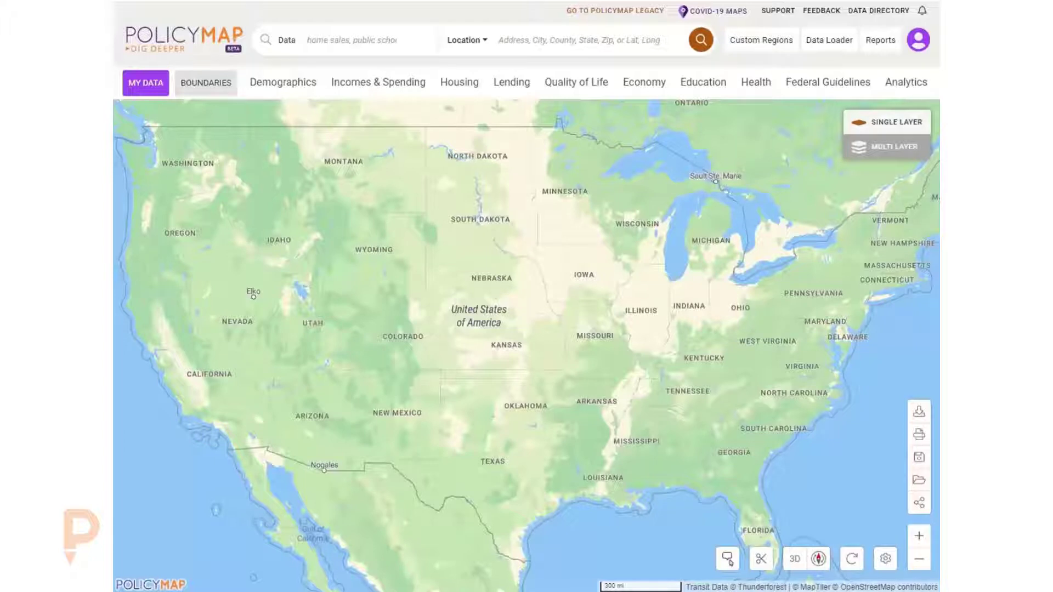
drag(588, 229, 559, 240)
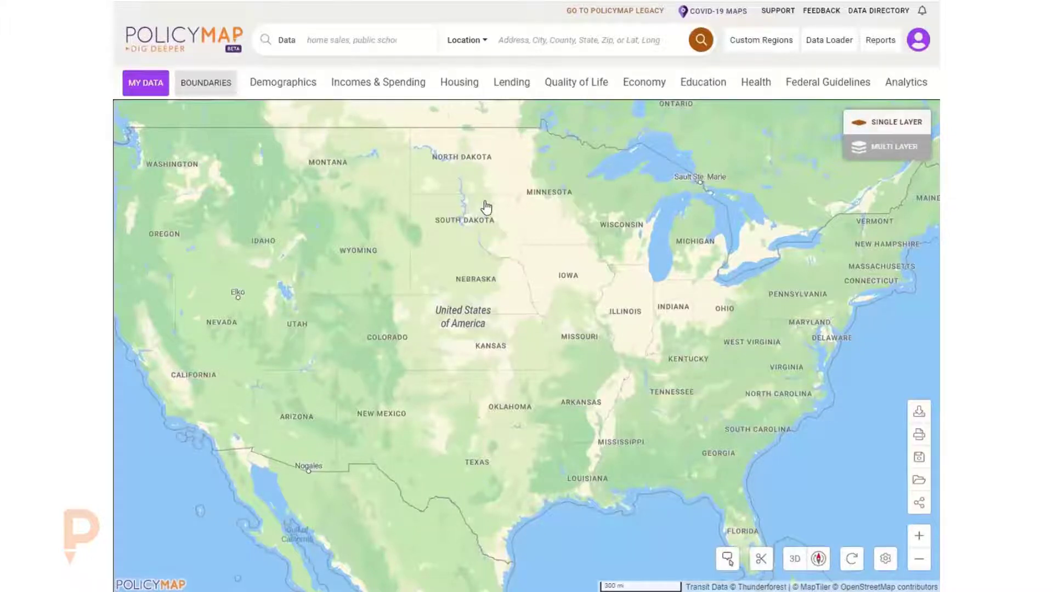
drag(486, 207, 461, 211)
scroll(590, 300, up, 5)
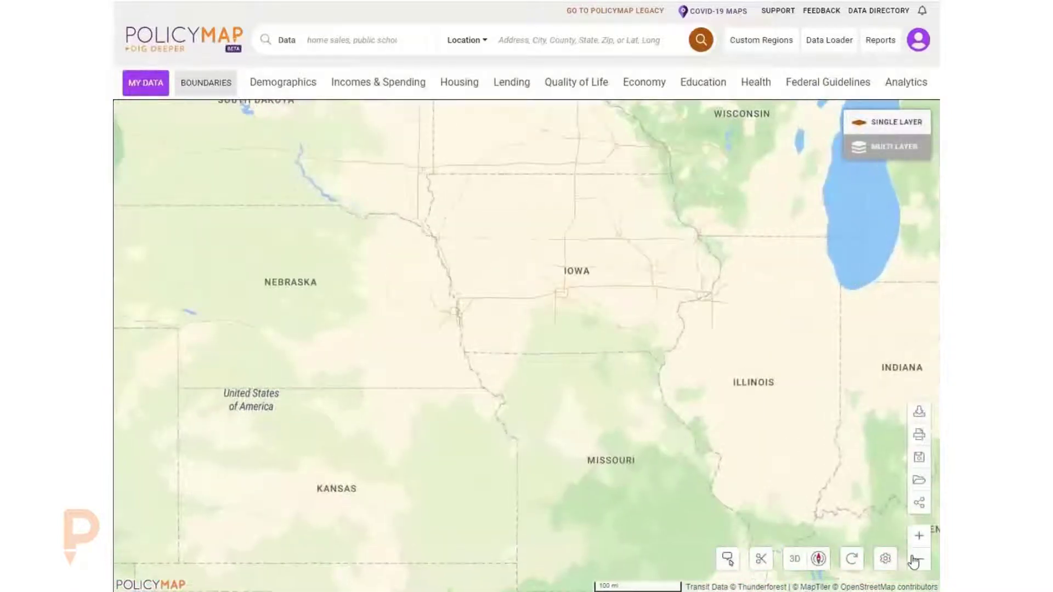
click(919, 559)
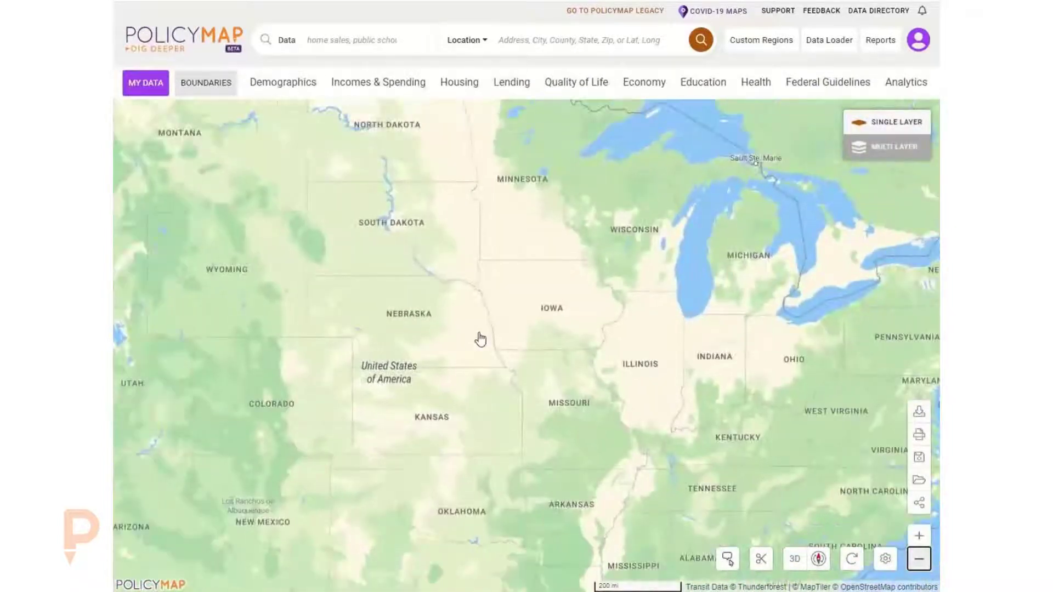
click(521, 38)
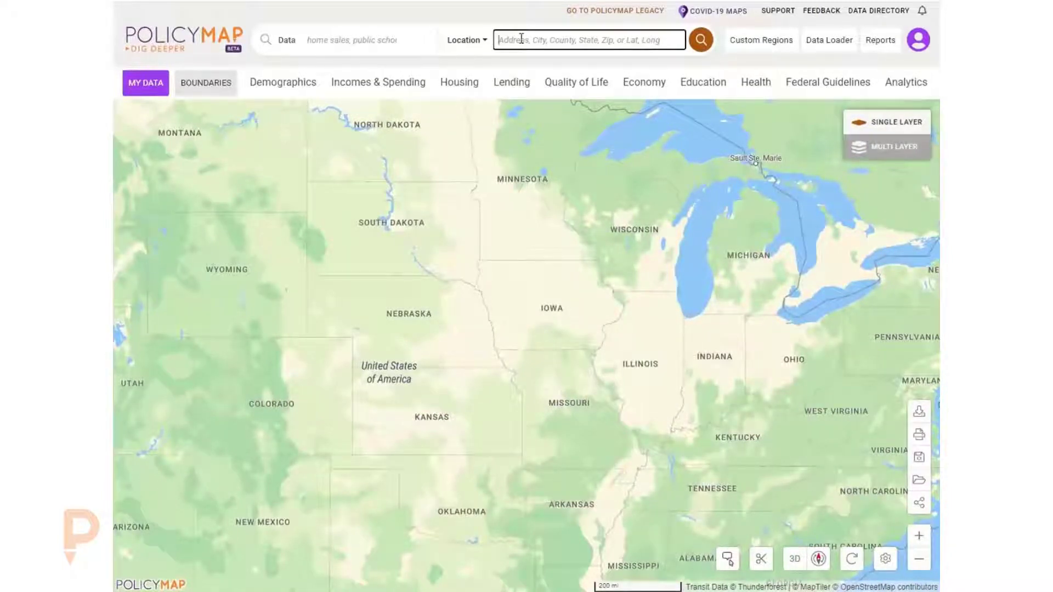
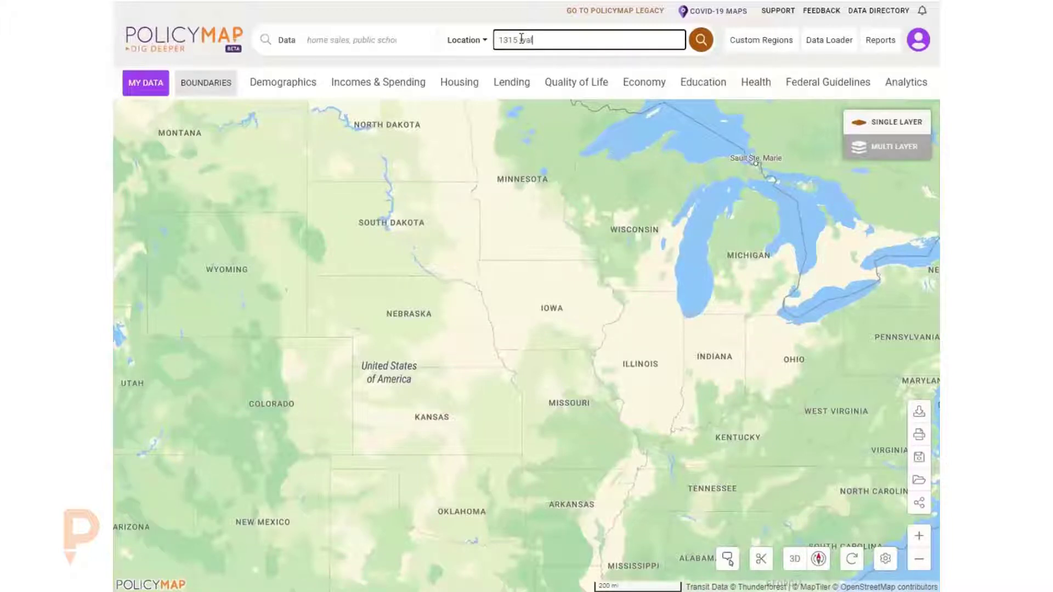
key(Return)
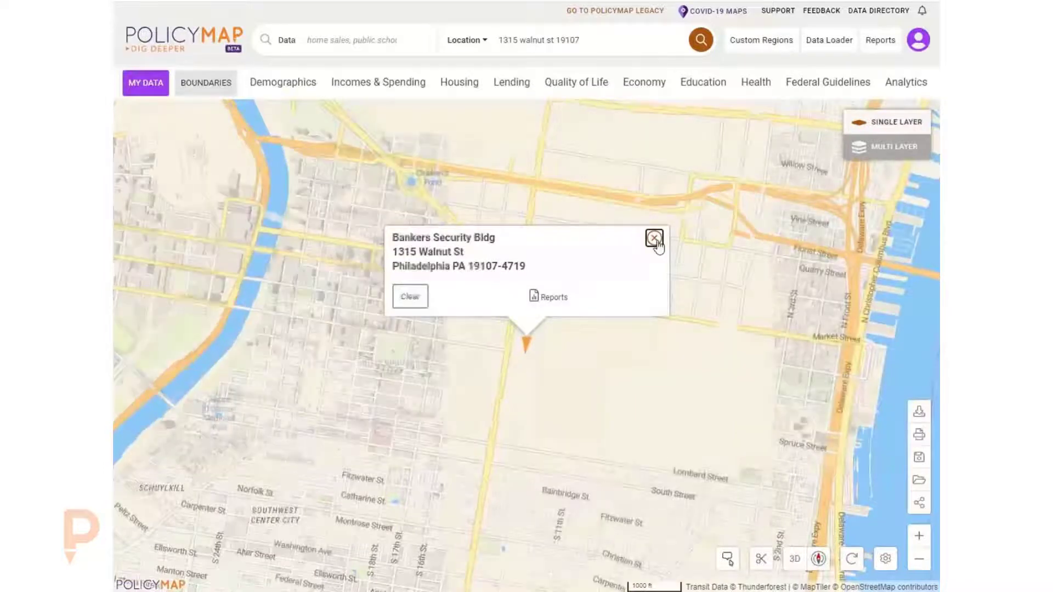
- Clear the searched address marker from the map
click(410, 296)
drag(318, 319, 692, 320)
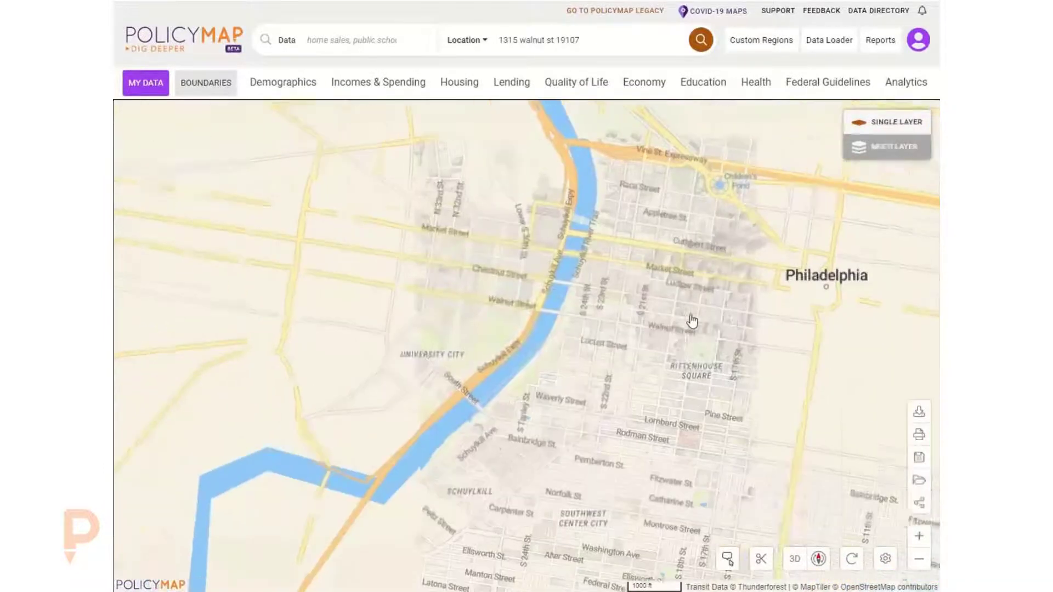
drag(565, 323, 362, 270)
scroll(522, 296, up, 5)
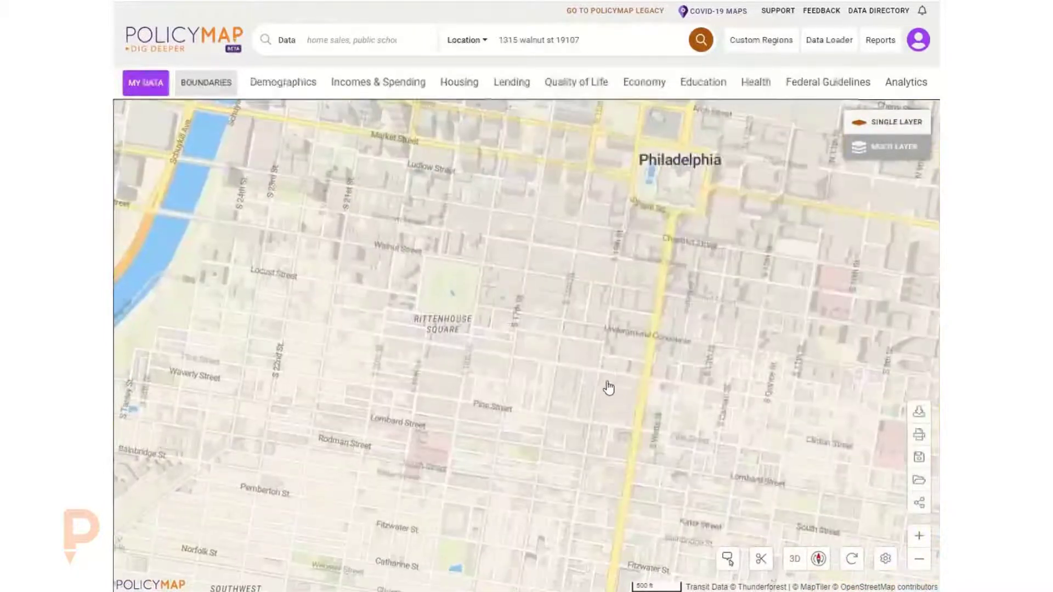
scroll(609, 387, down, 6)
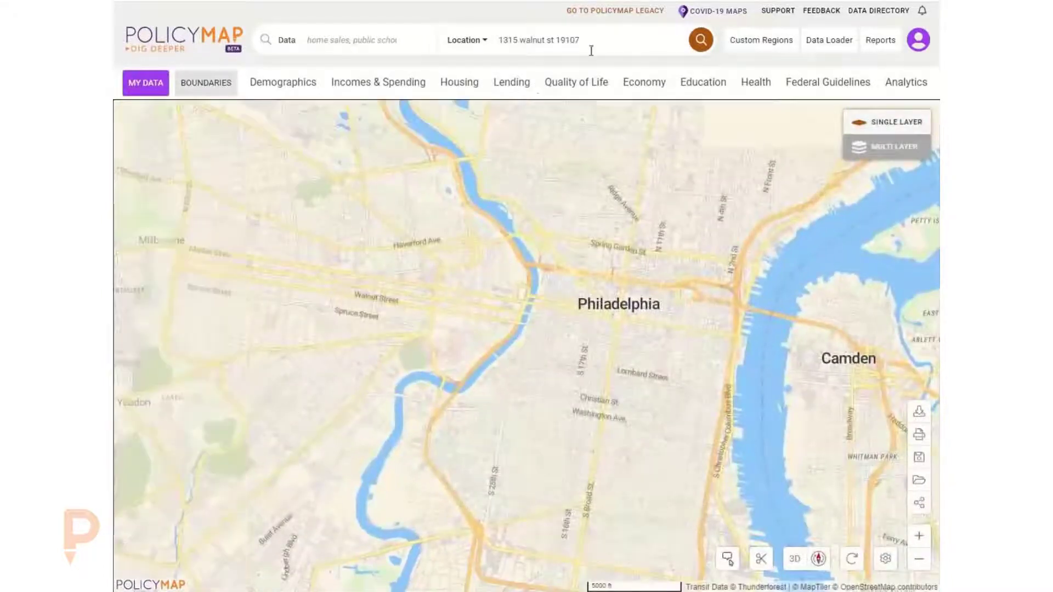
- Replace the location search with Detroit, MI, picking it from the suggestions
click(551, 46)
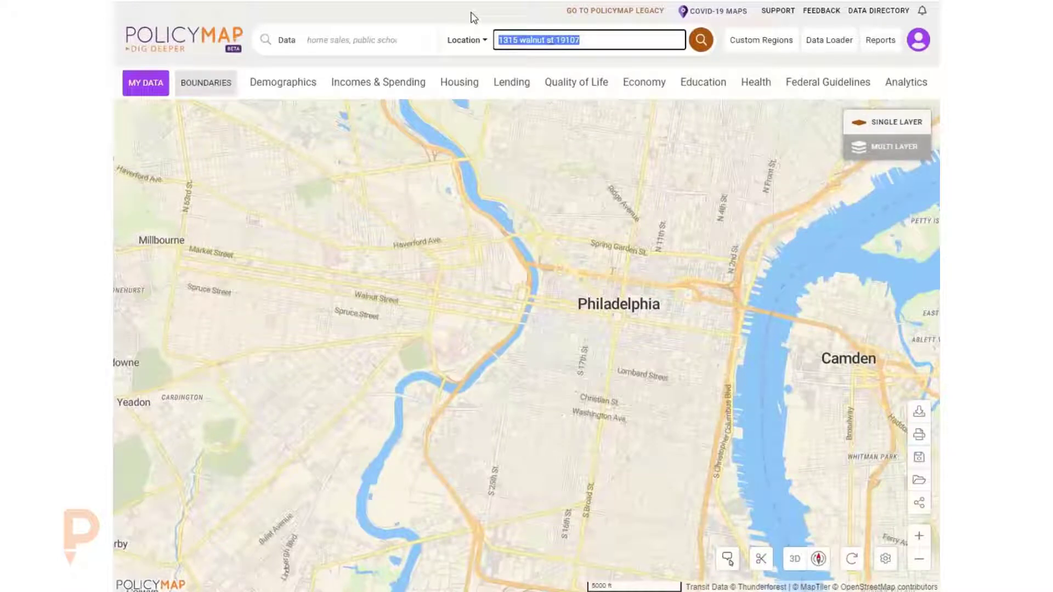
text(del)
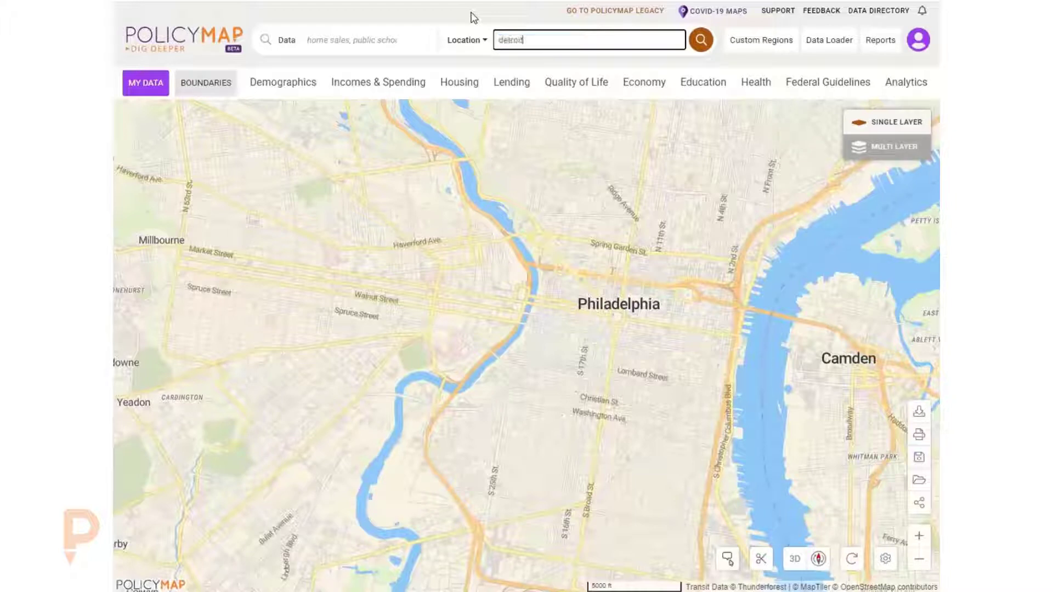
click(518, 66)
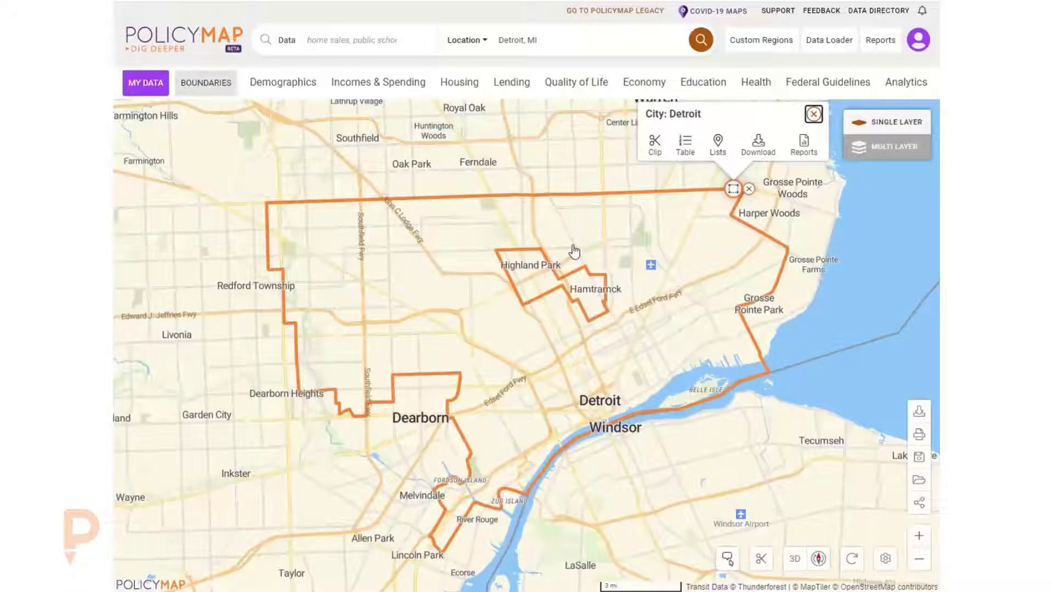
- Close the Detroit city boundary popup
click(750, 190)
scroll(423, 304, down, 3)
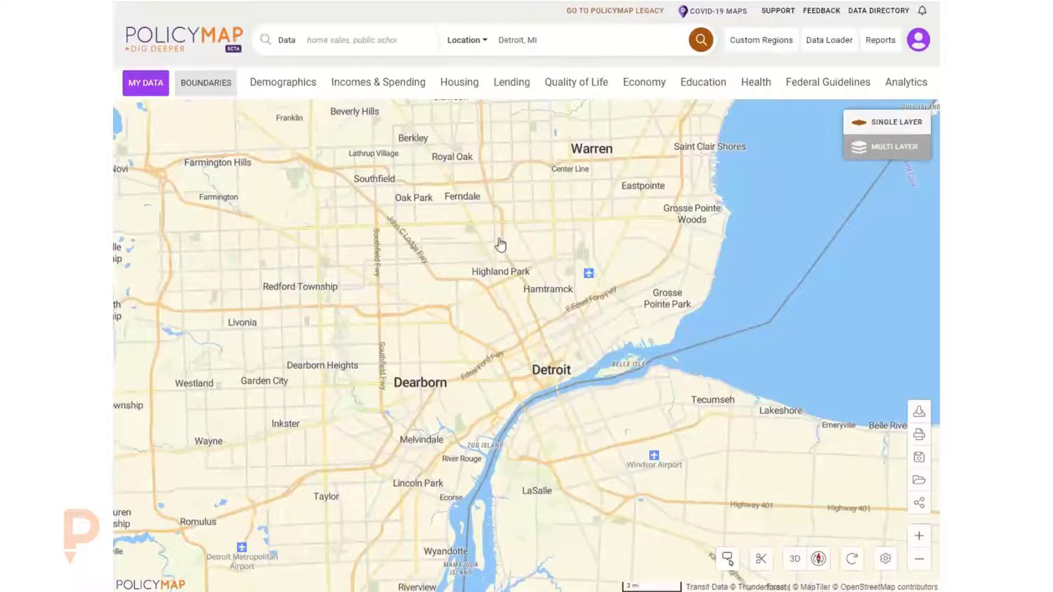
drag(501, 245, 560, 271)
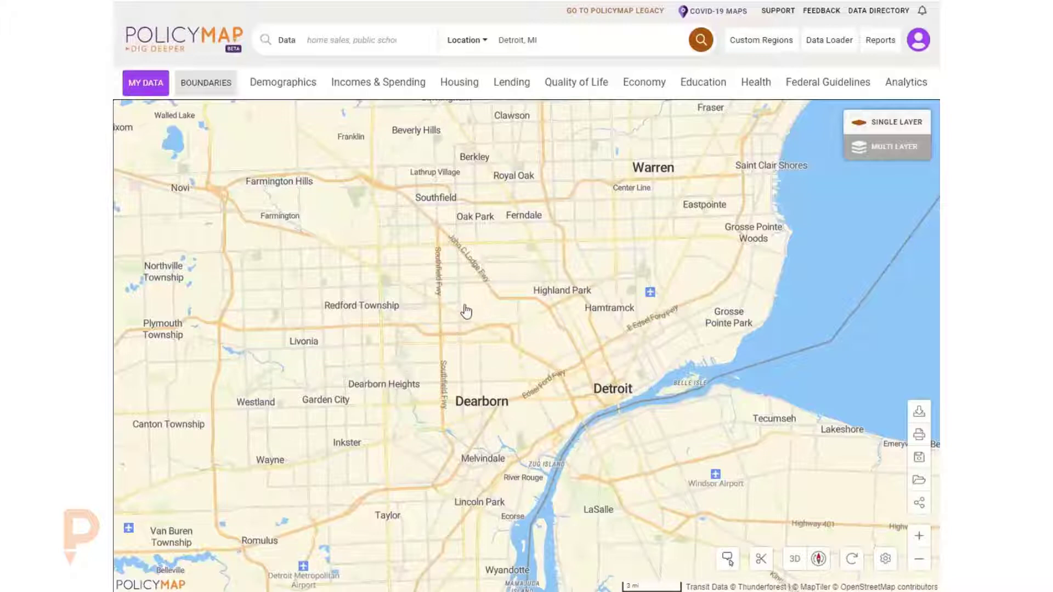
- Start a new custom region using the Draw region method with click-to-connect points
click(758, 42)
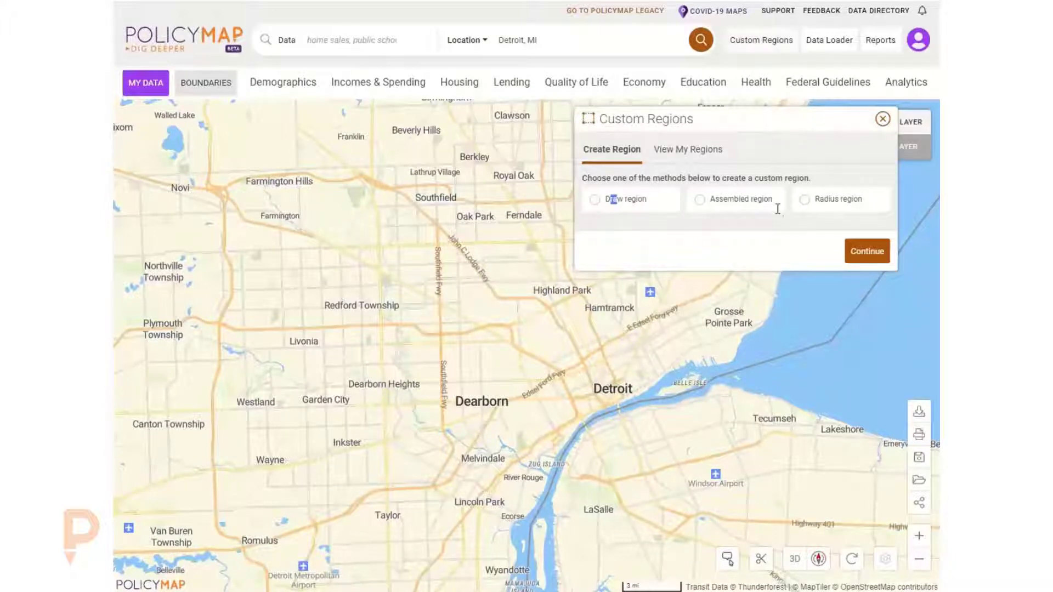
click(625, 201)
click(861, 294)
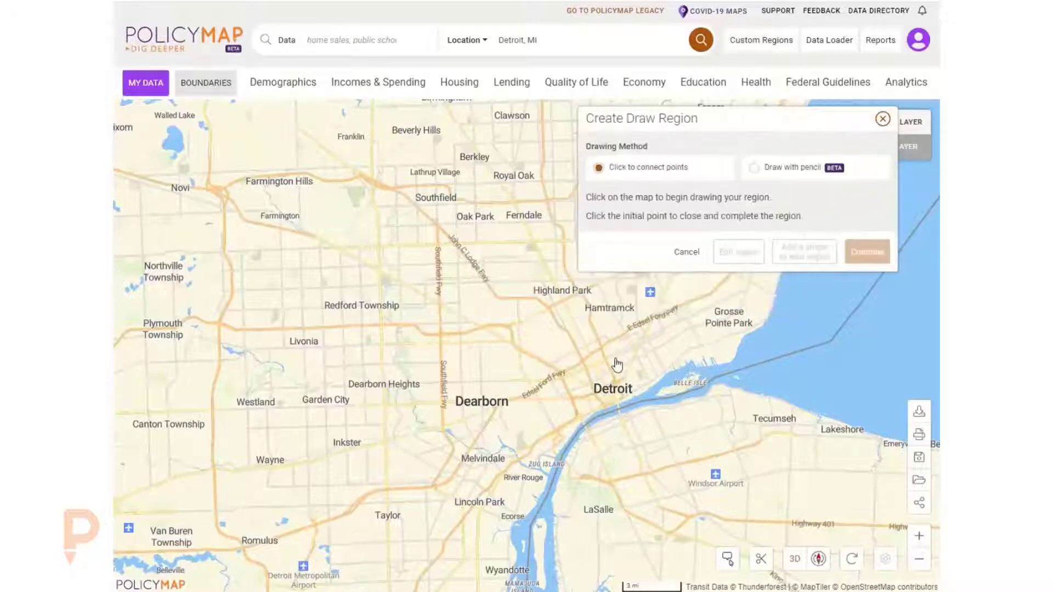
- Begin drawing the region by clicking corner points around Wayne, Romulus and up toward Livonia
drag(440, 435, 503, 414)
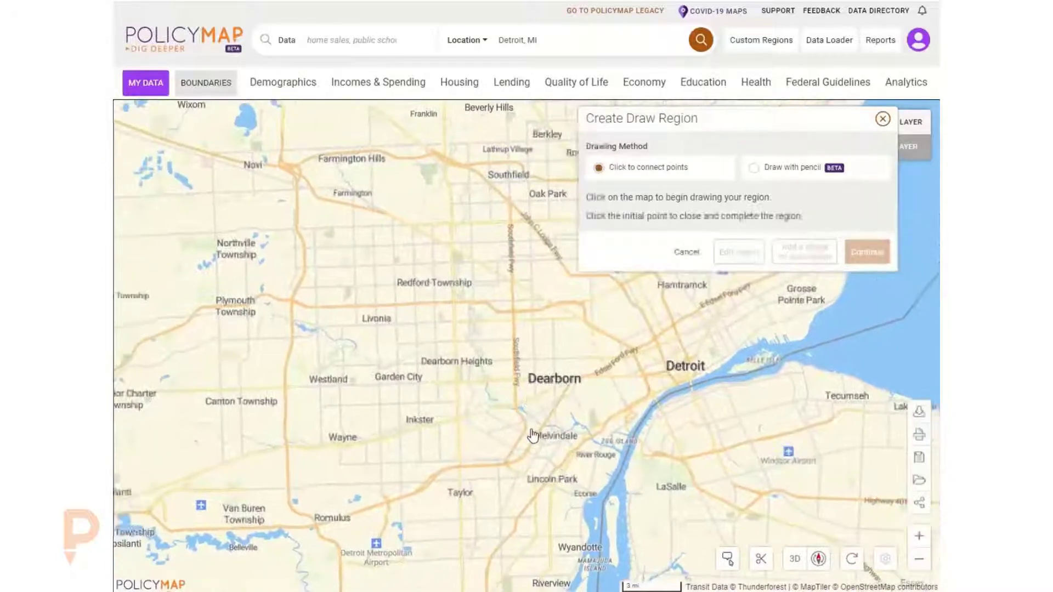
click(507, 462)
click(442, 468)
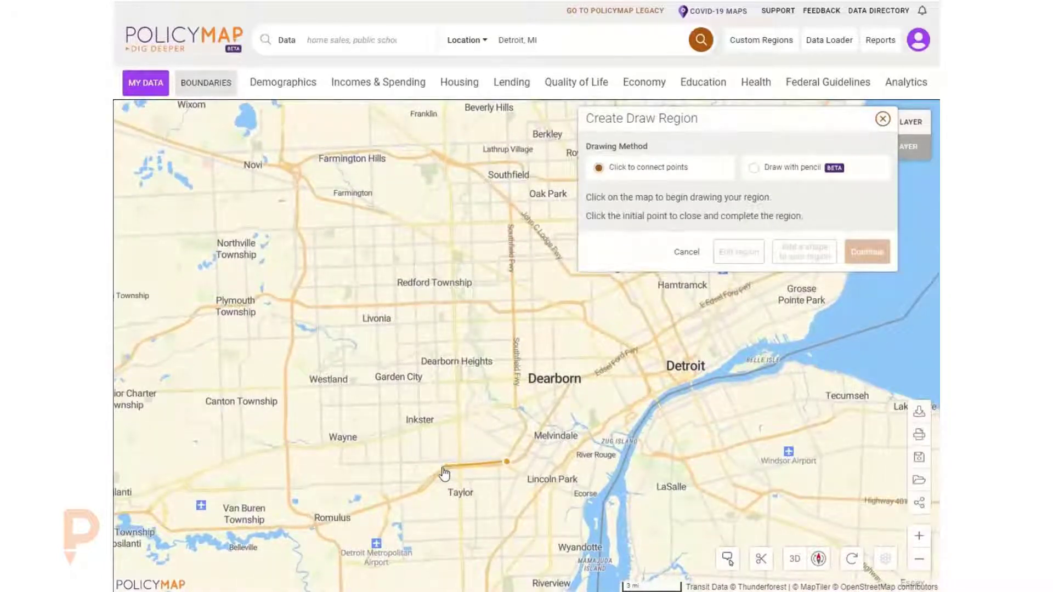
click(416, 491)
click(295, 510)
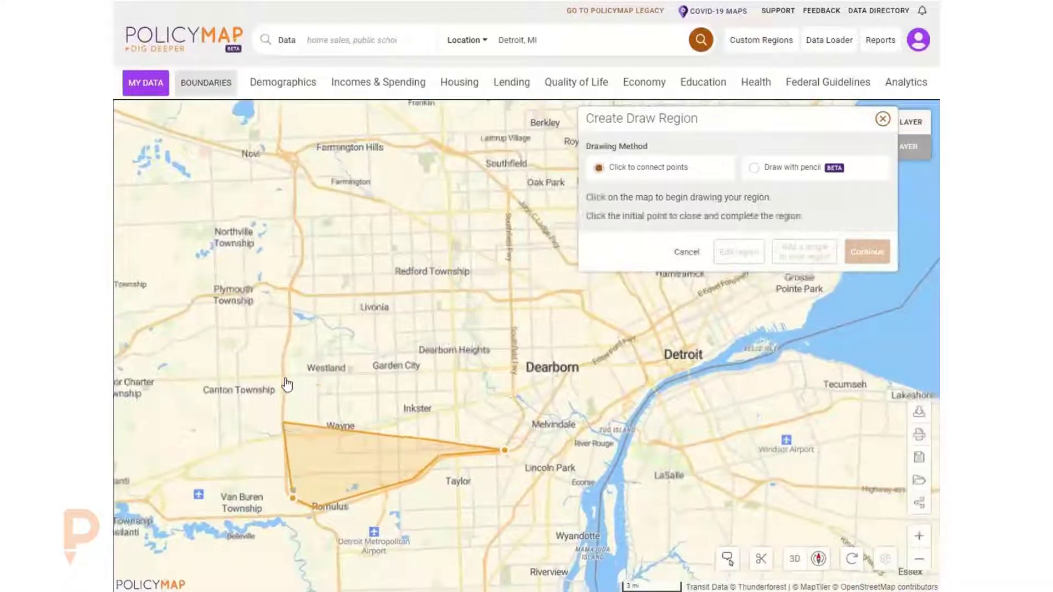
click(283, 354)
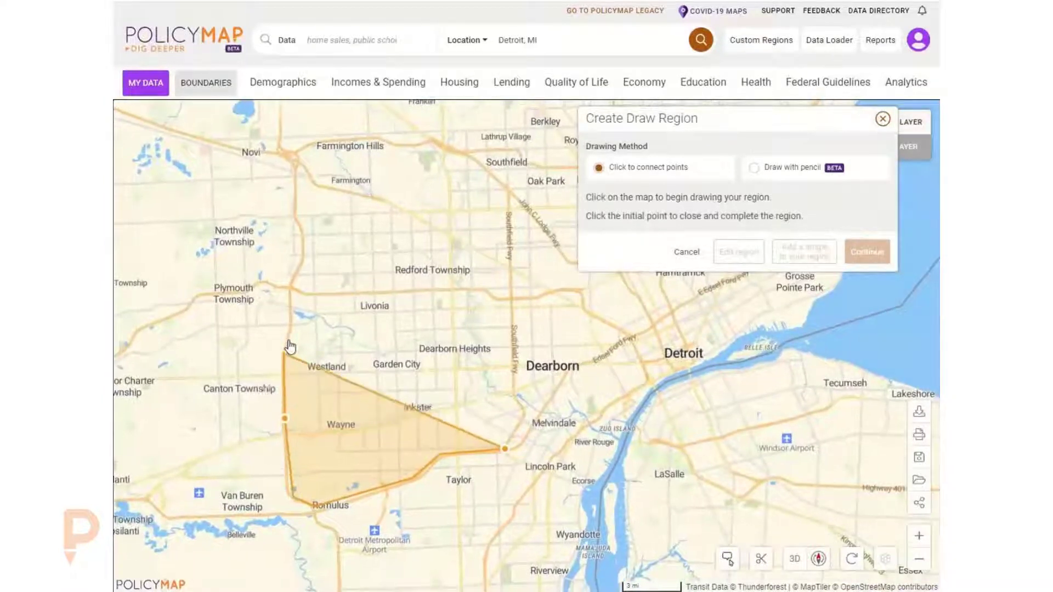
click(306, 298)
- Extend the outline east along Southfield Fwy, close it at the start point, and continue
drag(494, 333, 399, 318)
scroll(458, 304, up, 3)
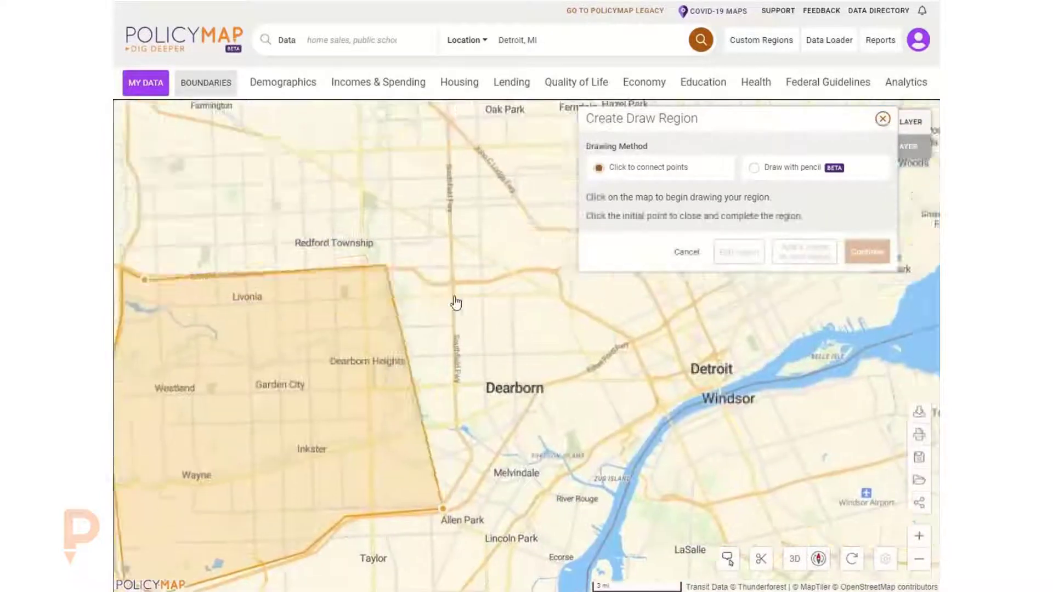
click(509, 315)
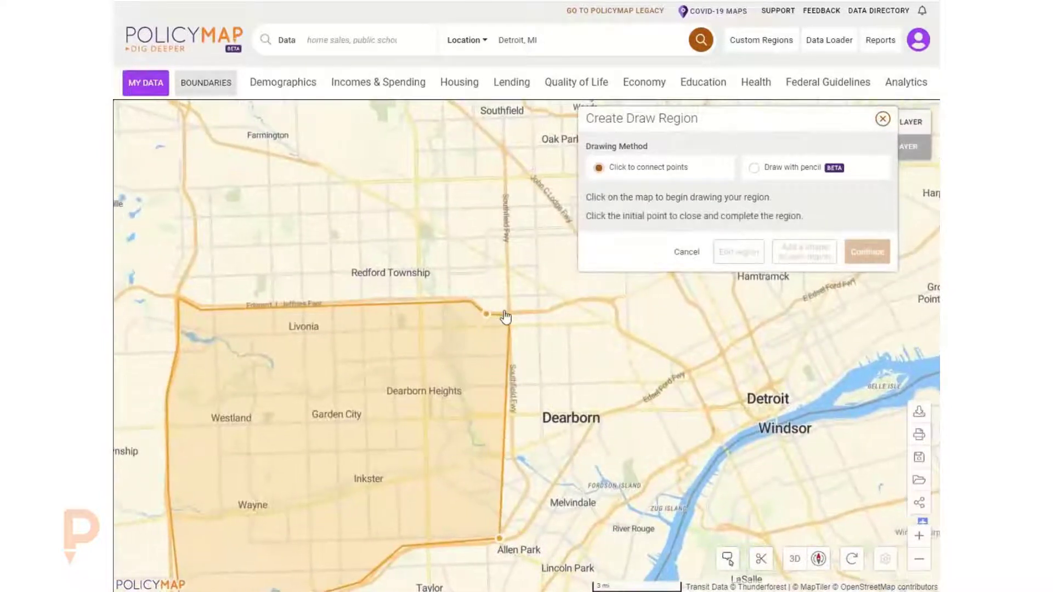
click(524, 480)
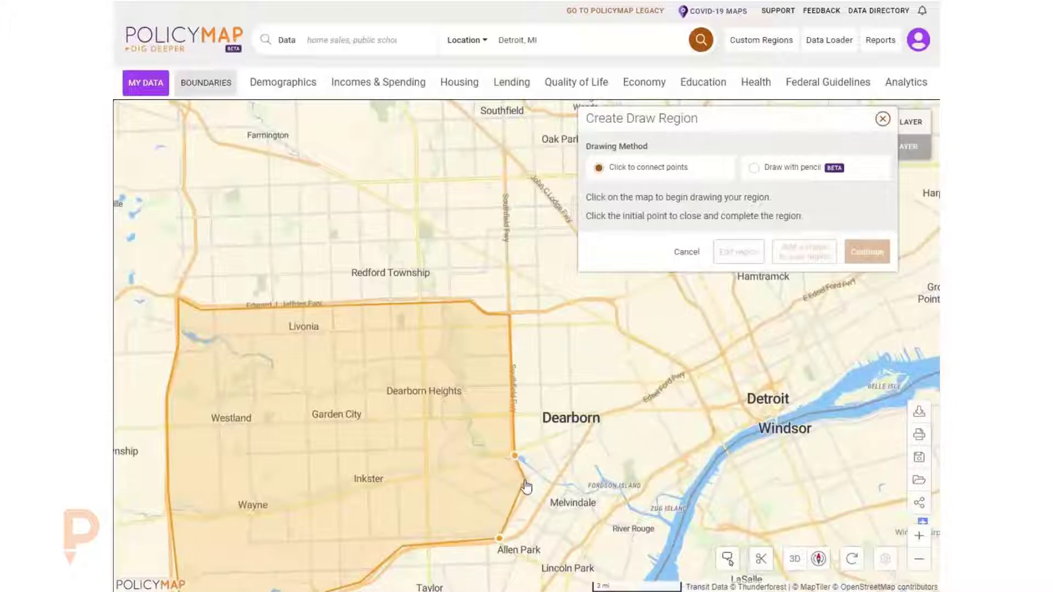
click(499, 538)
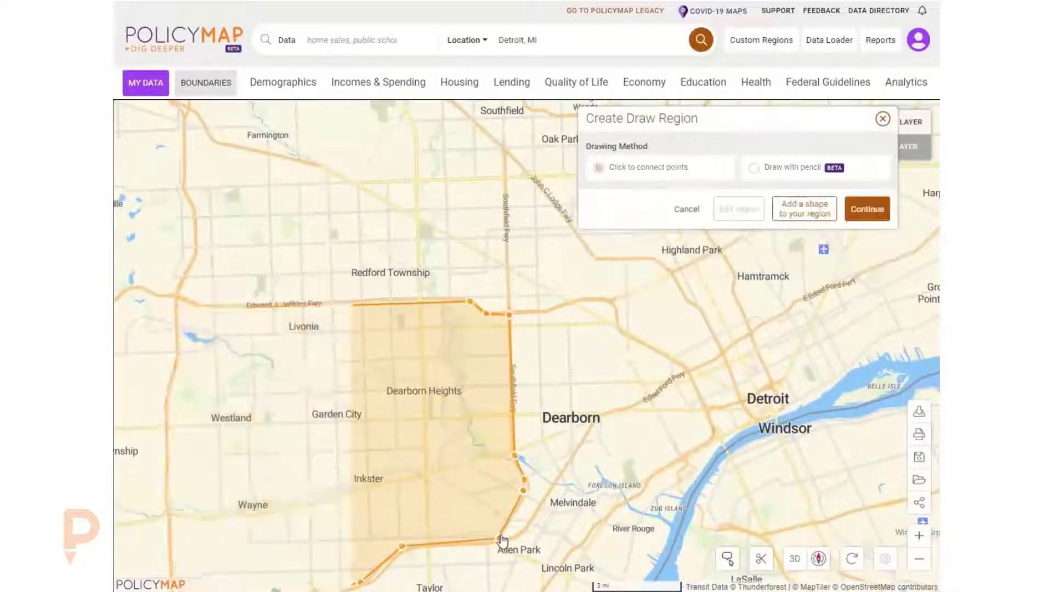
drag(655, 395, 726, 324)
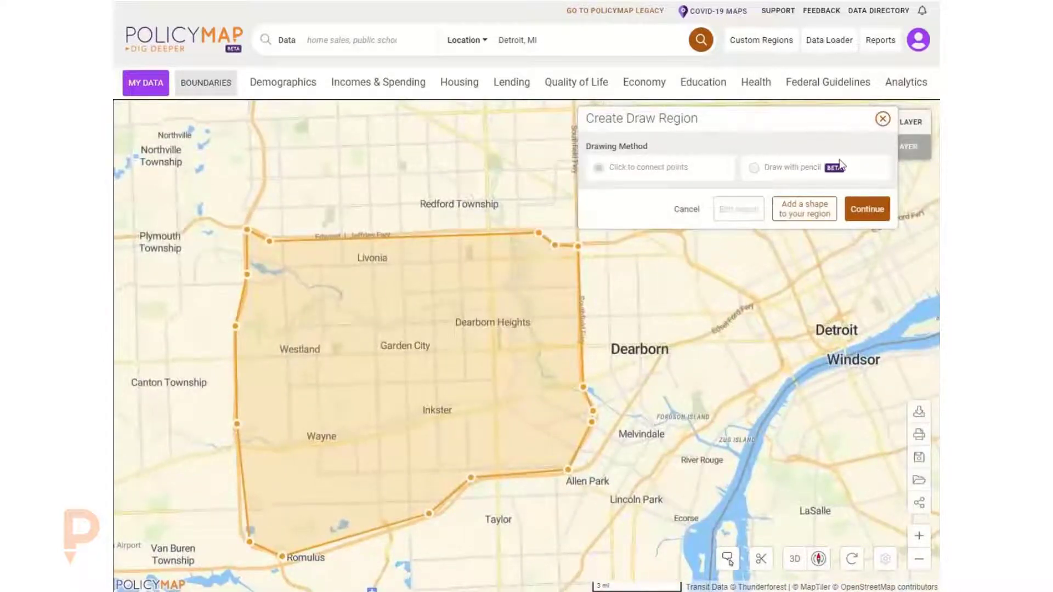
click(867, 209)
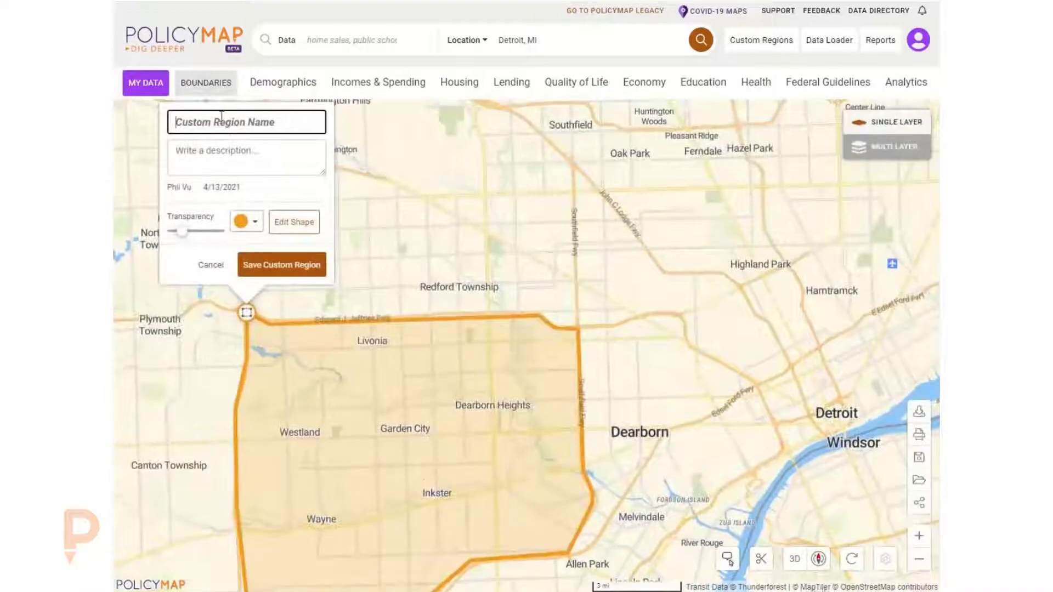
- Name the custom region Garden and save it
text(Garden)
click(280, 265)
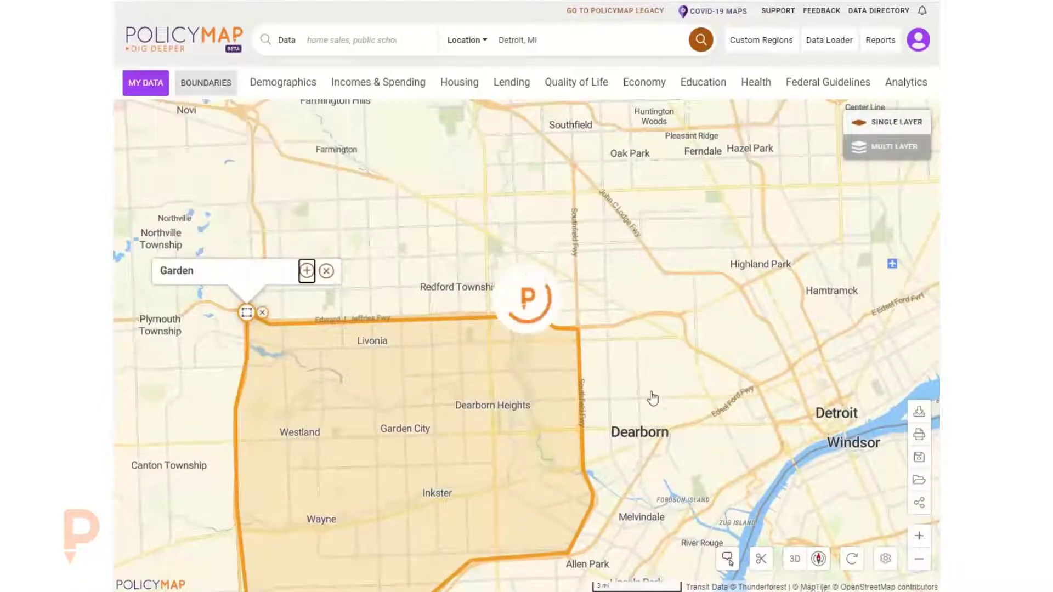
- Start another custom region using the Assembled region method
scroll(722, 360, down, 2)
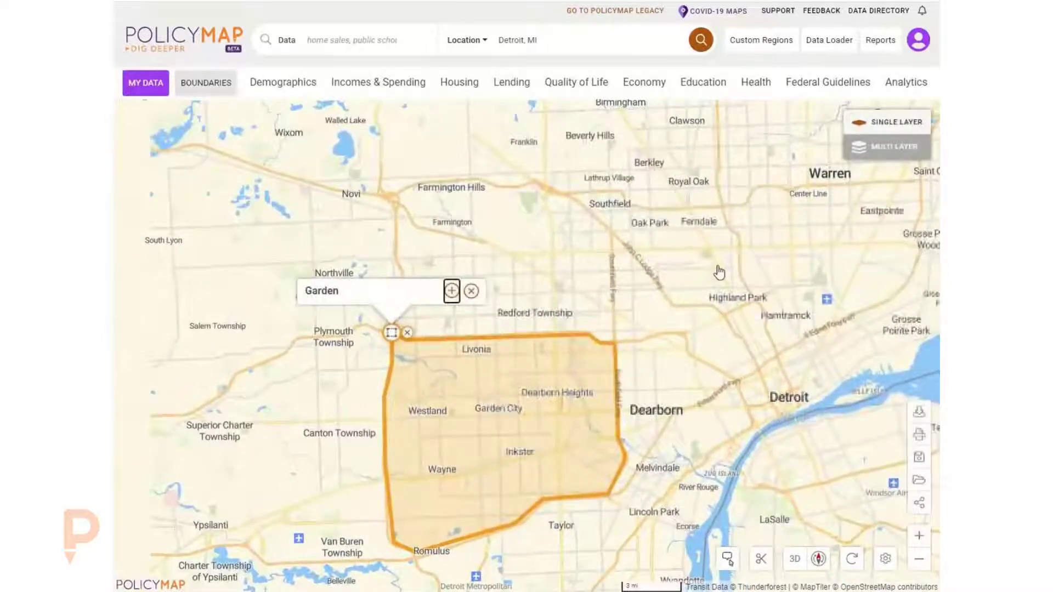
drag(596, 239, 484, 246)
click(763, 45)
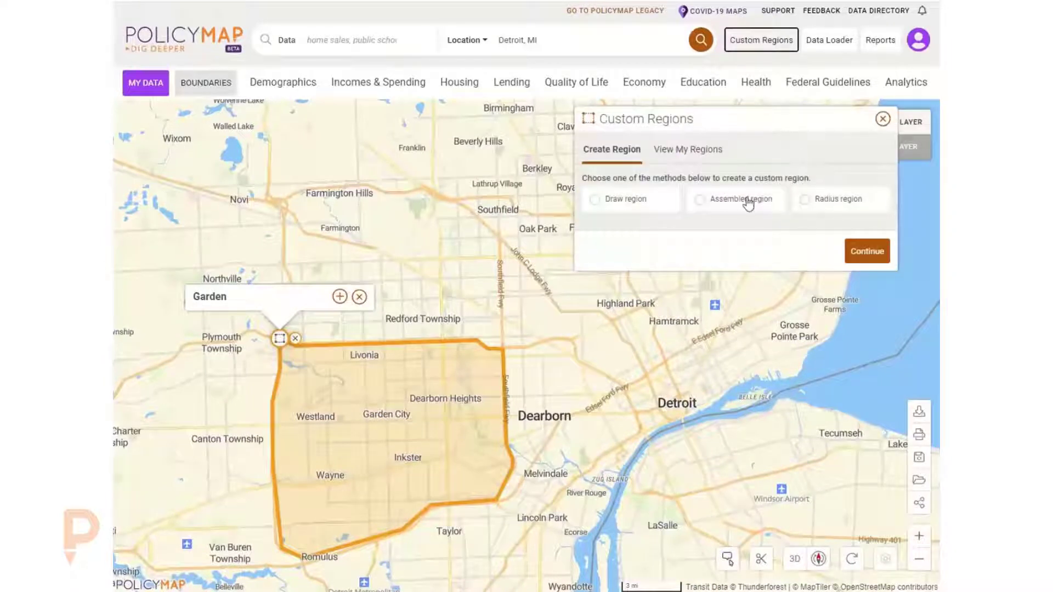
click(748, 202)
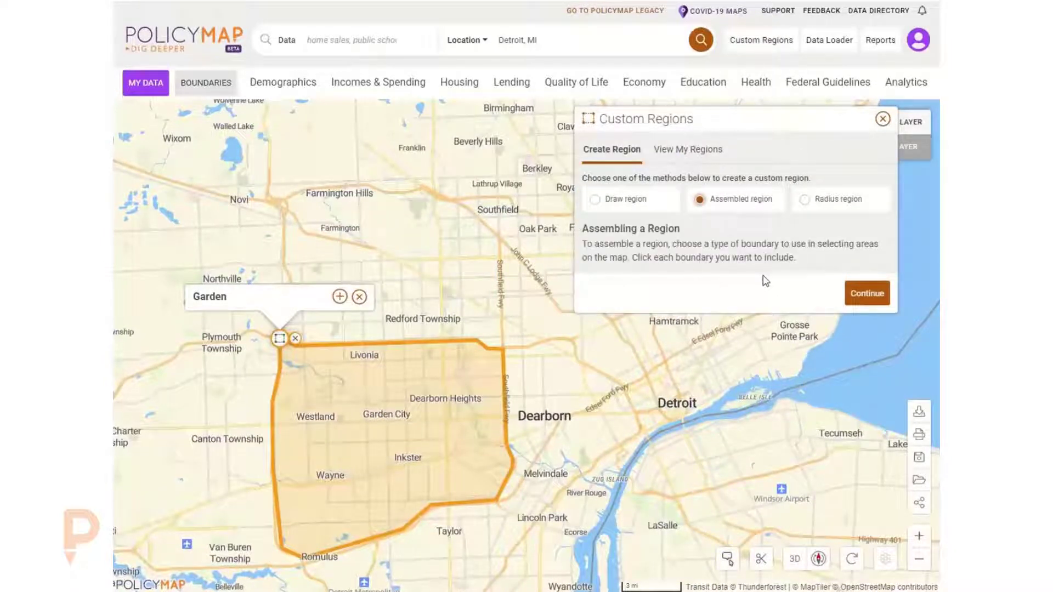
click(874, 294)
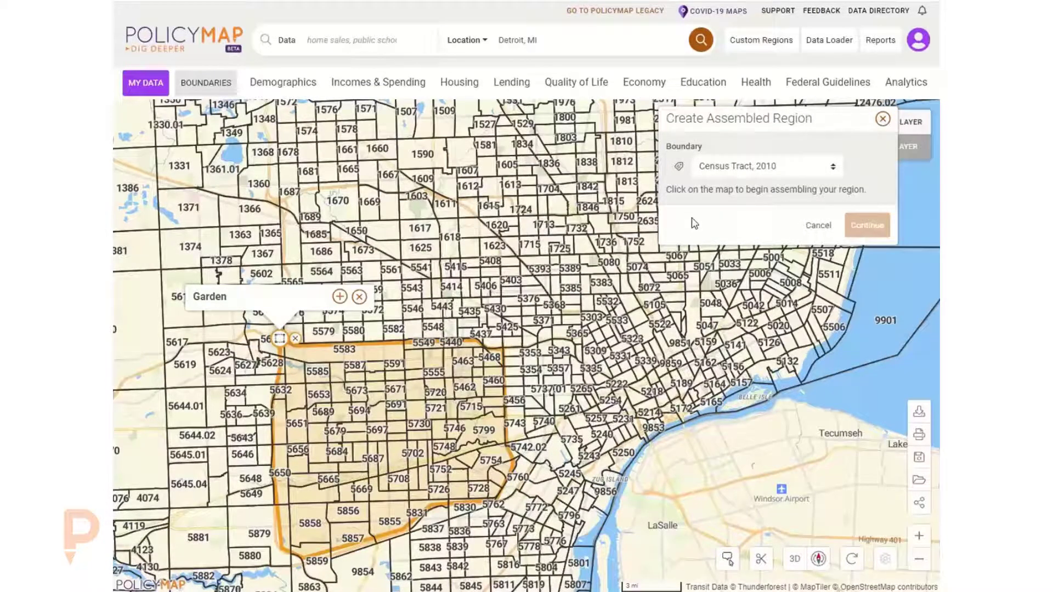
- Turn off boundary labels and set the boundary type to Zip Code Tabulation Area, 2010
click(679, 167)
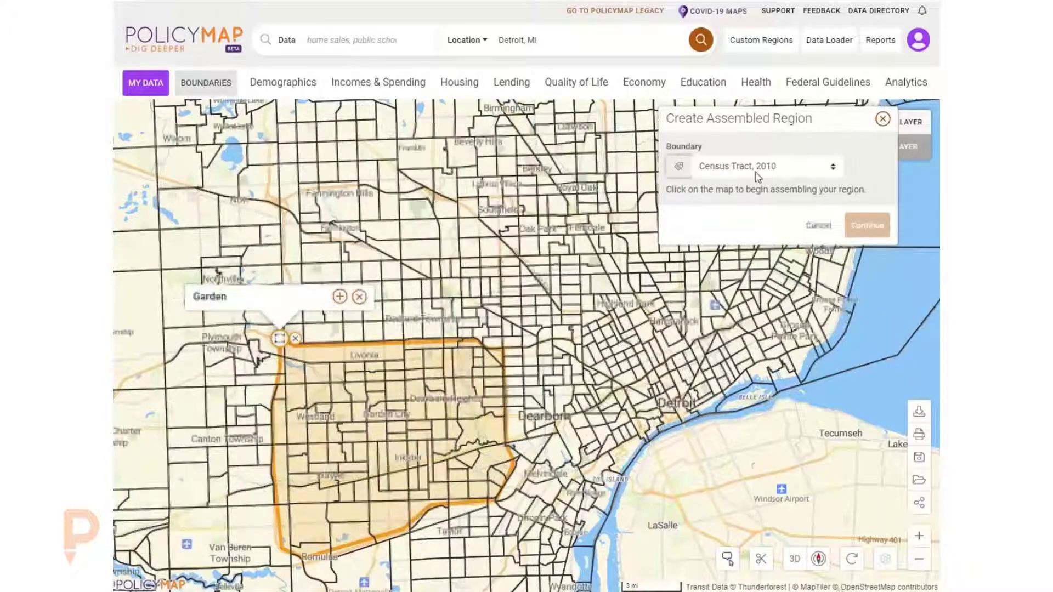
click(758, 174)
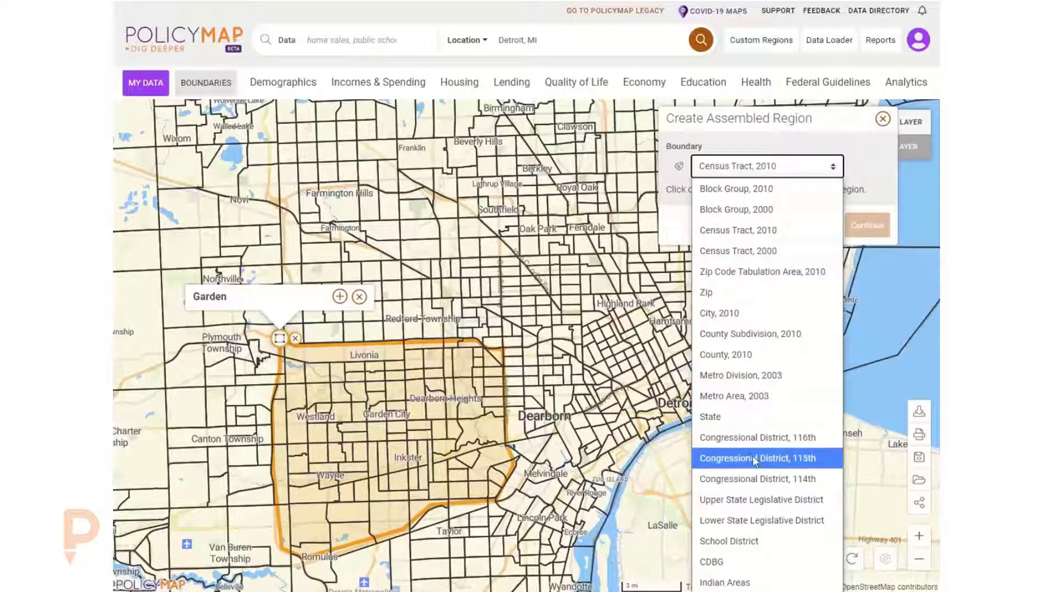
click(757, 272)
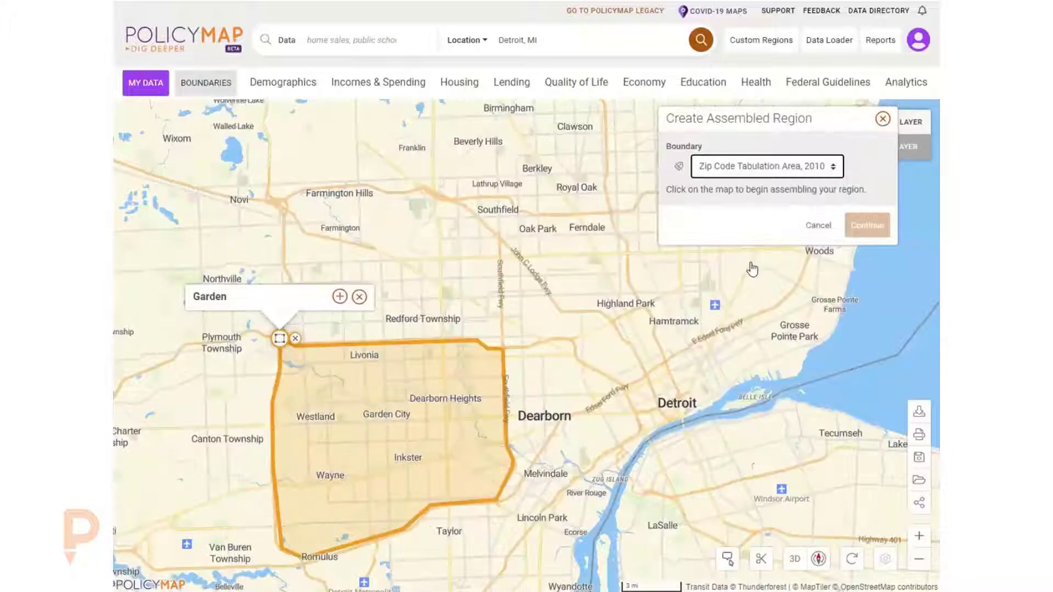
- Assemble the new region by selecting ZIP areas 48075, 48076, 48034 and 48033 around Southfield
click(487, 228)
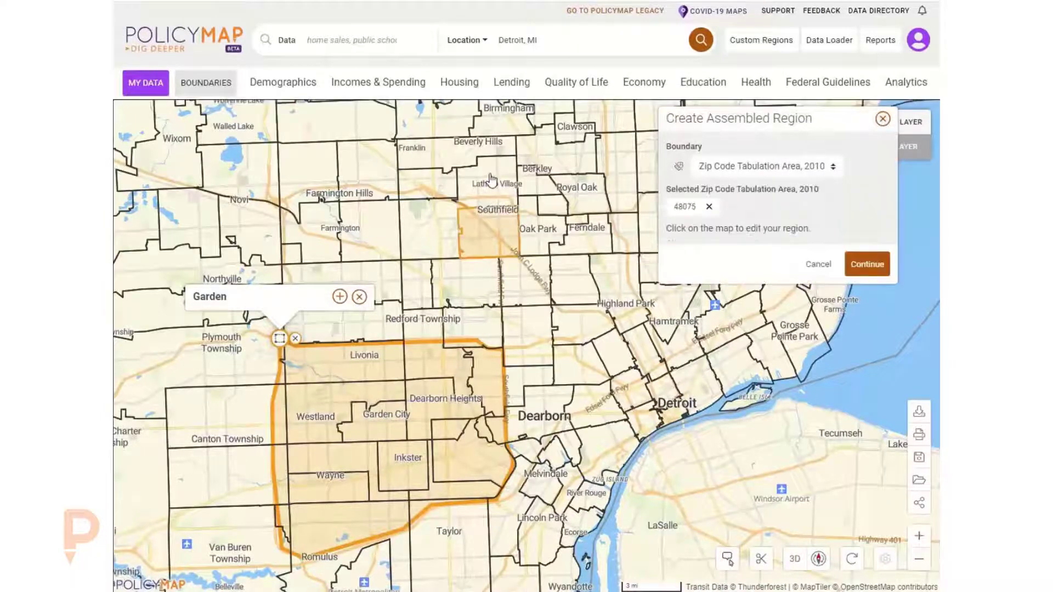
click(469, 184)
click(442, 186)
click(423, 230)
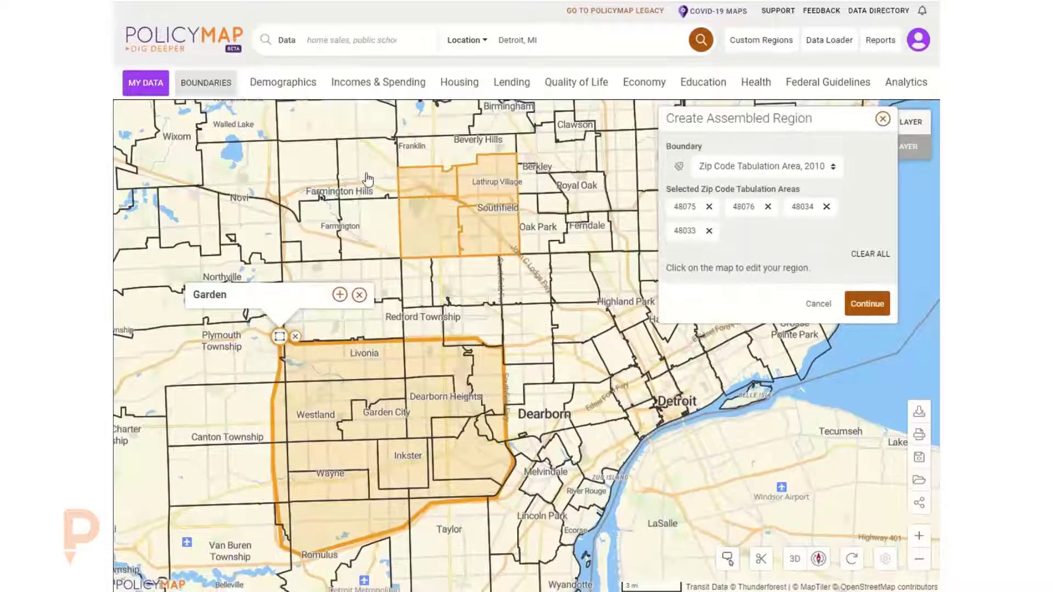
- Add ZIP areas 48334, 48336, 48335, 48331 and 48025 around Farmington Hills and Franklin to the selection
click(368, 178)
click(368, 221)
click(328, 233)
click(324, 181)
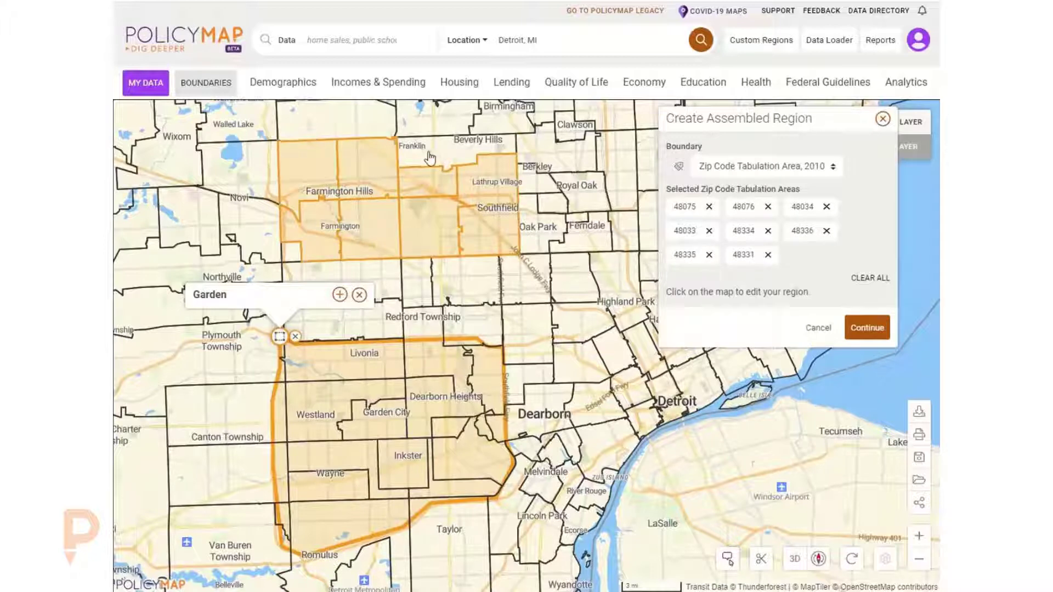
click(437, 158)
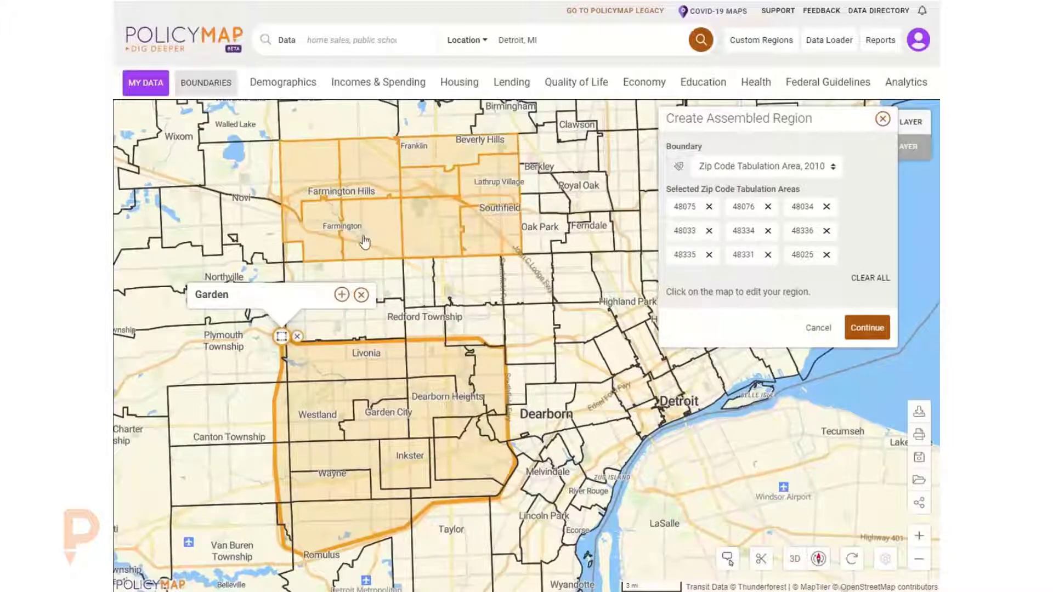
- Remove ZIP areas 48335 and 48331 from the selection and continue
click(322, 184)
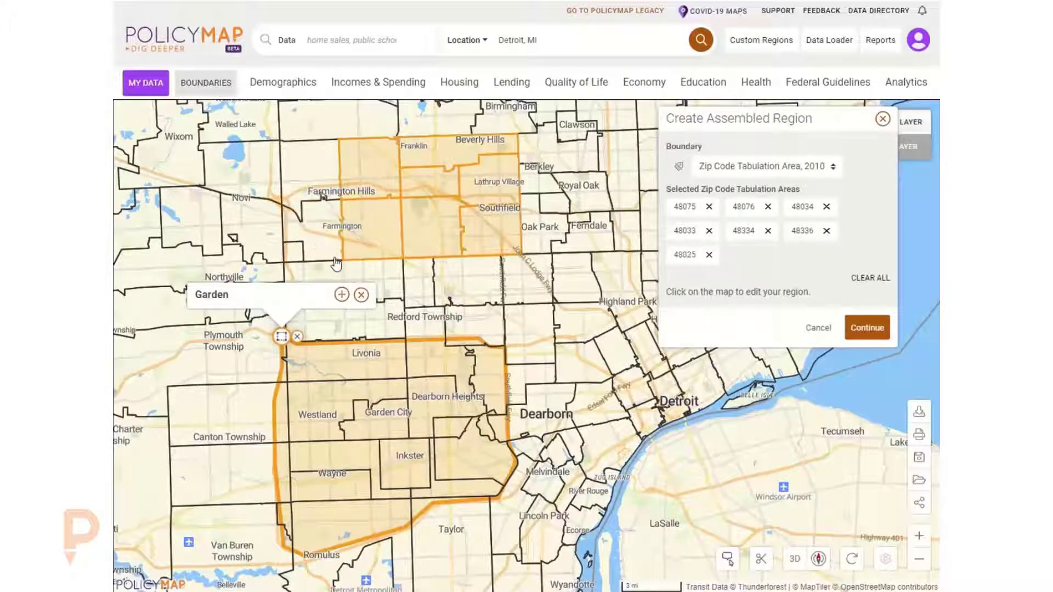
click(317, 234)
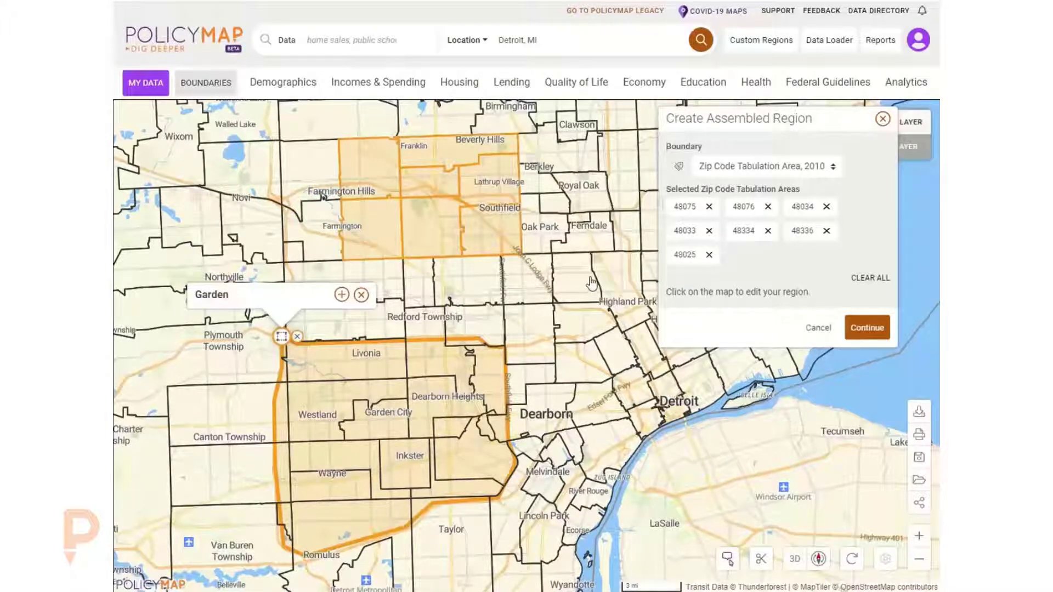
click(874, 335)
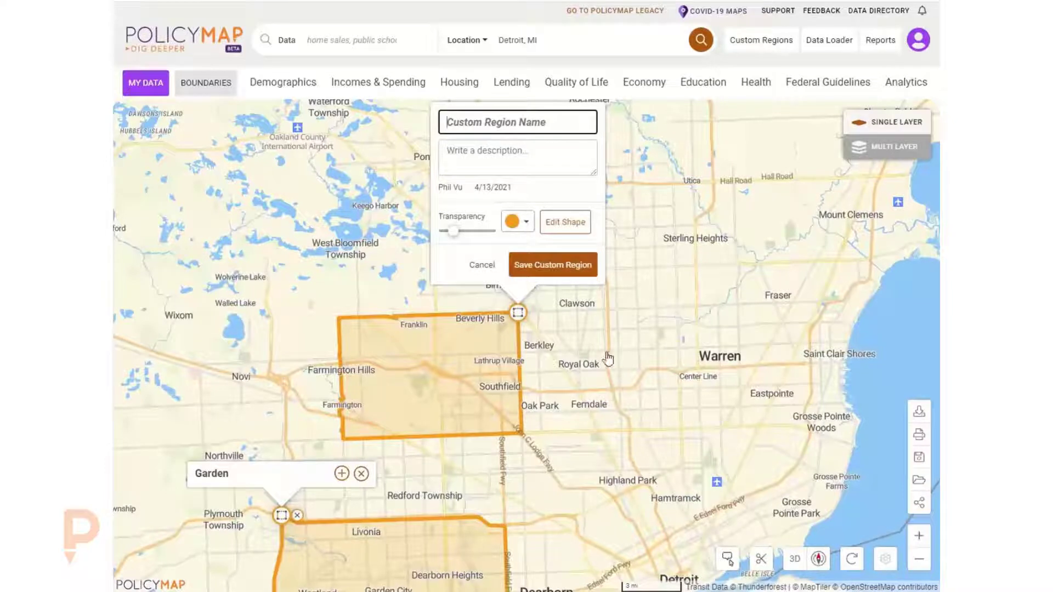
- Name the custom region Franklin and save it
drag(652, 354, 737, 359)
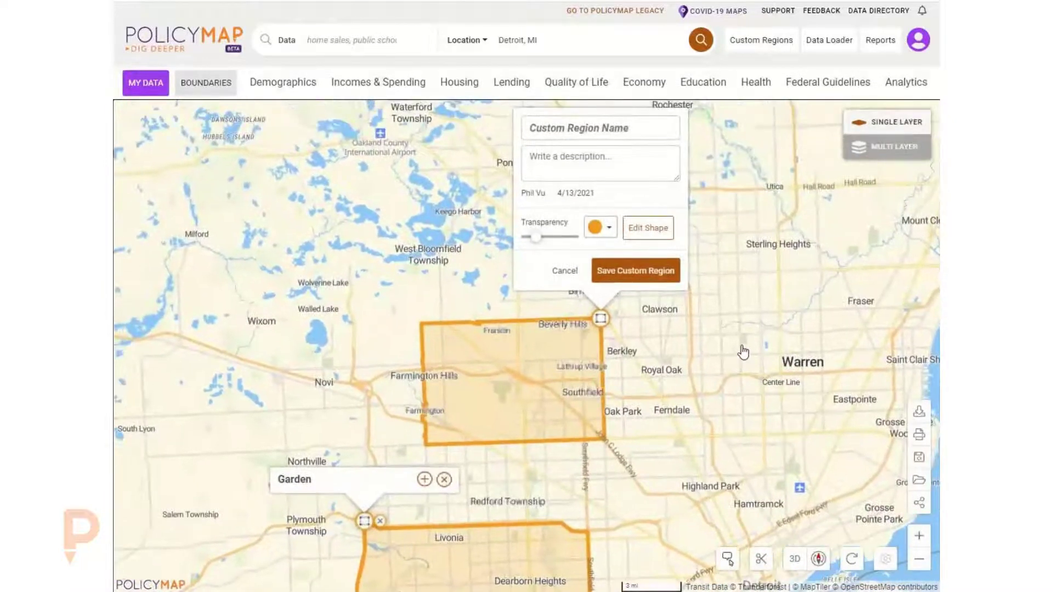
click(553, 130)
text(Franklin)
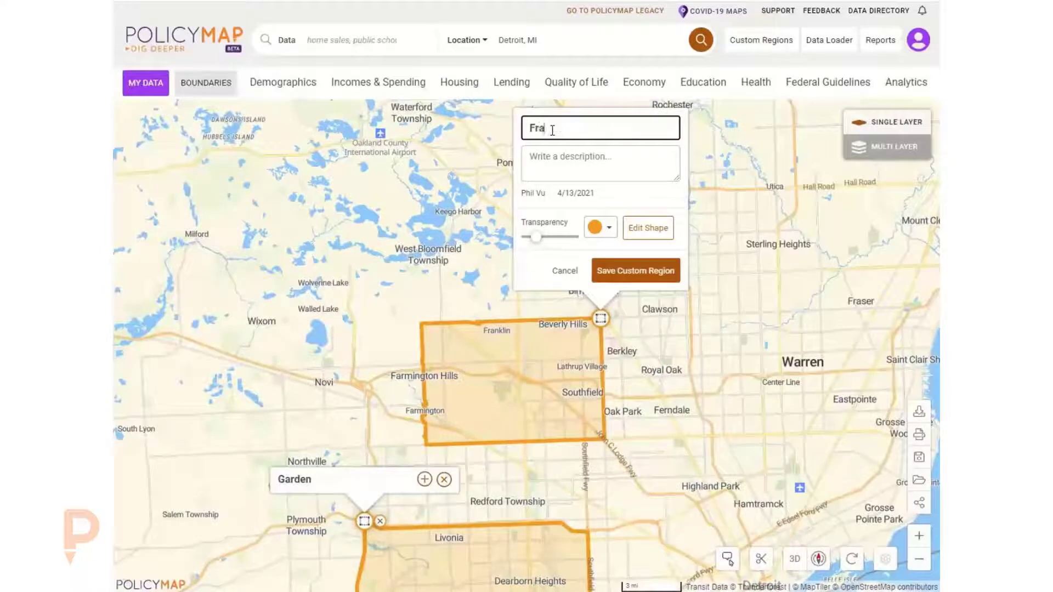
click(668, 267)
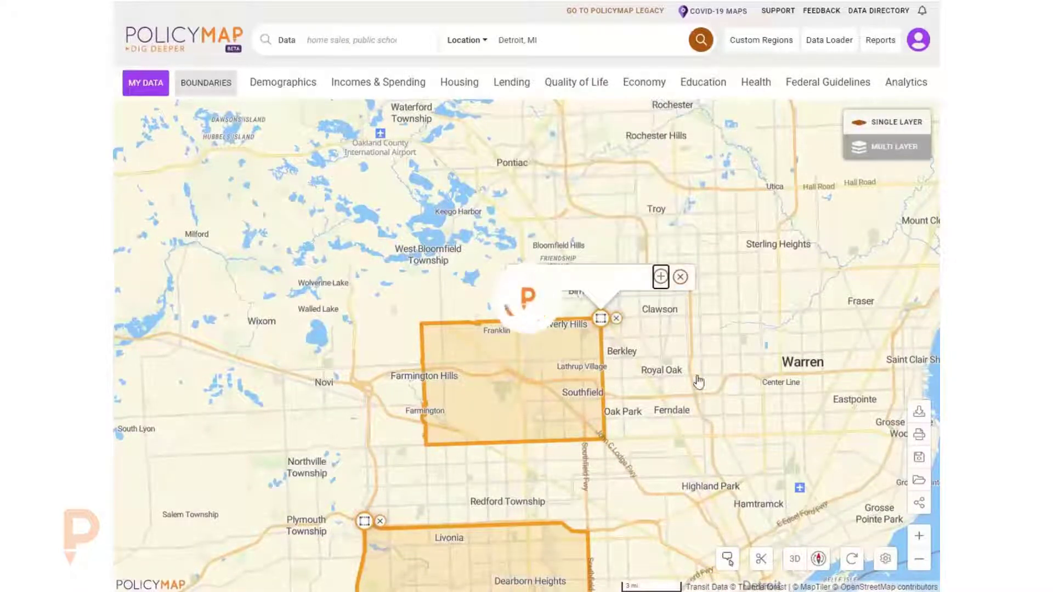
- Close the Franklin label and display the Congressional Districts (117th) boundary layer
click(680, 277)
drag(741, 399, 636, 228)
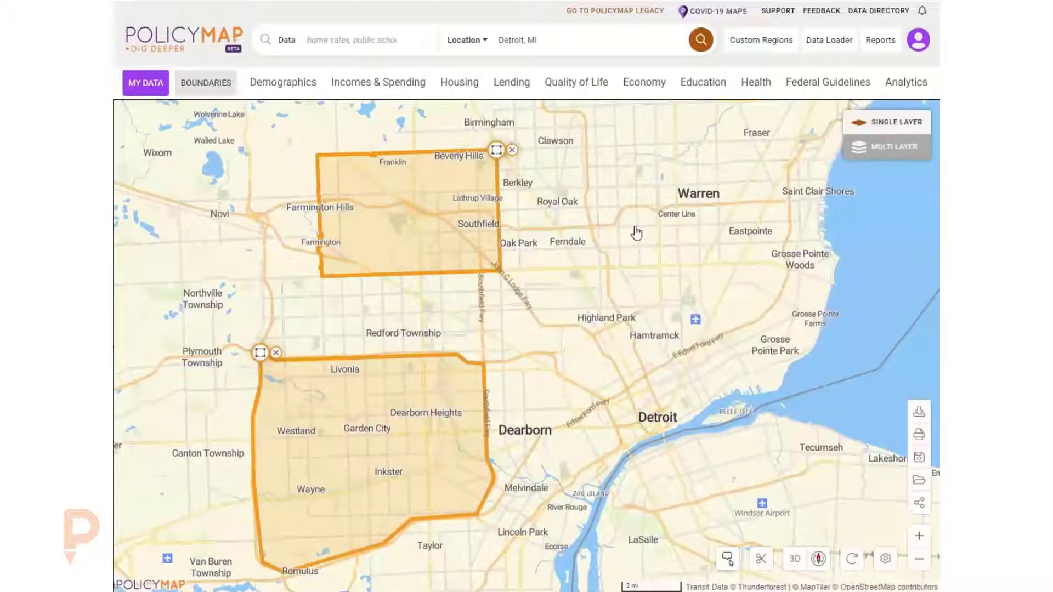
click(204, 85)
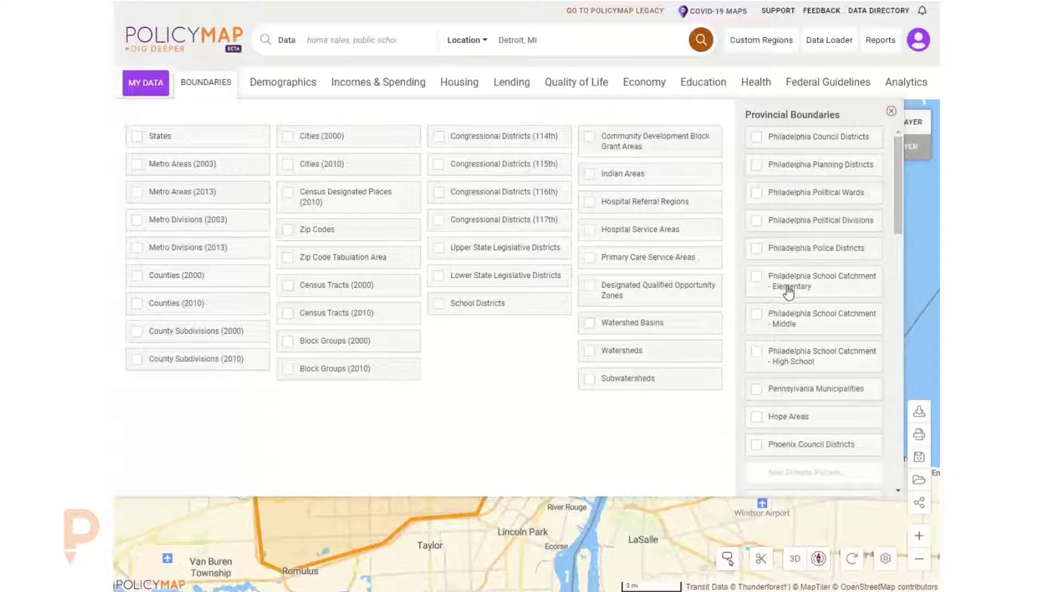
scroll(788, 340, down, 1)
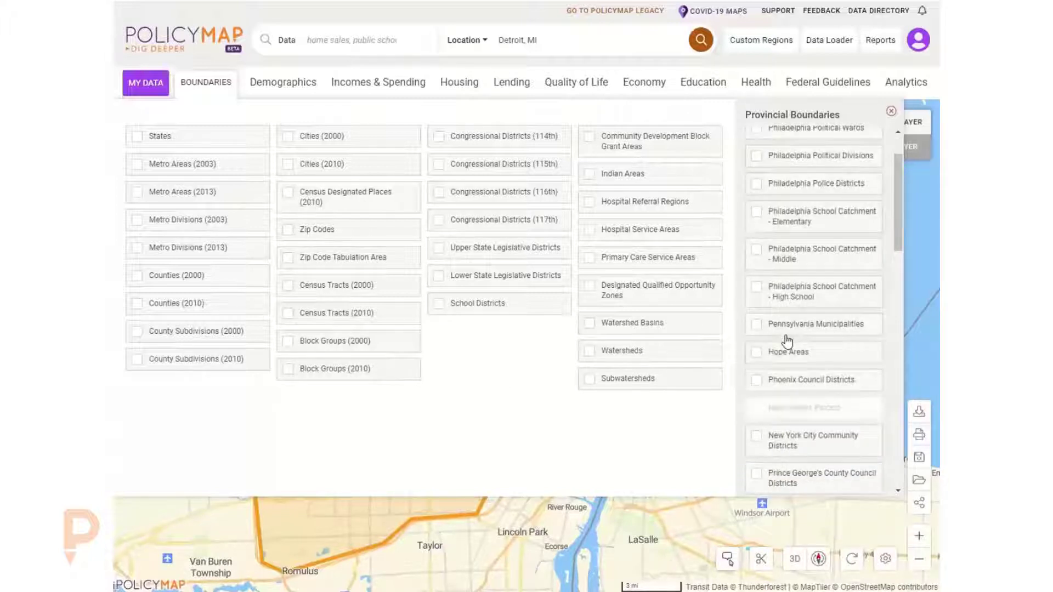
scroll(789, 343, down, 1)
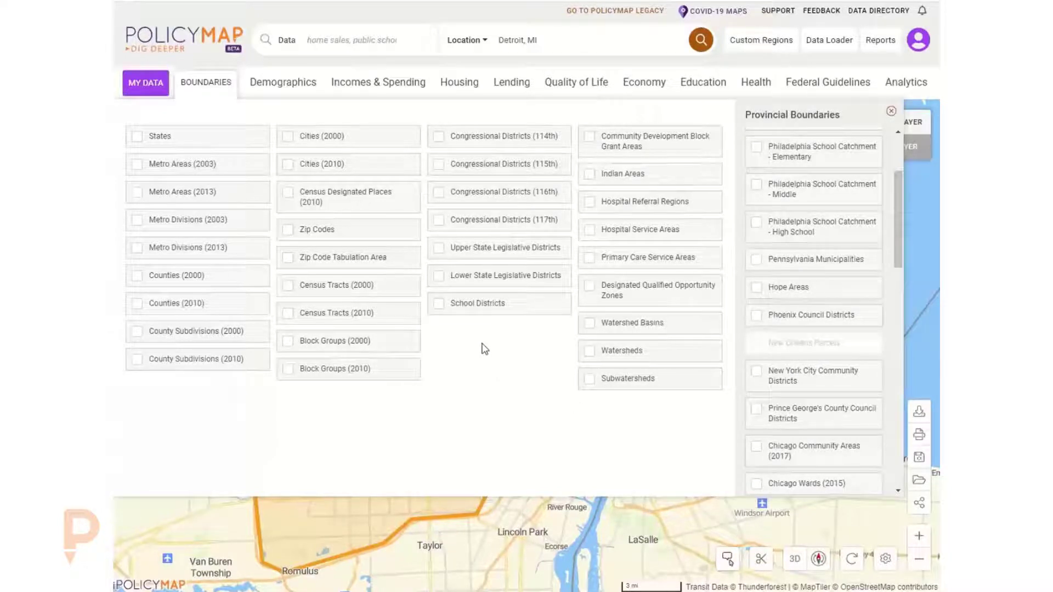
click(486, 224)
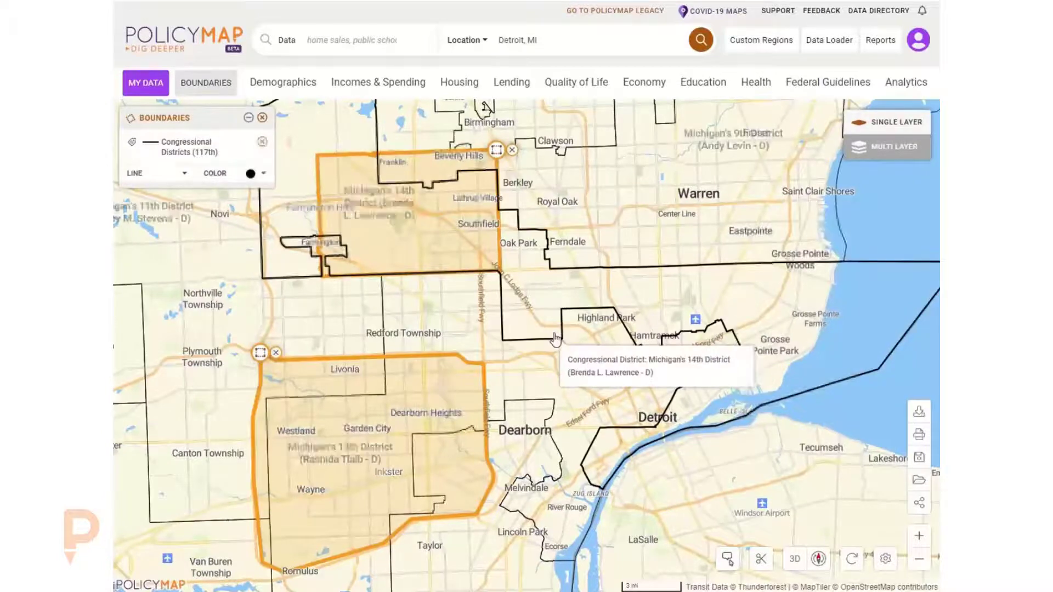
- Examine the congressional district boundaries across Michigan and the surrounding region
scroll(555, 339, down, 2)
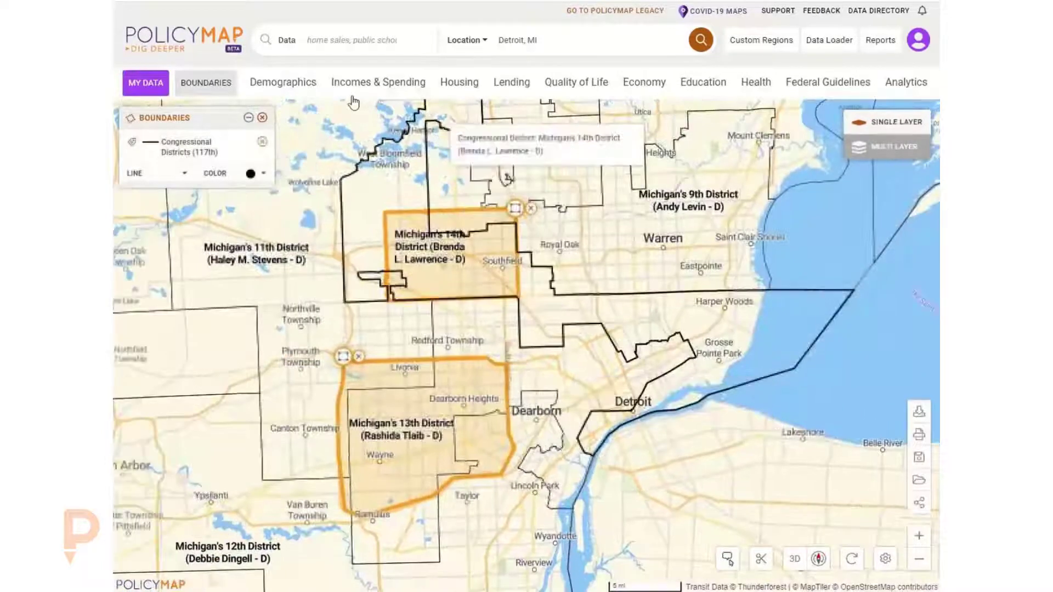
click(188, 83)
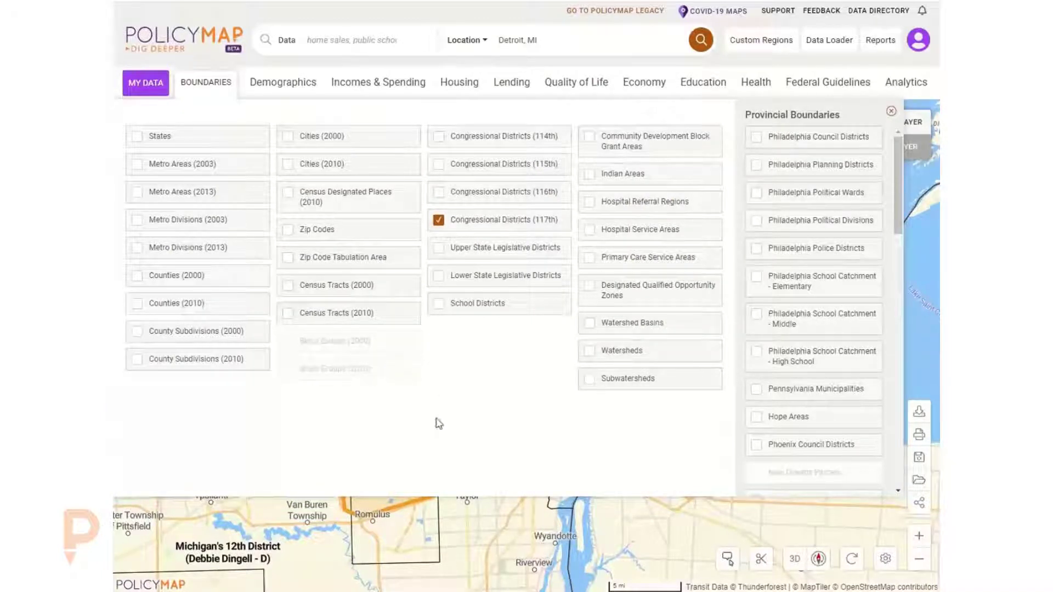
scroll(515, 540, down, 2)
scroll(516, 539, down, 4)
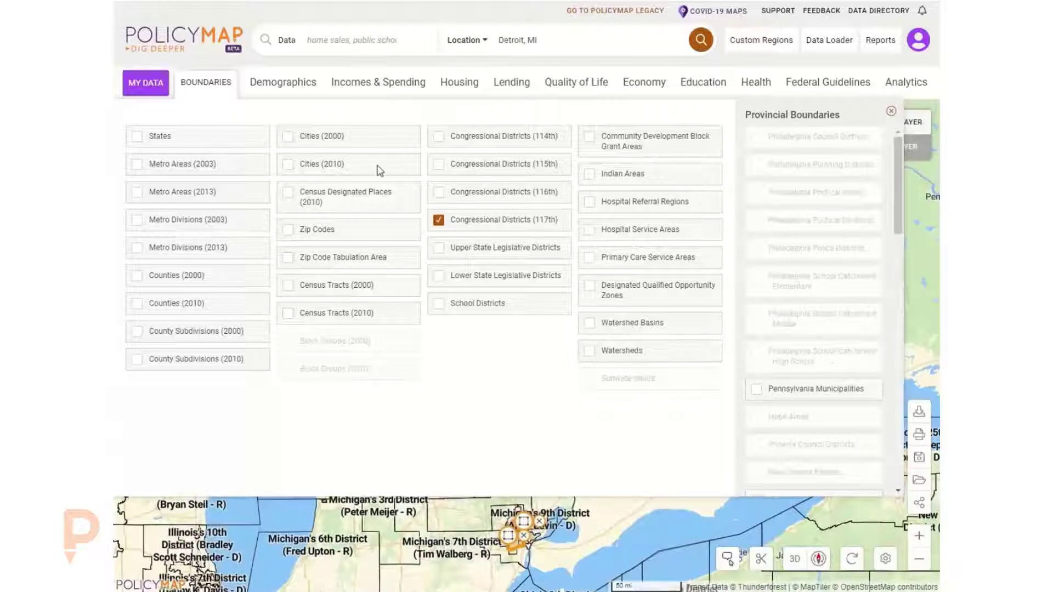
click(202, 82)
click(205, 83)
click(488, 225)
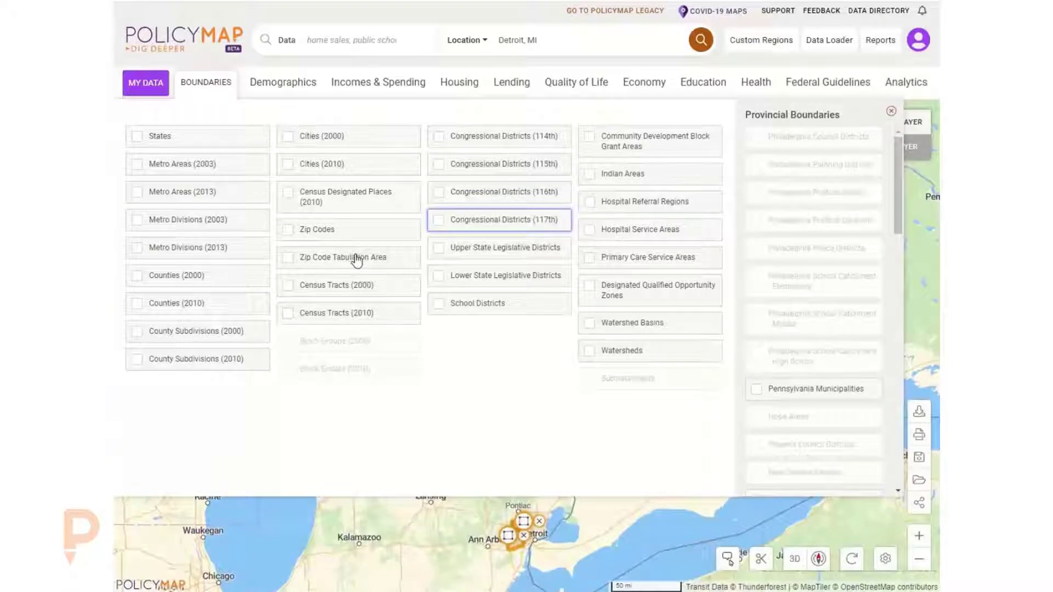
click(461, 225)
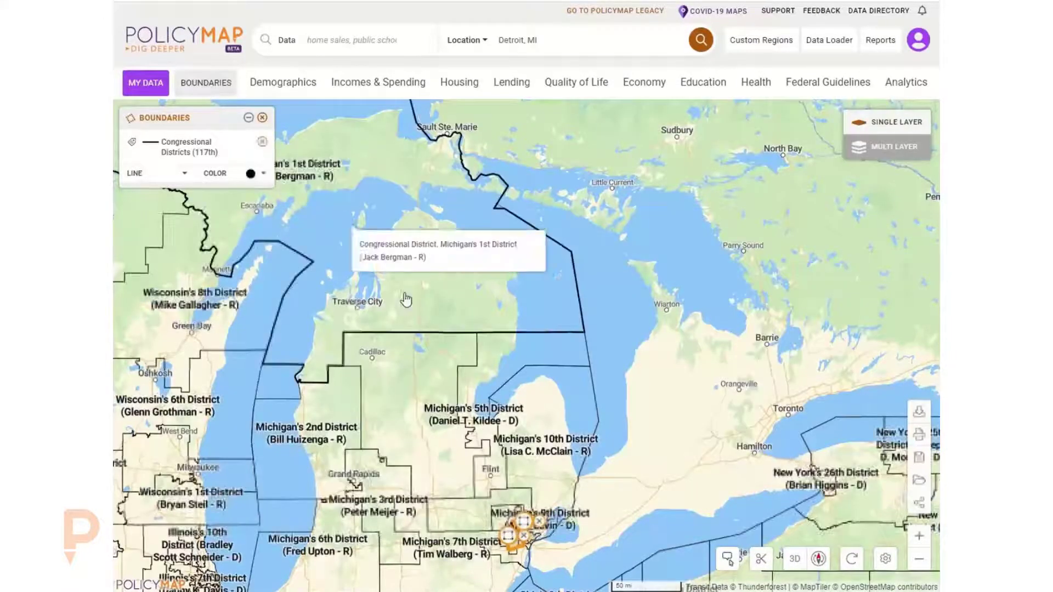
drag(437, 276, 498, 164)
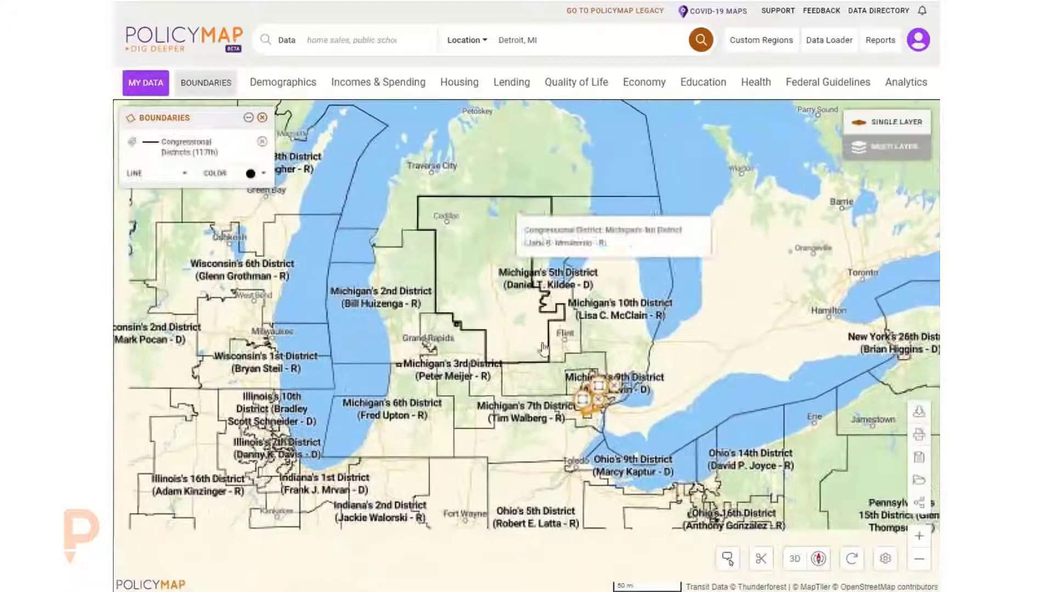
click(615, 386)
click(597, 401)
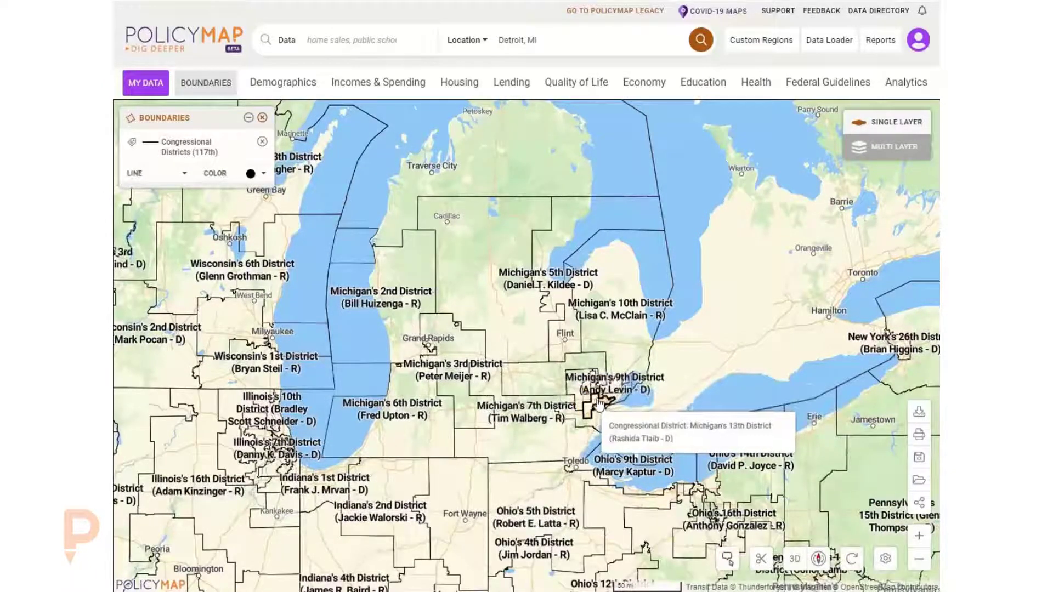
- Set the congressional district boundary line style to Dashed
click(134, 143)
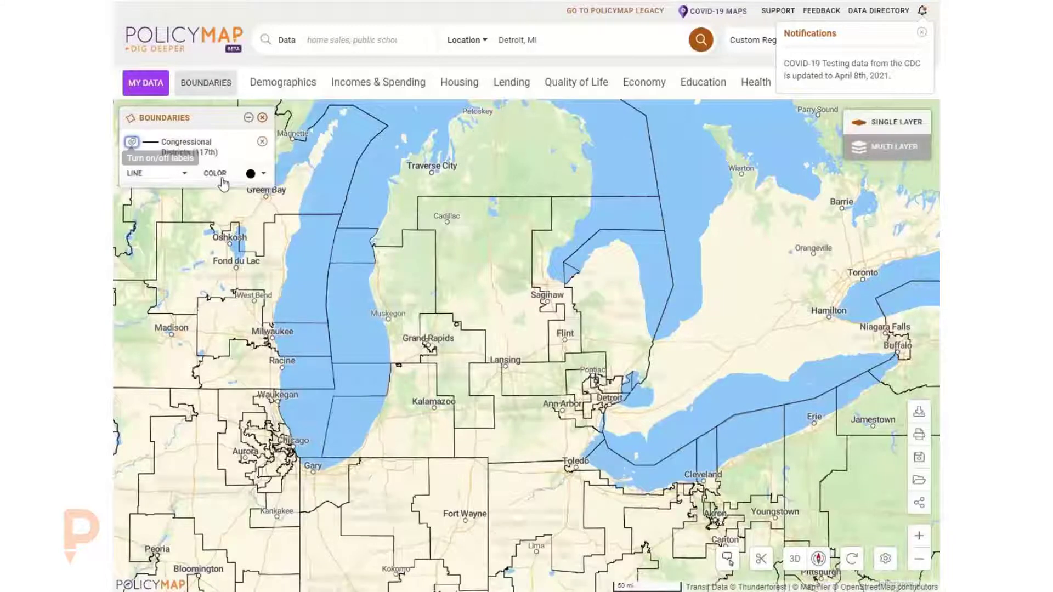
click(156, 175)
click(135, 258)
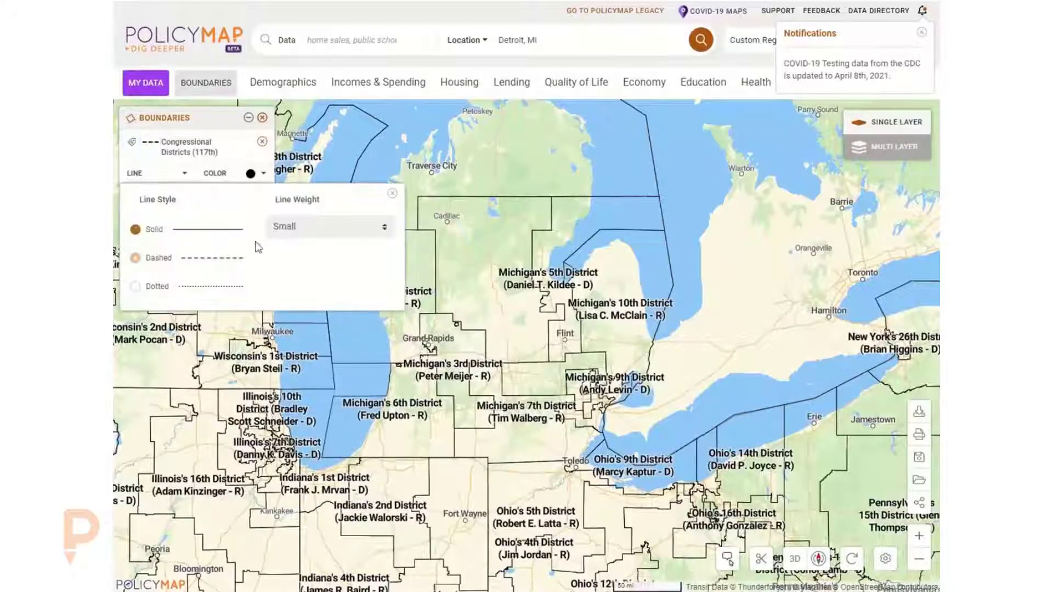
- Change the congressional district boundary line colour to blue
click(329, 227)
click(251, 173)
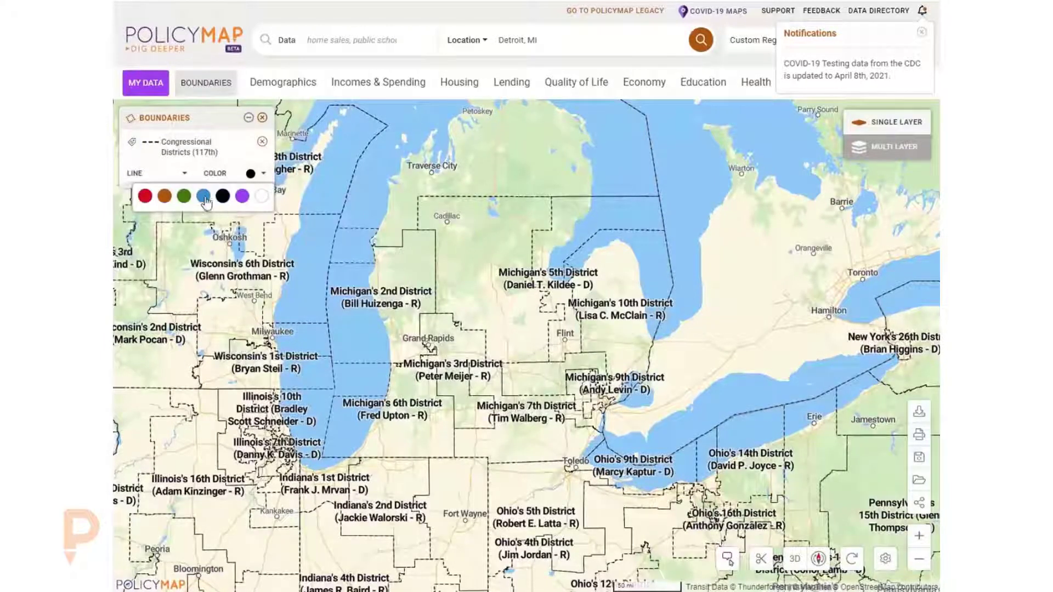
click(203, 196)
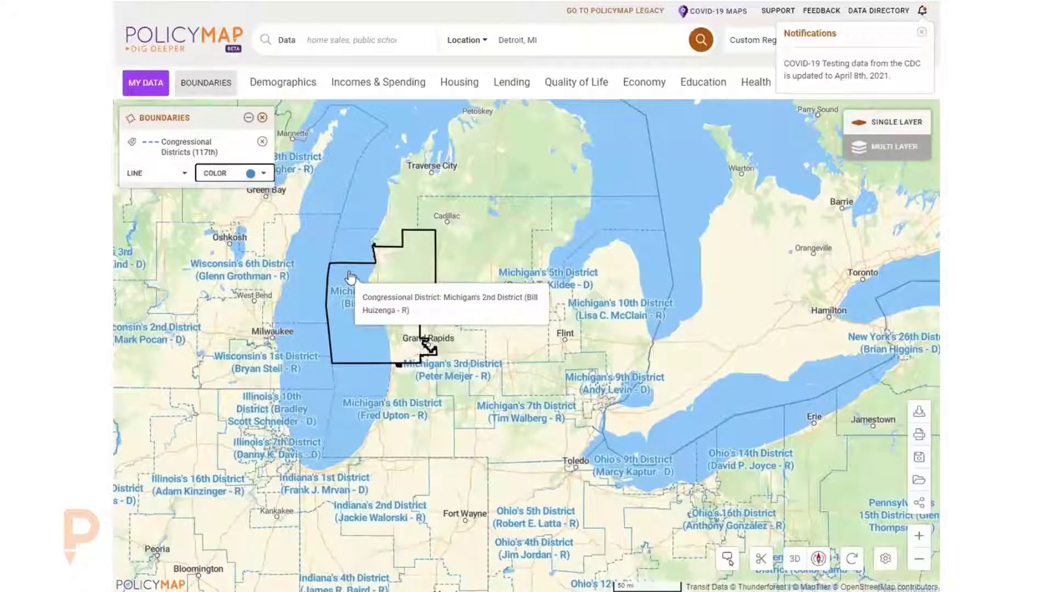
- Remove the congressional districts boundary layer and dismiss the notification
click(262, 118)
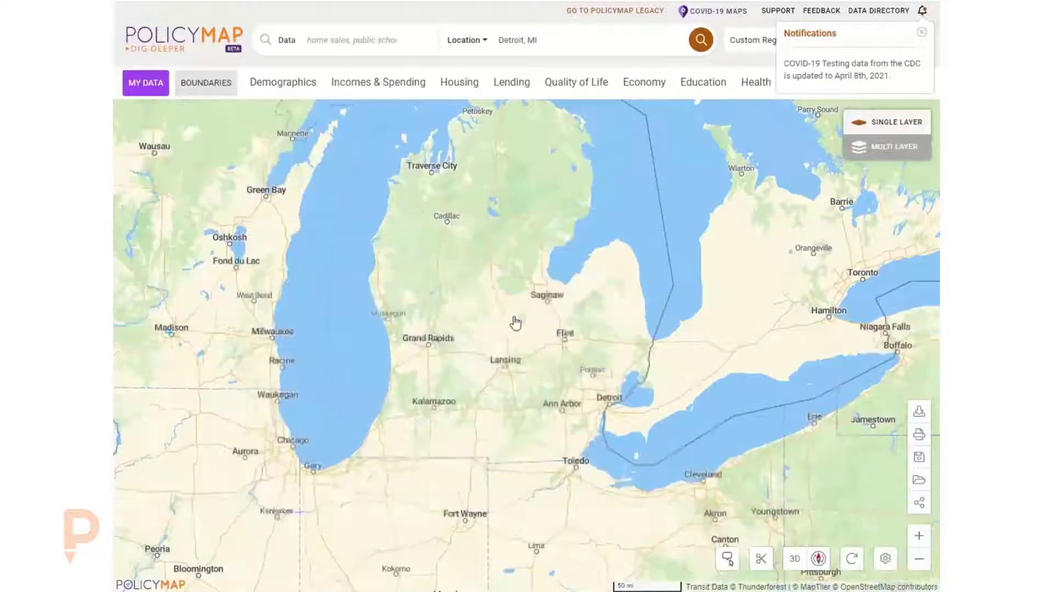
click(922, 32)
scroll(593, 373, up, 4)
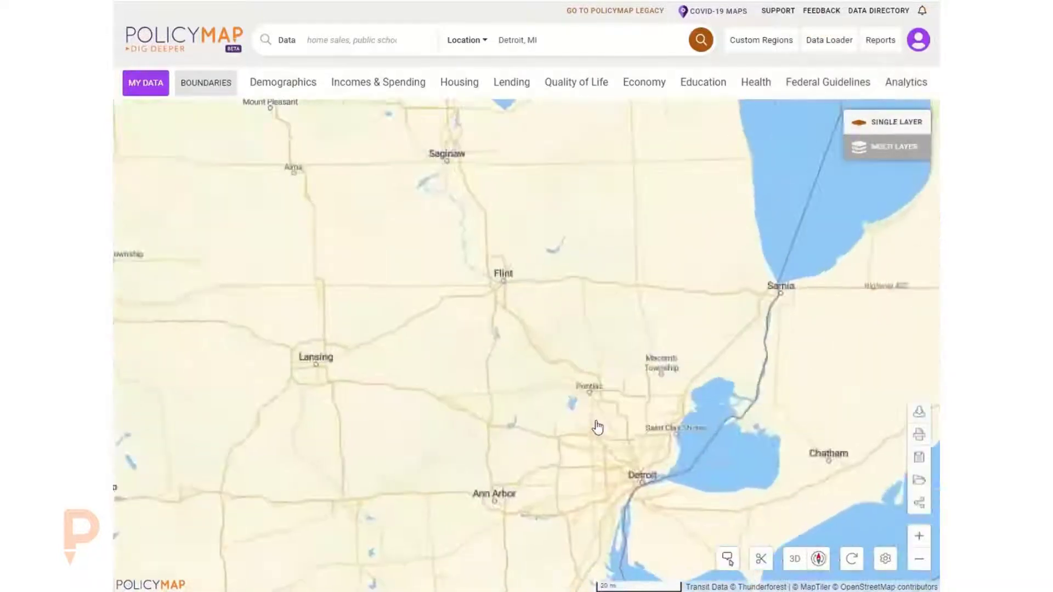
- Open sharing for the saved Franklin region from the custom regions list, then close the dialogs
click(758, 50)
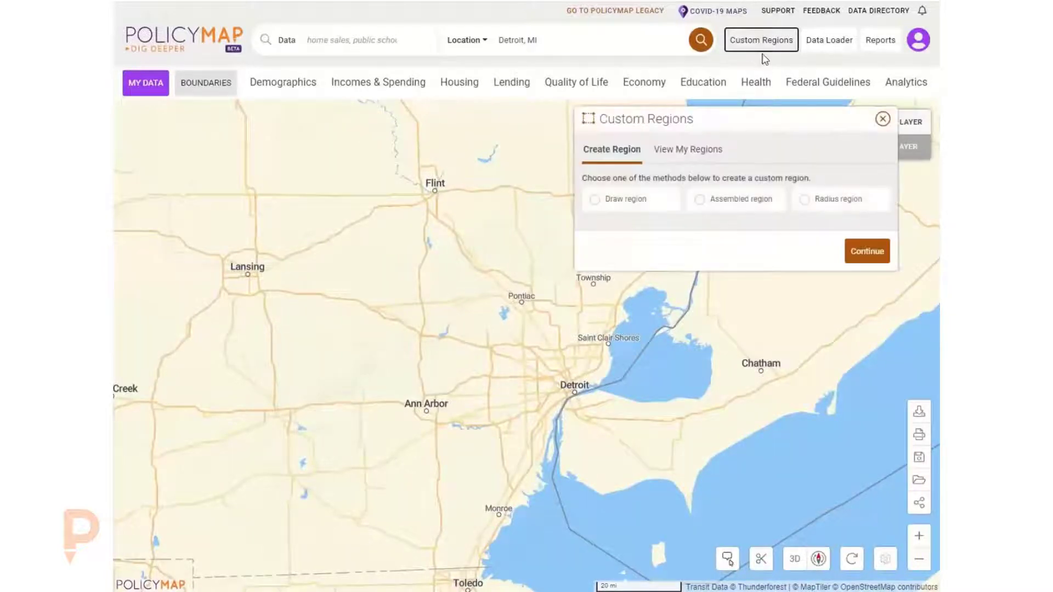
click(689, 155)
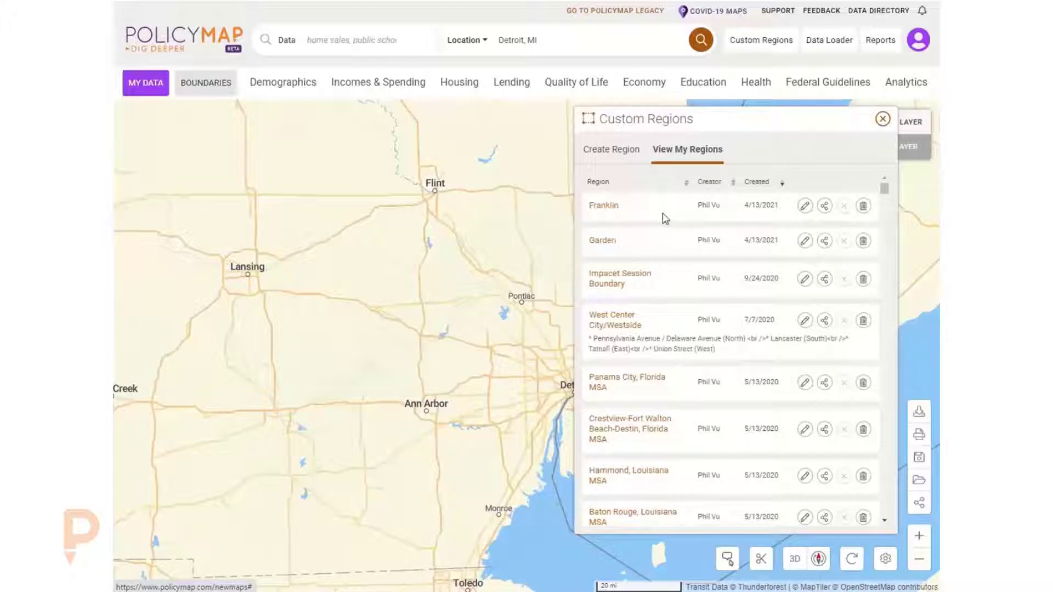
click(825, 208)
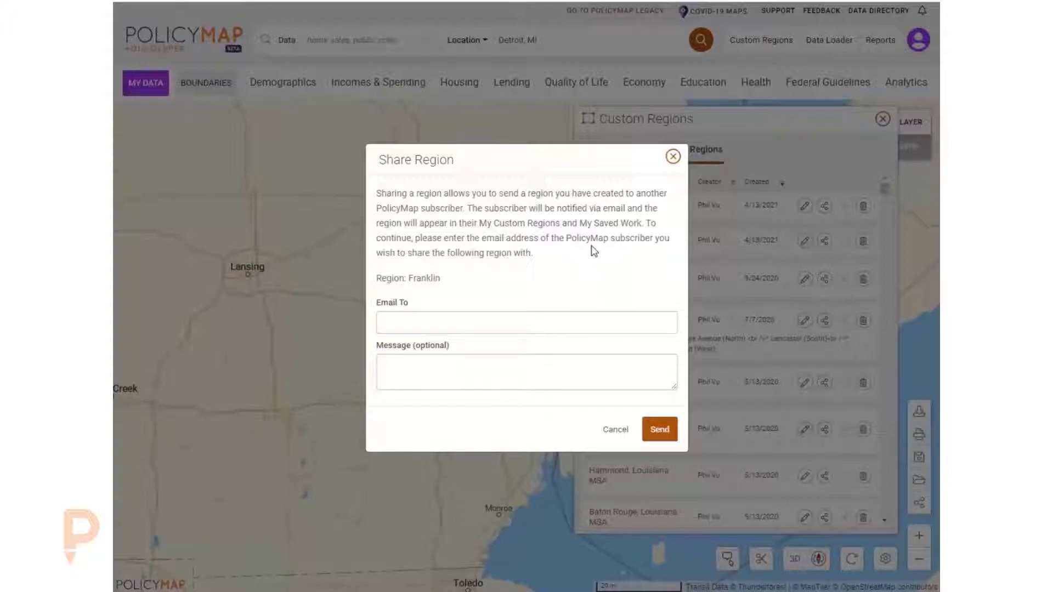
click(673, 159)
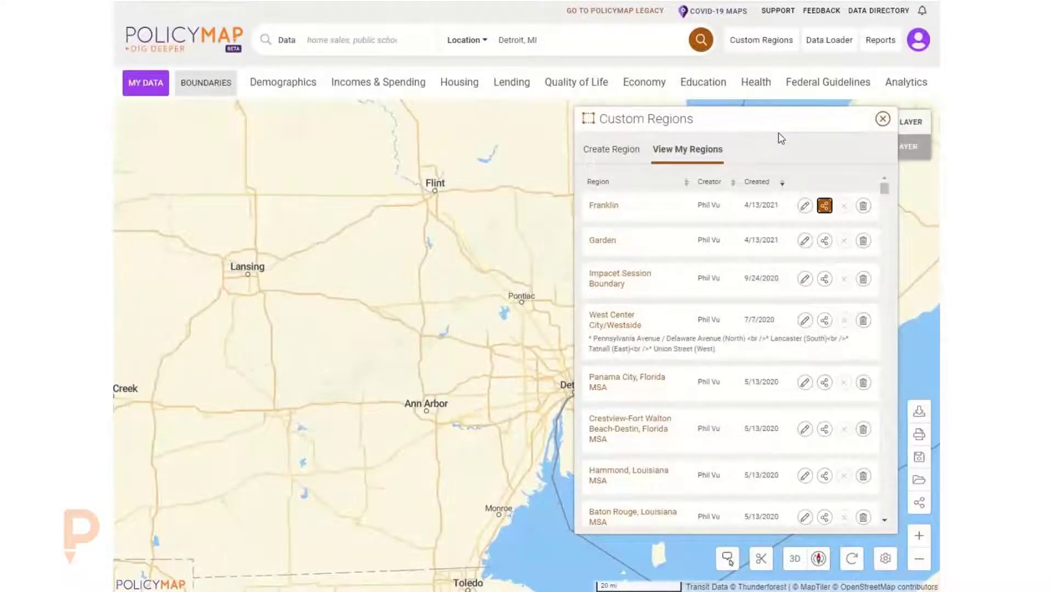
click(882, 118)
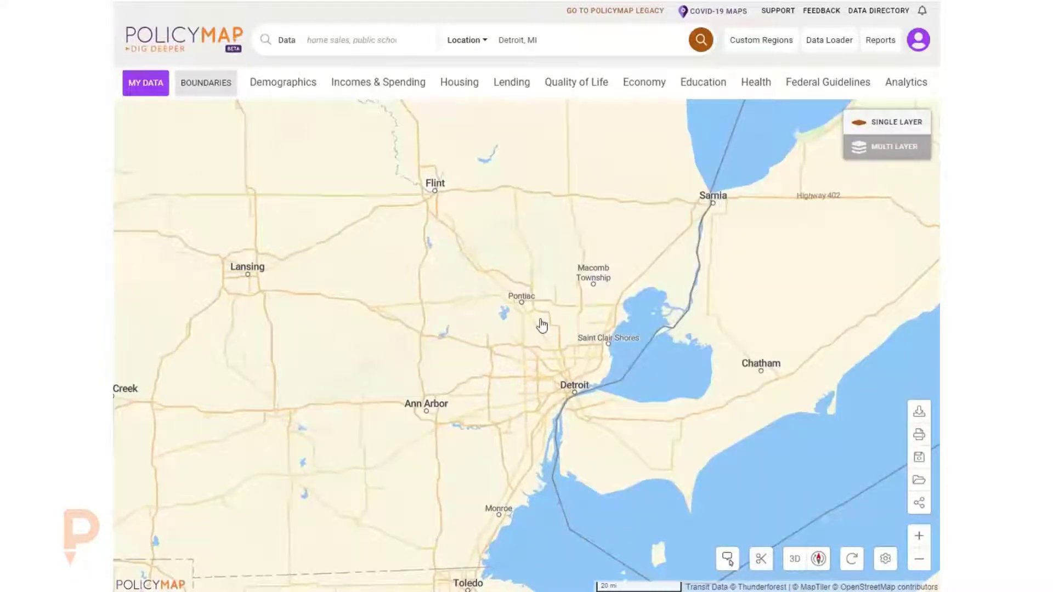
click(508, 40)
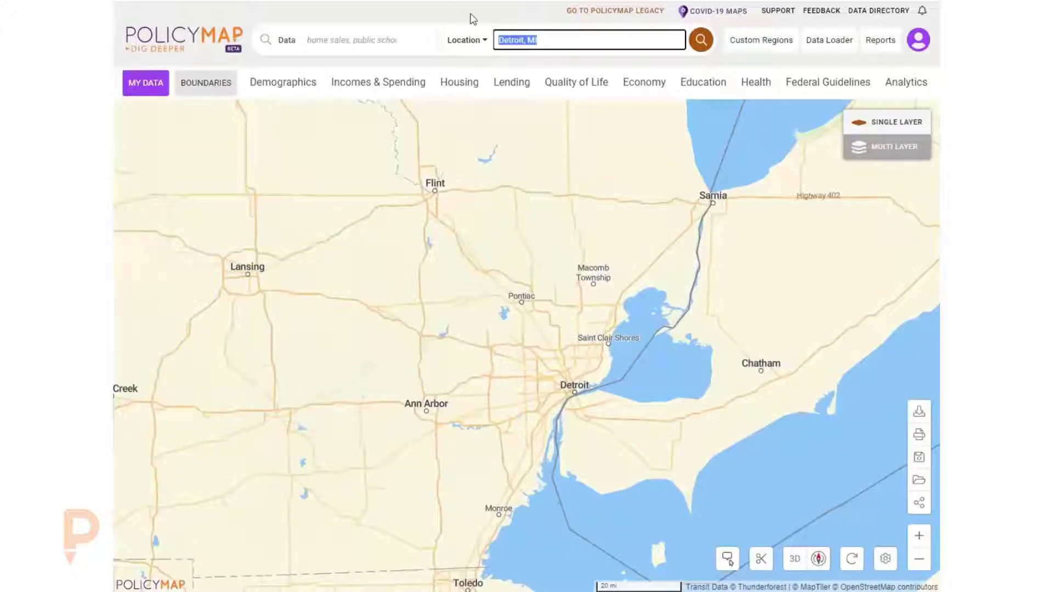
click(470, 16)
click(207, 83)
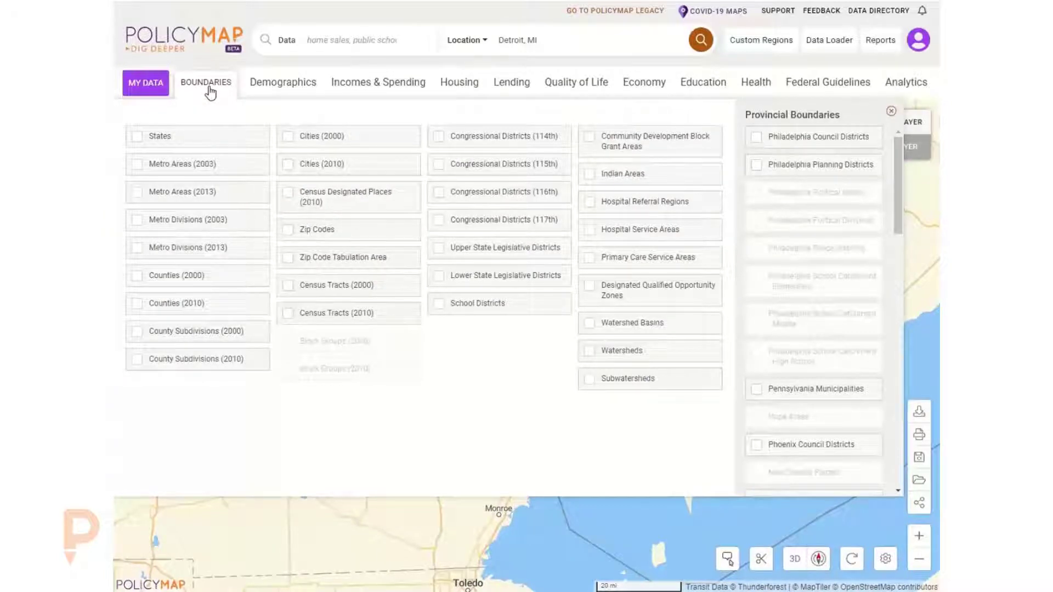
click(208, 89)
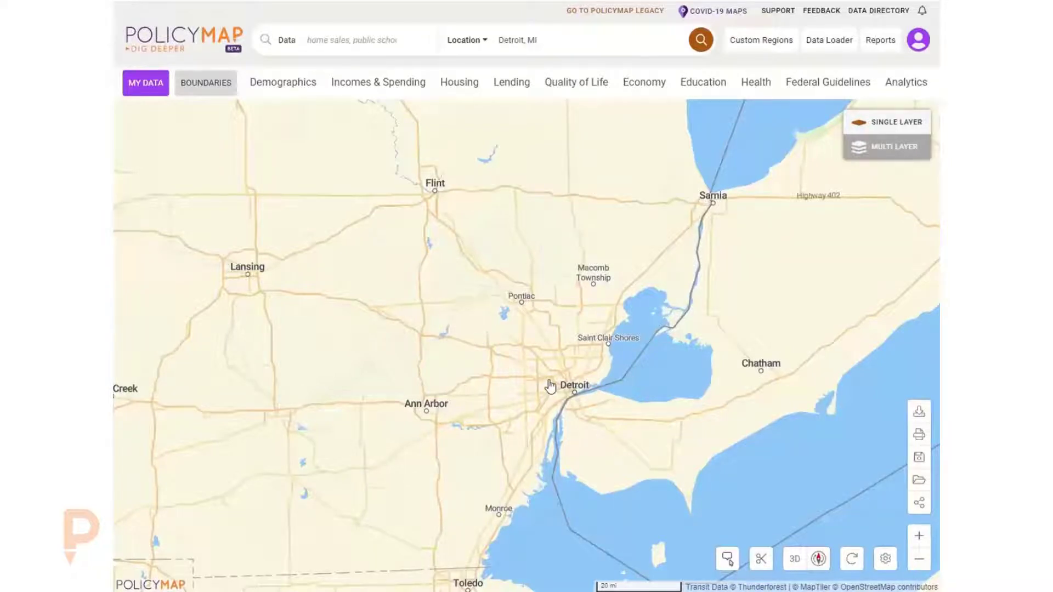
- Add the Zip Code Tabulation Area and Census Tracts (2010) boundary layers to the map
click(208, 82)
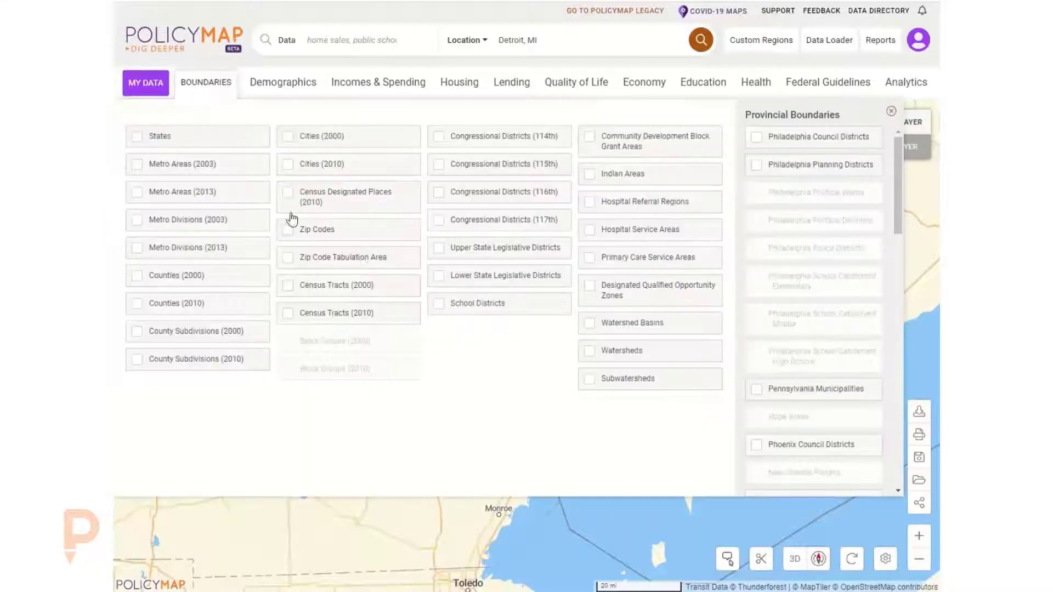
click(332, 257)
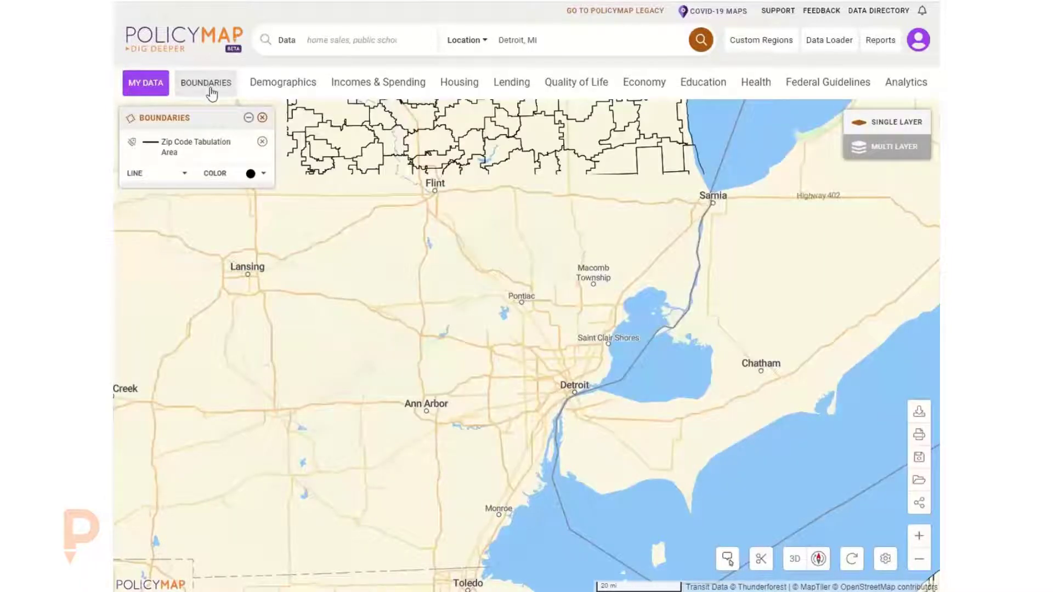
click(211, 91)
click(342, 318)
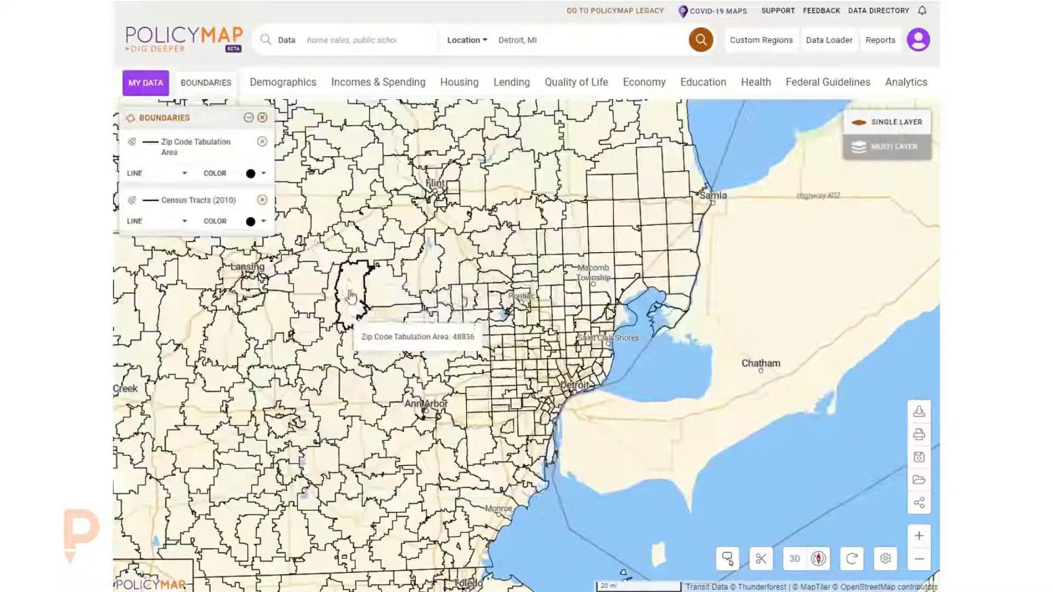
- Zoom into the Detroit suburbs and toggle off the census tract labels
scroll(565, 379, up, 5)
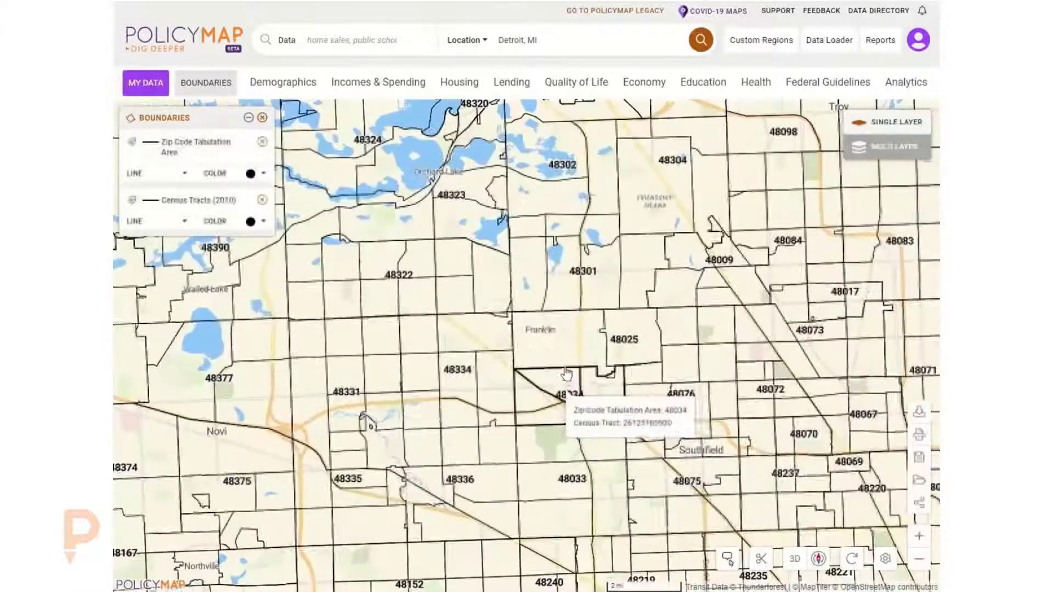
drag(566, 372, 538, 322)
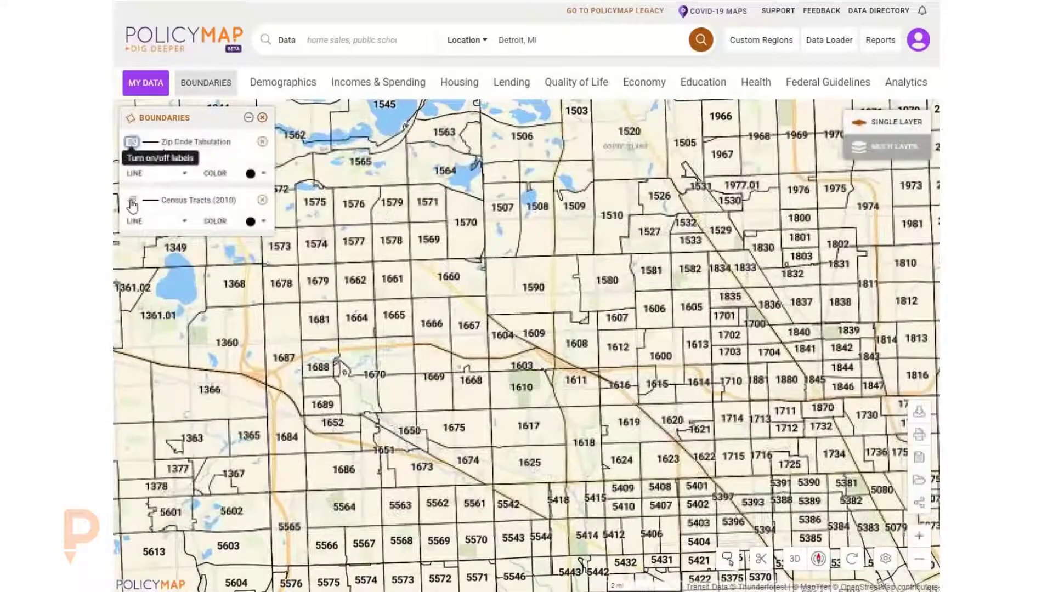
click(131, 199)
- Set the Zip Code Tabulation Area boundary line weight to Large and its colour to purple
click(178, 180)
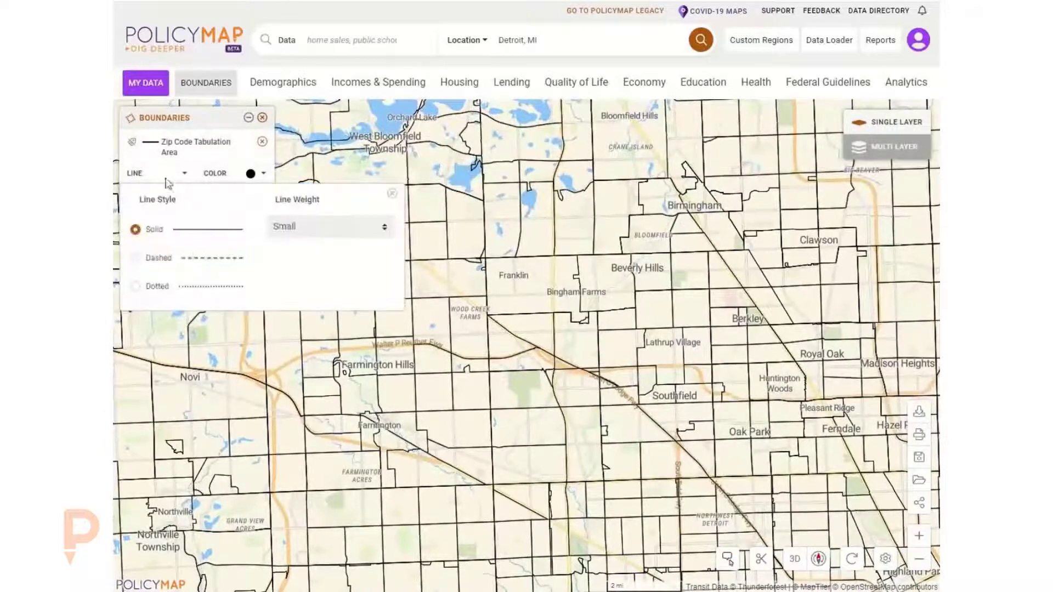
click(294, 230)
click(293, 292)
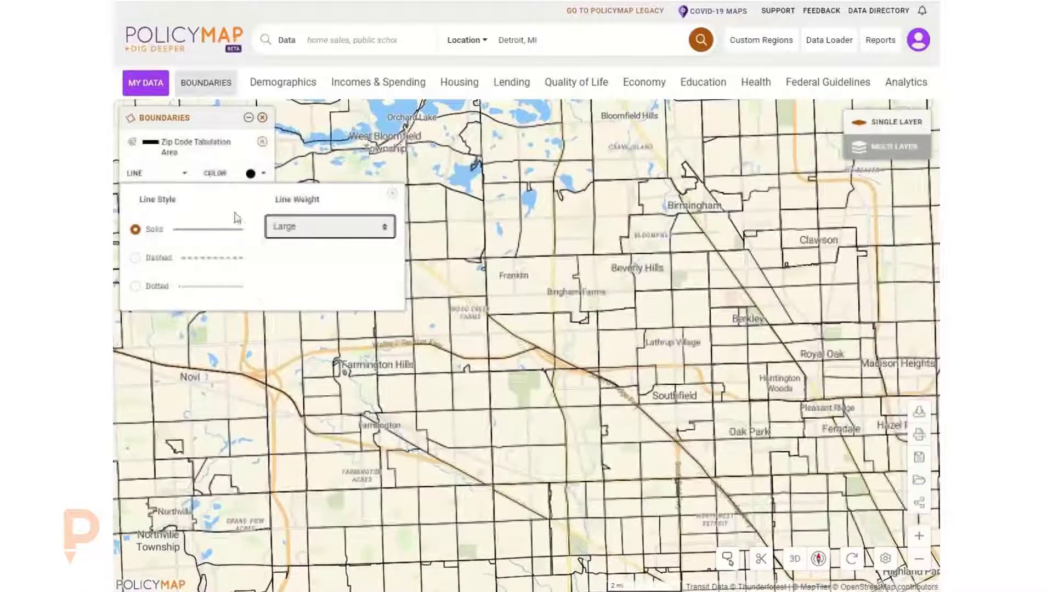
click(257, 173)
click(242, 197)
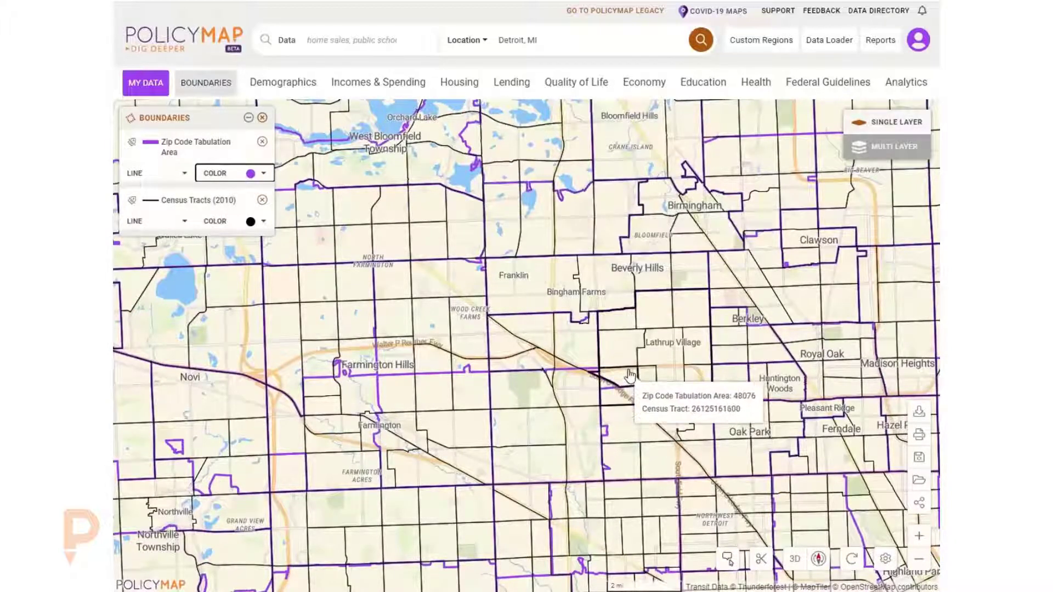
- Remove the Census Tracts (2010) and Zip Code Tabulation Area boundary layers from the map
scroll(642, 384, down, 1)
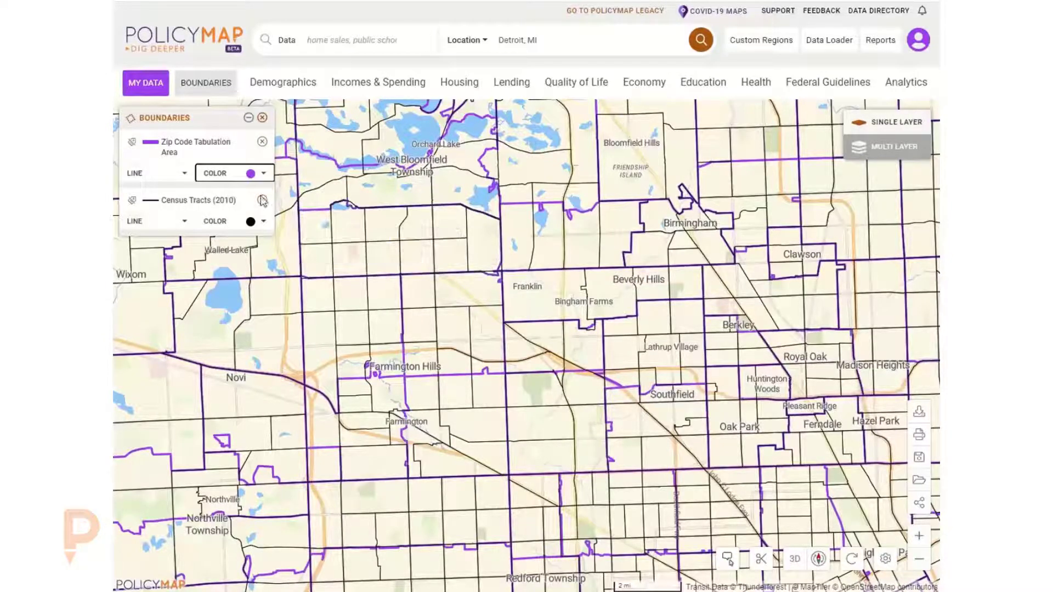
click(206, 83)
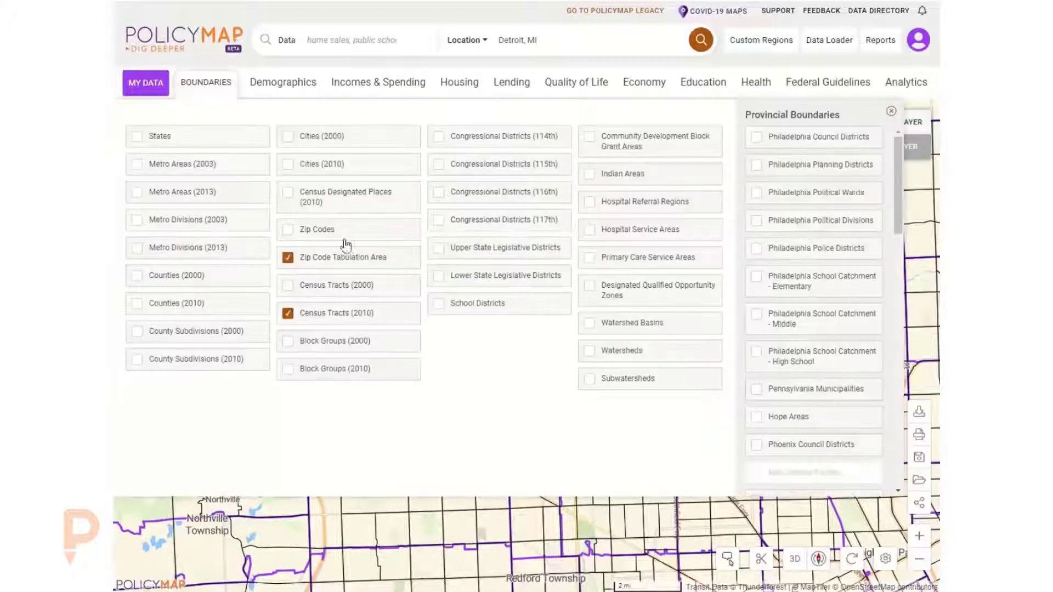
click(297, 309)
click(302, 257)
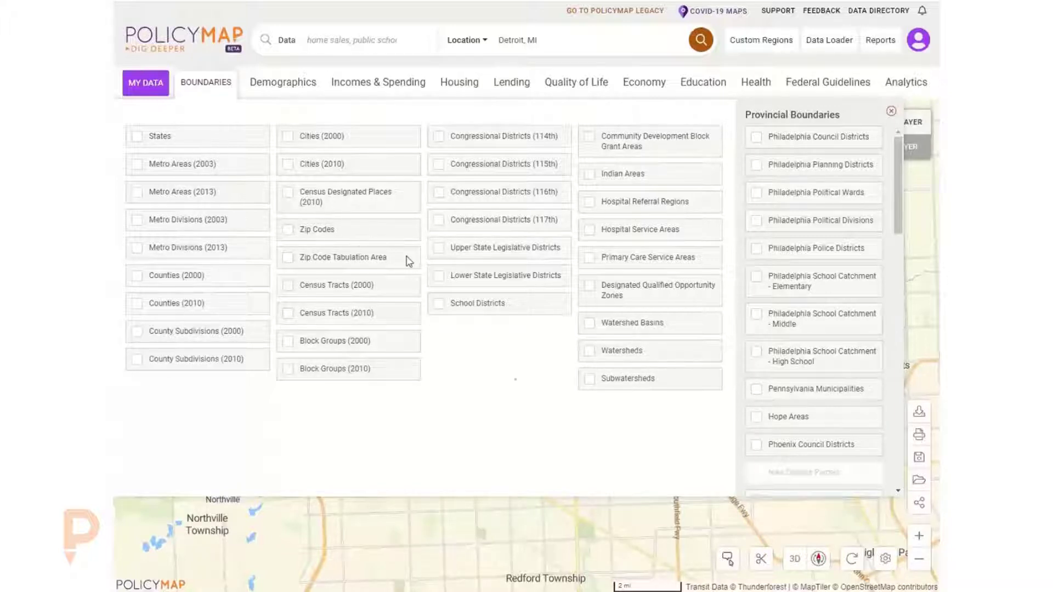
click(209, 86)
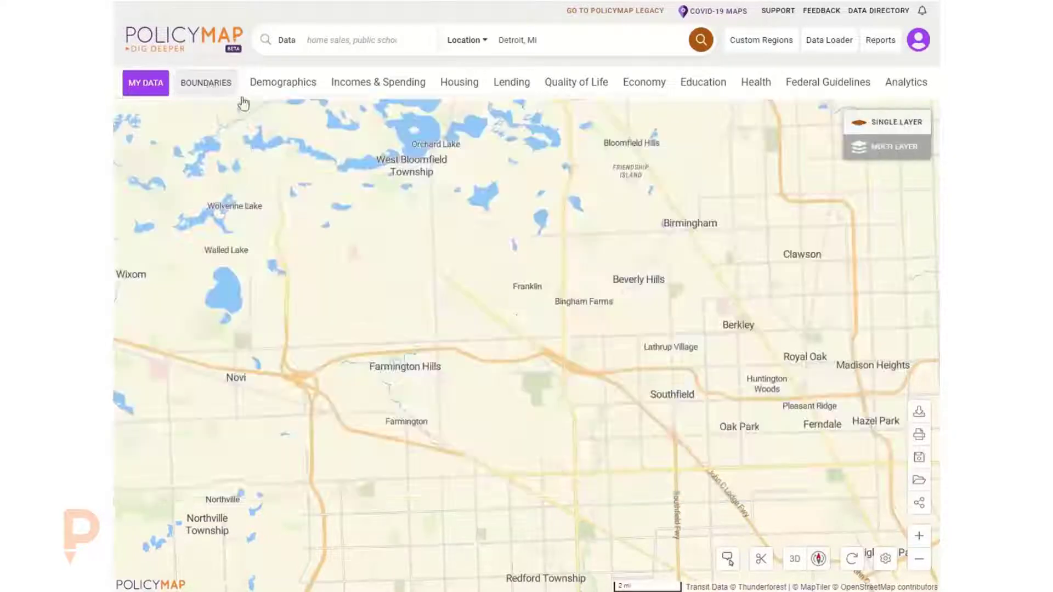
- Tilt the map view to a 60° angle over Detroit
drag(656, 430, 450, 261)
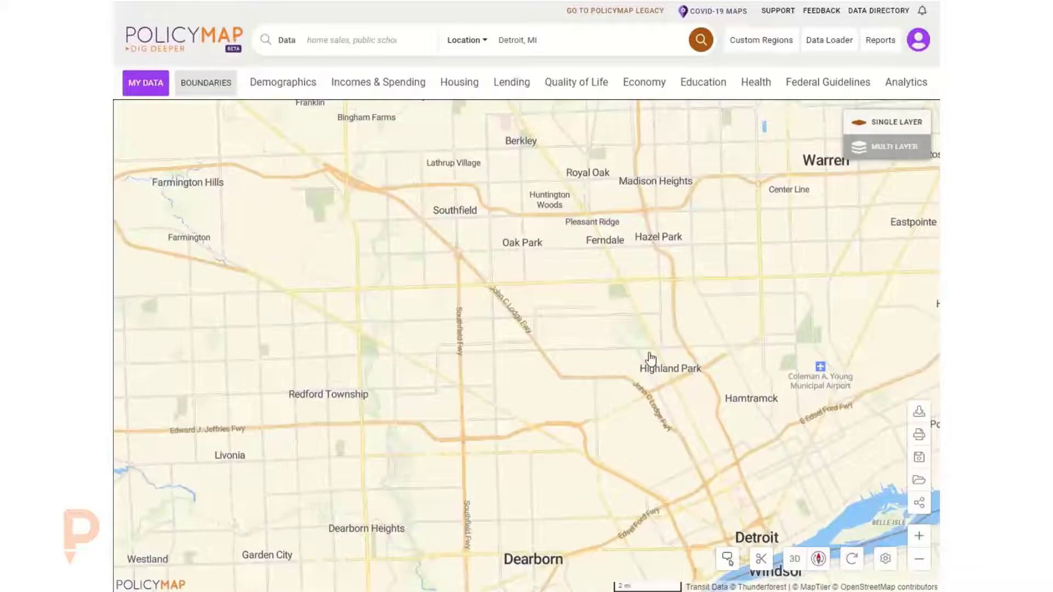
drag(667, 369, 661, 346)
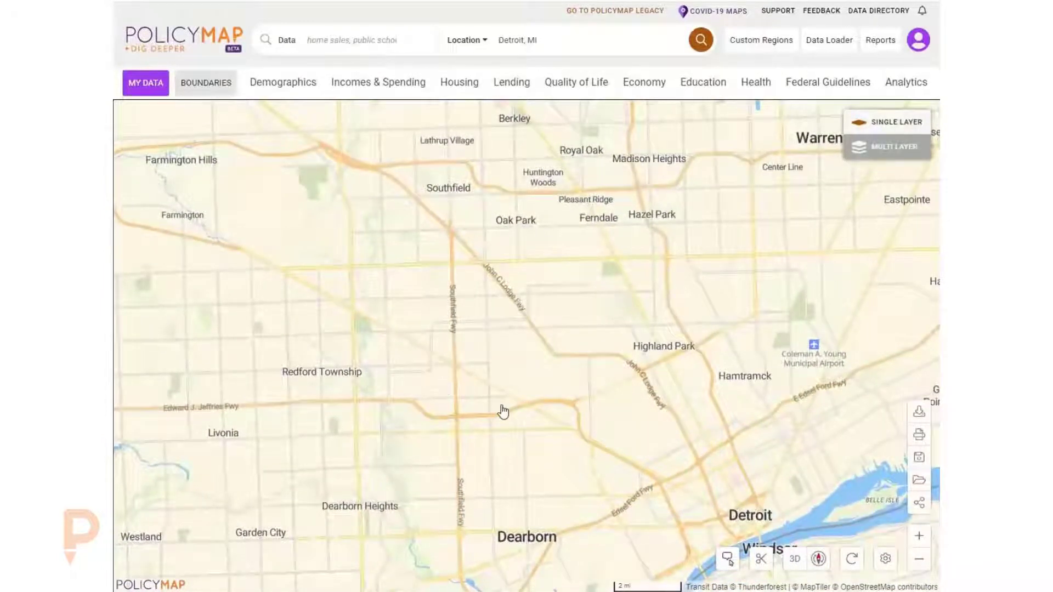
scroll(505, 415, down, 4)
drag(564, 390, 601, 393)
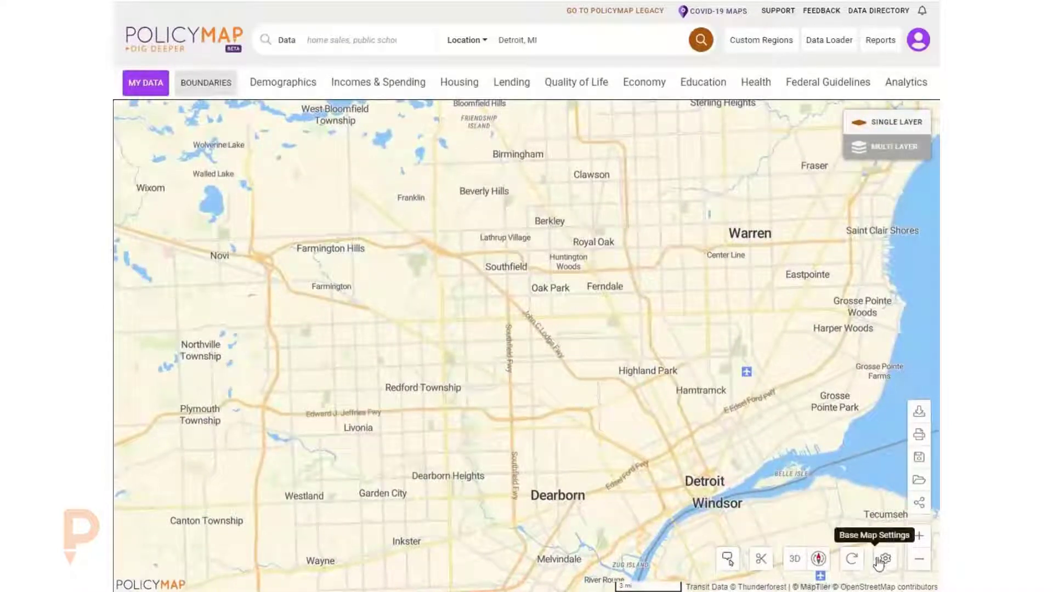
click(818, 559)
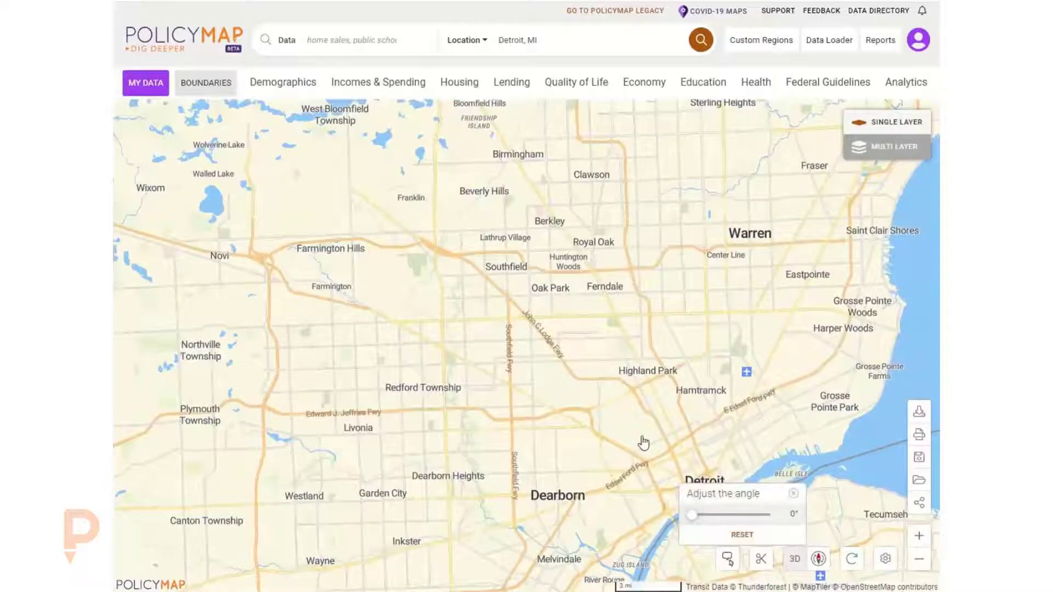
drag(692, 514, 798, 515)
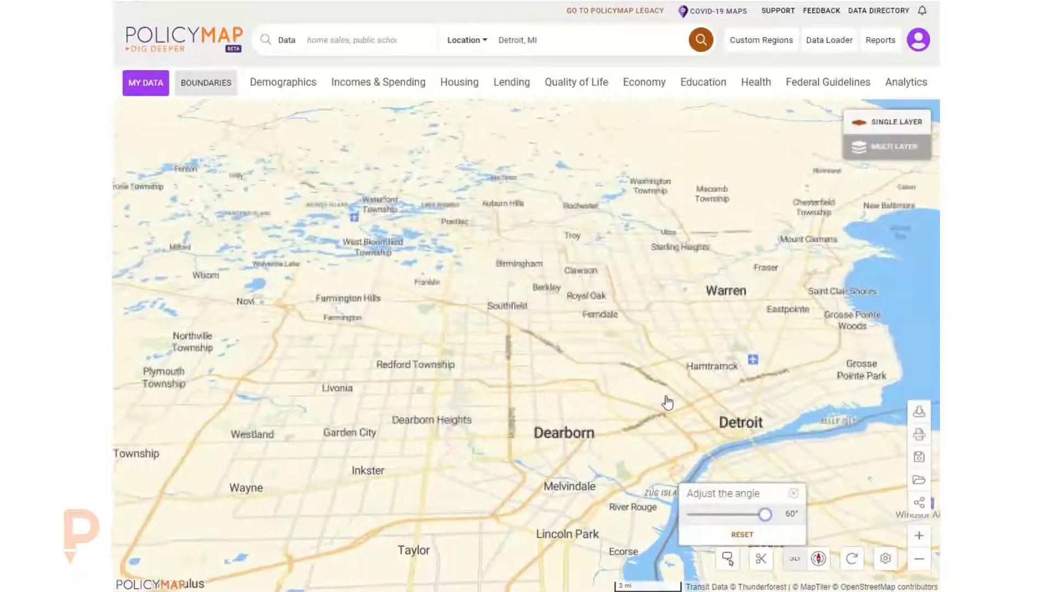
- Zoom into downtown Detroit and rotate the view to 72°
scroll(667, 403, up, 5)
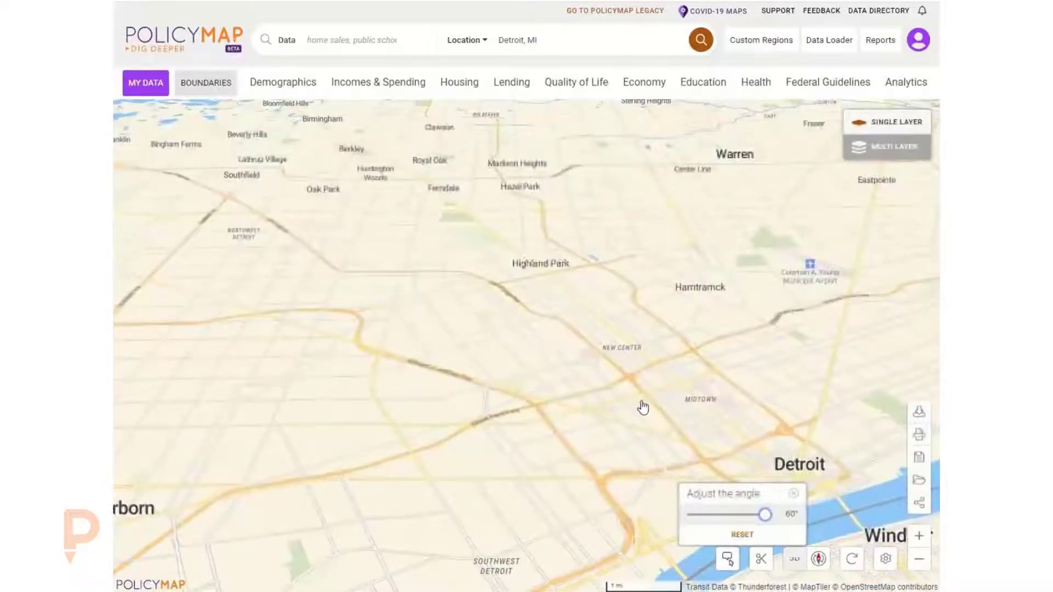
scroll(643, 407, up, 4)
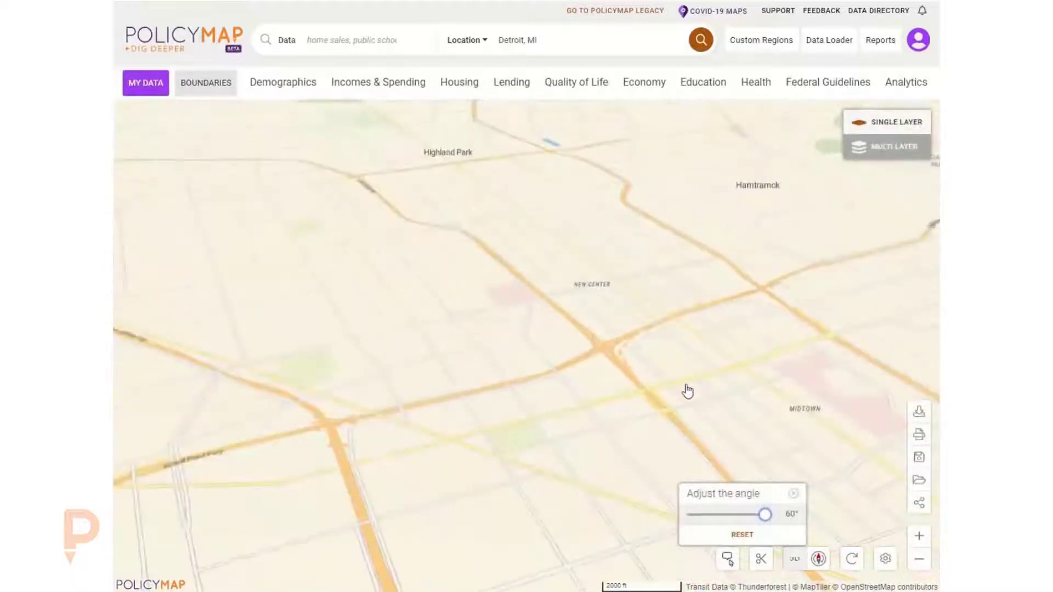
drag(687, 392, 376, 254)
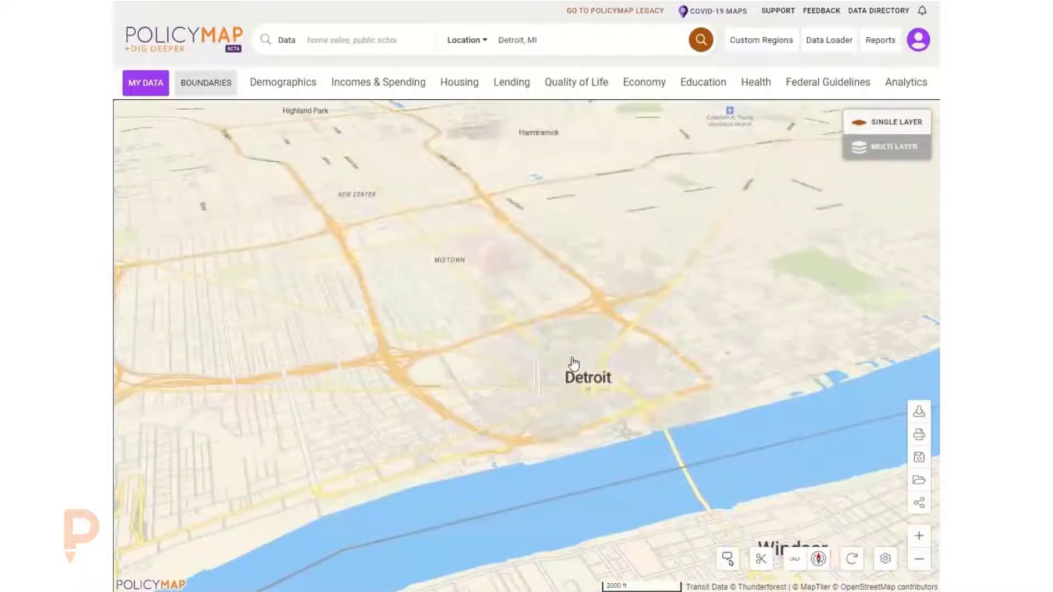
scroll(568, 390, up, 2)
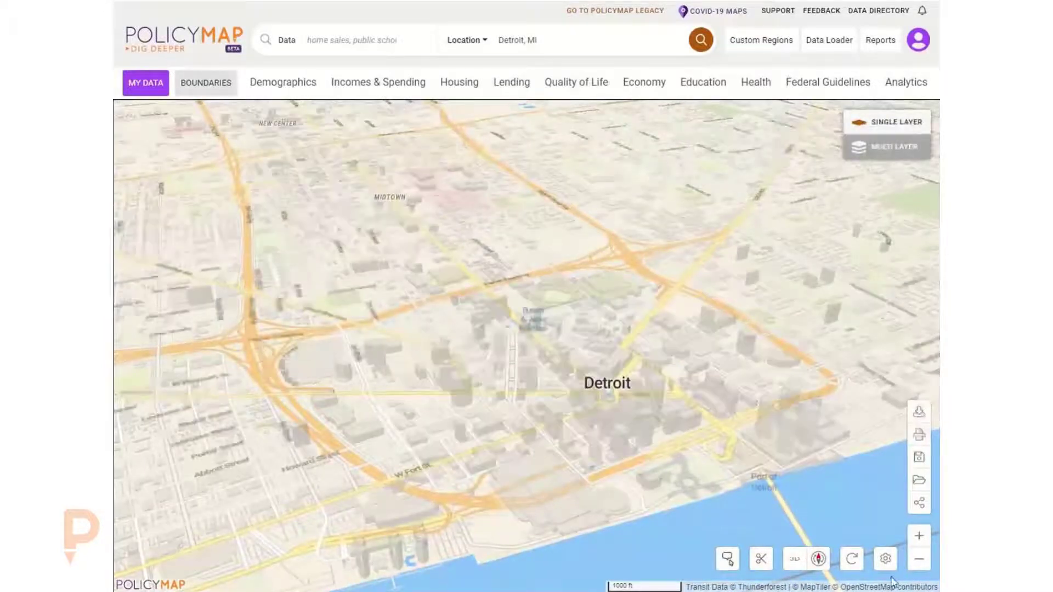
click(818, 560)
drag(718, 515, 743, 516)
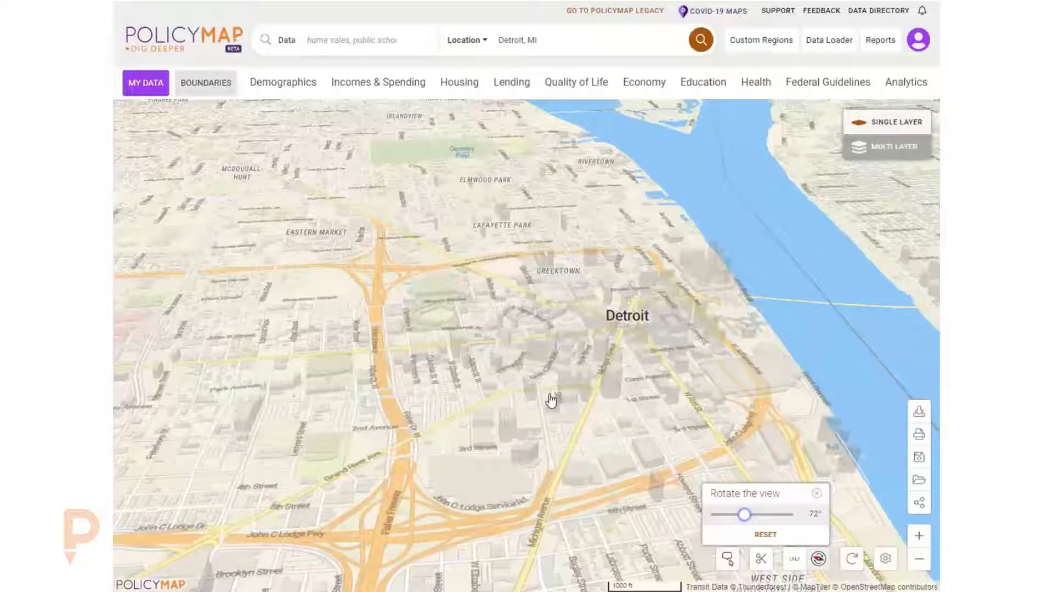
- Reset the view rotation and the tilt angle, then close the angle control
drag(477, 395, 517, 362)
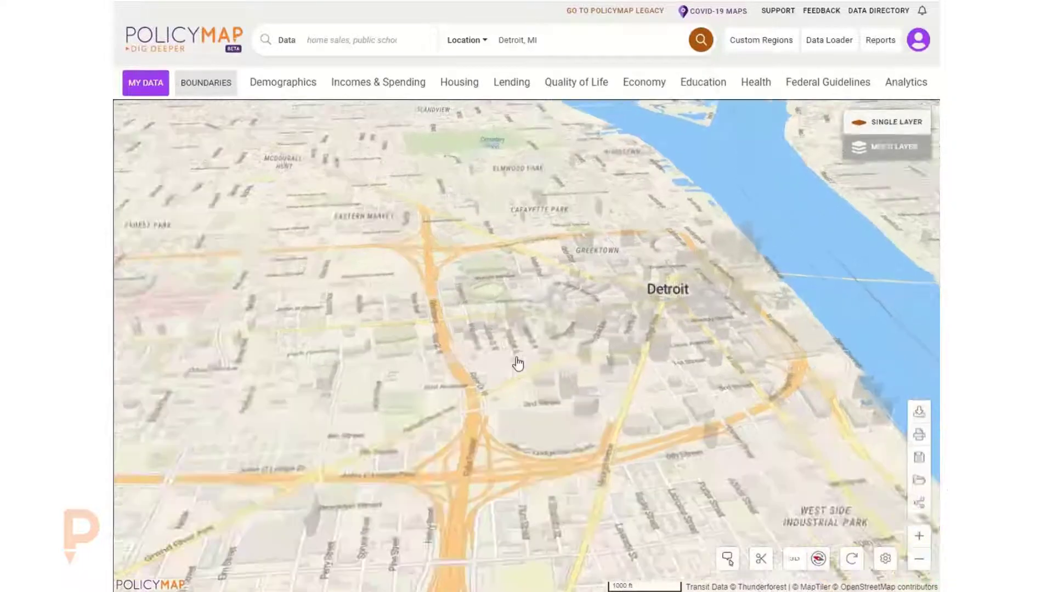
click(818, 558)
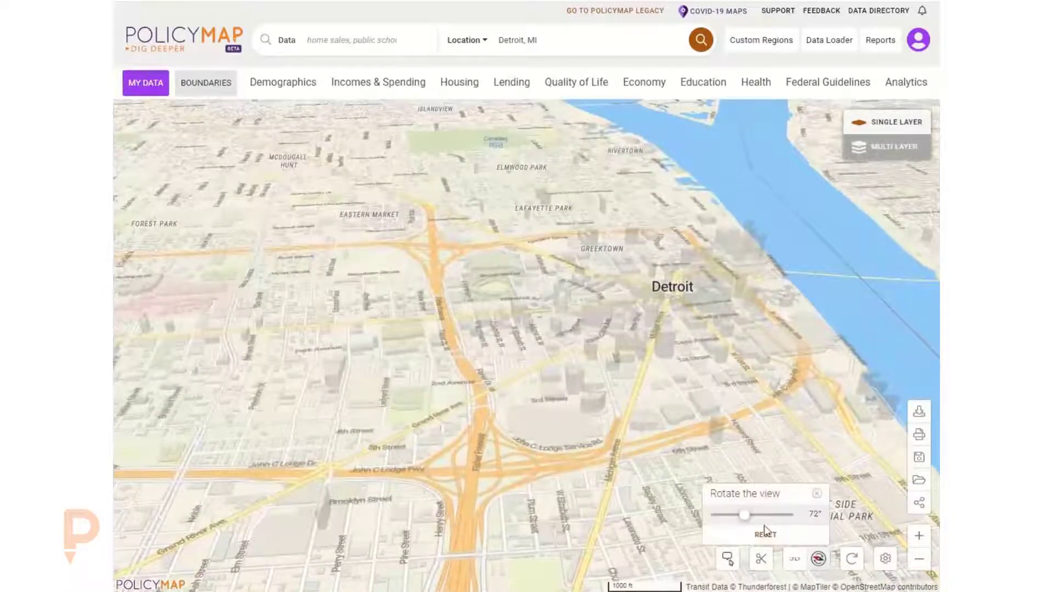
click(765, 535)
click(795, 558)
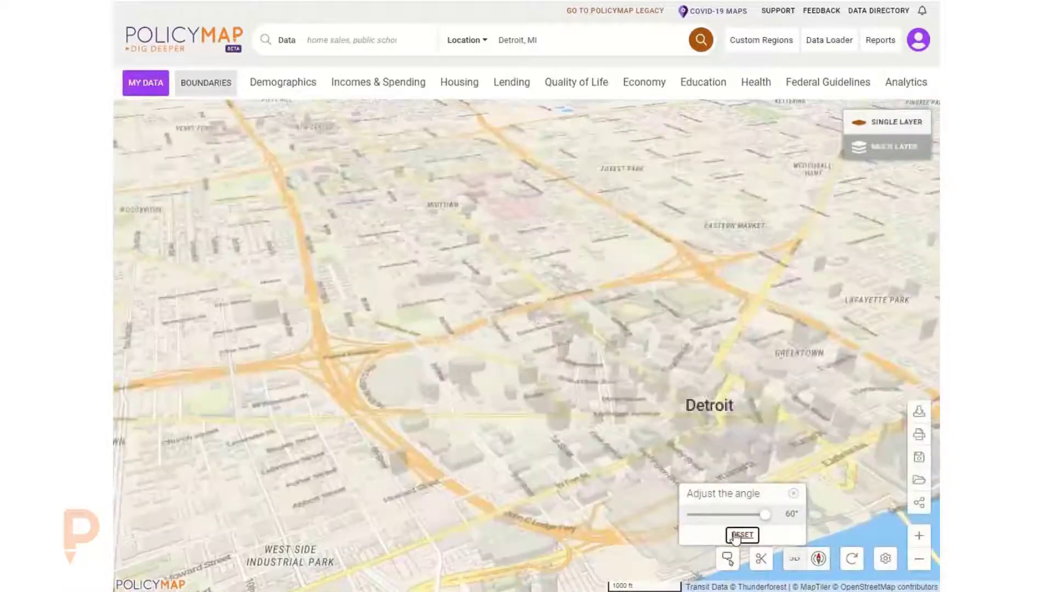
click(742, 535)
click(793, 495)
- Open the base map settings, preview the Light and Terrain styles, and switch the base map to Satellite
scroll(684, 387, down, 5)
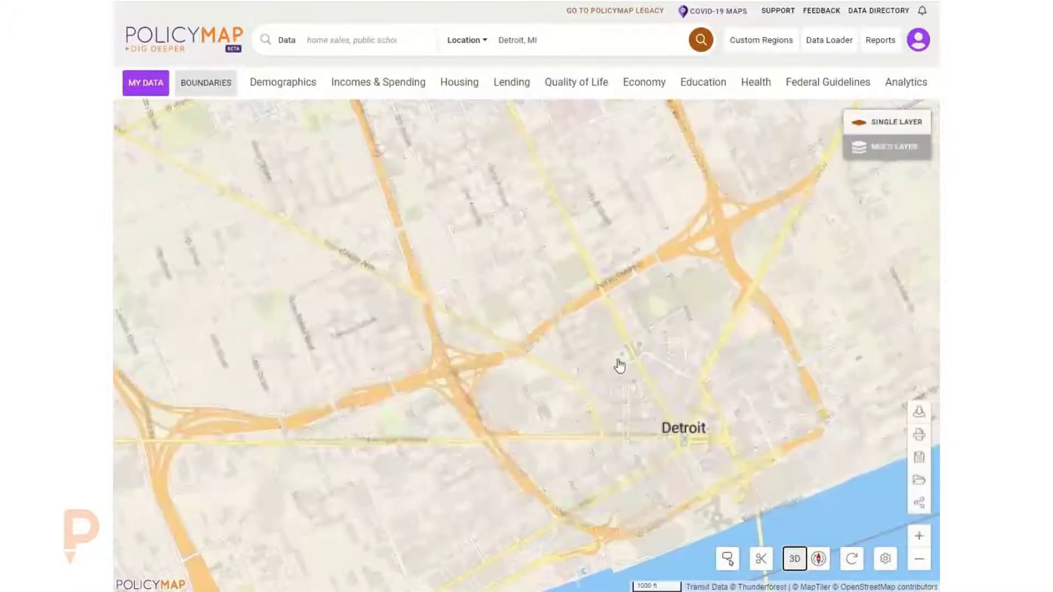
drag(487, 270, 565, 381)
scroll(570, 373, down, 5)
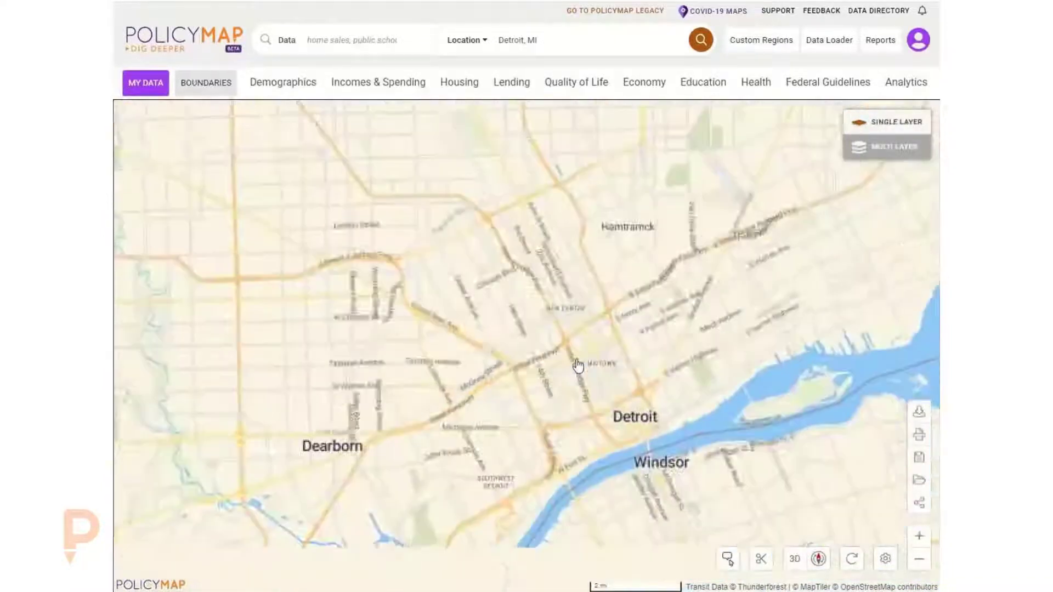
drag(444, 193, 523, 227)
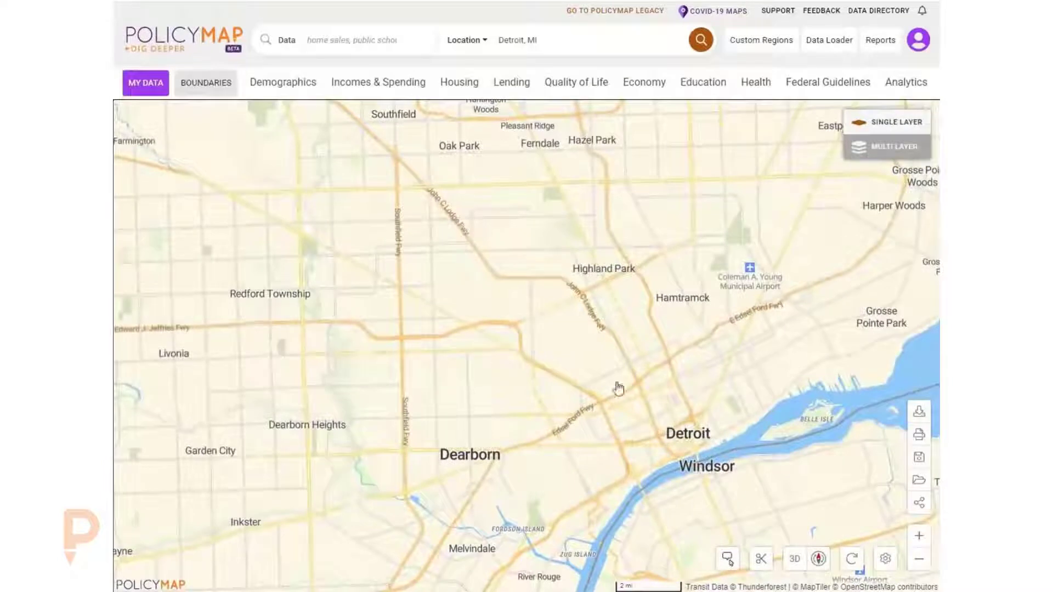
click(886, 558)
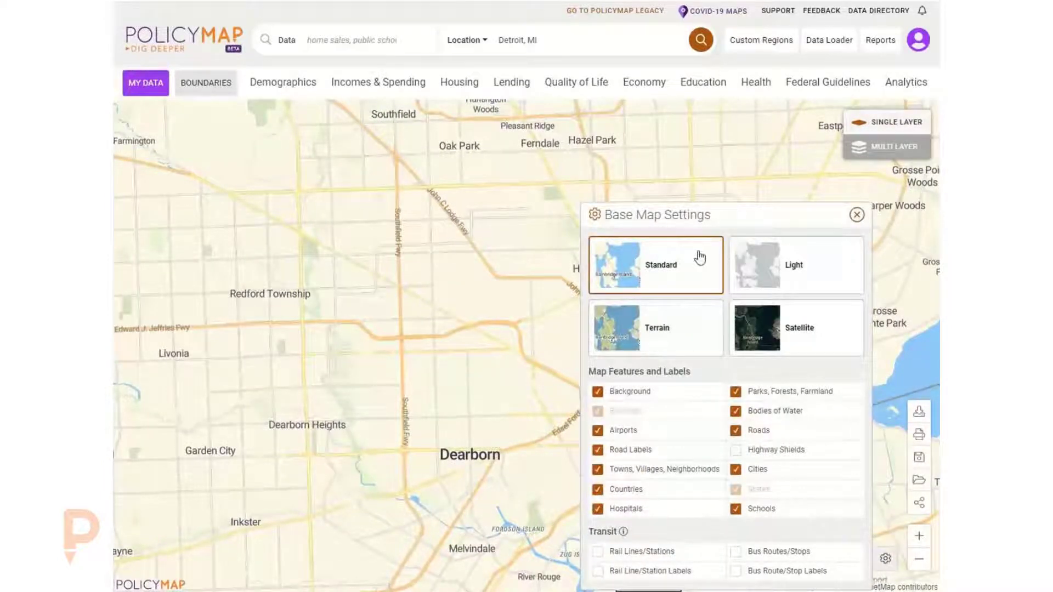
click(762, 268)
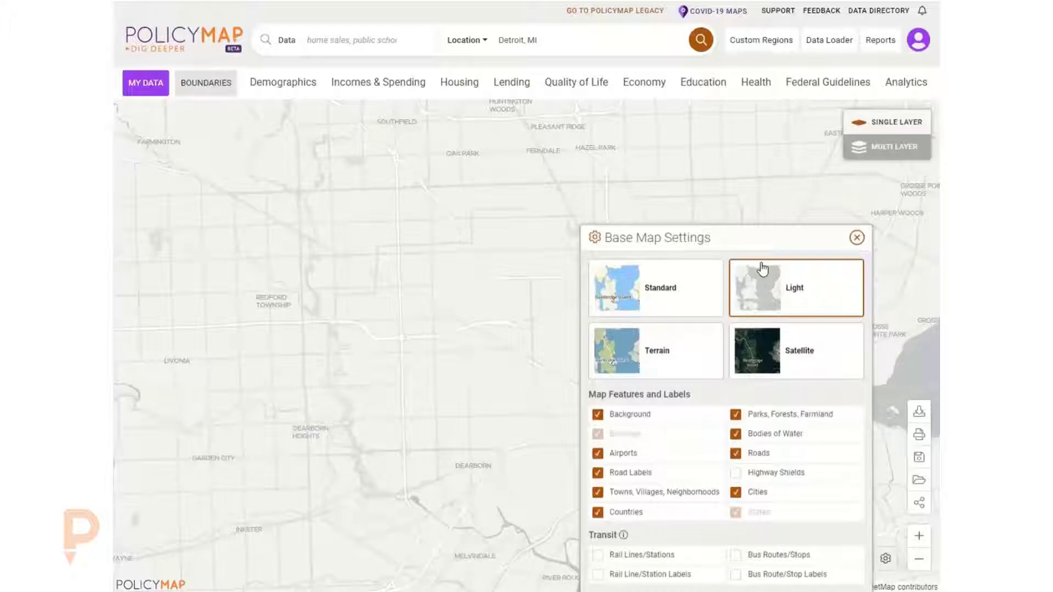
click(634, 341)
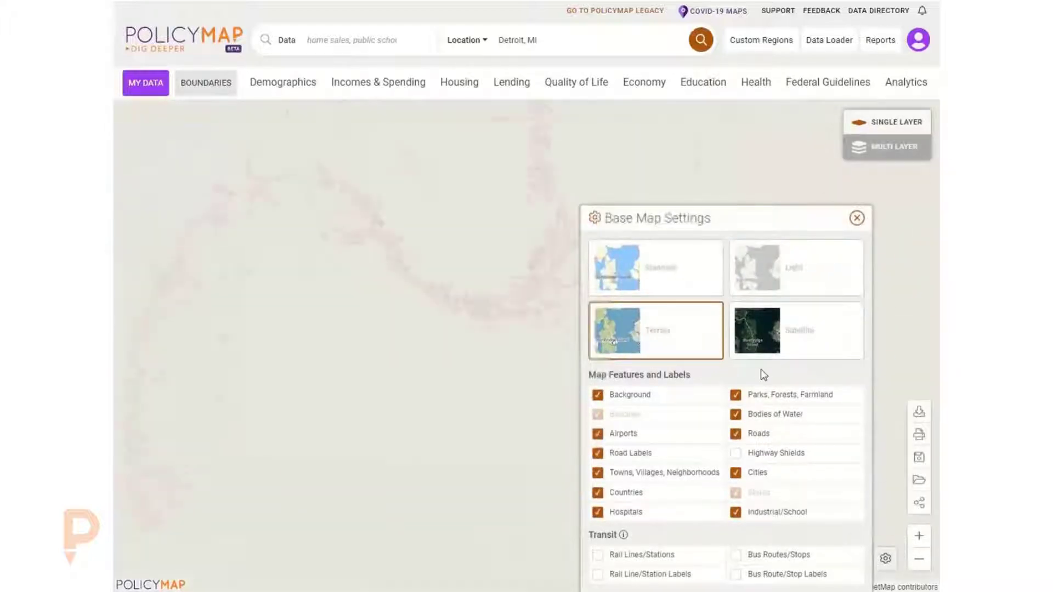
click(761, 330)
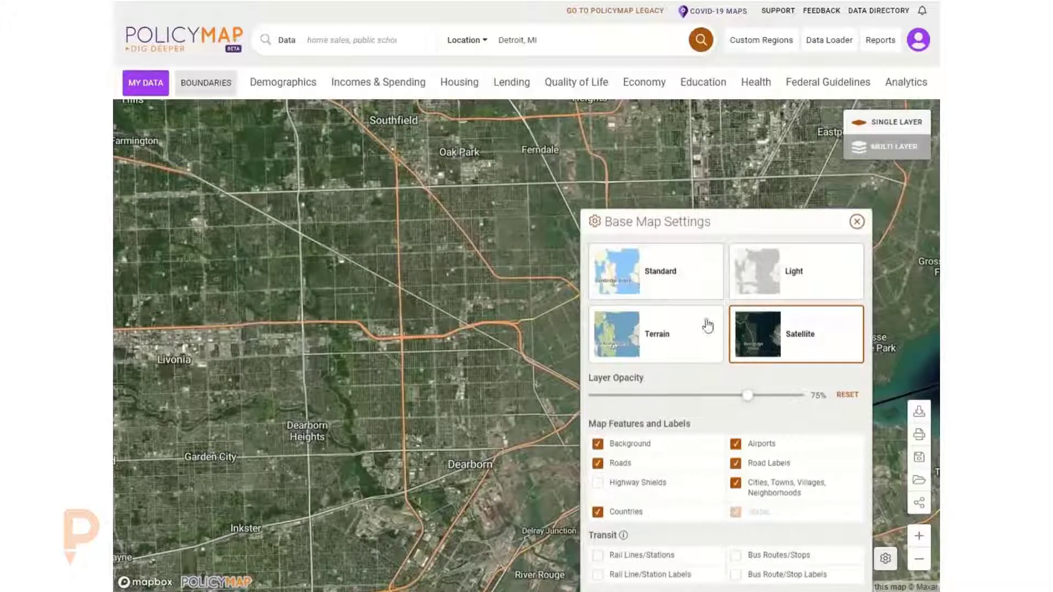
- Switch the base map to Standard and turn off Cities, Towns/Villages/Neighborhoods, Road Labels and Parks, Forests, Farmland
click(655, 281)
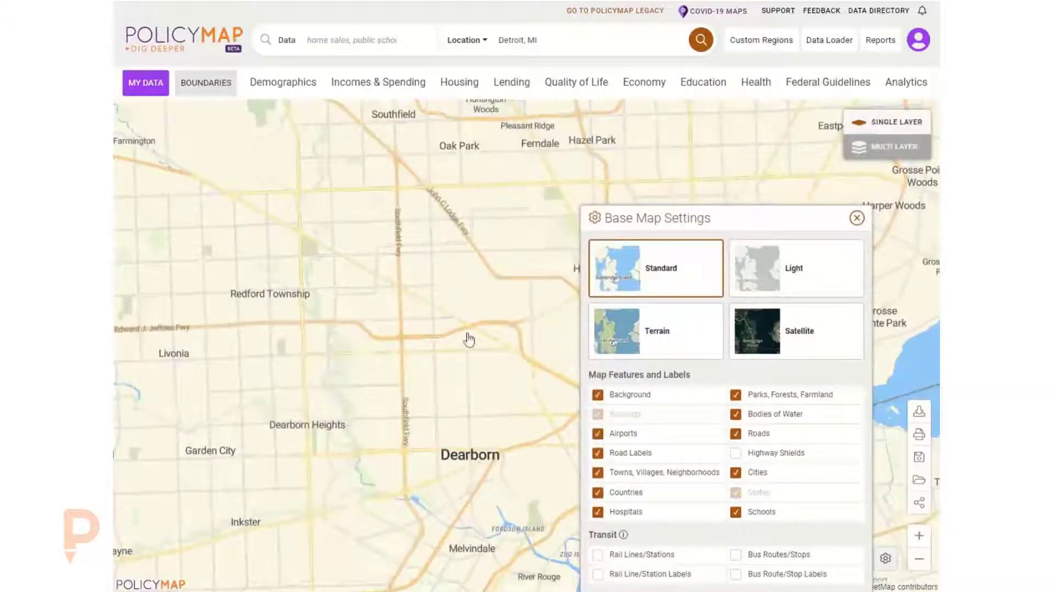
click(762, 480)
click(659, 473)
click(624, 458)
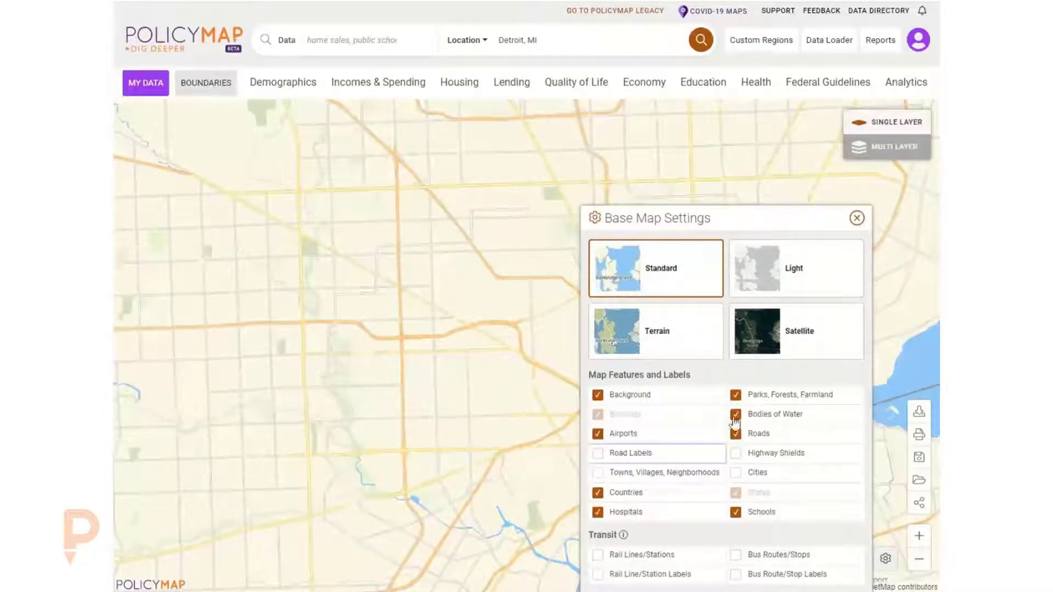
click(770, 397)
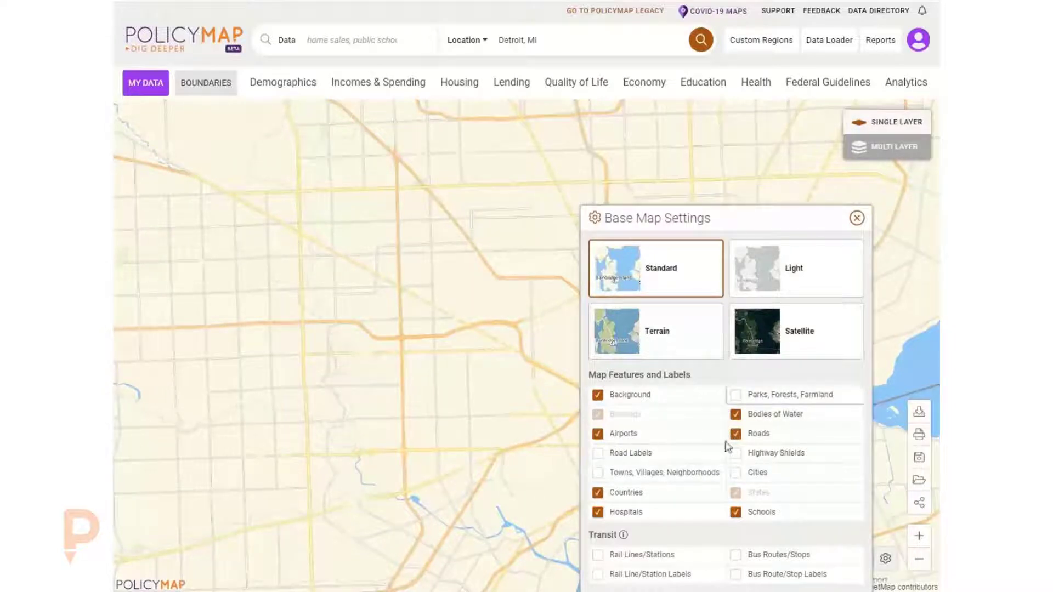
- Turn Road Labels back on, enable the Rail Lines/Stations and Bus Routes/Stops transit layers, and close the base map settings
click(763, 438)
click(765, 440)
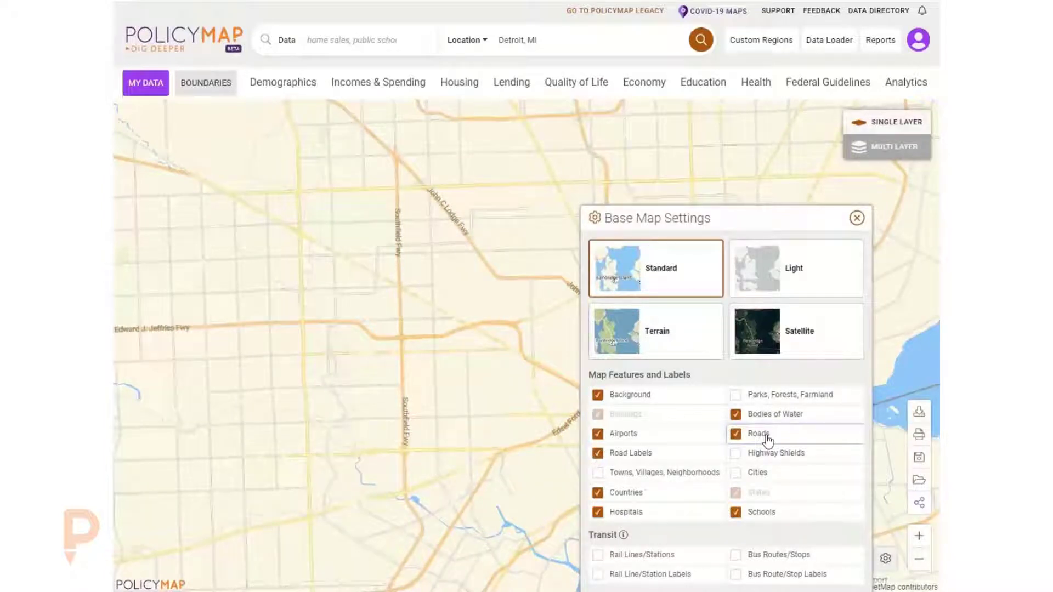
click(651, 558)
click(788, 555)
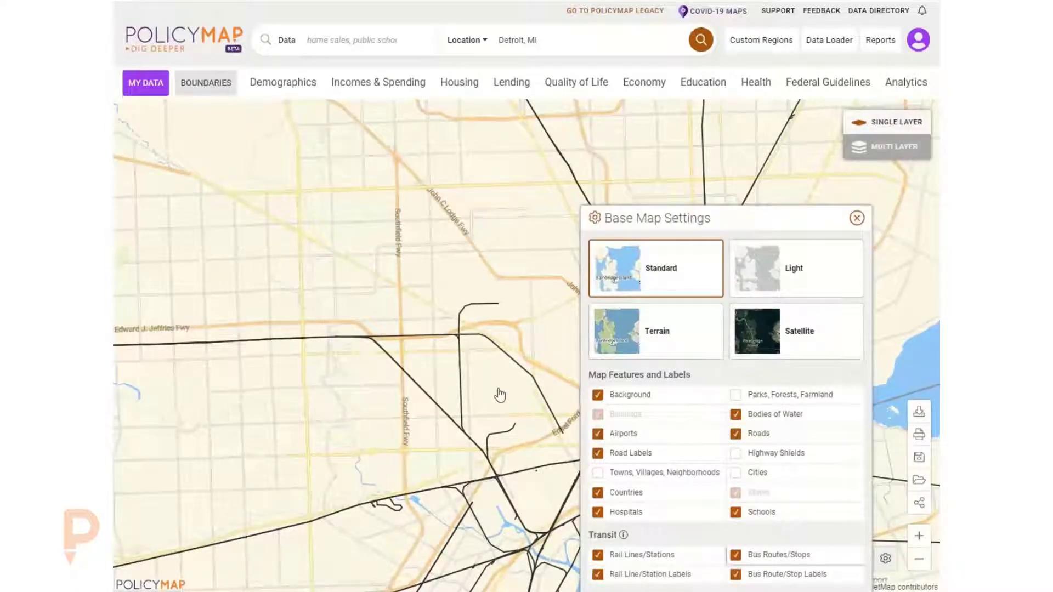
click(857, 218)
- Zoom and pan around west Detroit to examine the transit lines and road labels
scroll(564, 303, up, 2)
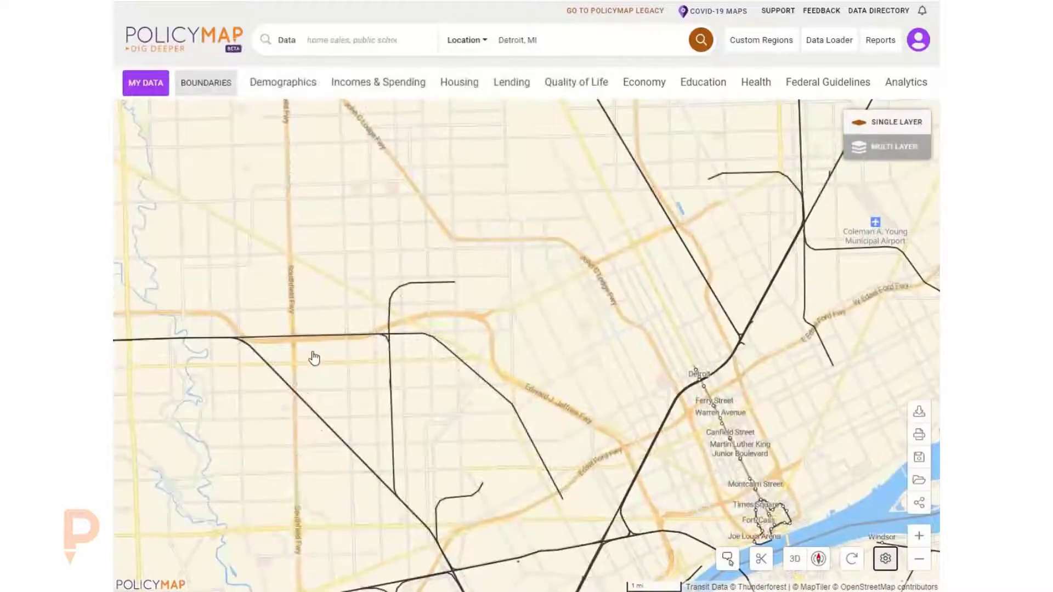
drag(361, 370, 538, 317)
scroll(546, 338, up, 2)
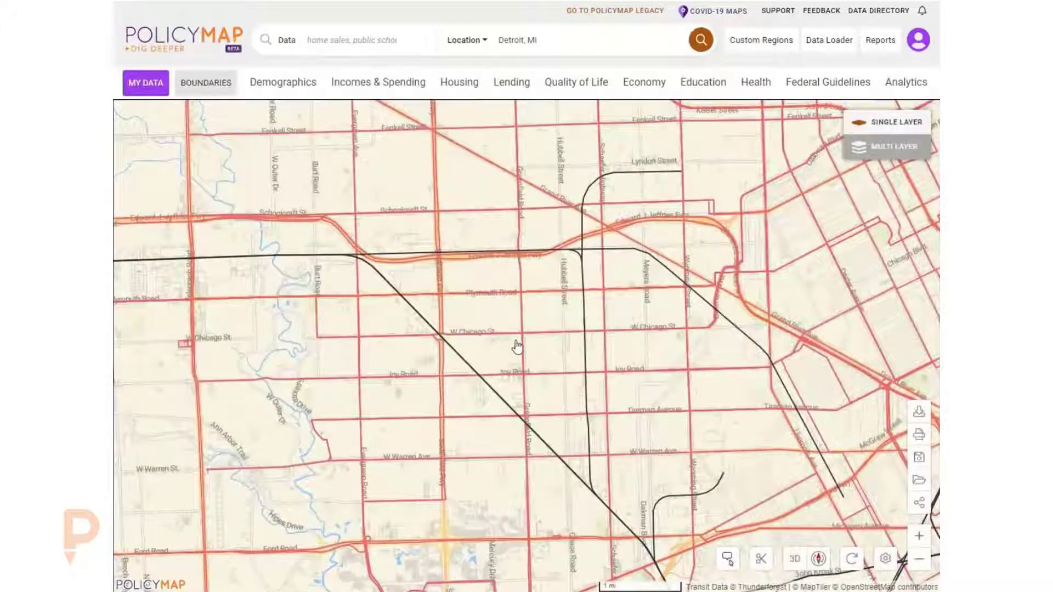
drag(716, 441, 552, 376)
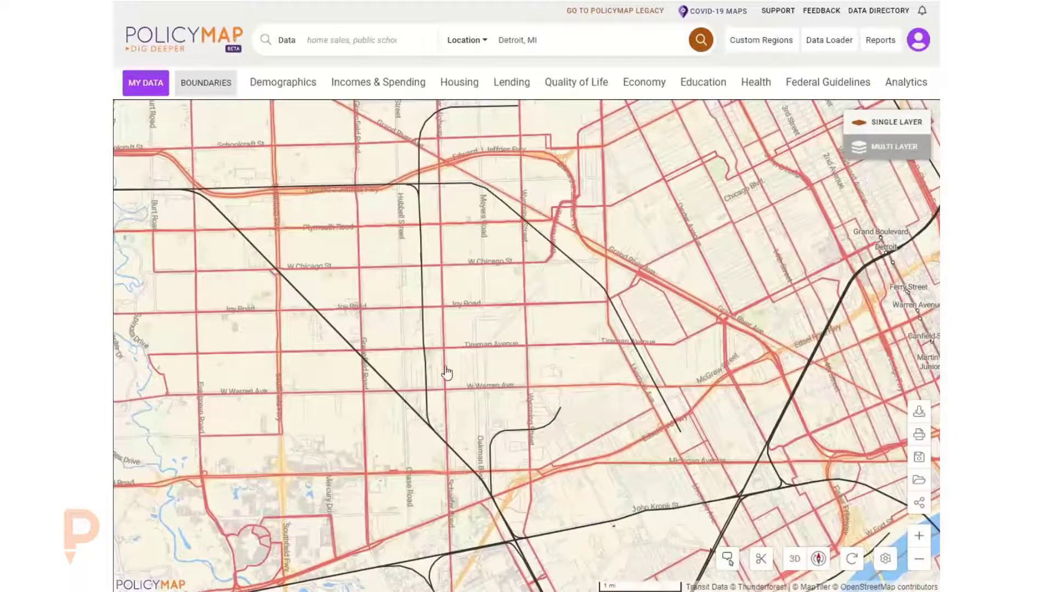
scroll(456, 426, up, 3)
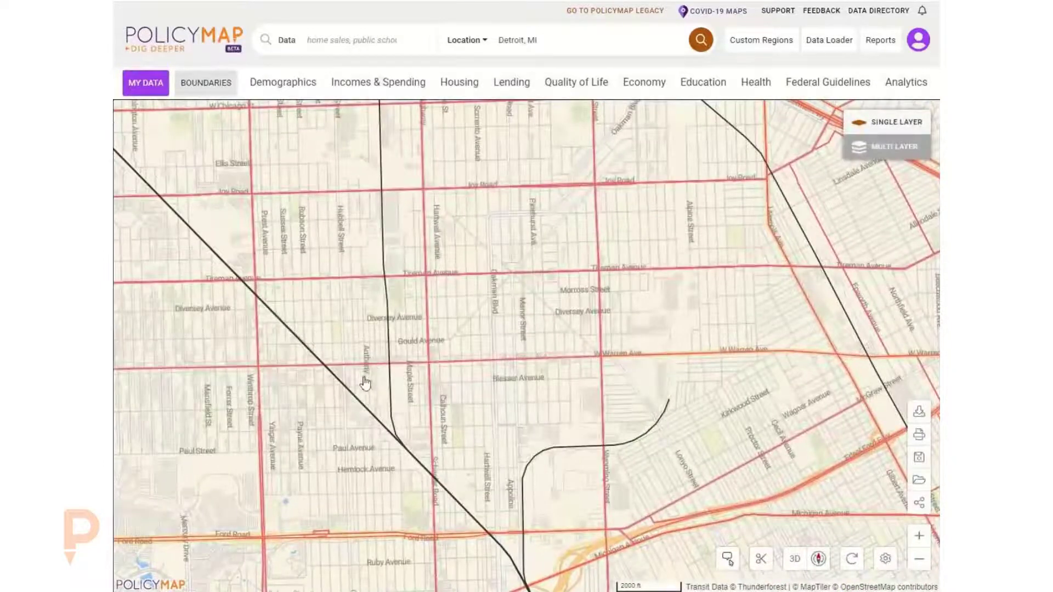
scroll(407, 422, up, 3)
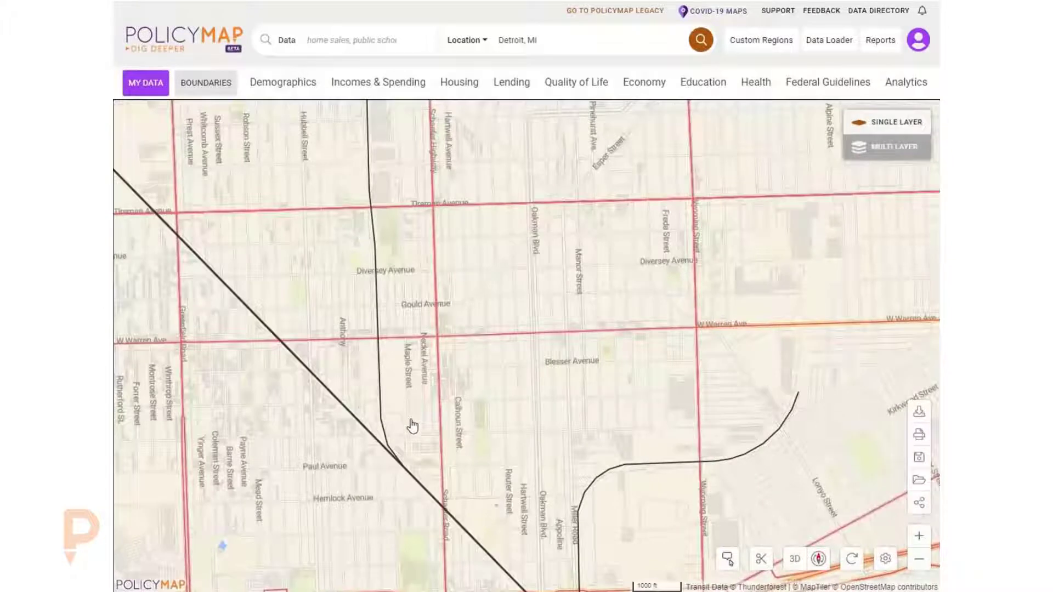
scroll(453, 388, down, 5)
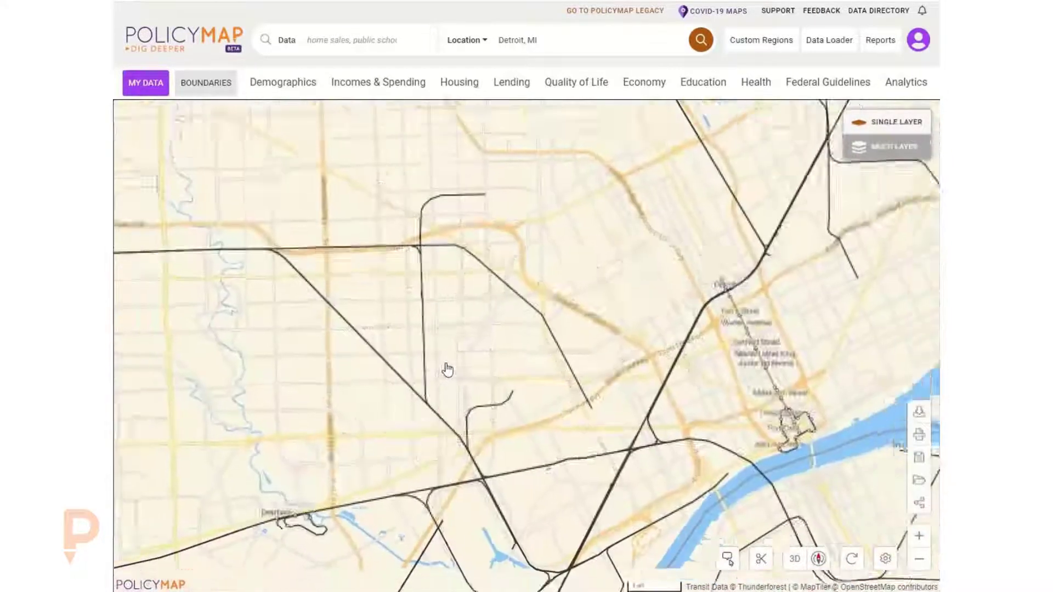
- Reopen the base map settings, turn off the Bus Routes/Stops and Rail Lines/Stations layers, and close the settings
click(885, 558)
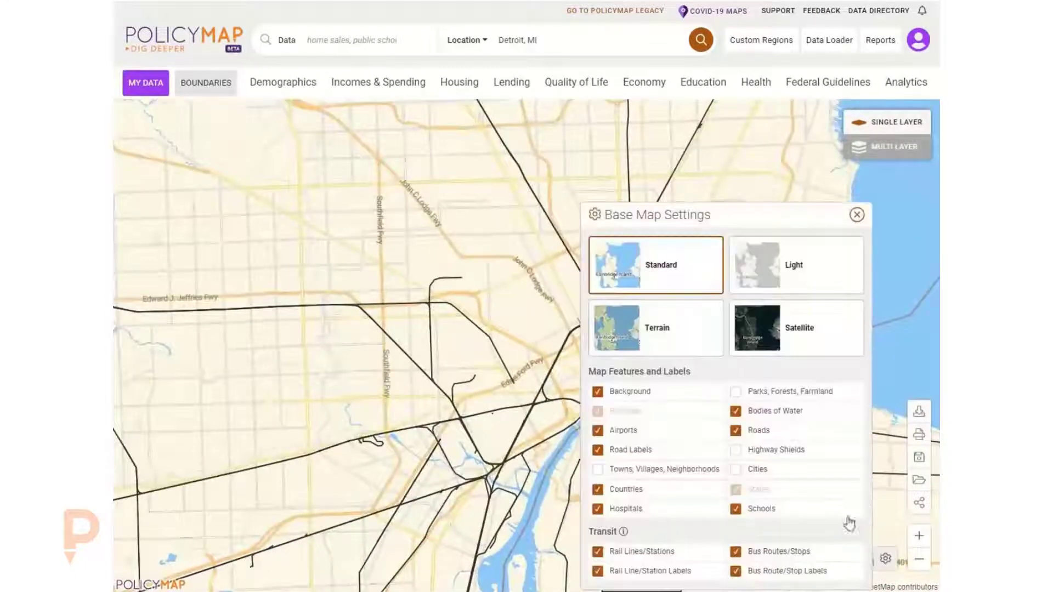
click(773, 552)
click(621, 552)
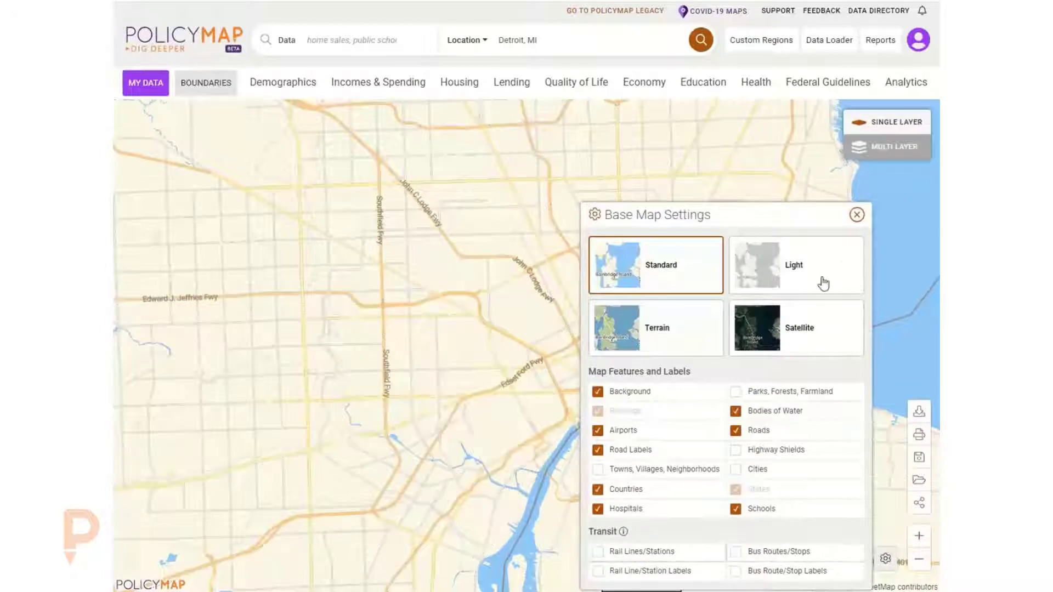
click(857, 214)
- Browse the data category menus and add the Grocery Retail Locations point layer from Quality of Life Locations
scroll(381, 238, down, 1)
drag(381, 237, 562, 317)
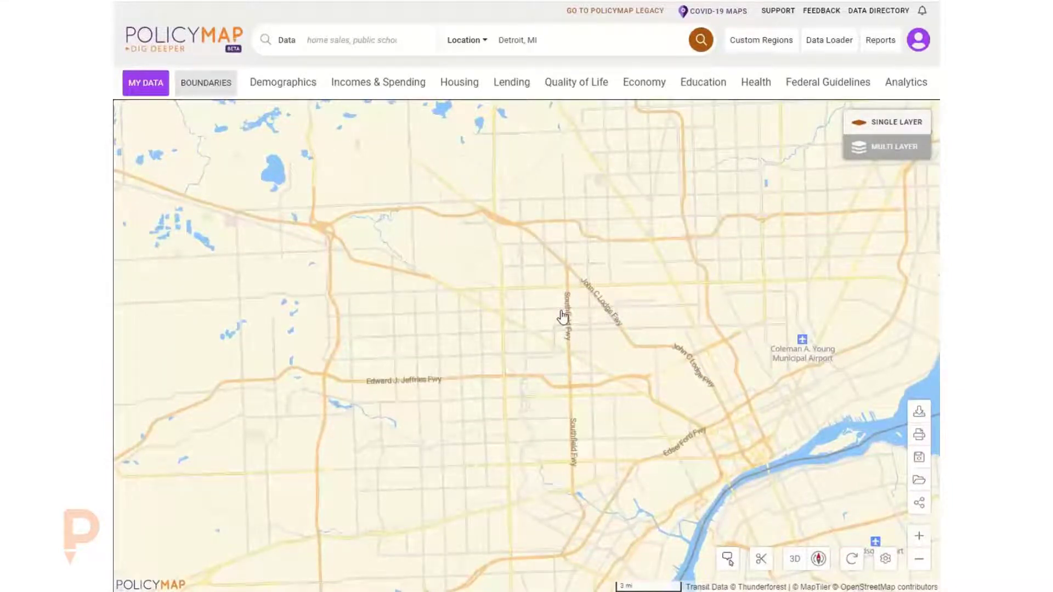
click(285, 80)
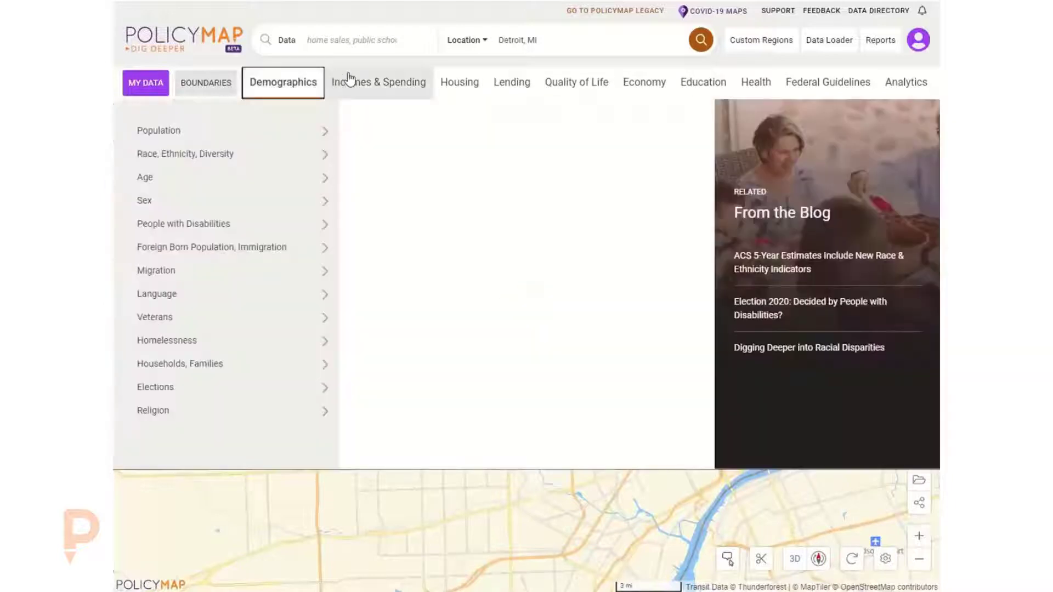
click(365, 82)
click(464, 83)
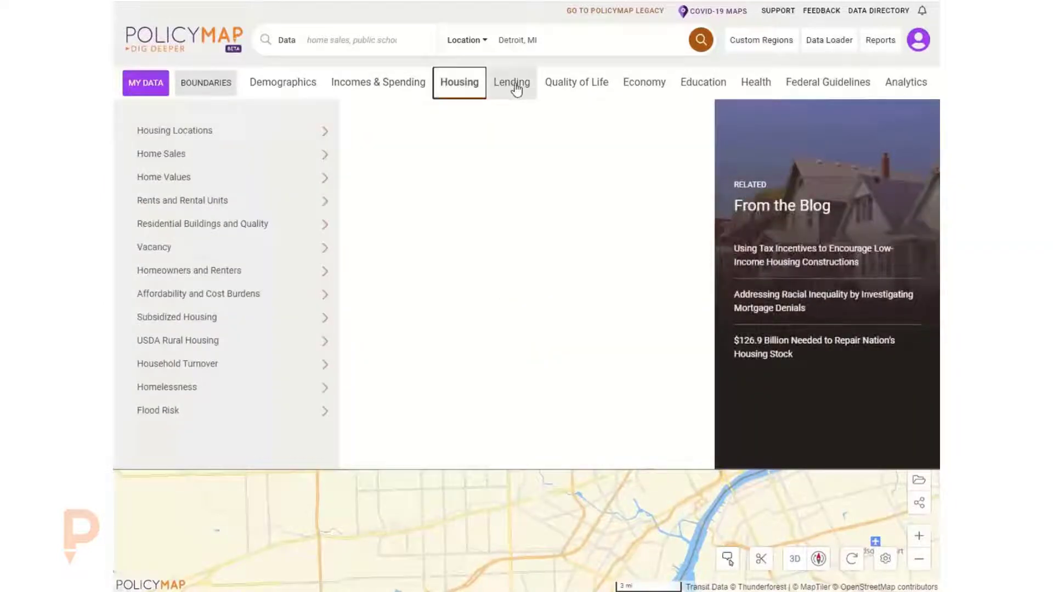
click(515, 85)
click(590, 85)
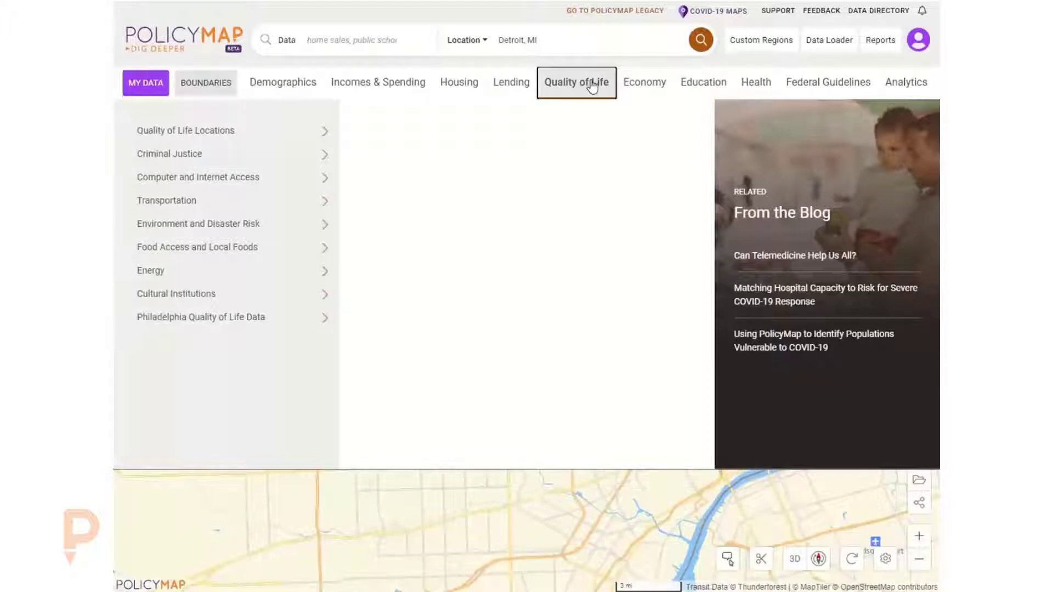
click(246, 136)
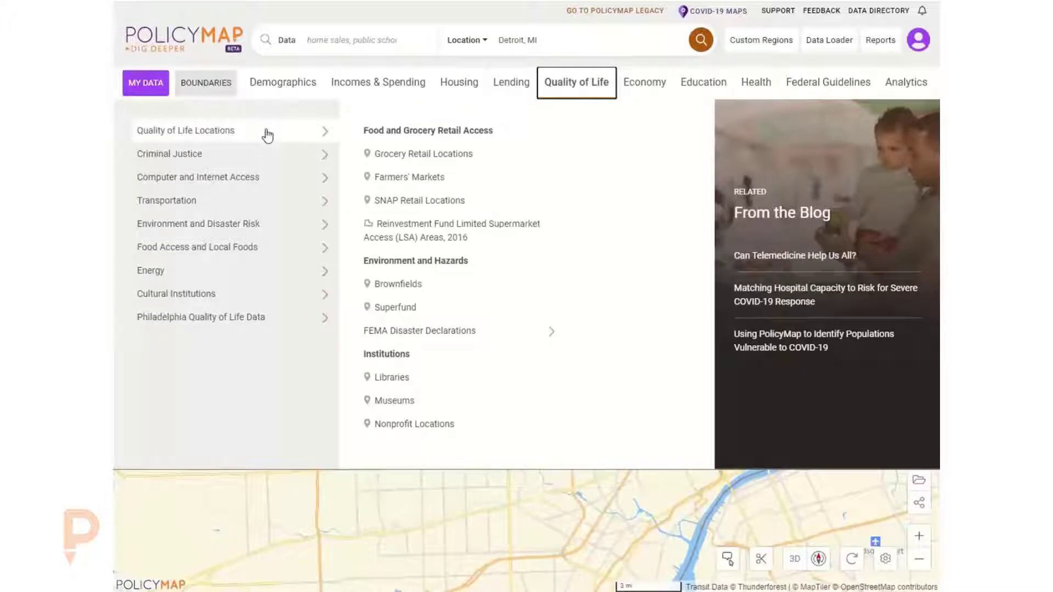
click(496, 87)
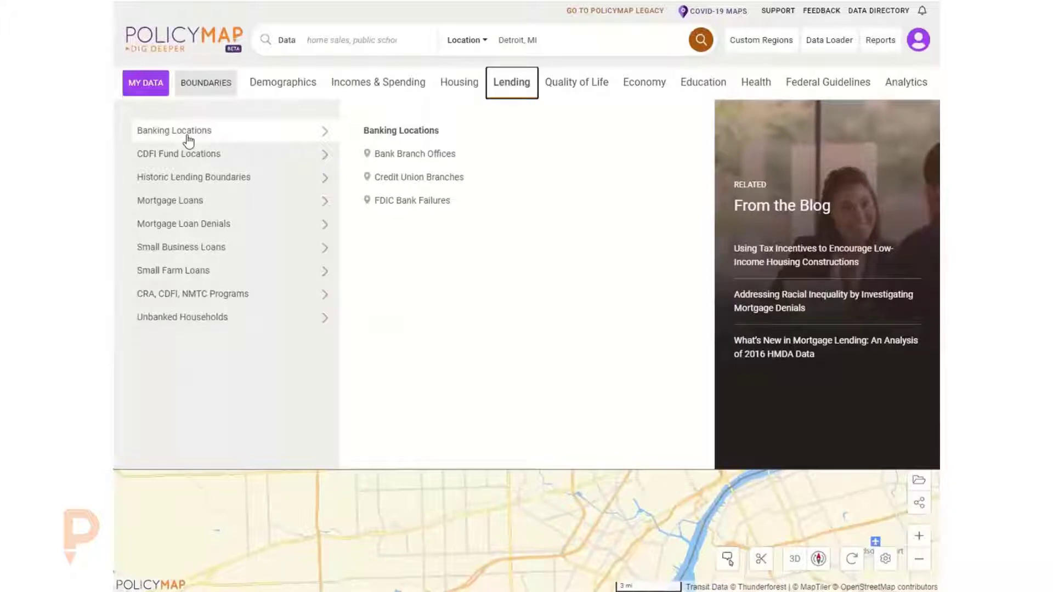
click(552, 91)
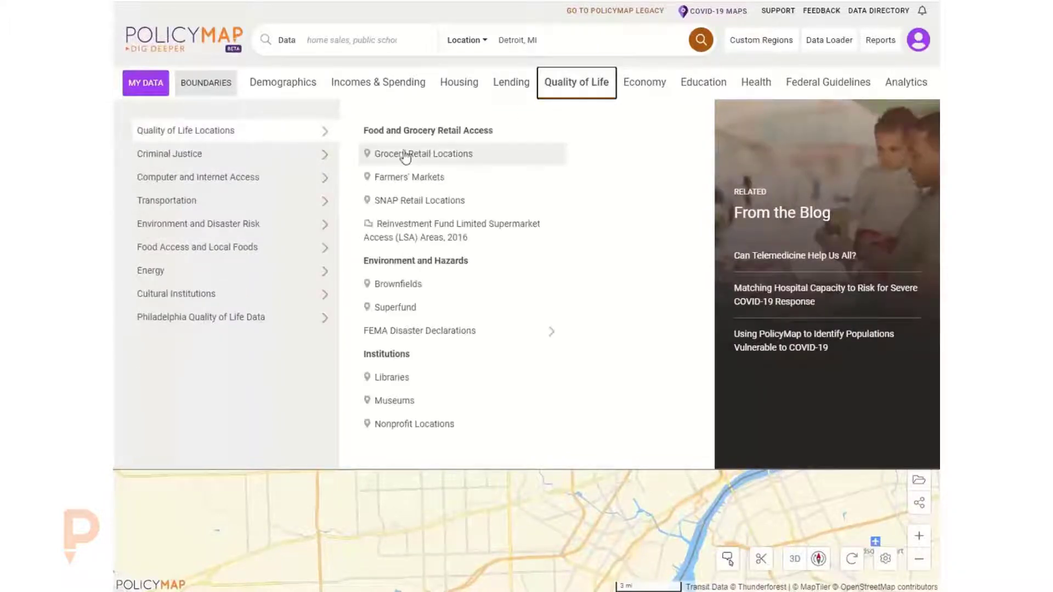
click(405, 156)
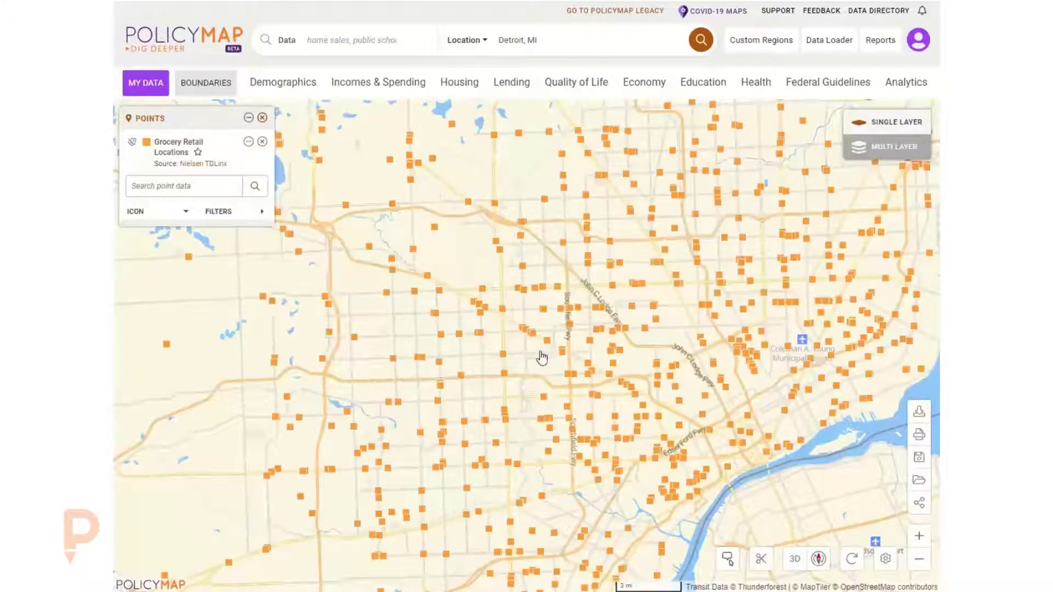
- Add the Any Type of Computer layer for households with computer access from Computer and Internet Access
mouse_move(545, 307)
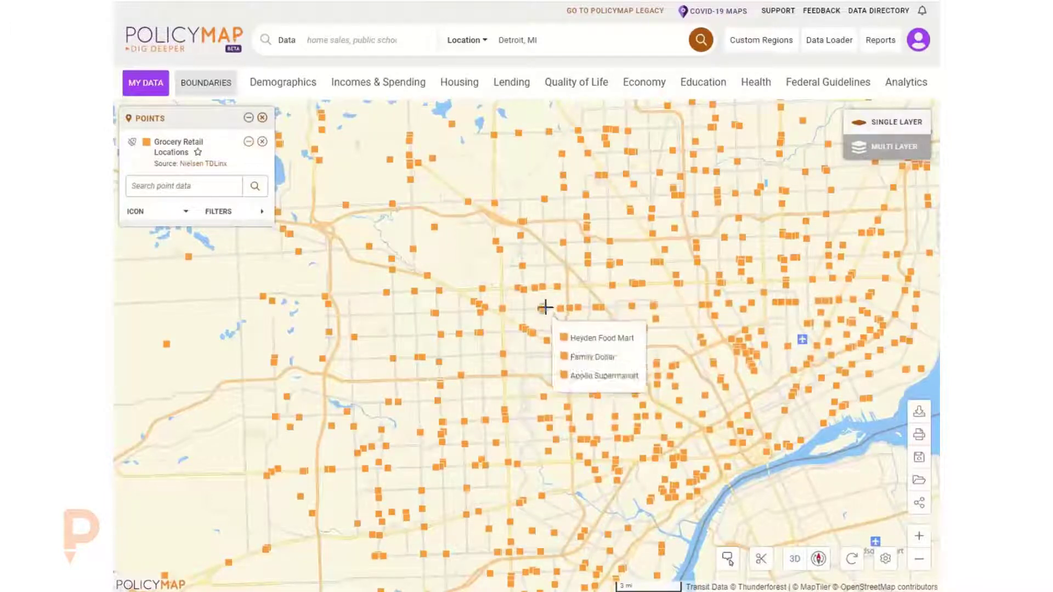
mouse_move(544, 288)
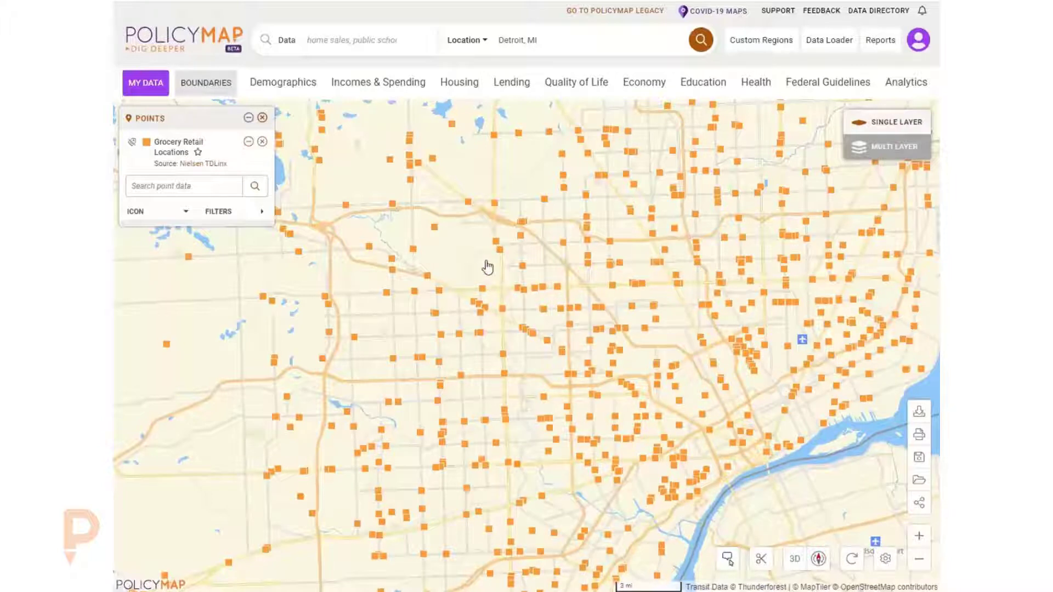
click(572, 79)
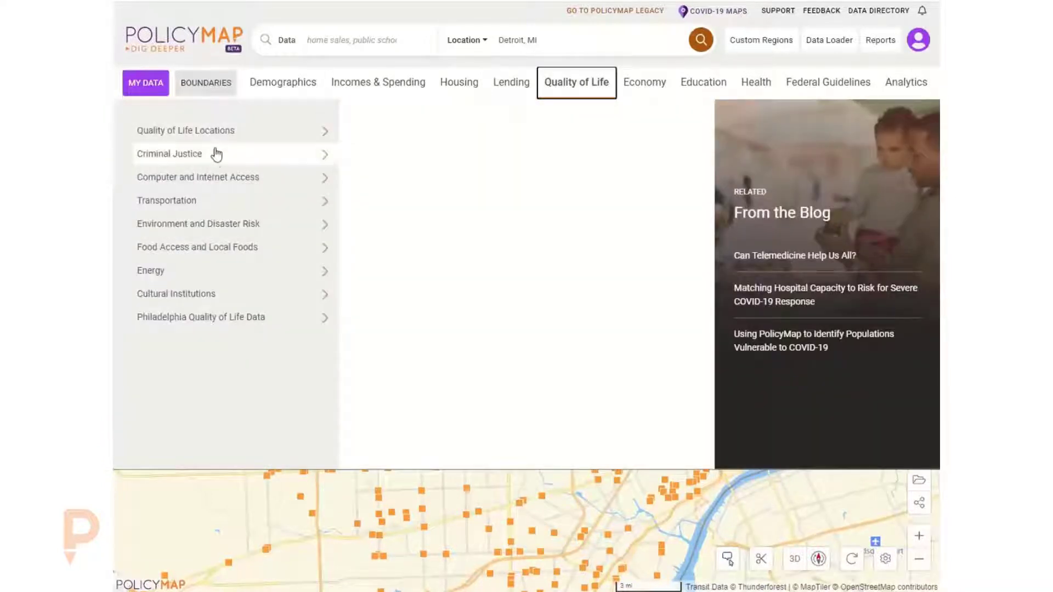
click(215, 155)
click(213, 184)
click(428, 163)
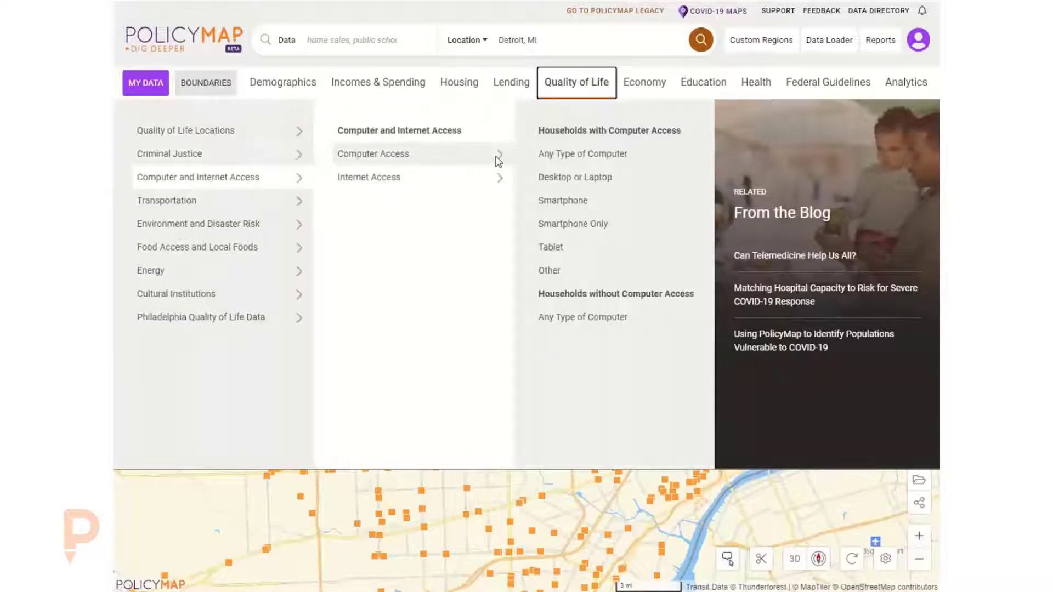
click(569, 163)
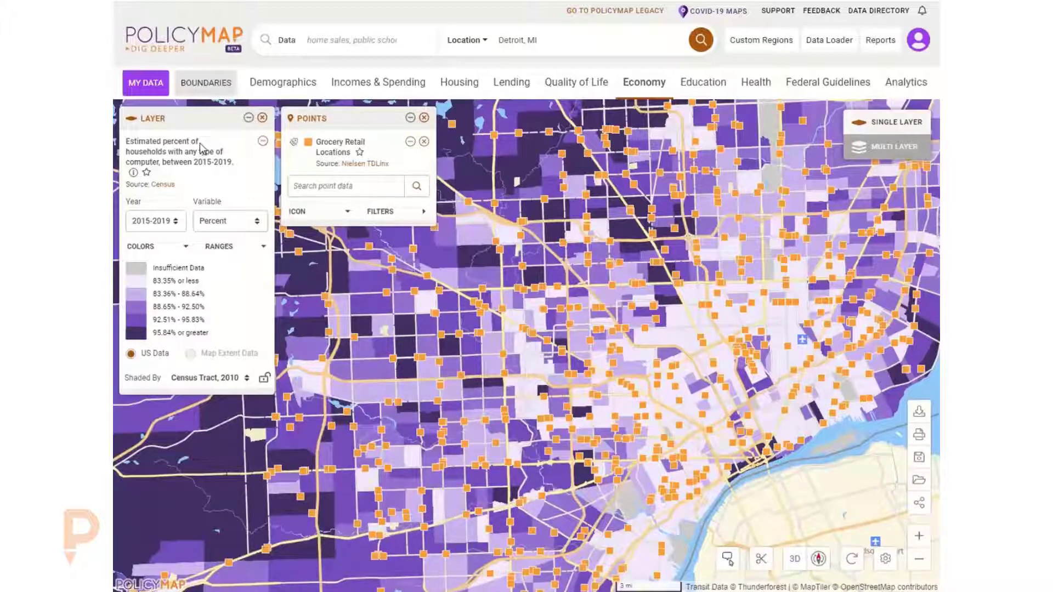
- Remove the Grocery Retail Locations points layer and the computer access layer from the map
click(583, 94)
click(250, 129)
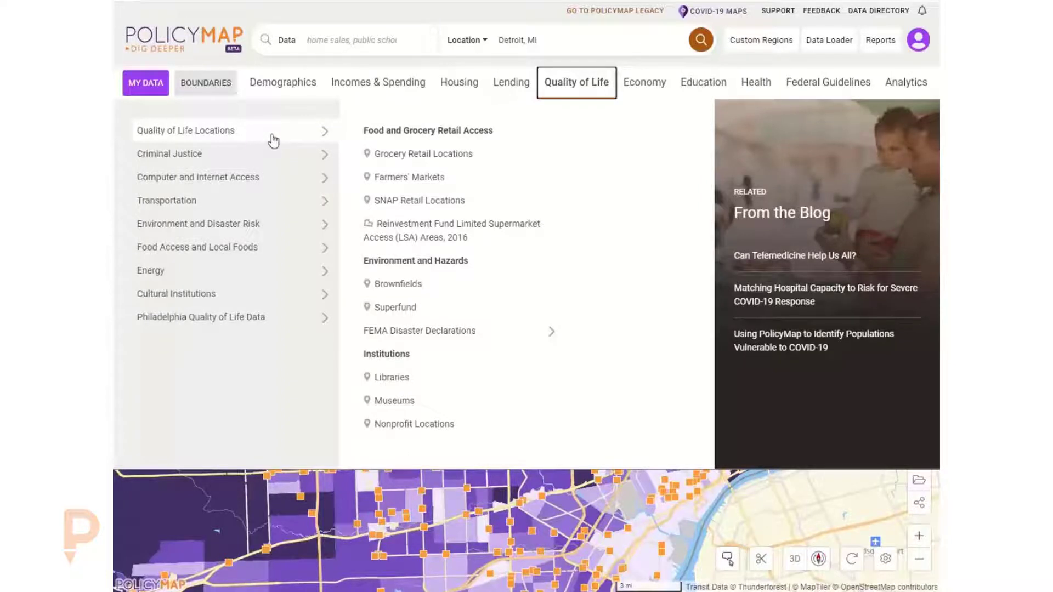
click(576, 87)
click(424, 117)
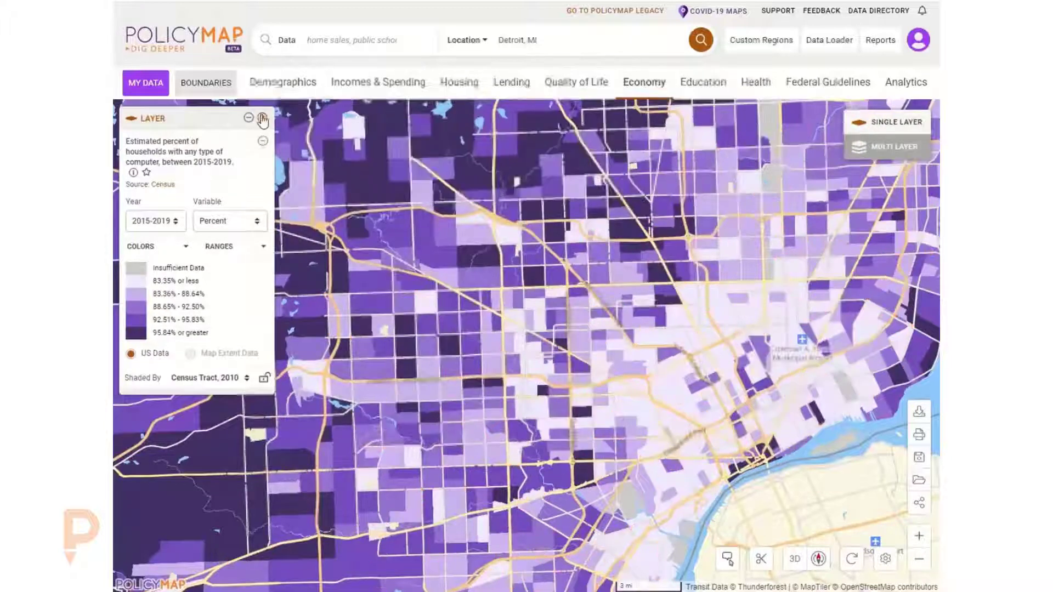
click(262, 117)
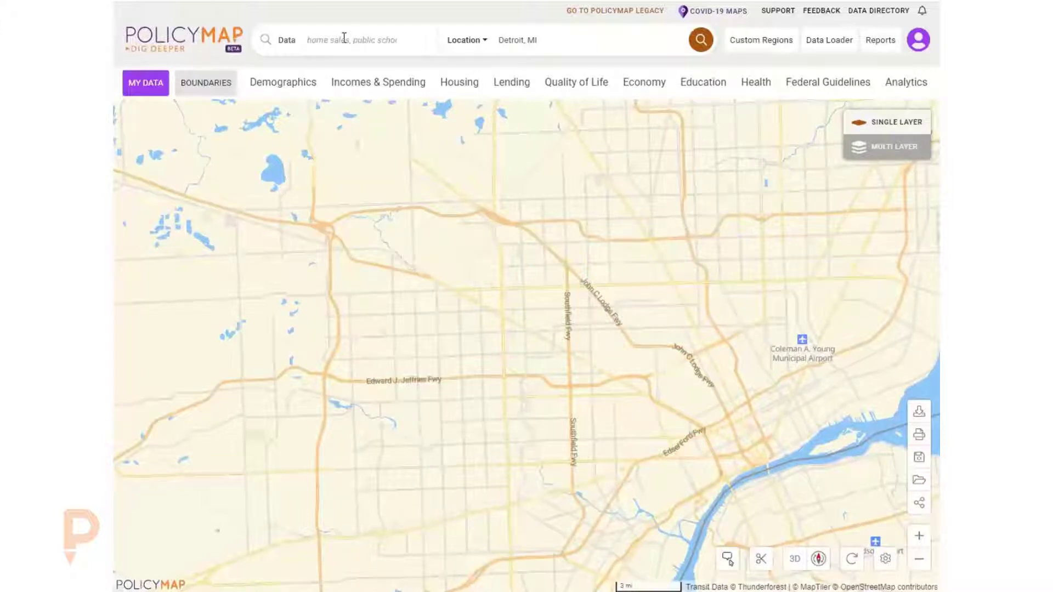
click(297, 97)
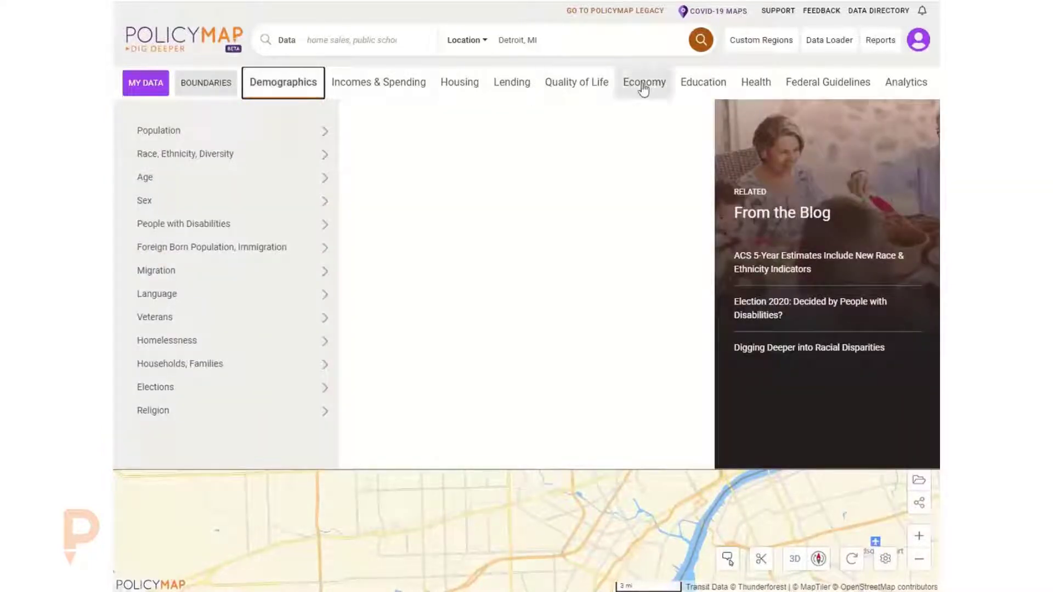
click(660, 86)
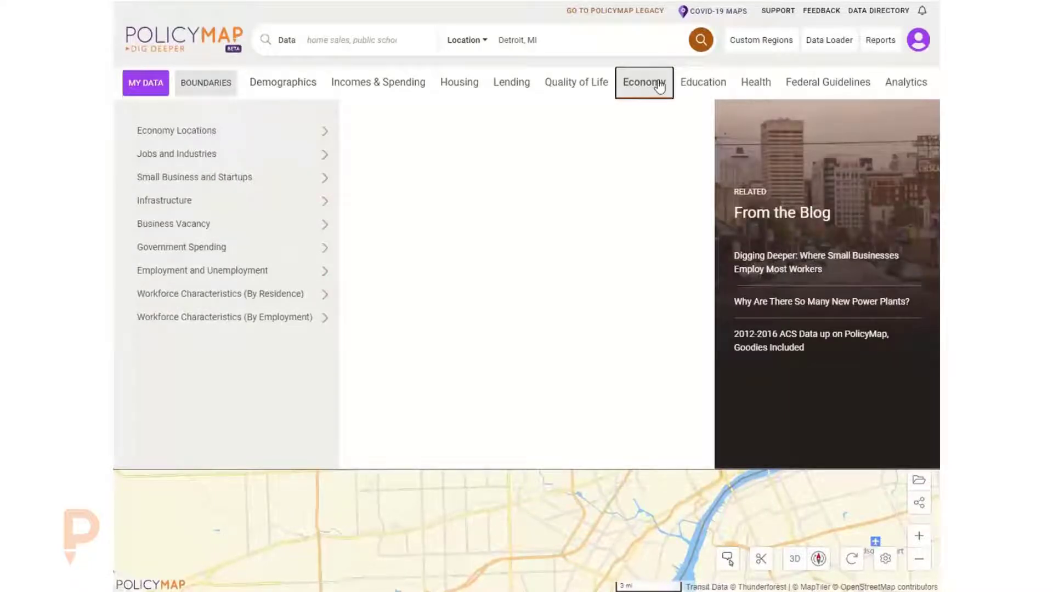
click(565, 63)
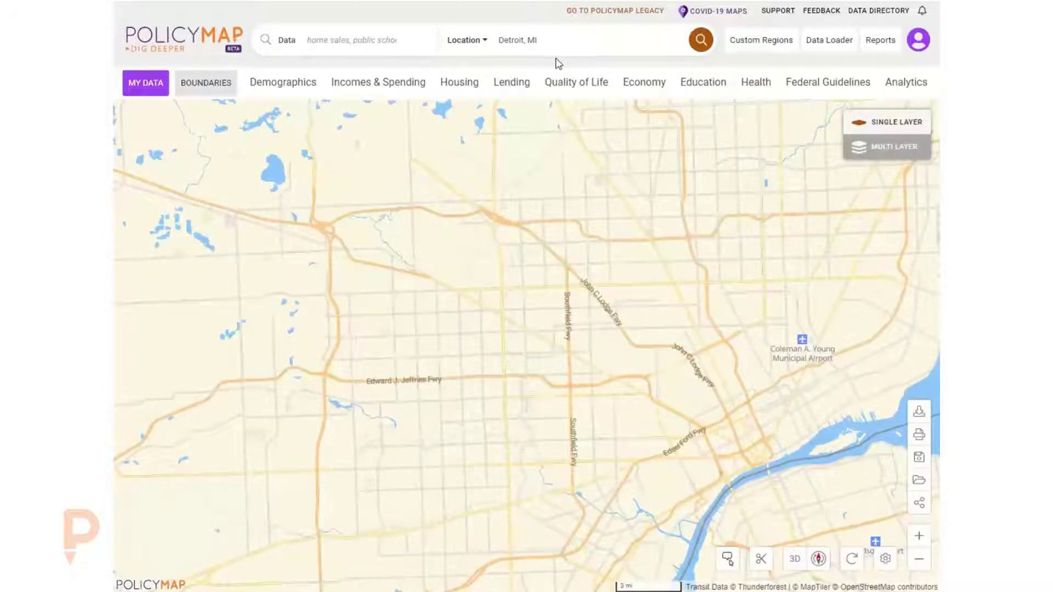
- Search the data catalogue for asthma
click(375, 42)
text(ash)
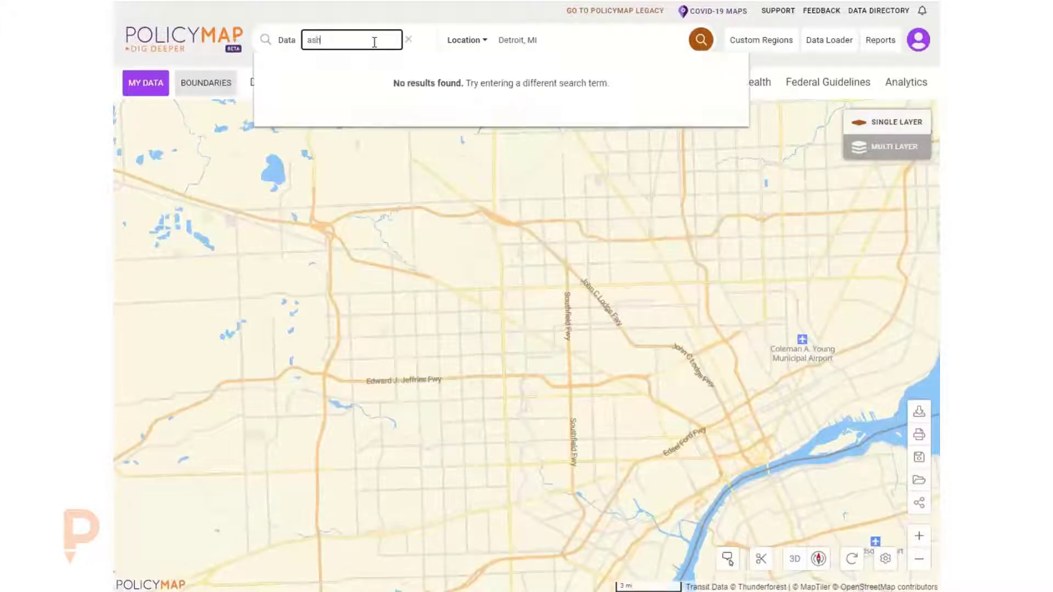
key(BackSpace)
text(thama)
key(BackSpace)
key(BackSpace)
key(BackSpace)
text(ma)
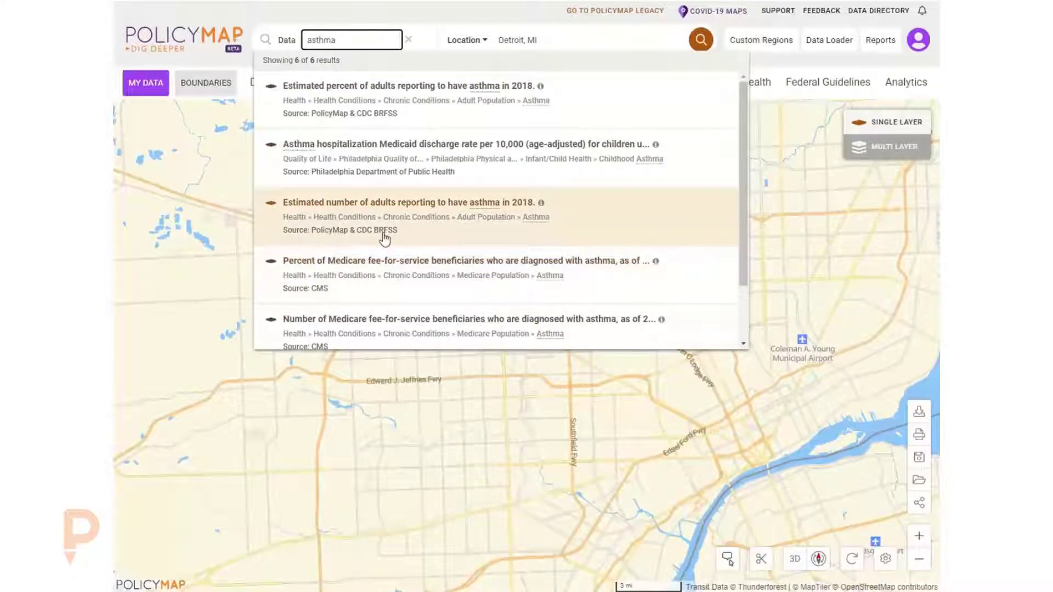
- Add the Estimated percent of adults reporting to have asthma in 2018 layer from the search results
scroll(351, 247, down, 1)
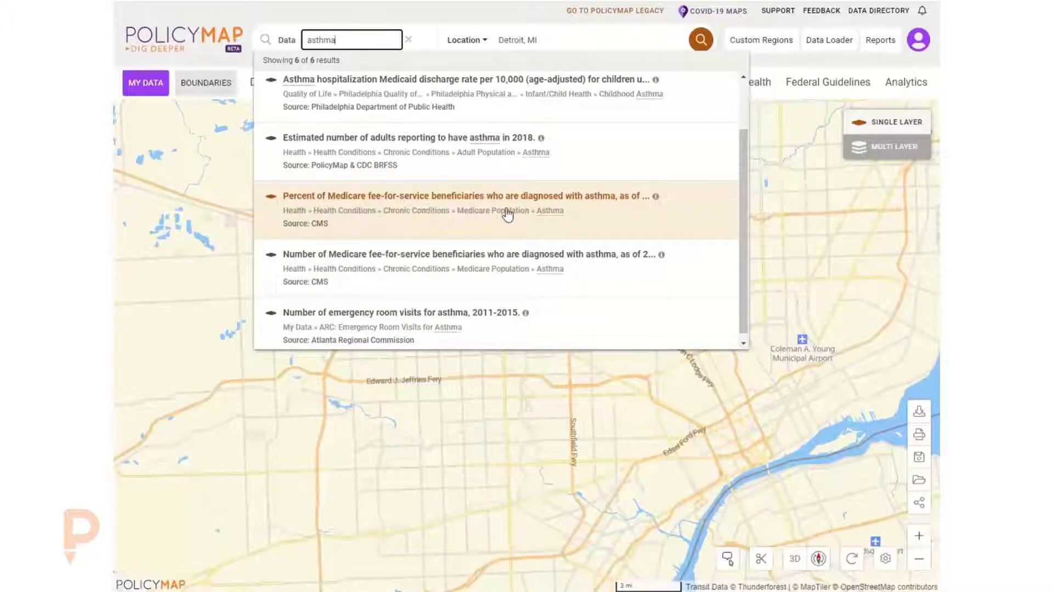
scroll(500, 215, up, 1)
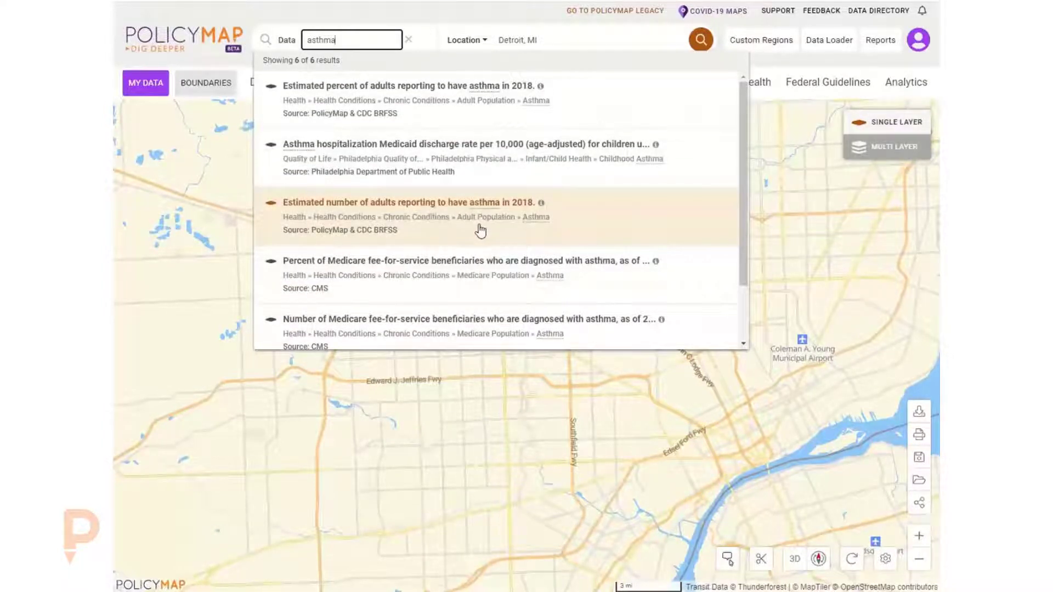
click(416, 100)
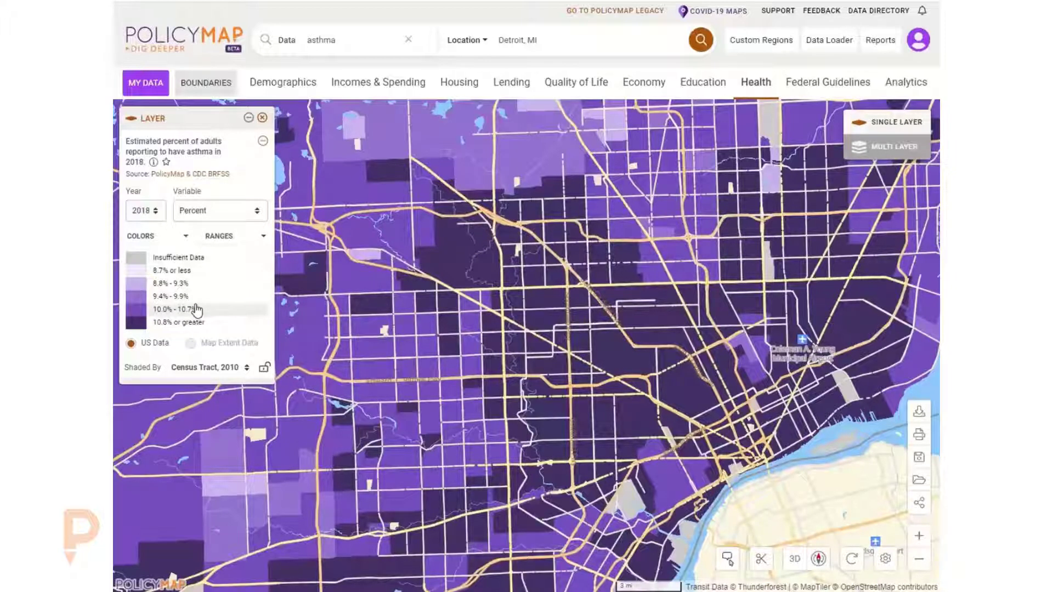
- Read the layer's description and inspect a census tract's asthma details on the map
click(154, 163)
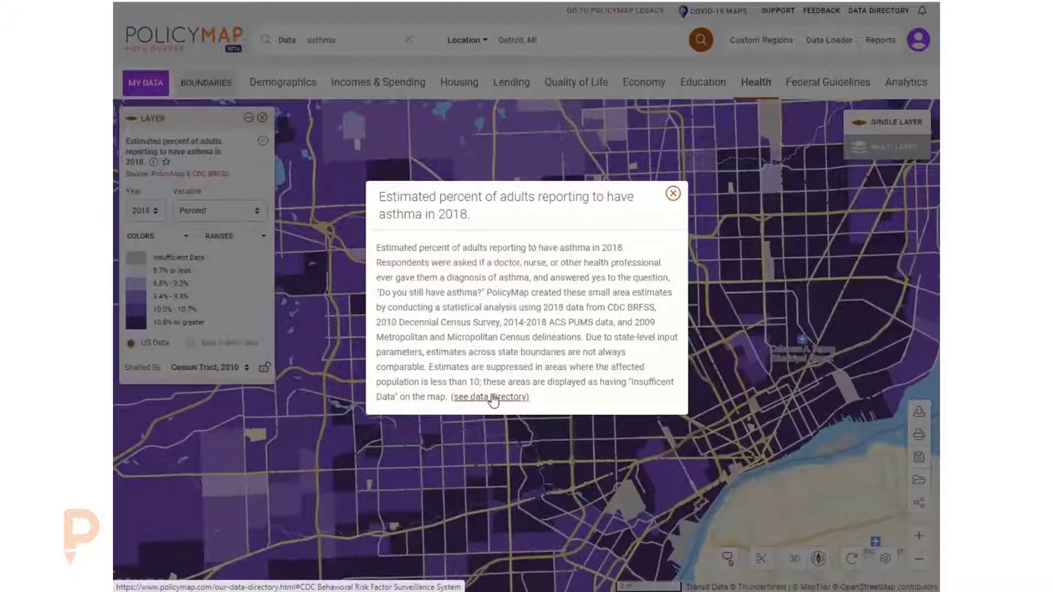
click(673, 194)
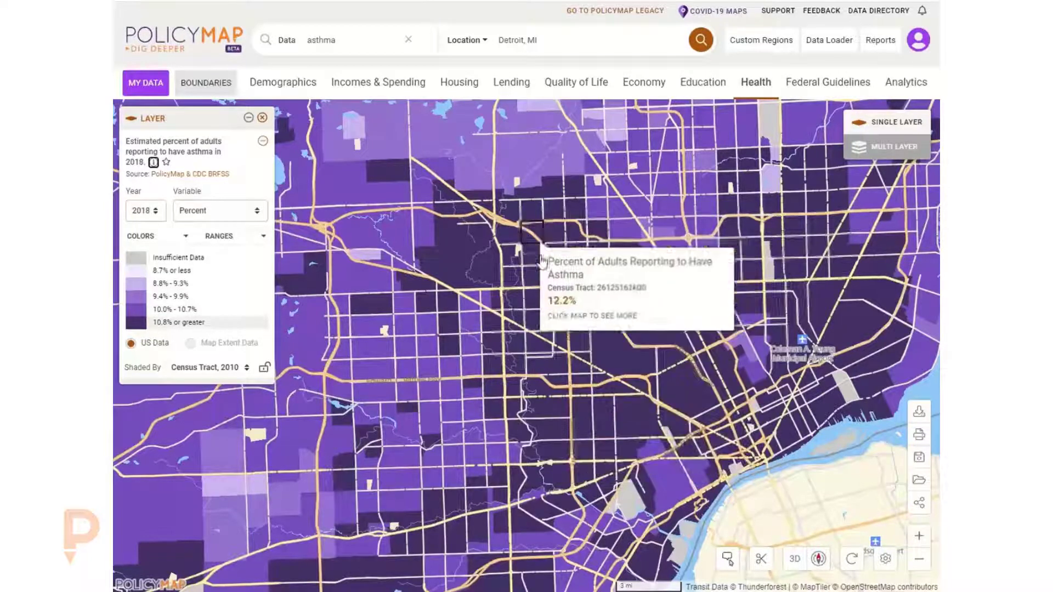
mouse_move(529, 283)
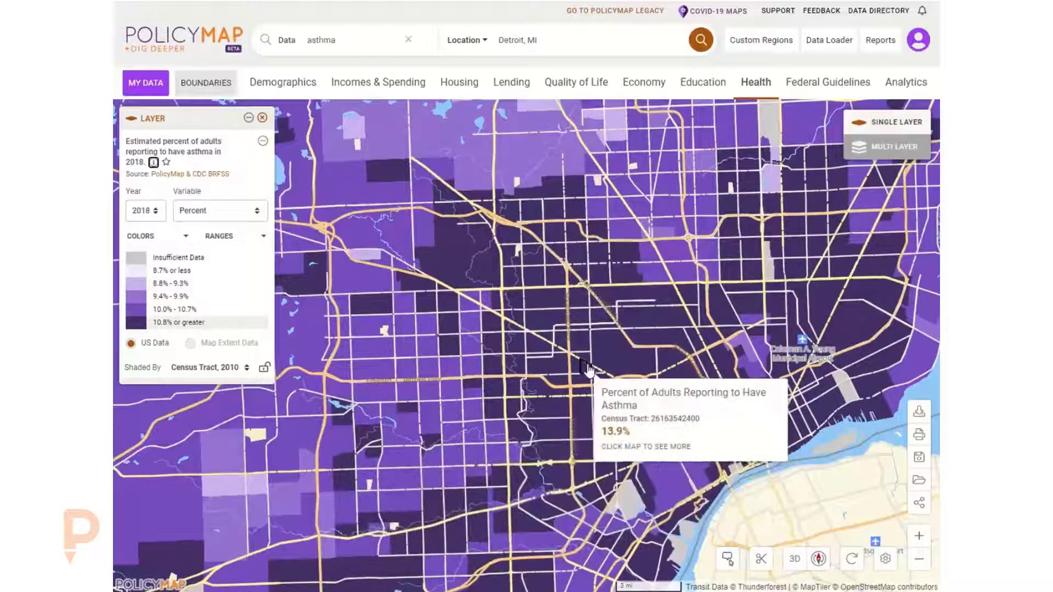
click(569, 343)
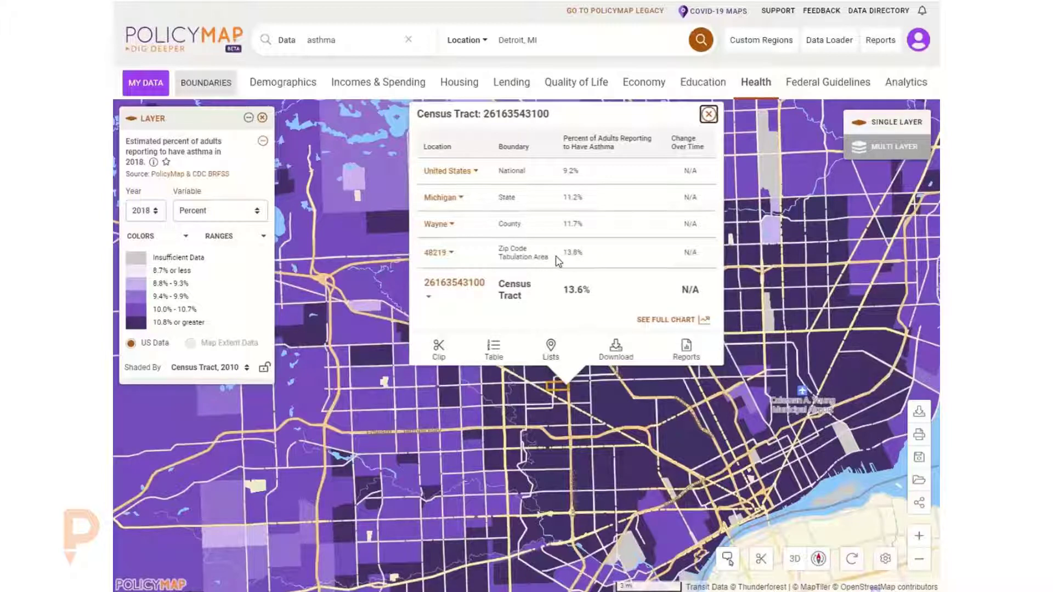
click(709, 115)
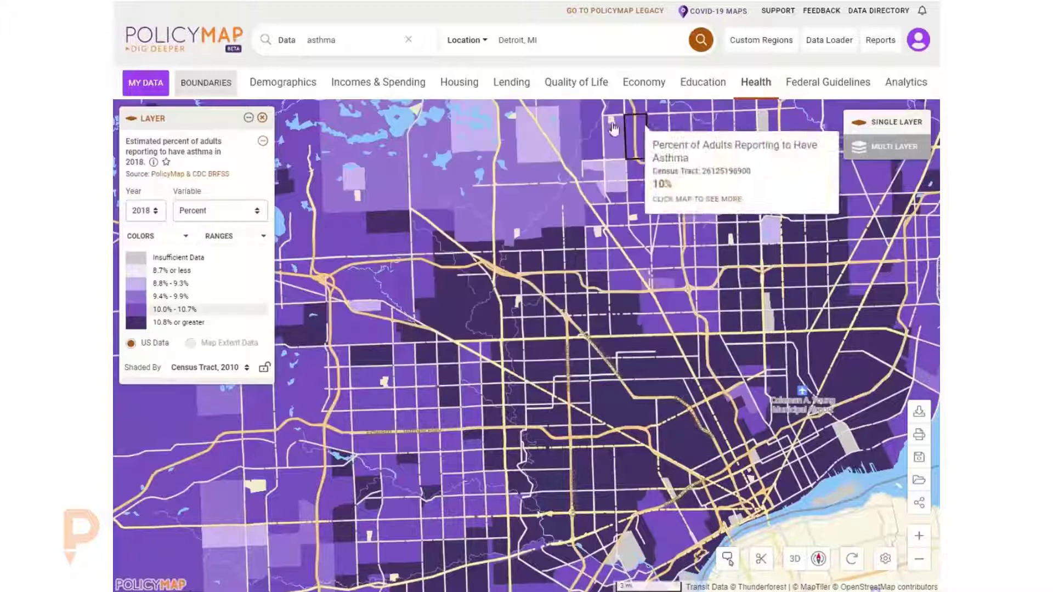
- Check the available years and switch the layer's variable to Estimated number
click(163, 189)
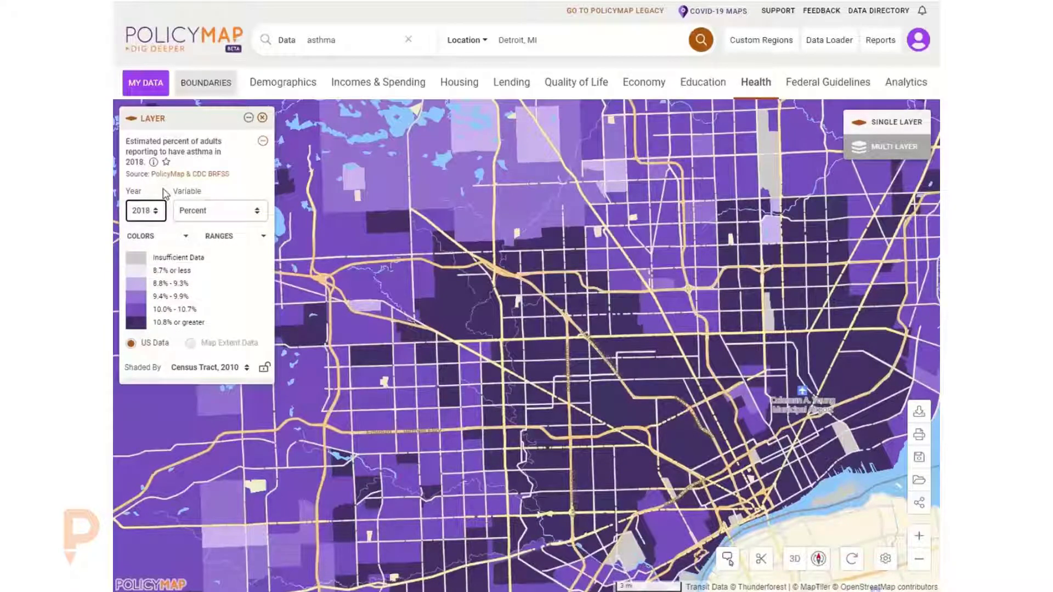
click(144, 214)
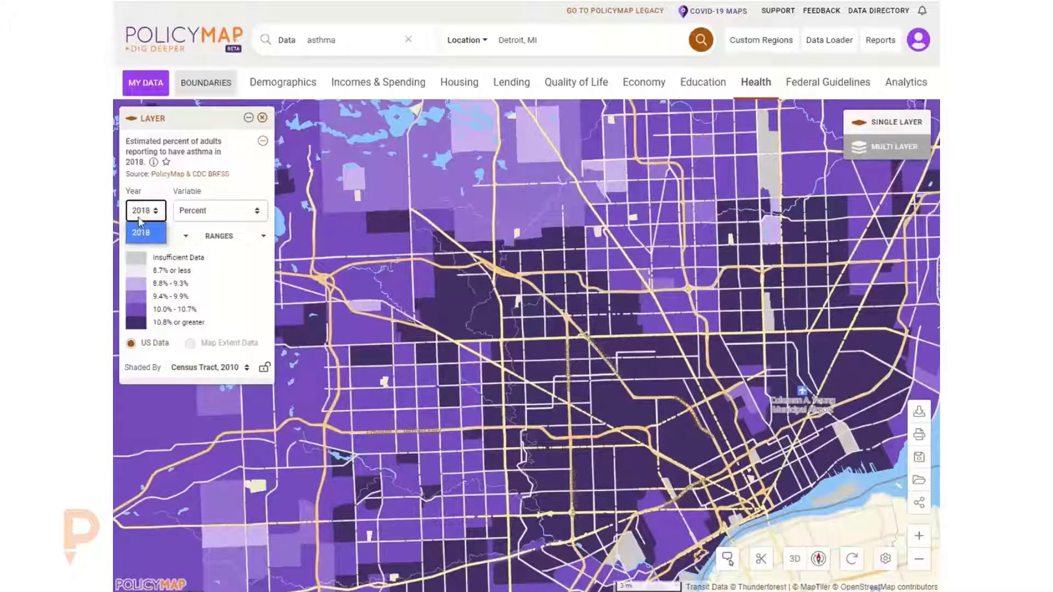
click(163, 195)
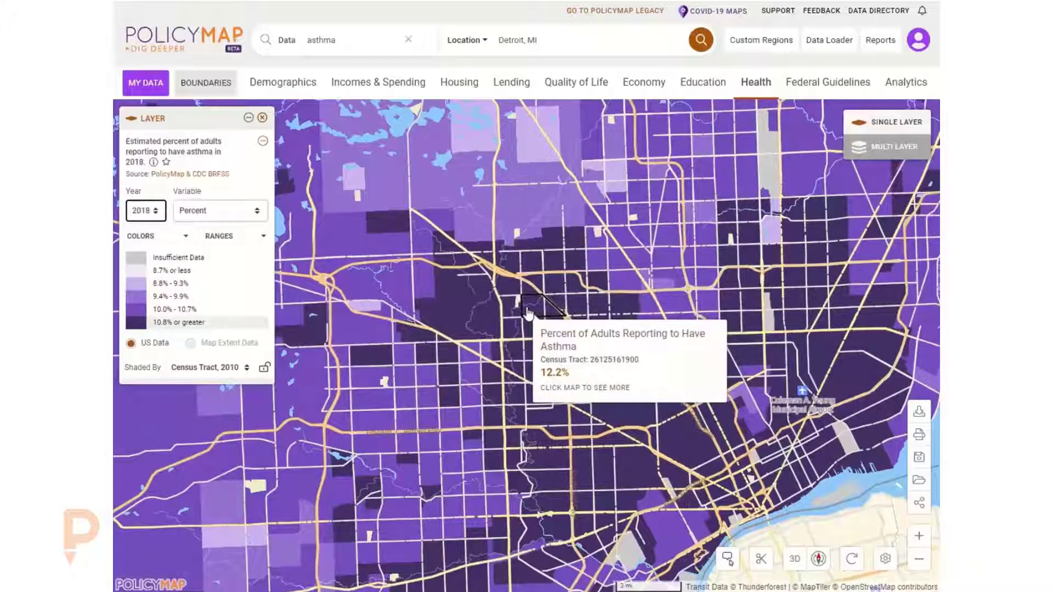
click(202, 213)
click(214, 255)
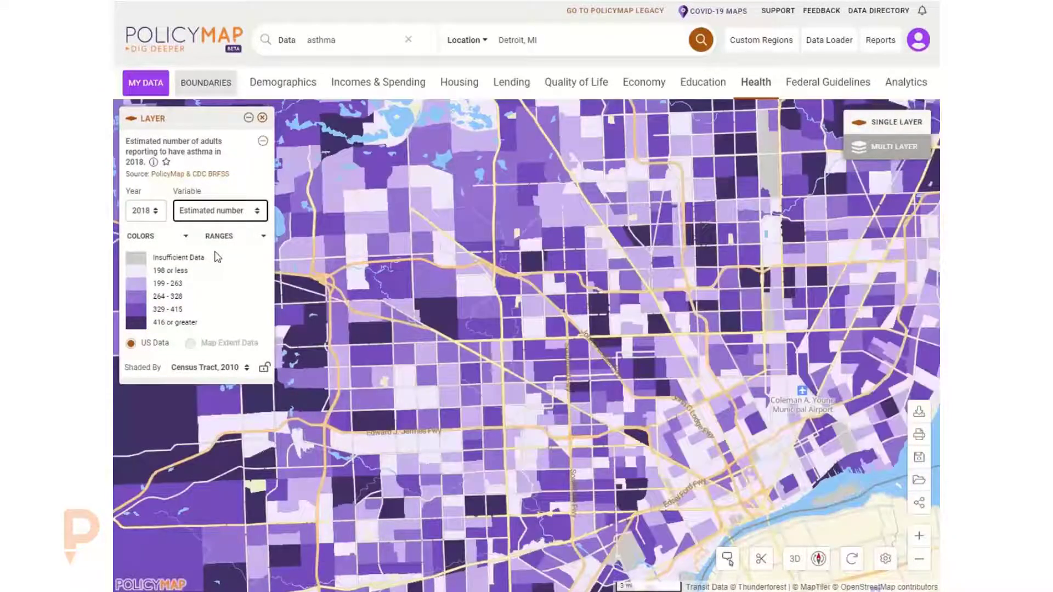
- Switch the variable to Percent and back to Estimated number
drag(649, 477, 600, 403)
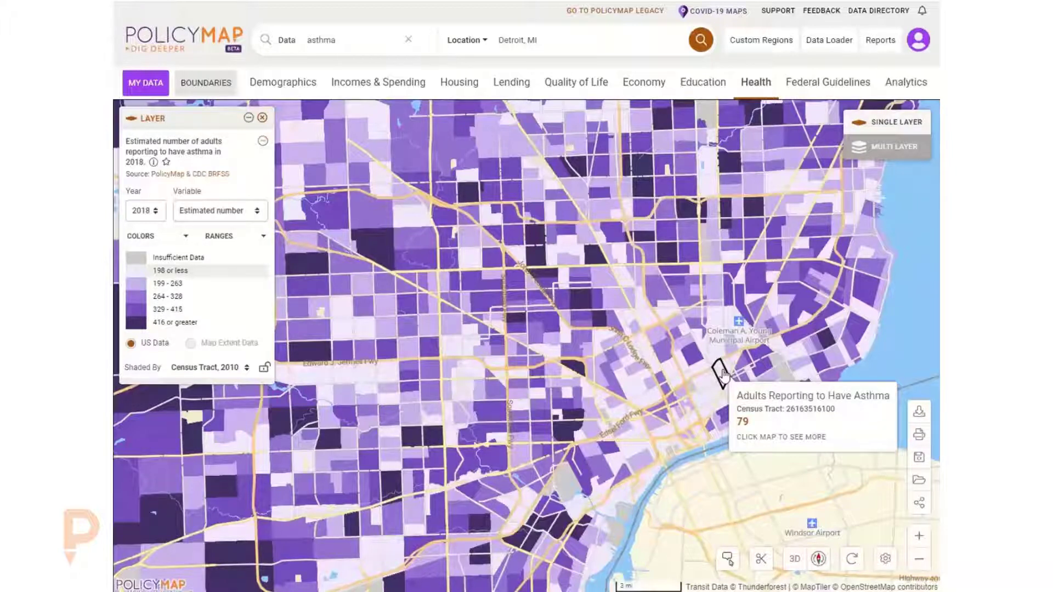
click(219, 211)
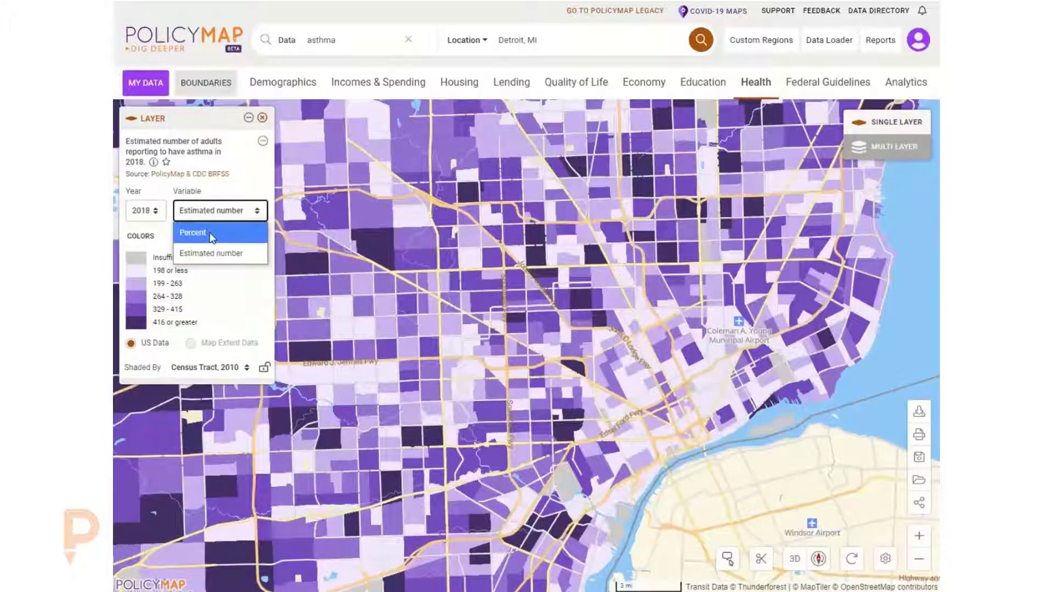
click(212, 237)
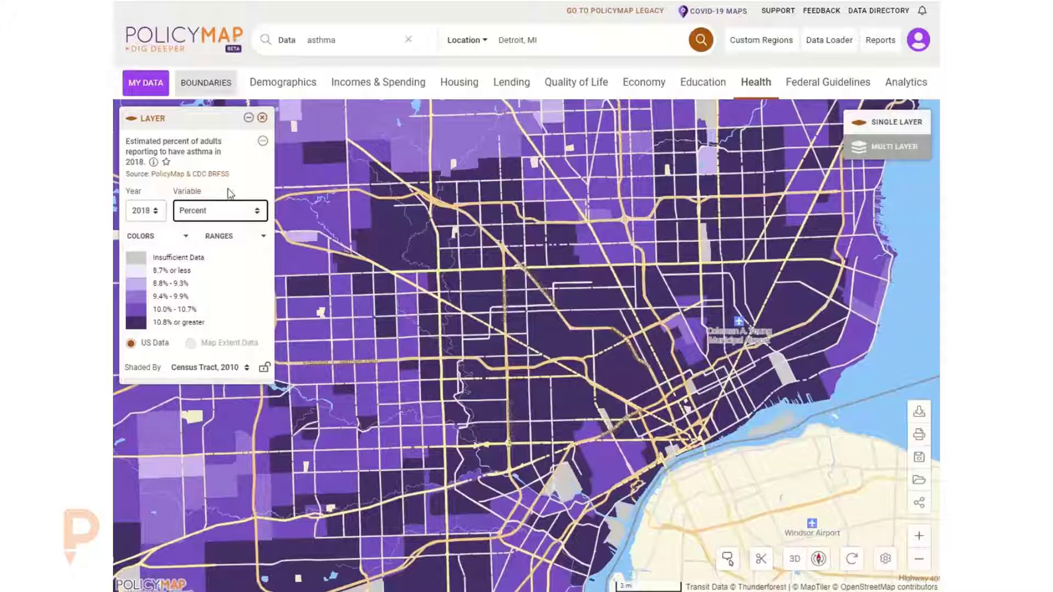
click(211, 208)
click(205, 252)
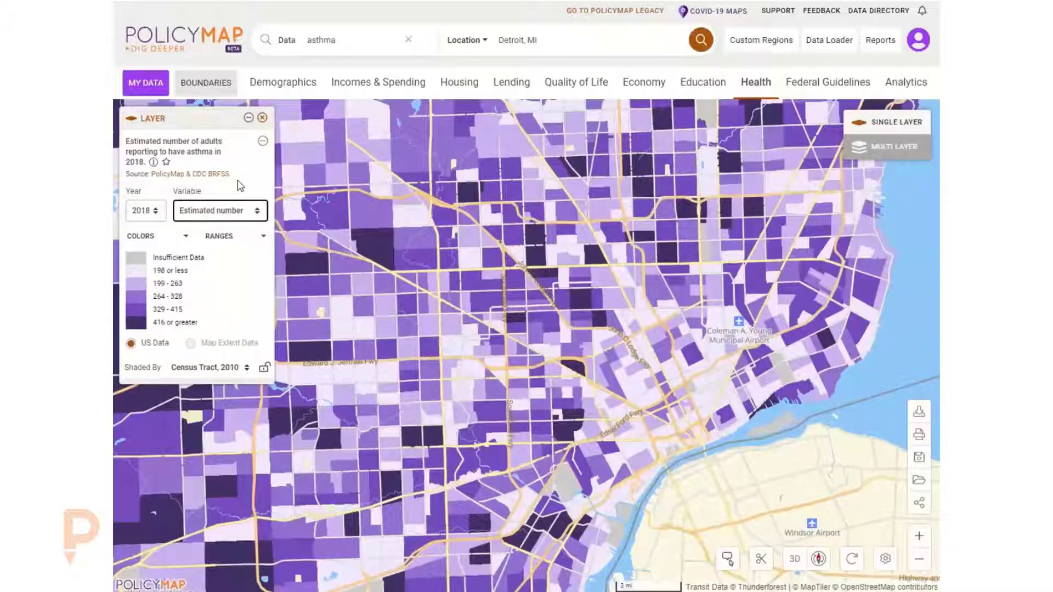
- Try adjusting the legend ranges by sliding the leader lines
drag(462, 272, 481, 290)
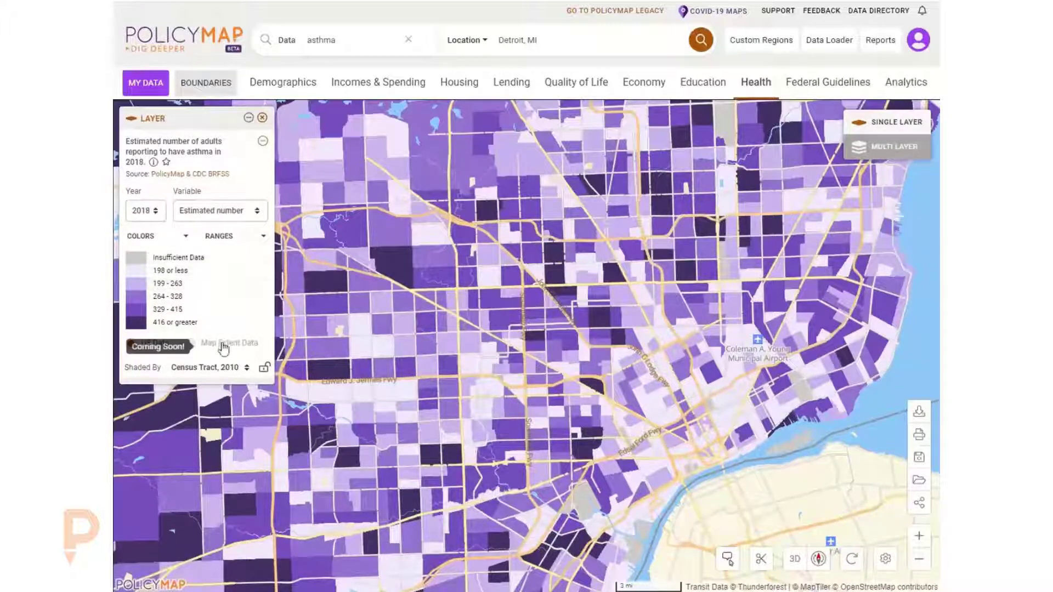
click(224, 238)
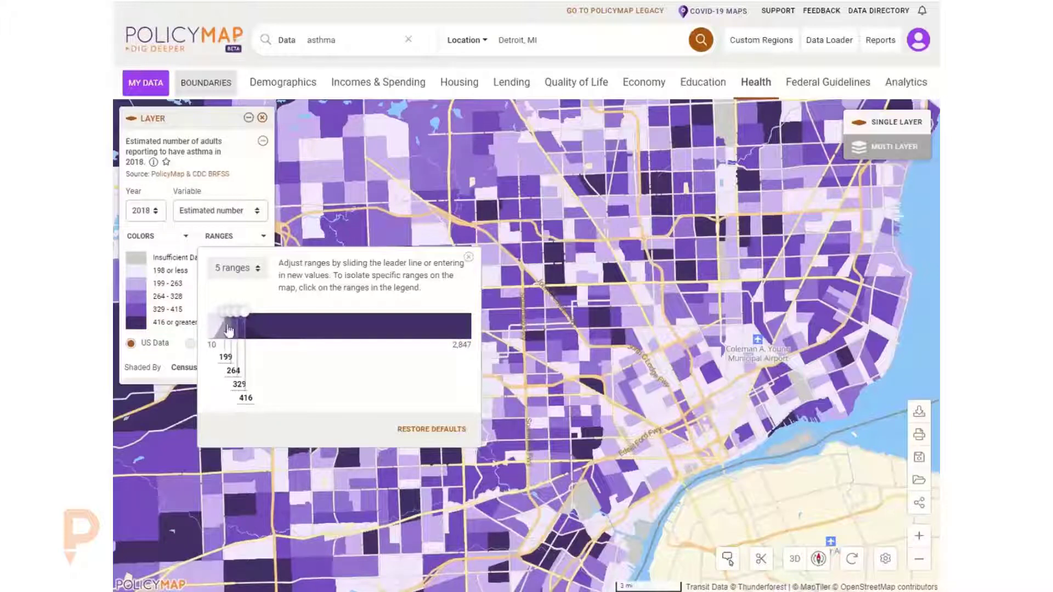
drag(245, 313, 442, 314)
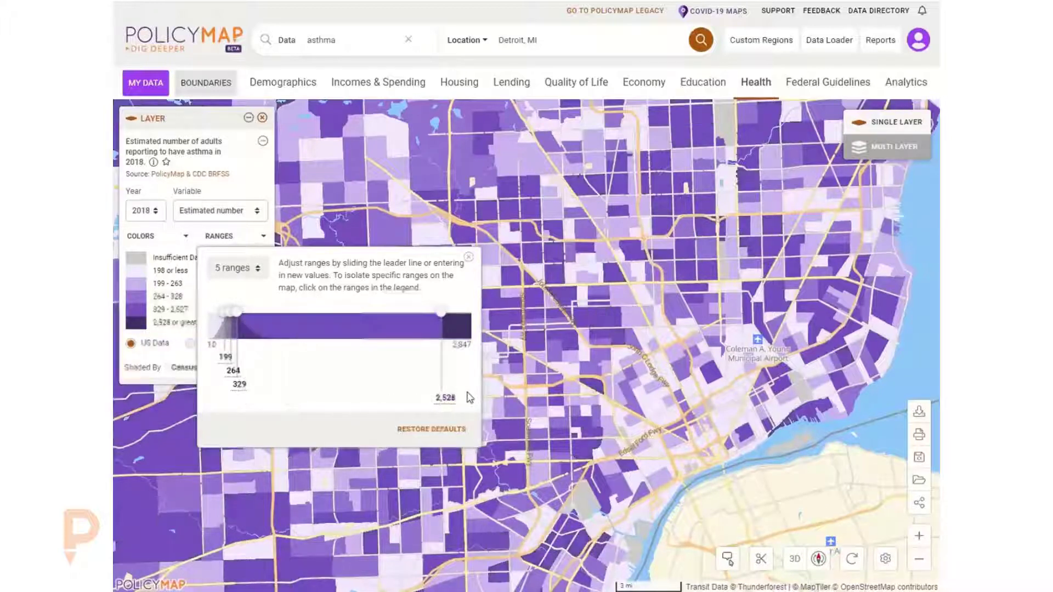
mouse_move(663, 179)
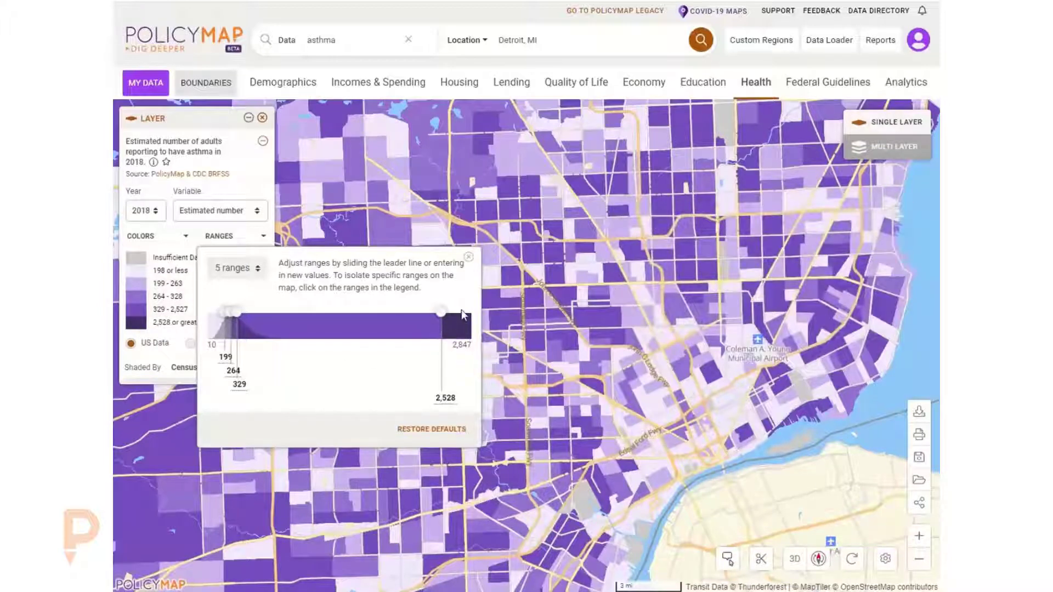
mouse_move(442, 312)
mouse_down()
mouse_move(282, 313)
mouse_move(235, 332)
mouse_move(241, 319)
mouse_move(222, 318)
mouse_up()
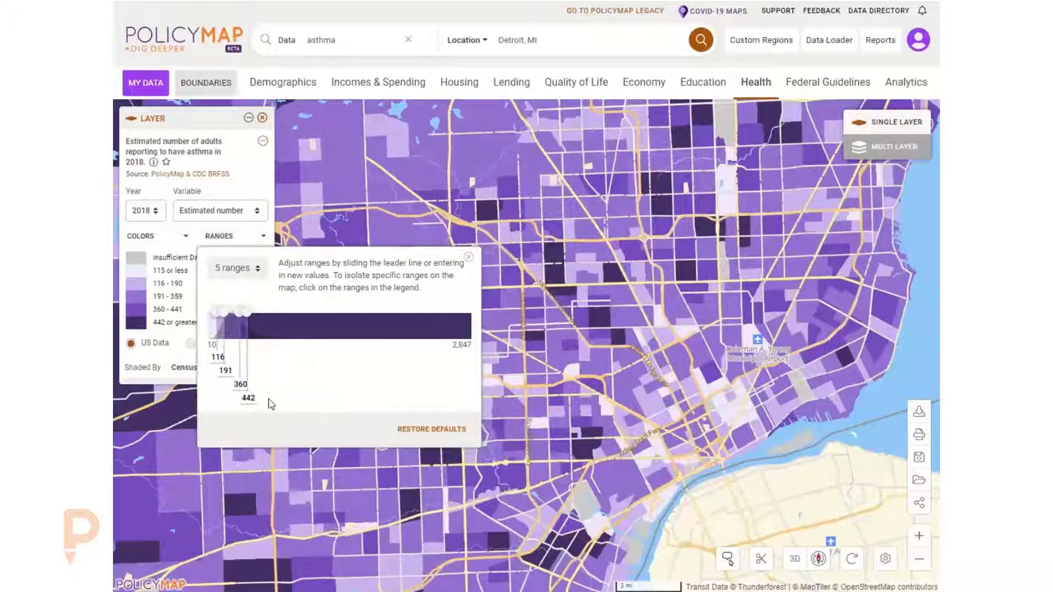
click(215, 358)
click(226, 360)
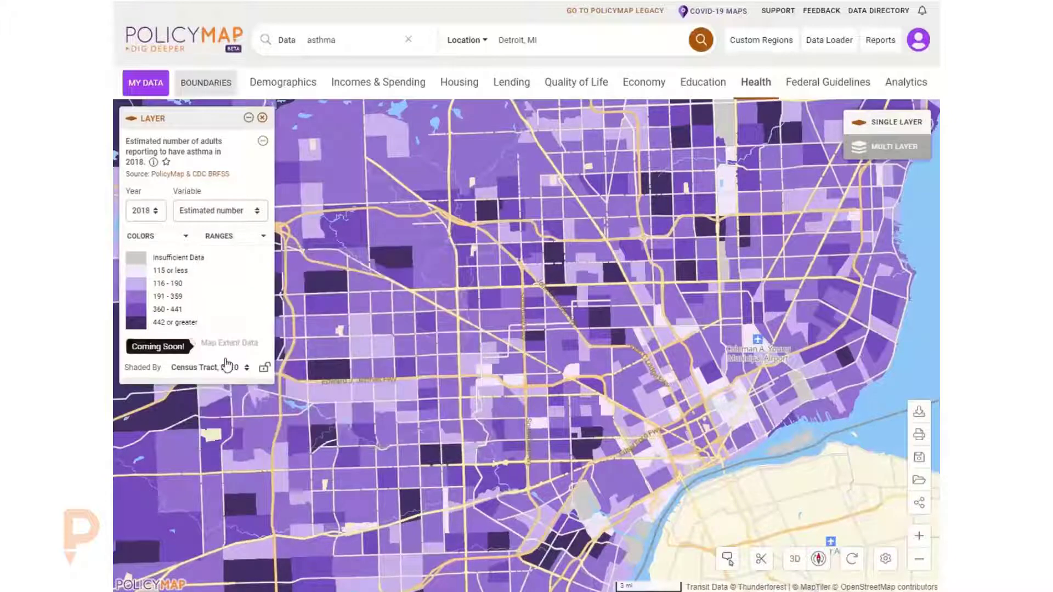
click(222, 237)
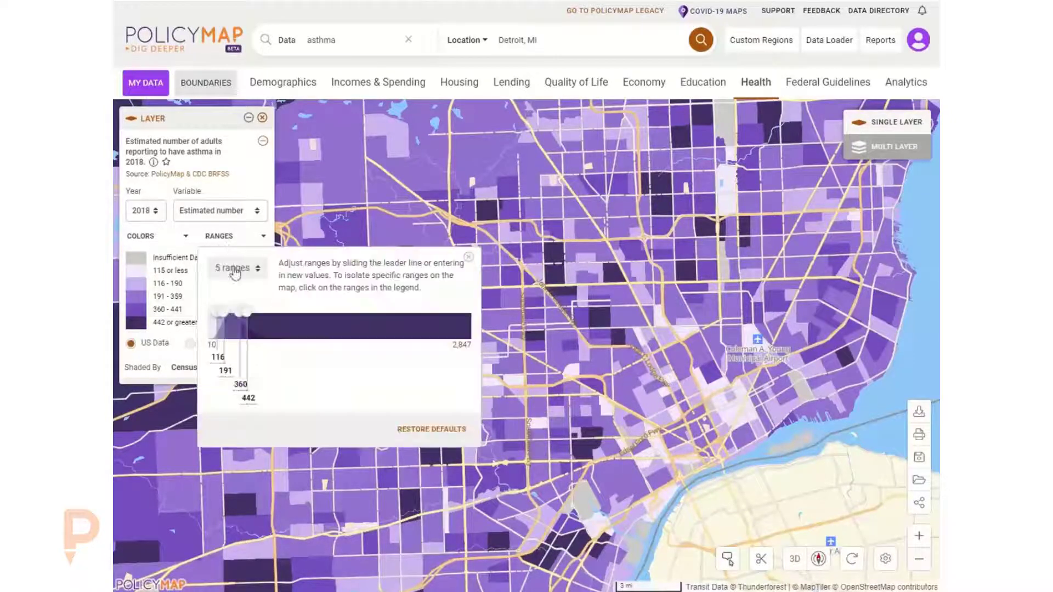
- Set the first two range breaks to 100 and 200
click(218, 358)
double_click(217, 357)
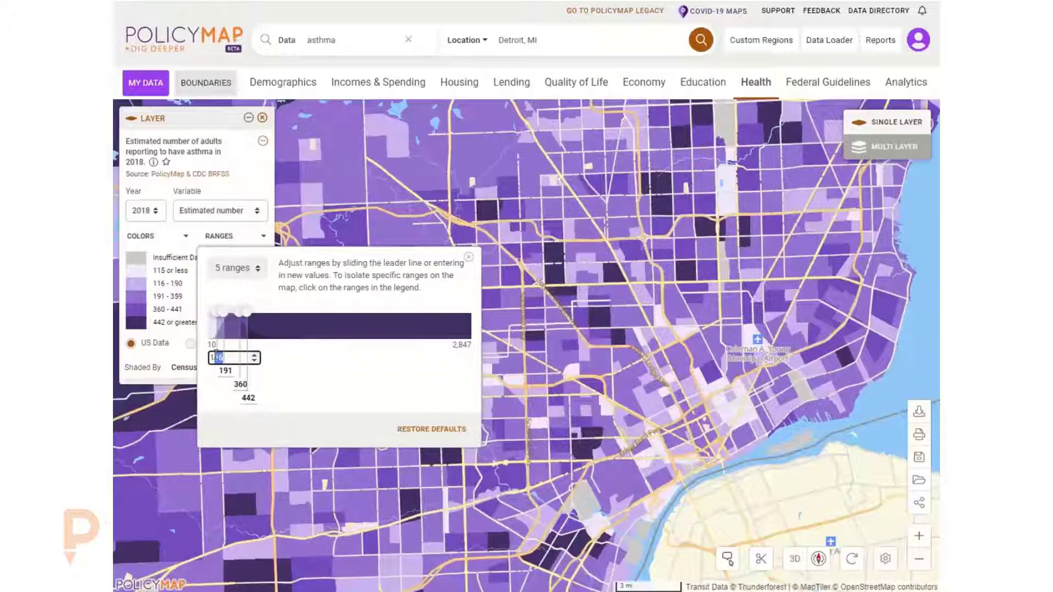
text(100)
click(226, 371)
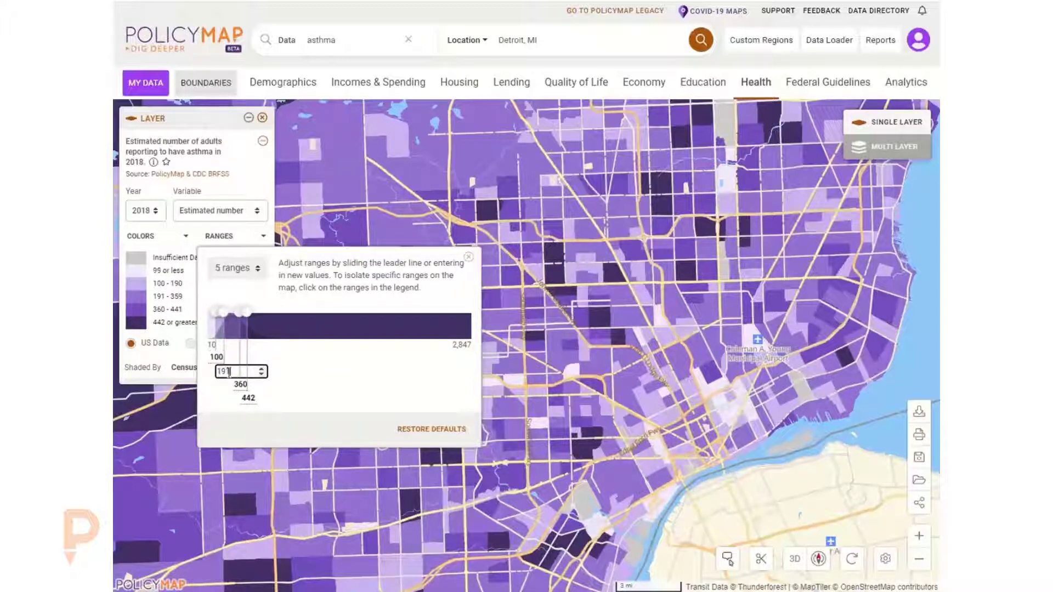
double_click(230, 371)
text(200)
- Set the remaining range breaks to 250 and 450 and close the ranges panel
click(230, 384)
double_click(229, 384)
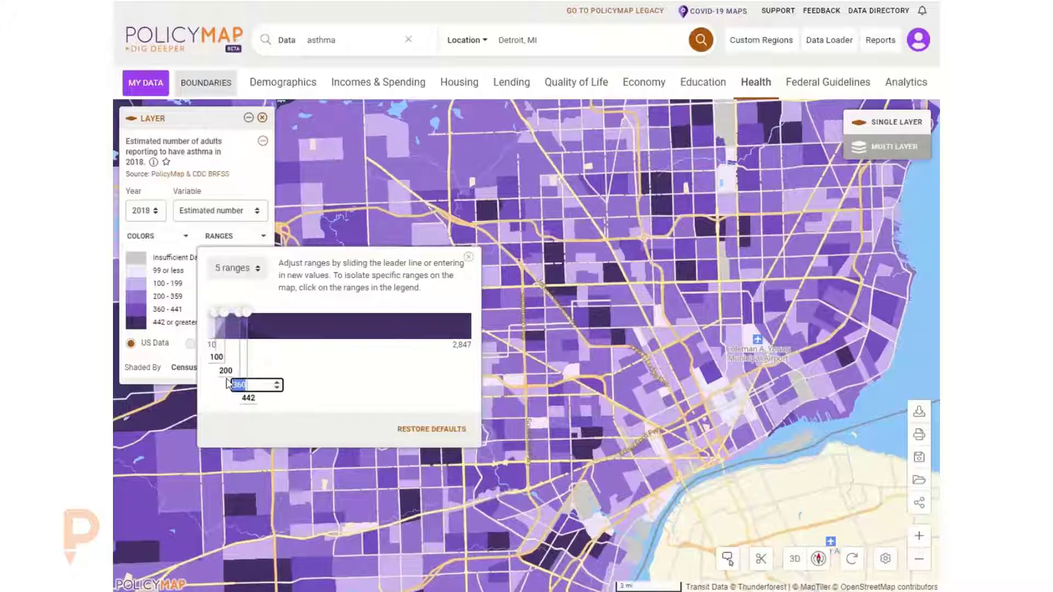
text(25)
text(0)
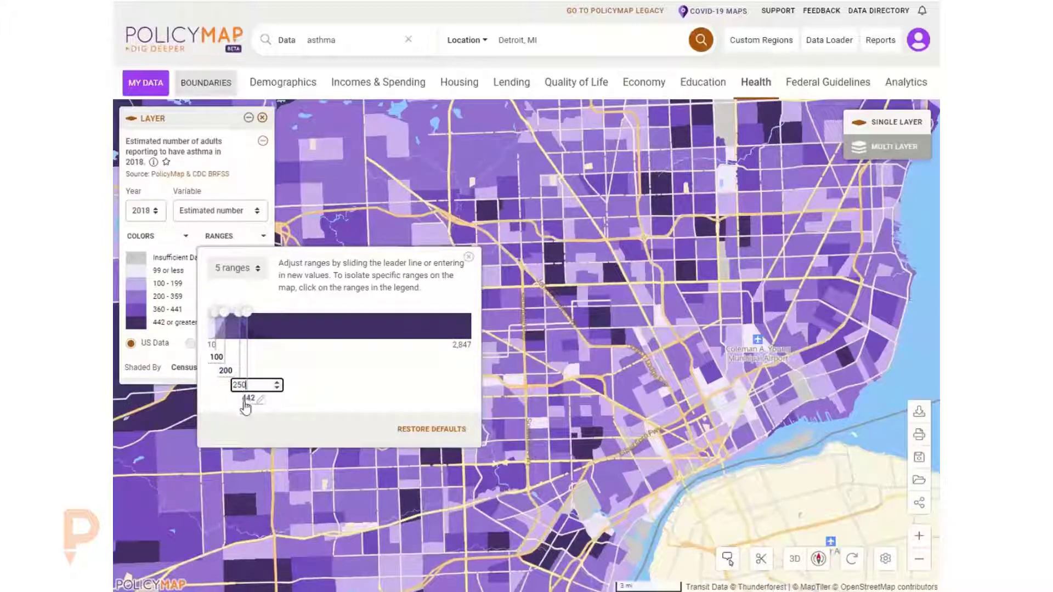
click(242, 399)
text(4)
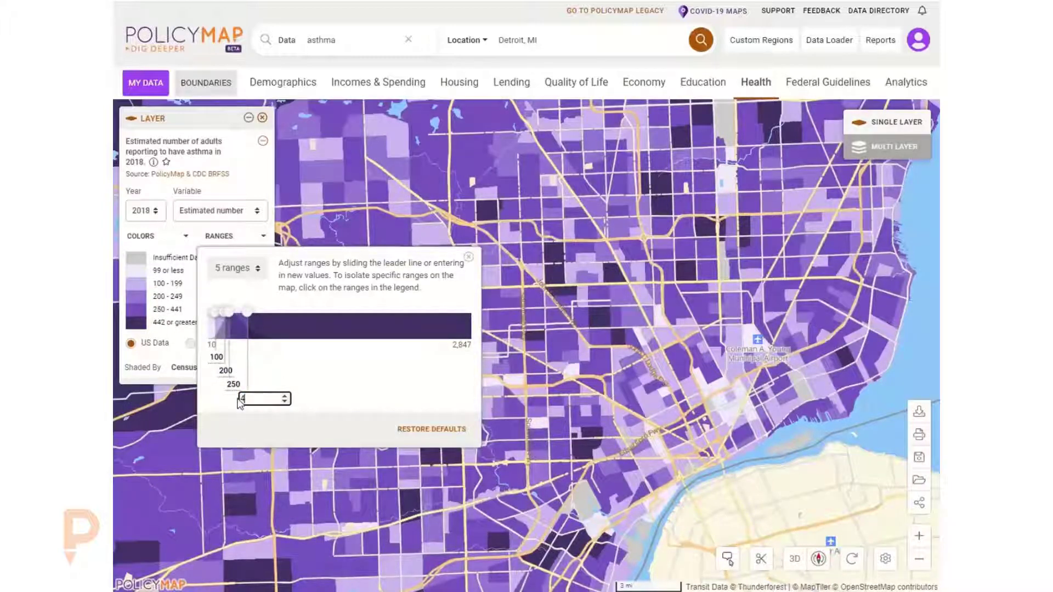
text(50)
key(Return)
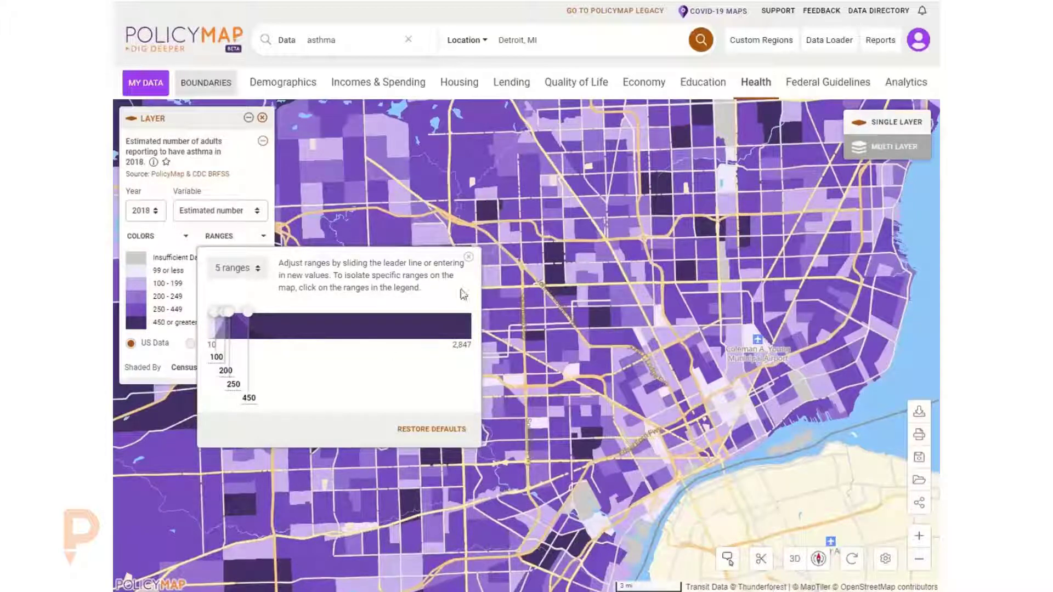
click(469, 257)
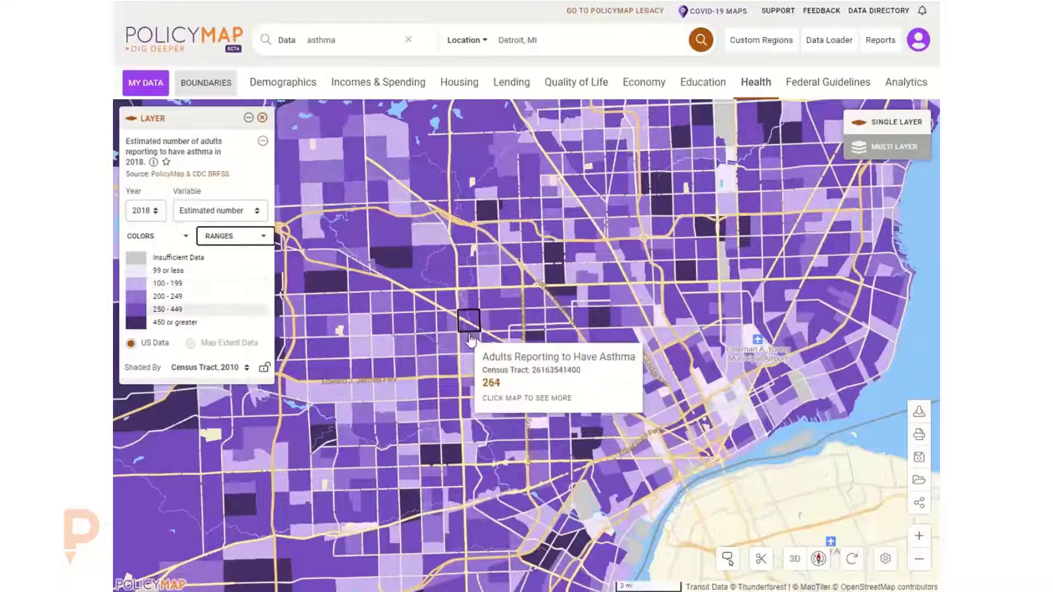
- Isolate the 450 or greater range on the map using the legend
click(176, 322)
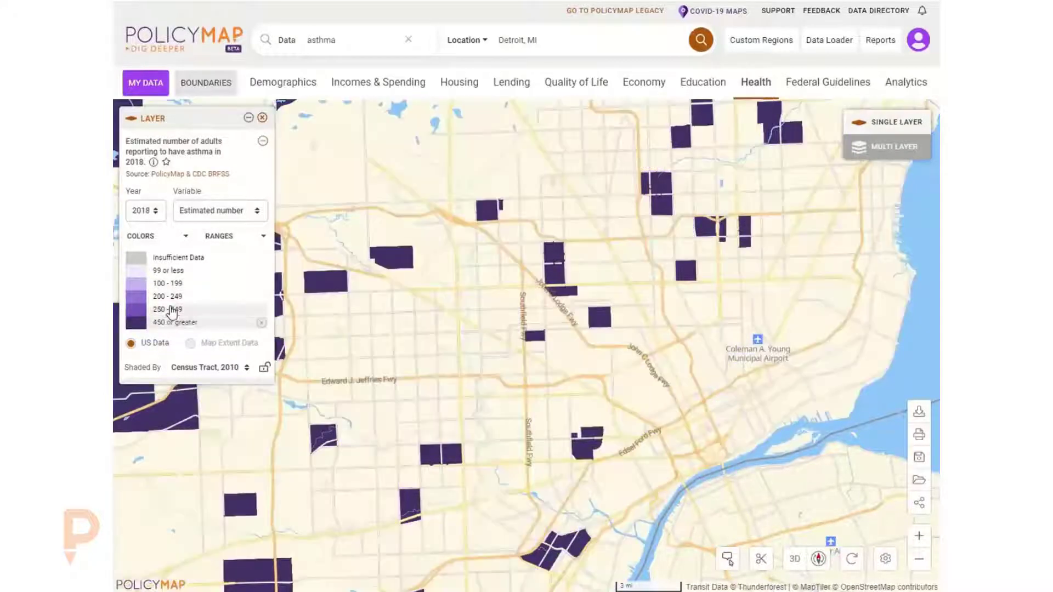
click(171, 308)
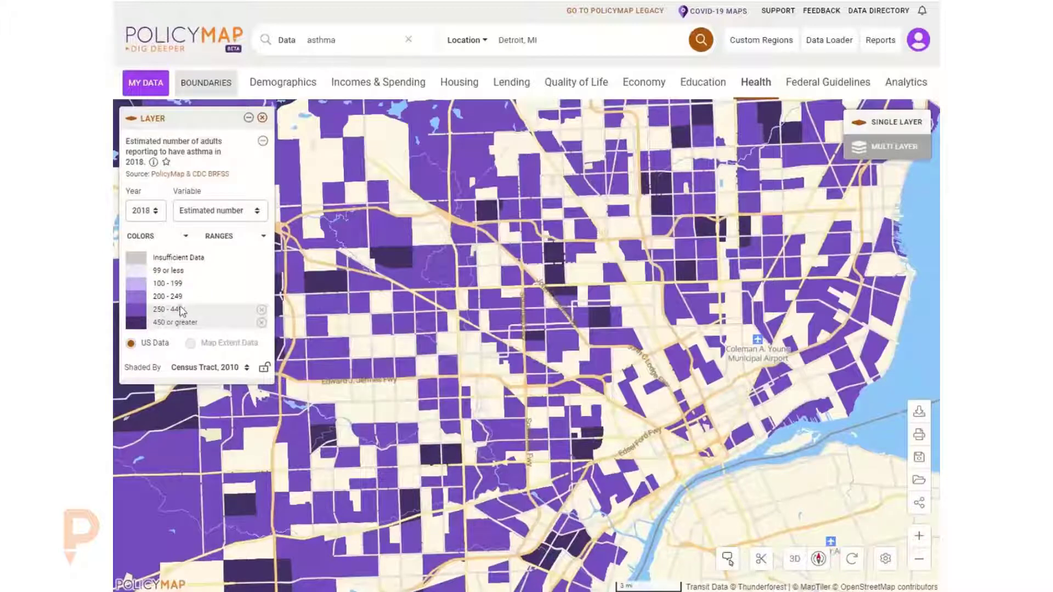
click(261, 310)
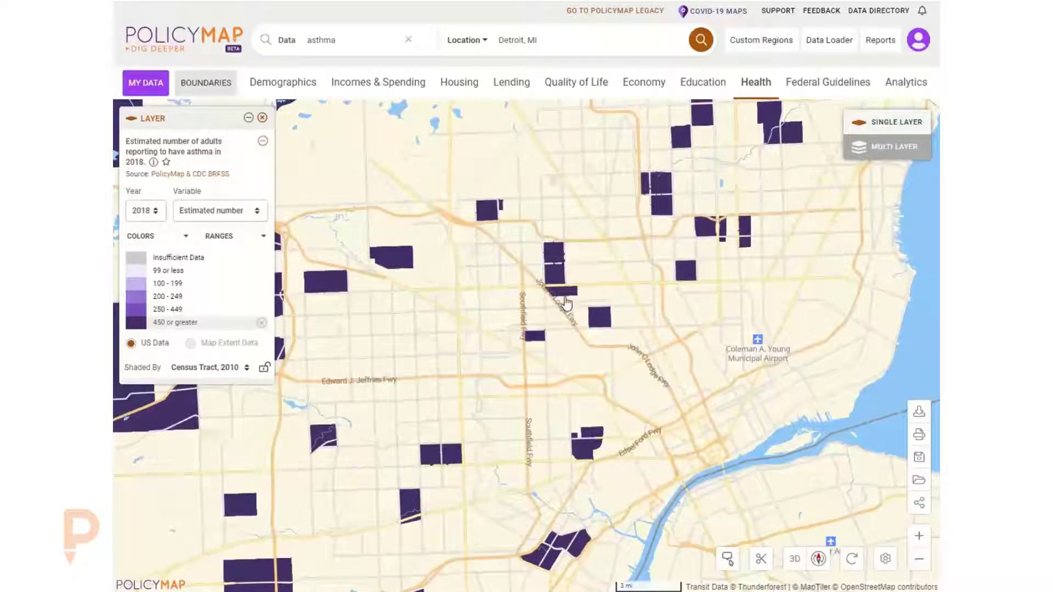
mouse_move(568, 294)
- Remove the asthma layer and add the Public Schools: Enrollment and Demographics (NCES) point layer from Education Locations
click(263, 118)
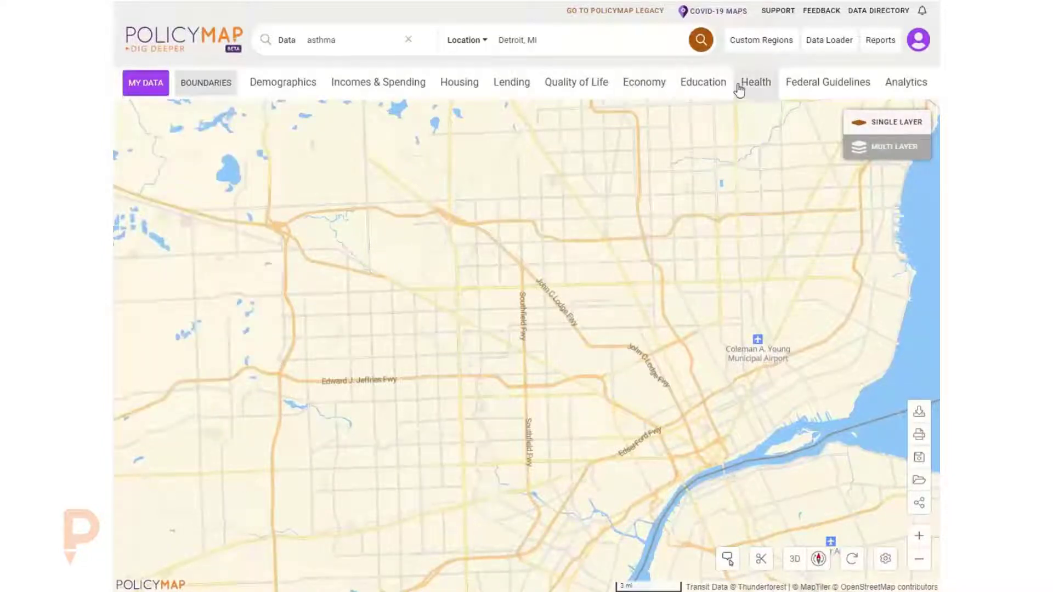
click(704, 88)
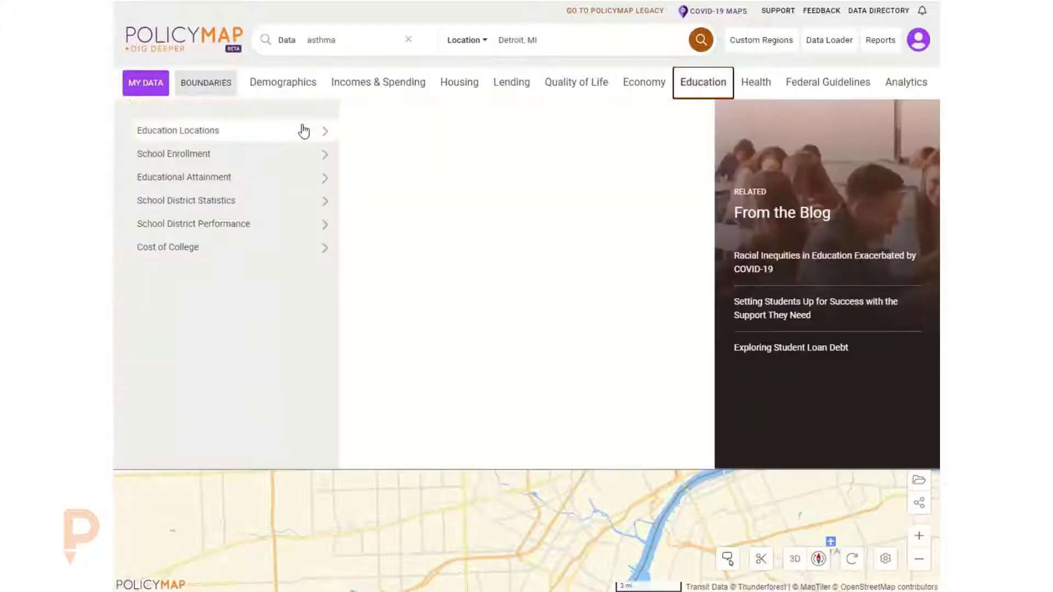
mouse_move(327, 134)
mouse_move(473, 182)
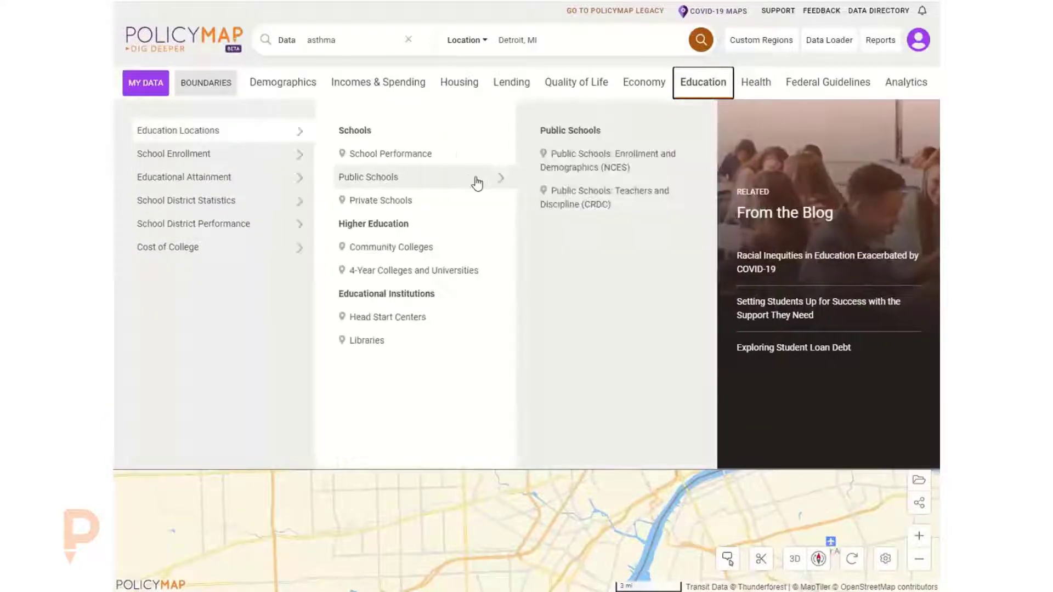
click(590, 166)
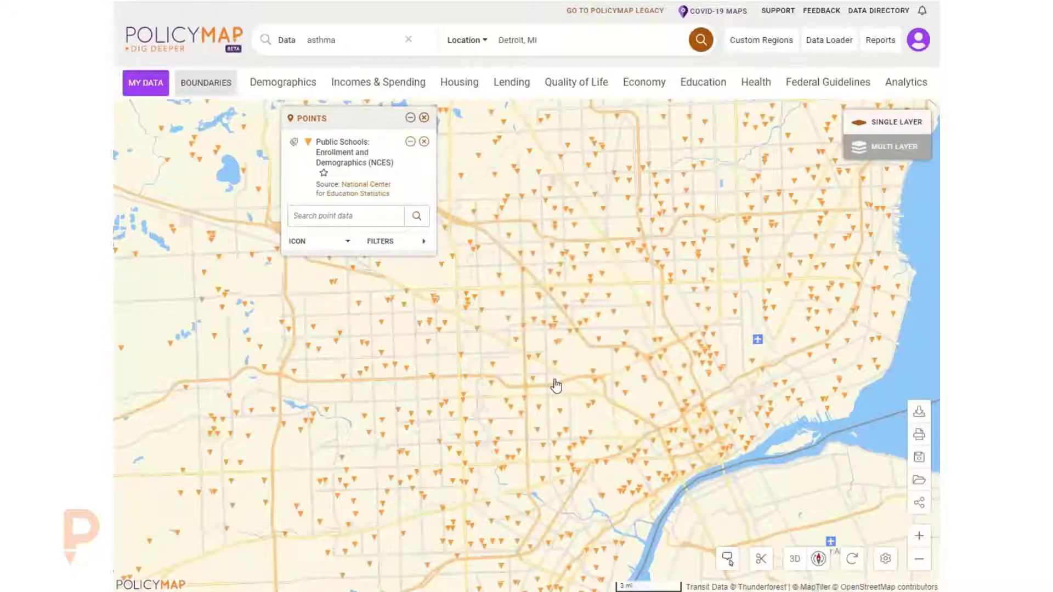
mouse_move(625, 369)
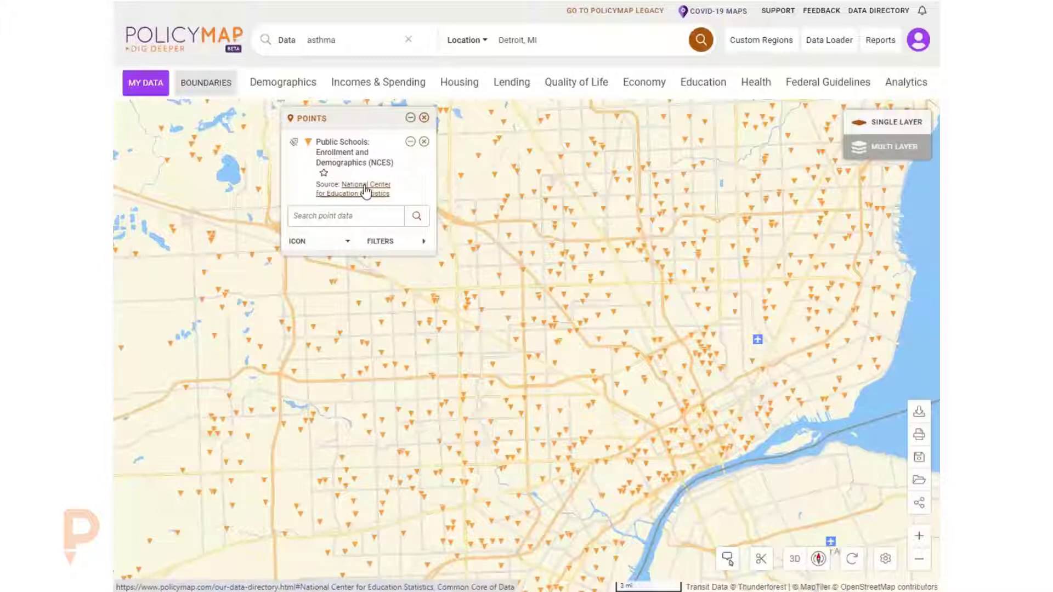
- Open a school's details and expand its school info, students and teachers, enrollment and demographics sections
click(602, 338)
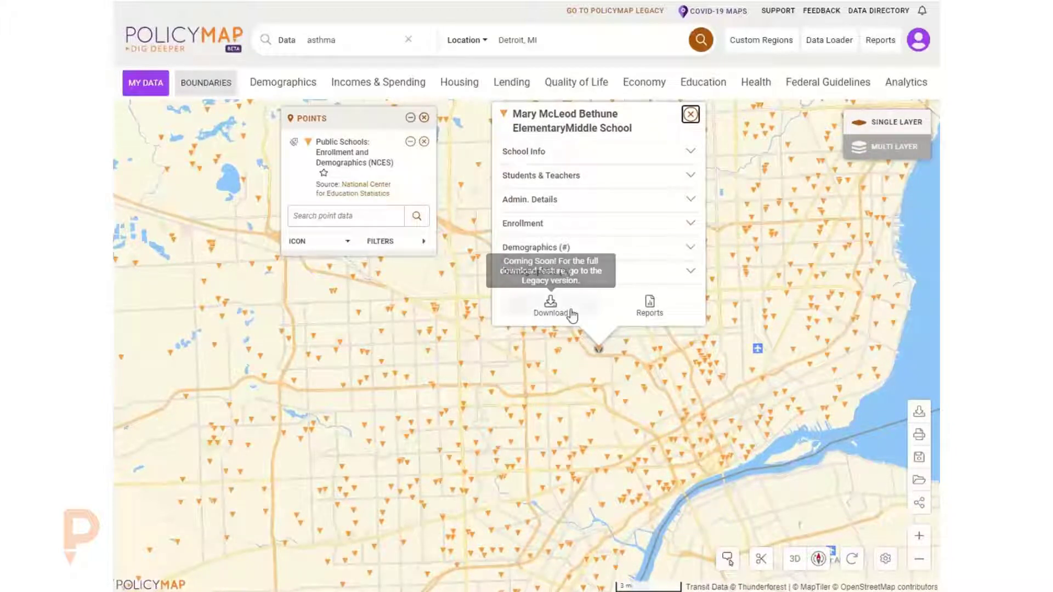
click(527, 152)
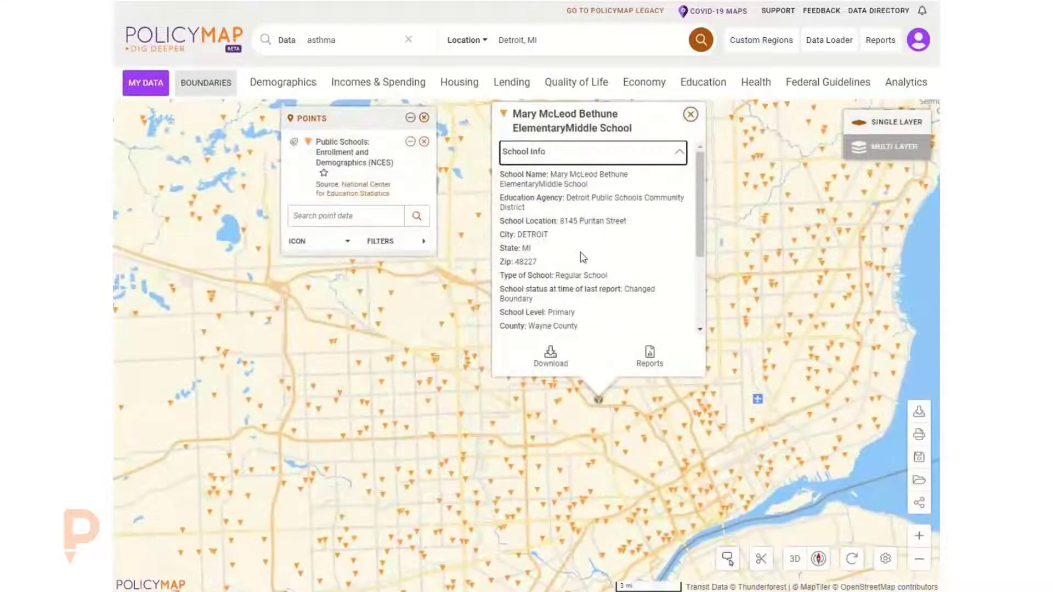
scroll(564, 305, down, 1)
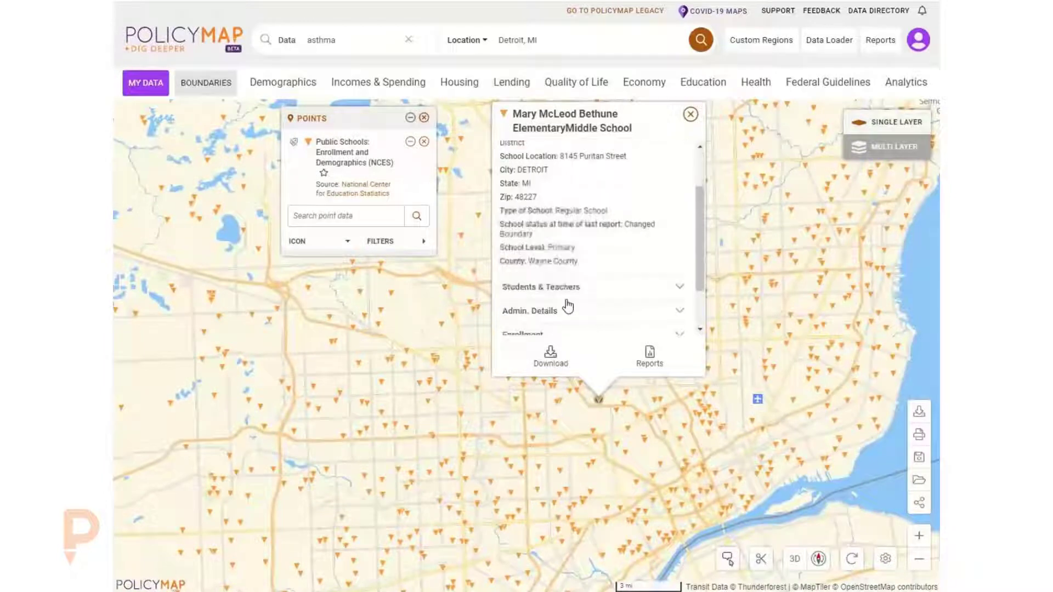
click(559, 285)
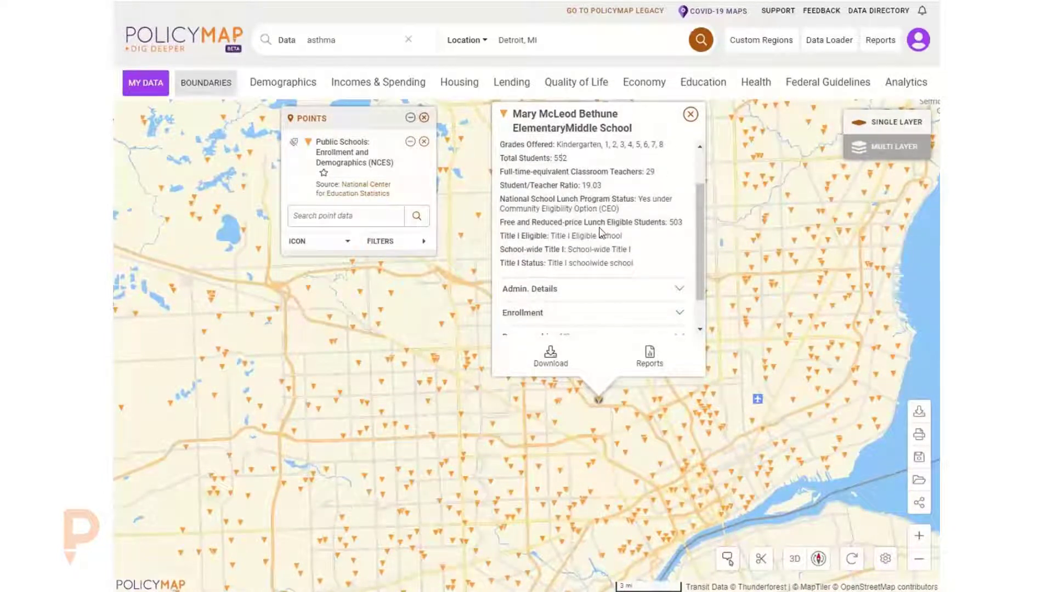
scroll(592, 244, down, 2)
click(551, 280)
scroll(614, 258, down, 2)
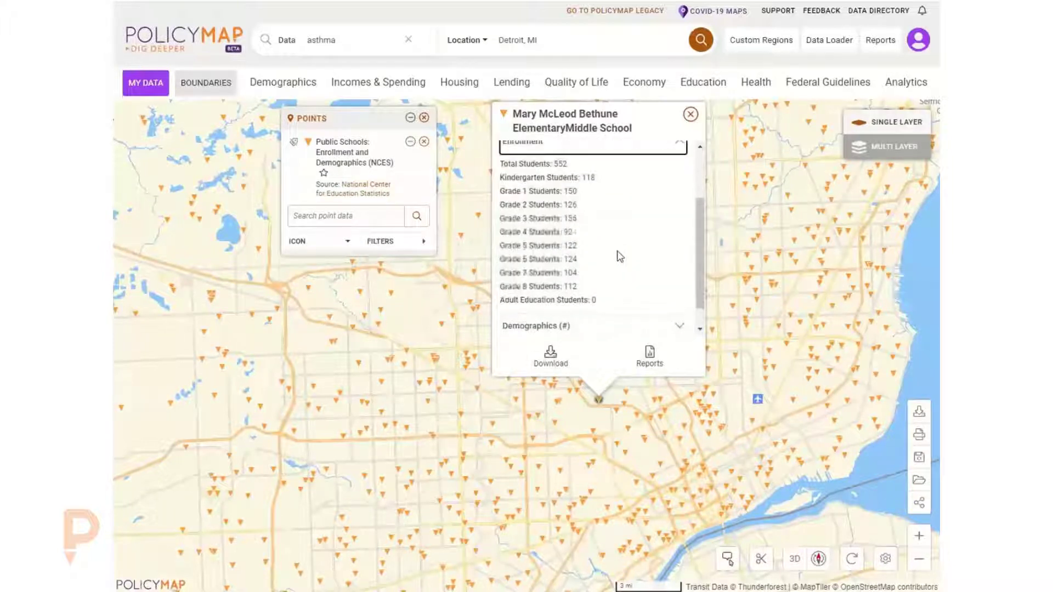
click(566, 299)
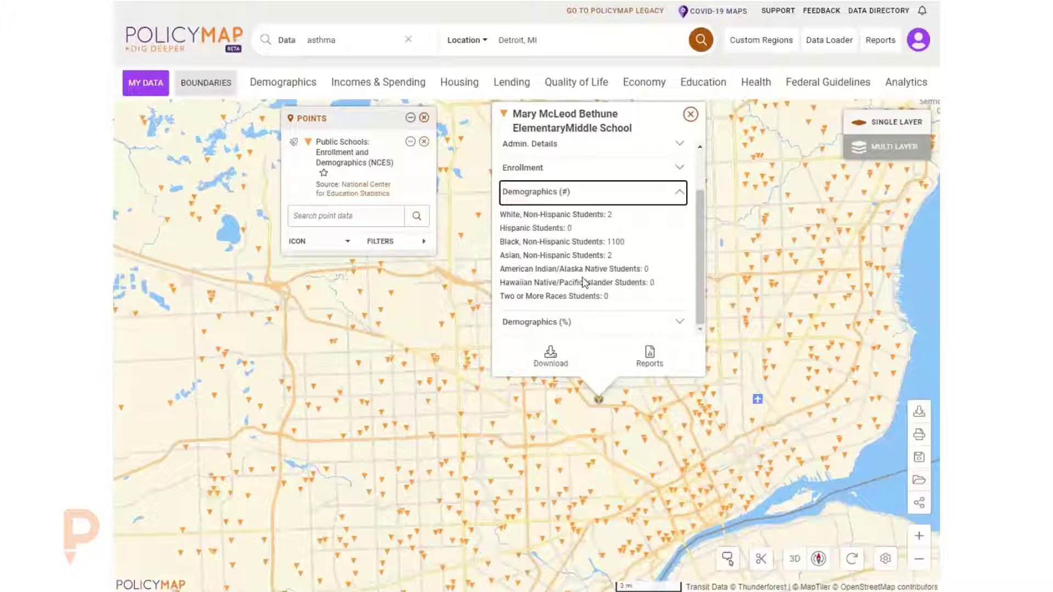
click(538, 324)
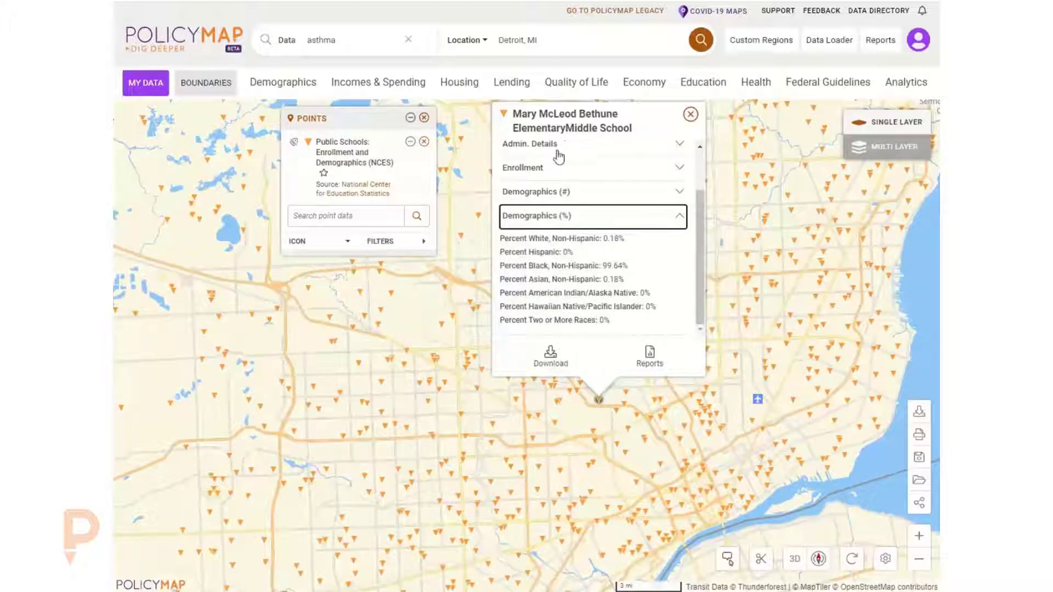
- Open another school's details, expand its students and teachers section, and close it
click(654, 400)
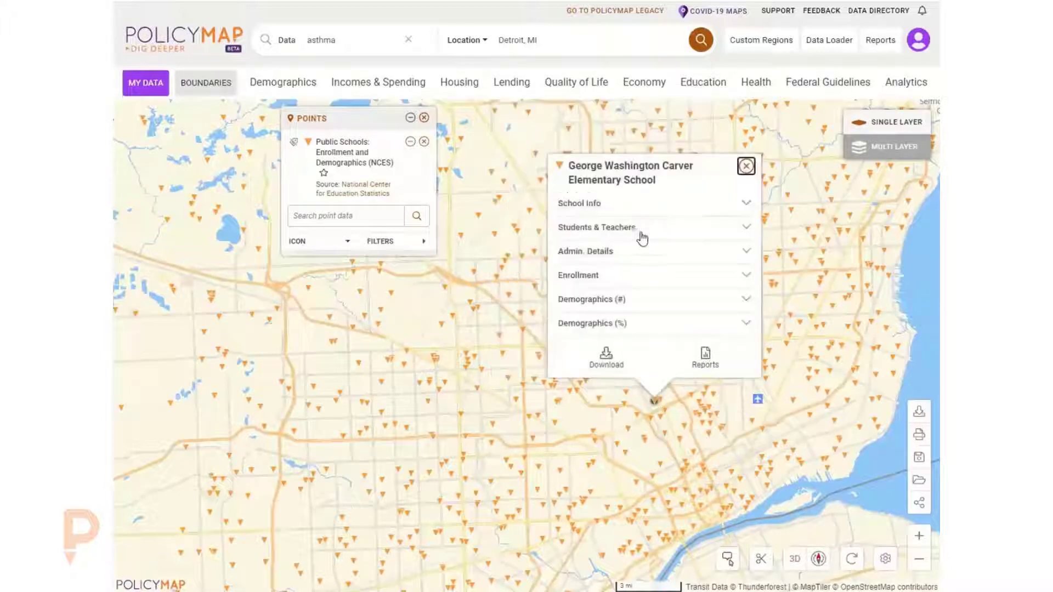
click(599, 228)
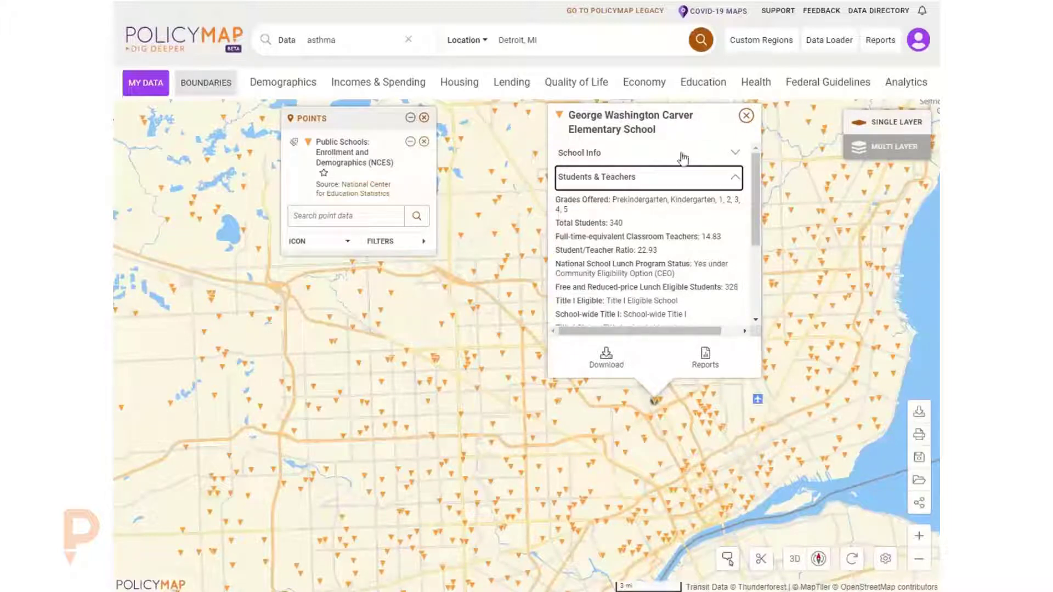
click(746, 116)
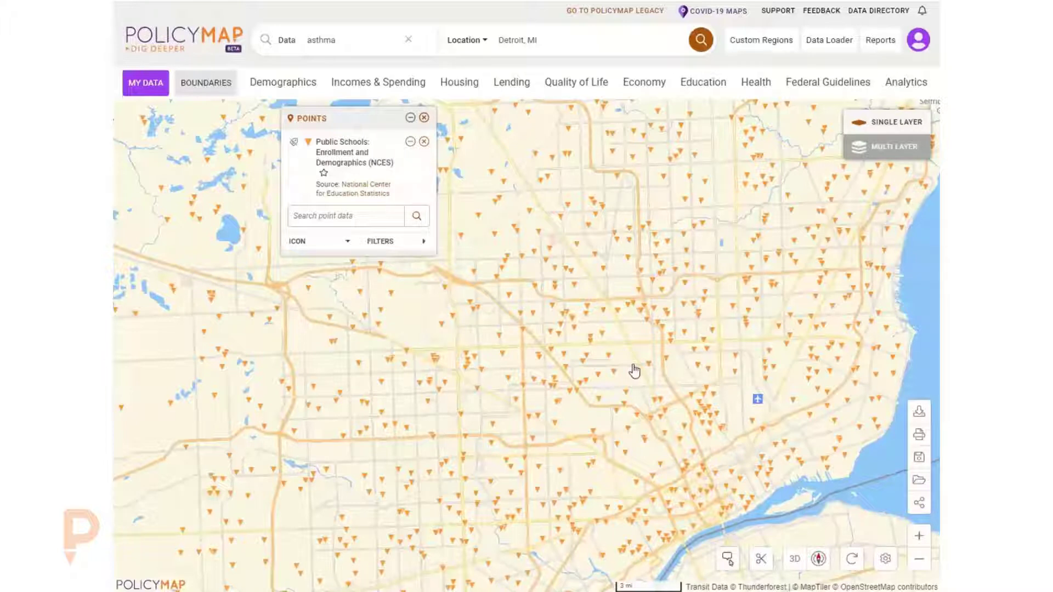
- Filter the school points to show only the Middle school level
click(382, 243)
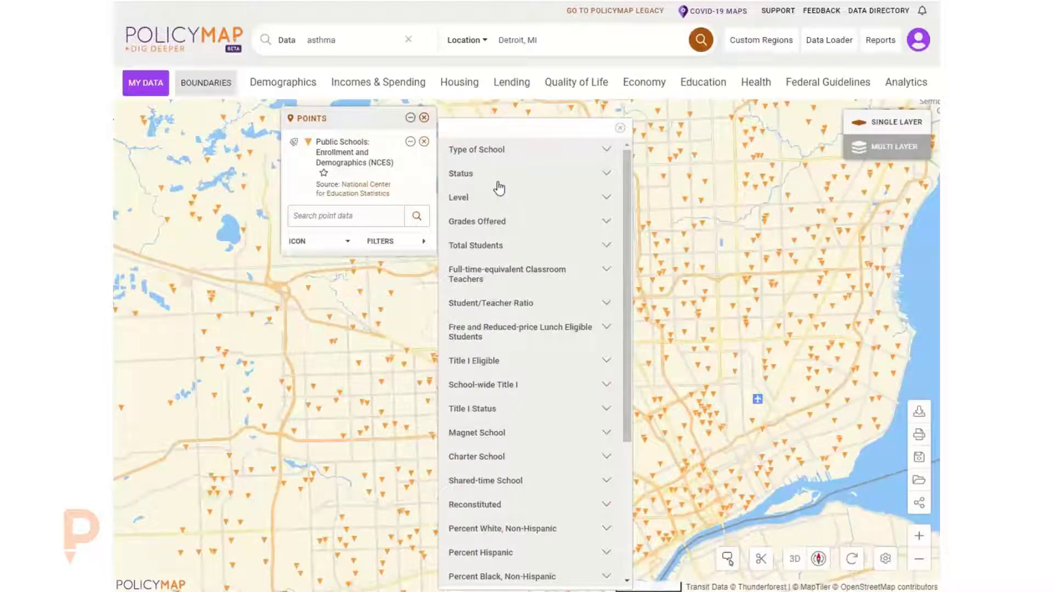
click(493, 203)
click(503, 208)
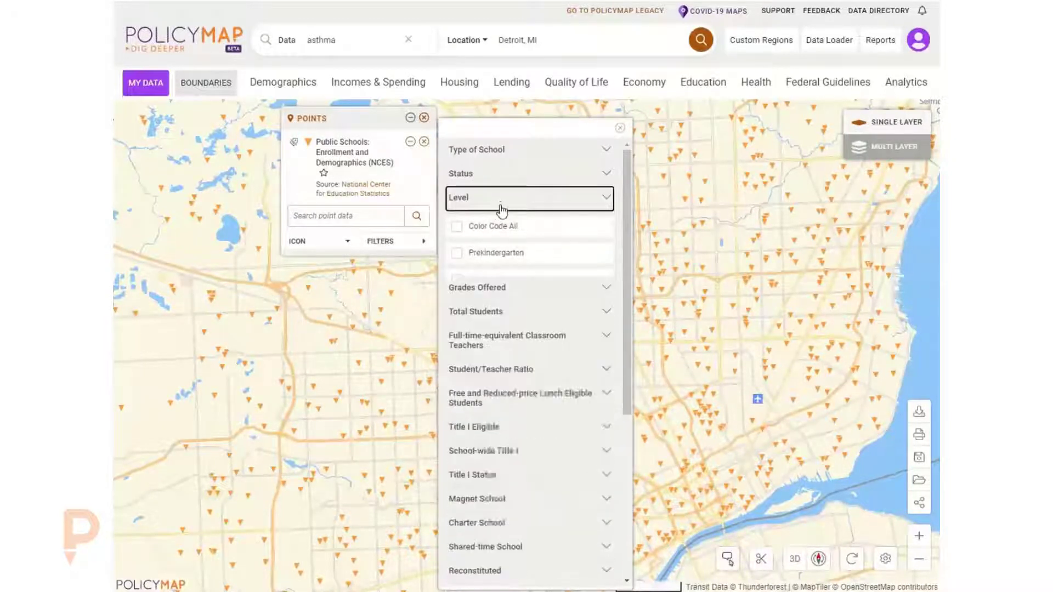
click(502, 251)
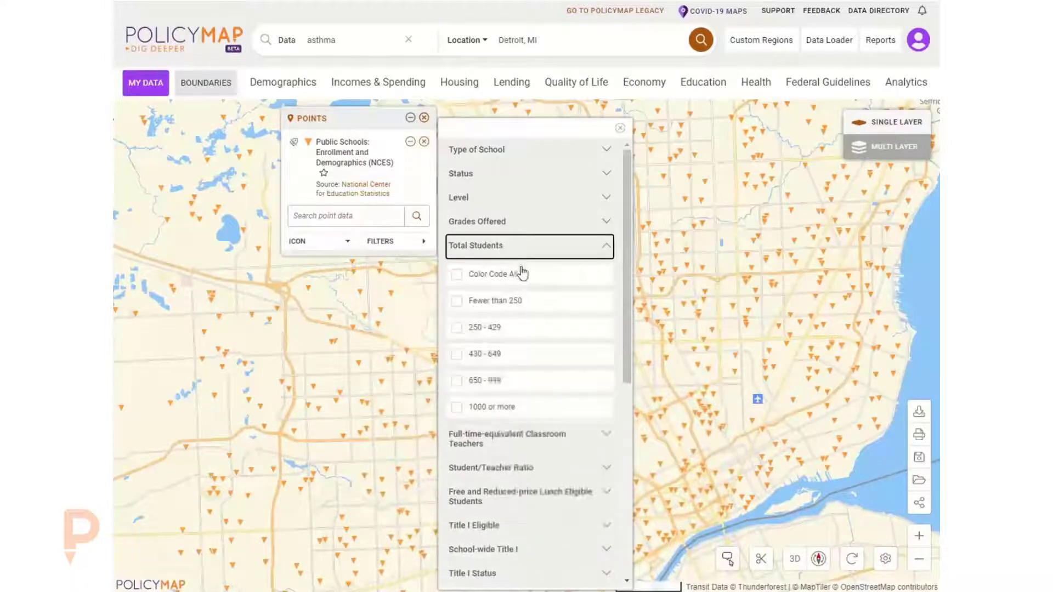
click(526, 257)
scroll(515, 356, down, 5)
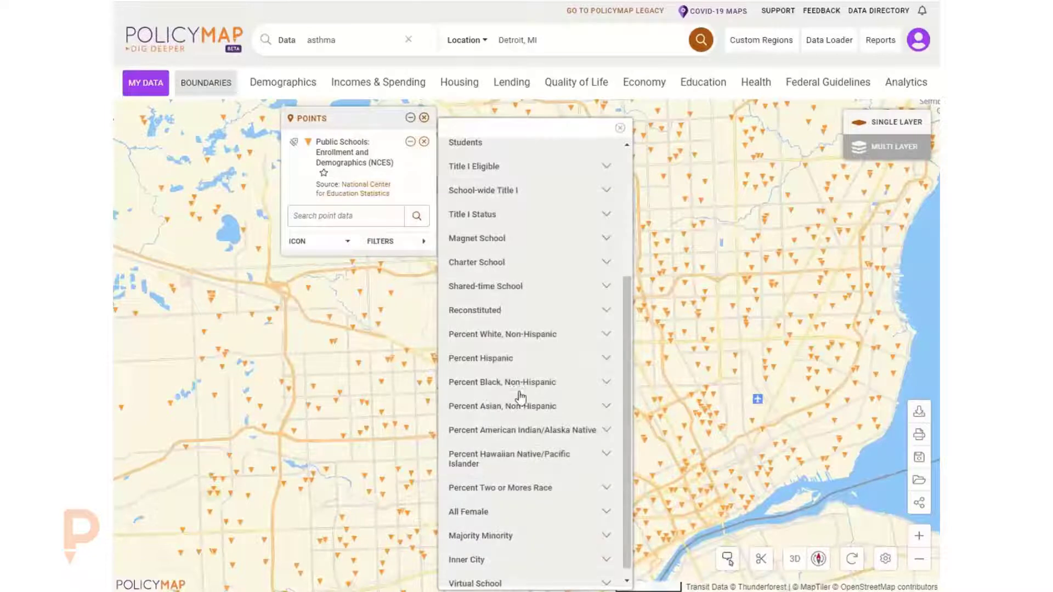
scroll(524, 403, up, 4)
click(492, 222)
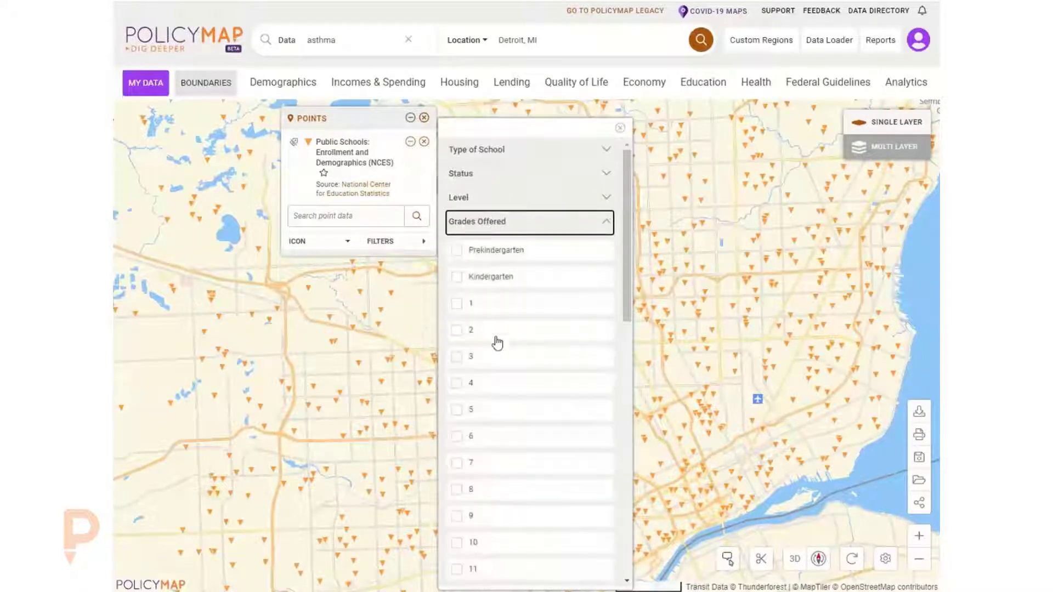
click(486, 201)
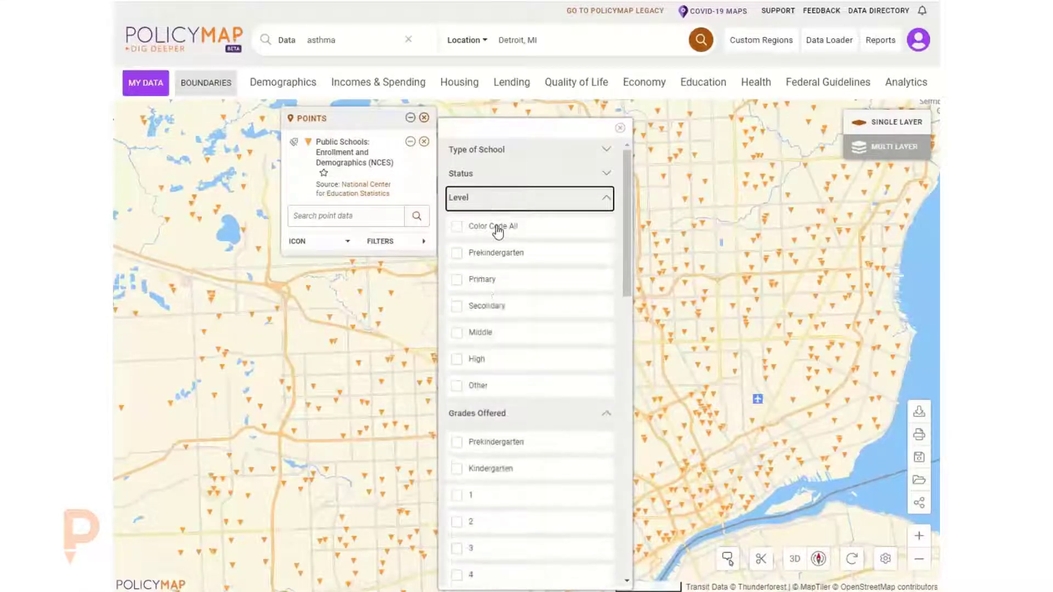
click(476, 333)
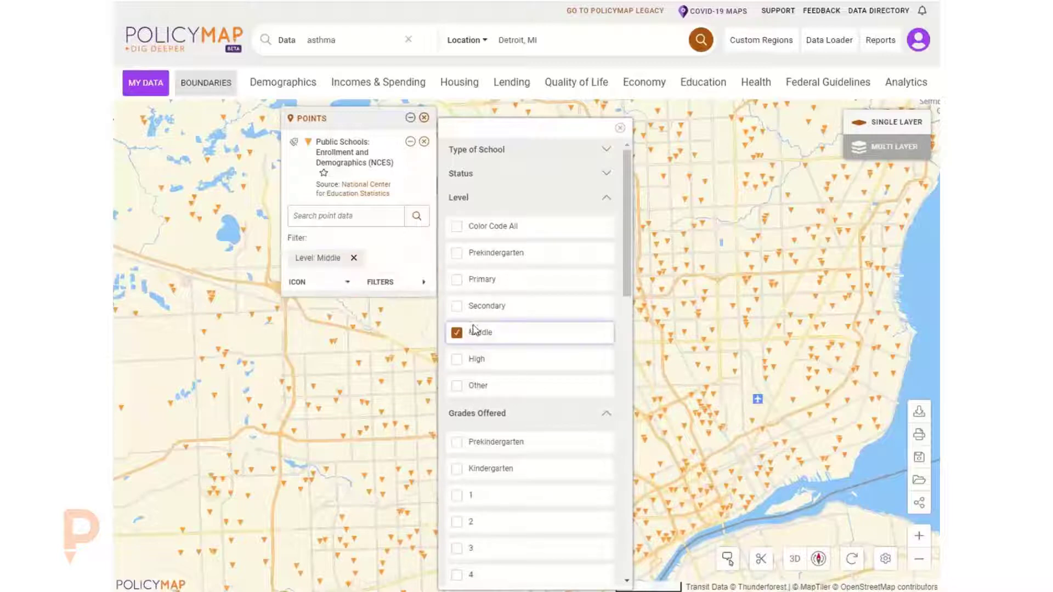
click(485, 414)
click(620, 131)
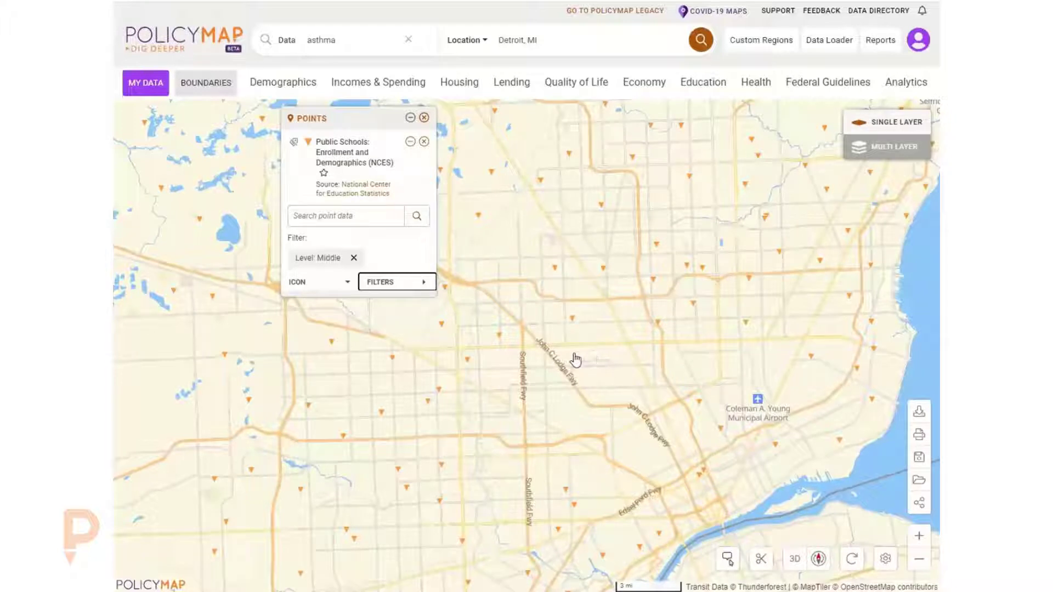
- Add the High level to the school points filter
click(398, 284)
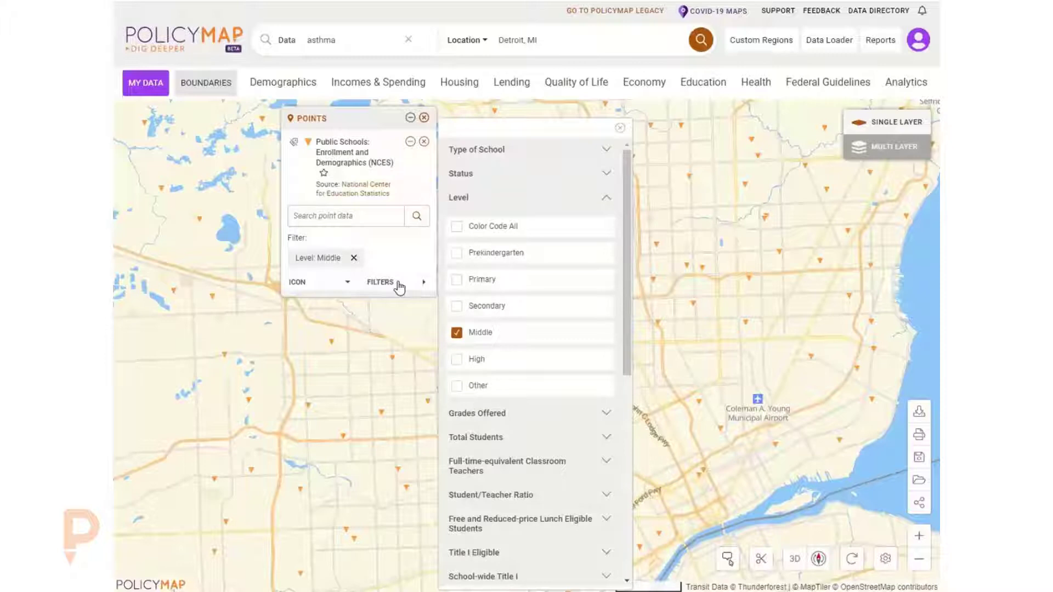
click(472, 359)
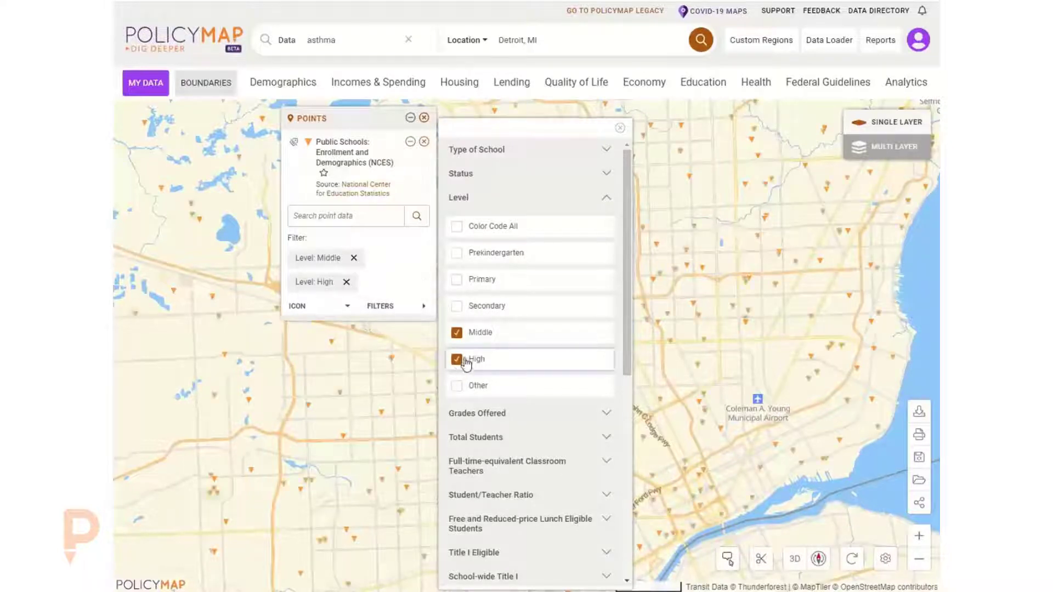
click(620, 128)
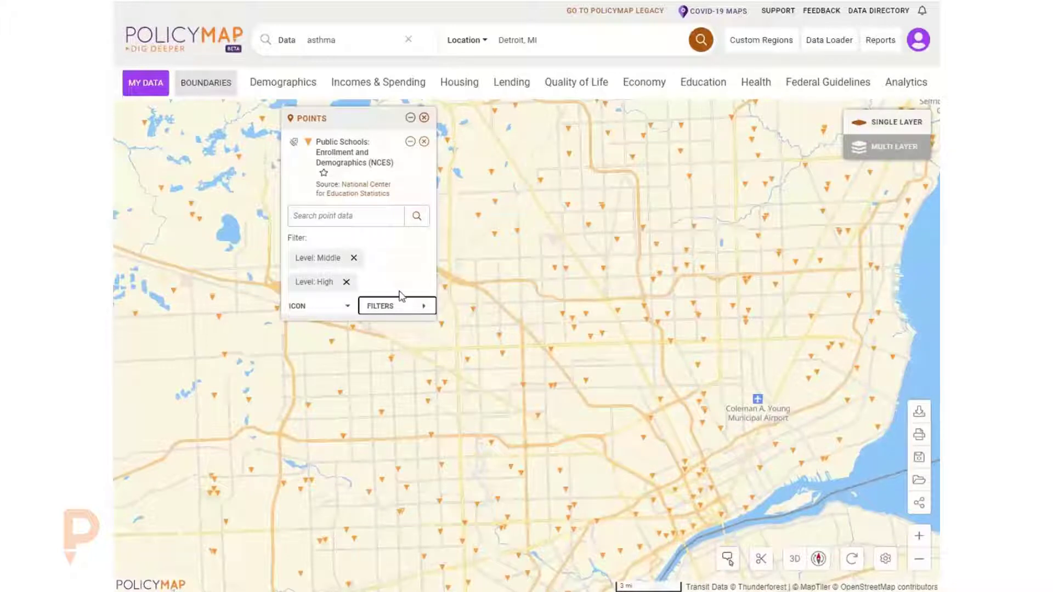
- Add a Total Students filter of fewer than 250 to the school points
click(381, 314)
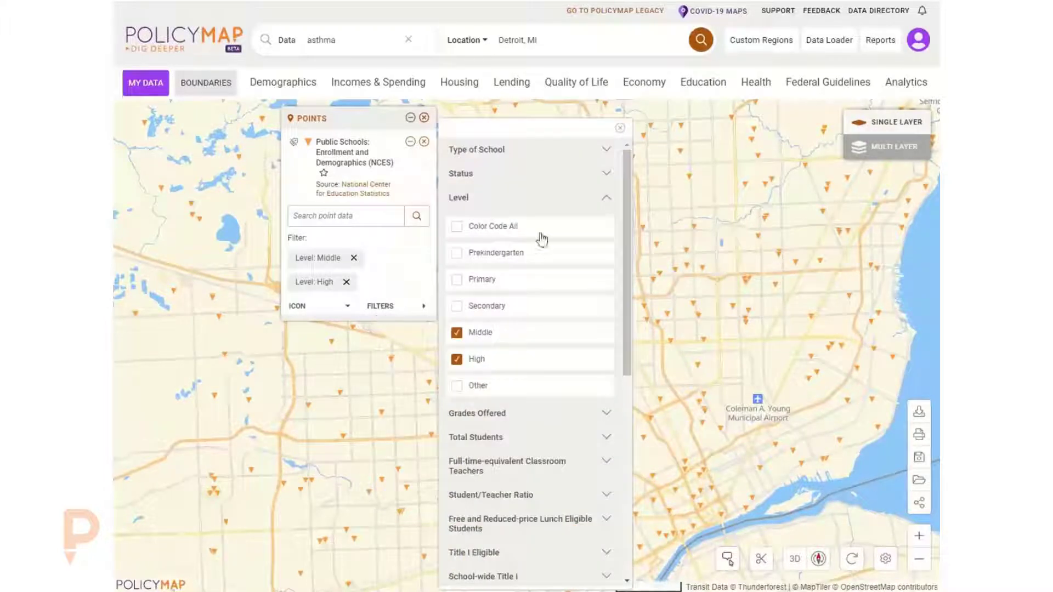
scroll(507, 434, down, 1)
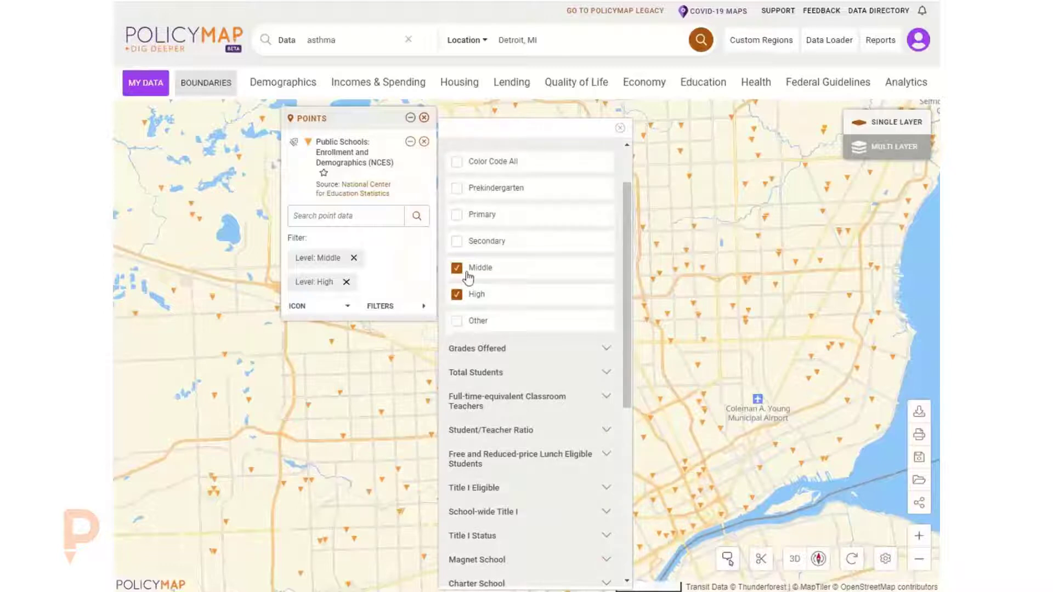
click(473, 373)
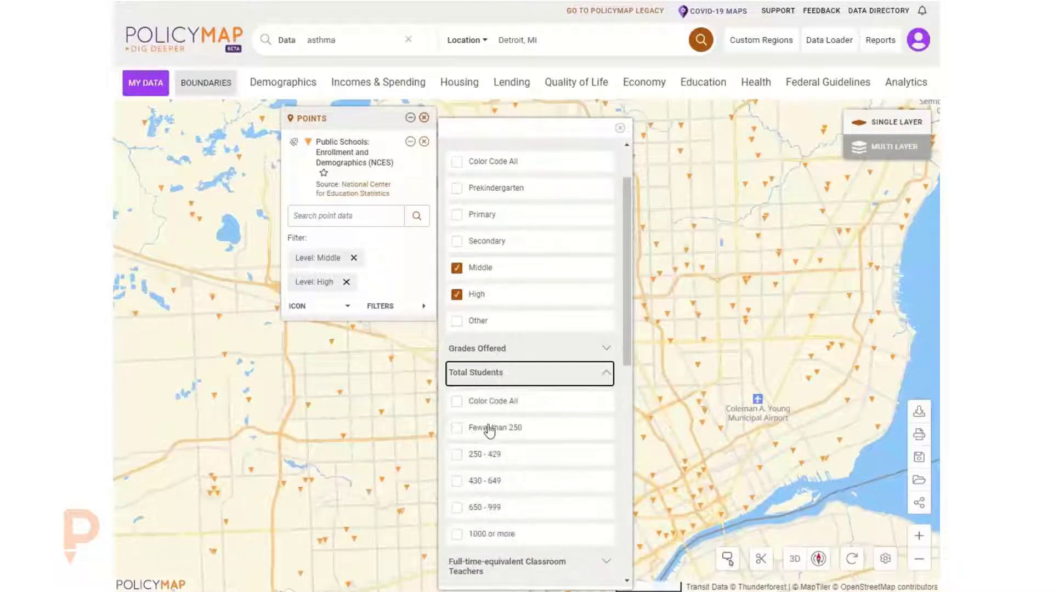
click(490, 431)
click(620, 128)
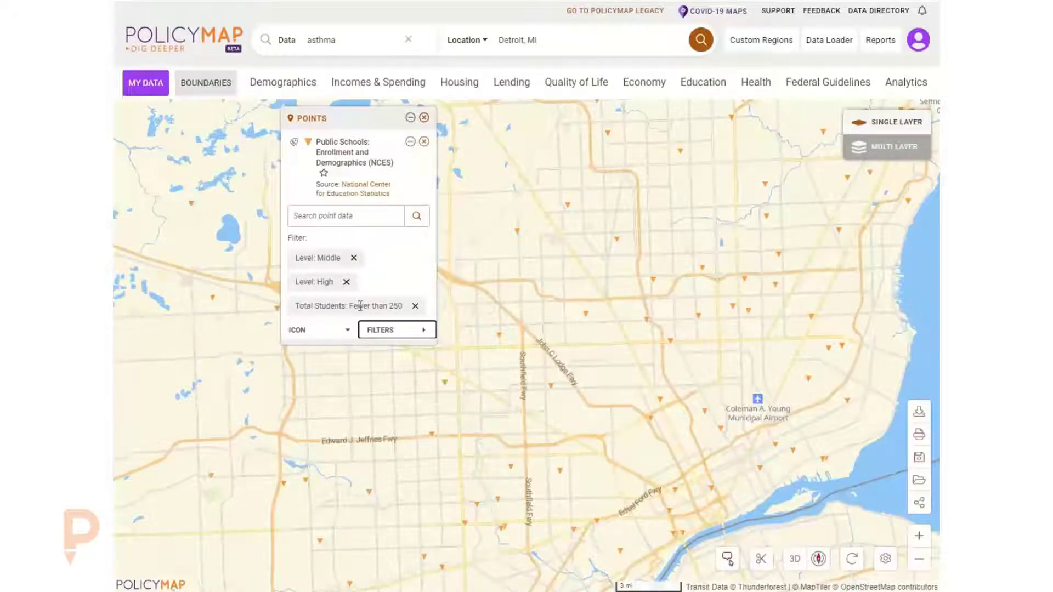
- Add a Student/Teacher Ratio filter of less than 13 to the school points
click(386, 333)
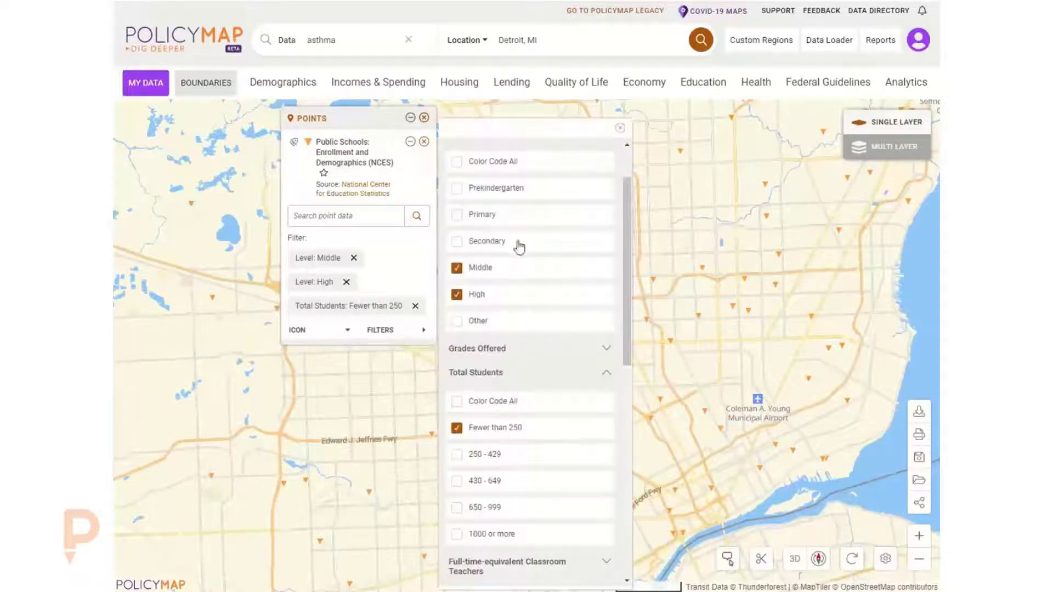
click(490, 379)
scroll(543, 427, down, 5)
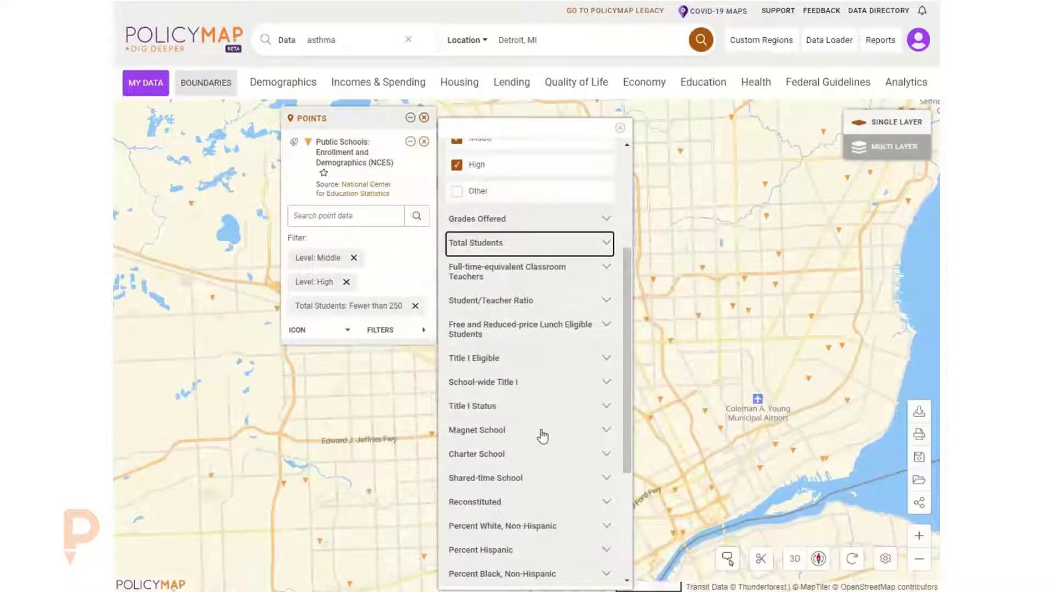
click(496, 303)
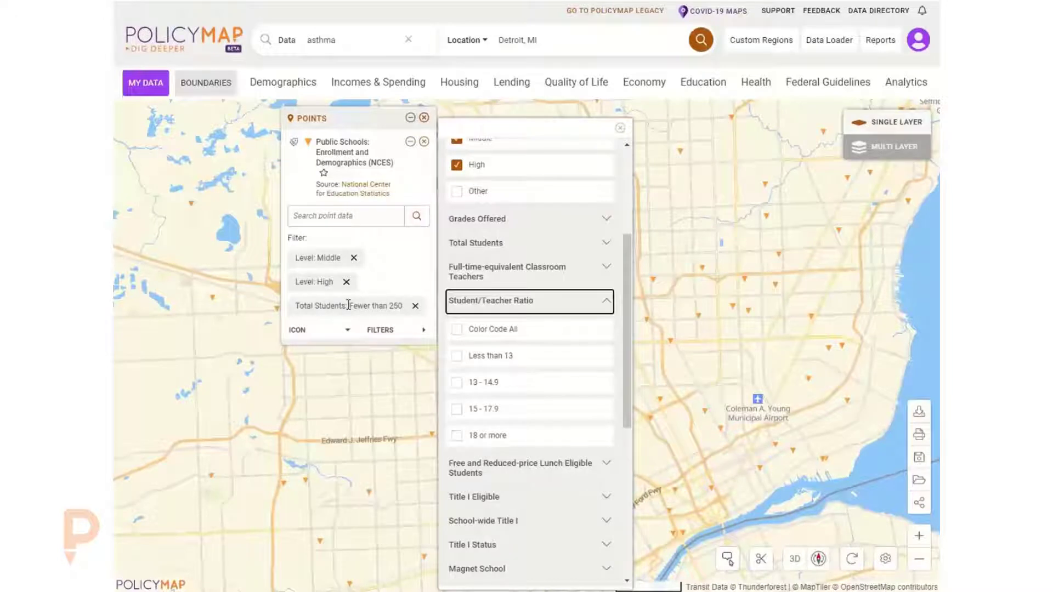
click(497, 358)
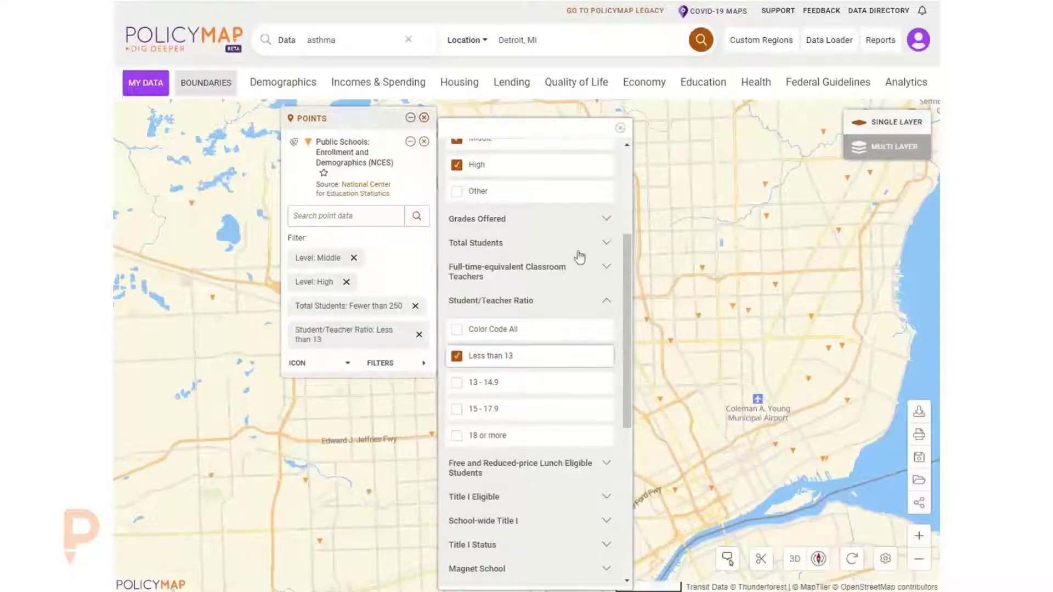
click(620, 130)
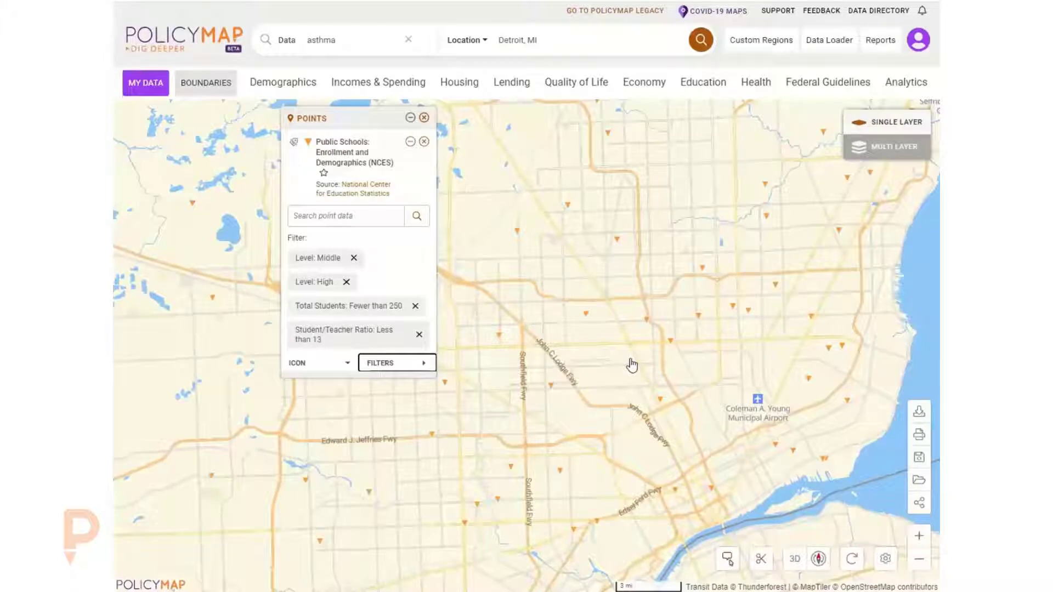
- Restyle the school point icons as medium-sized yellow circles
click(404, 262)
click(305, 365)
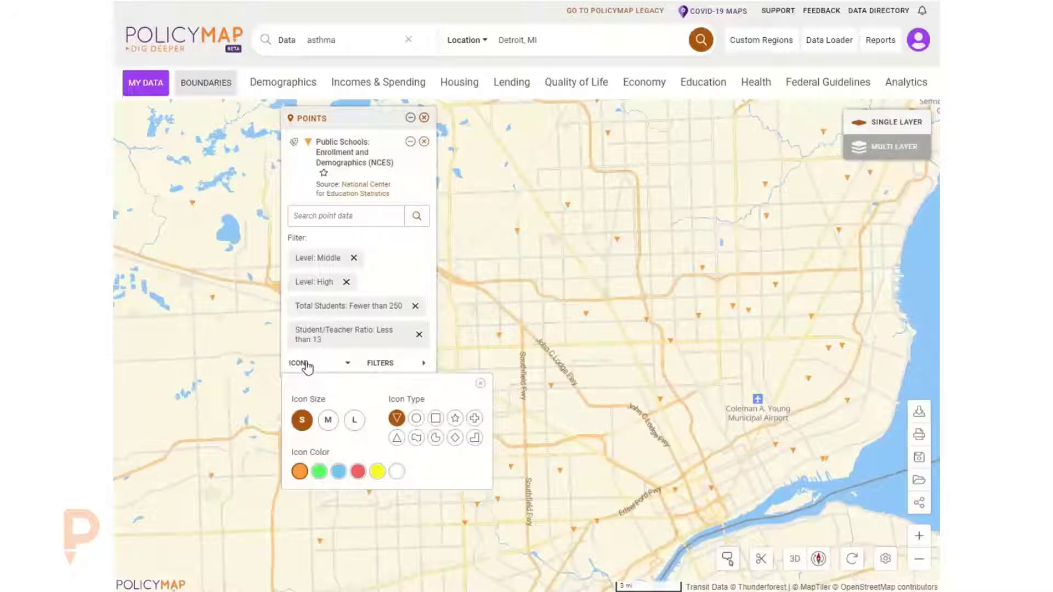
click(328, 421)
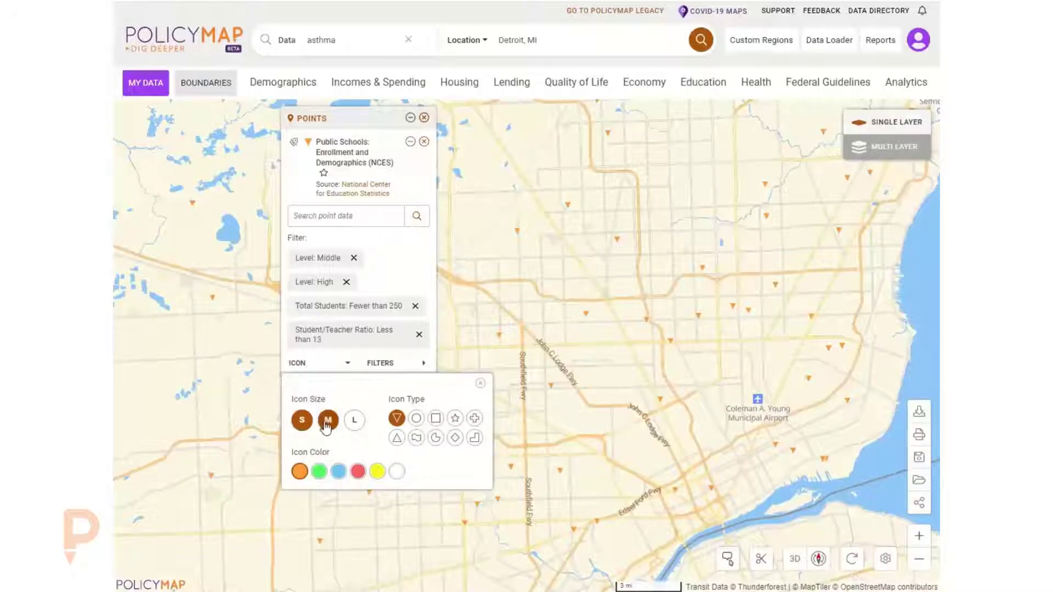
click(357, 471)
click(416, 418)
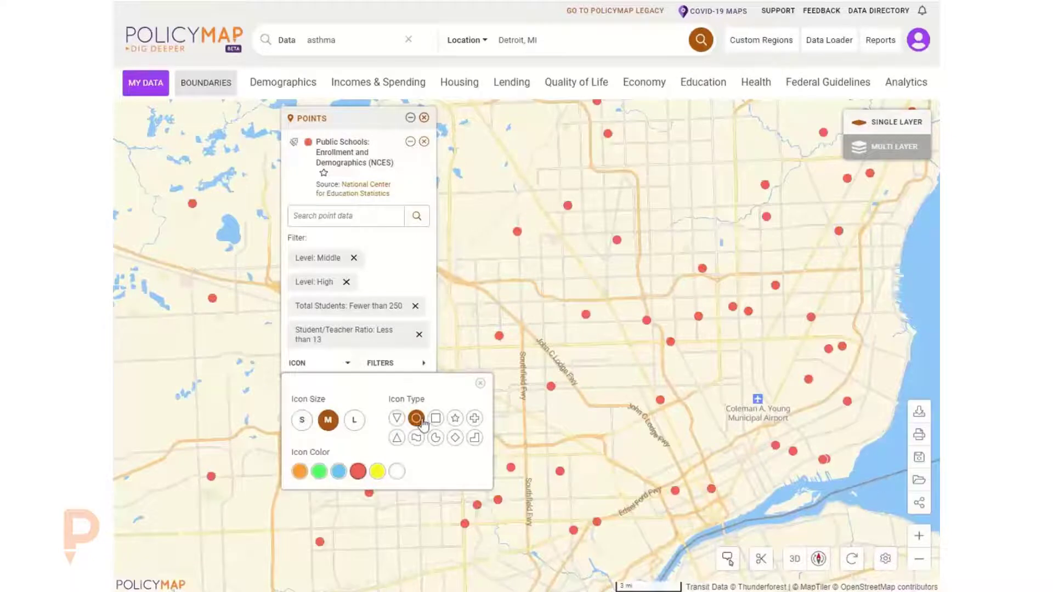
click(377, 472)
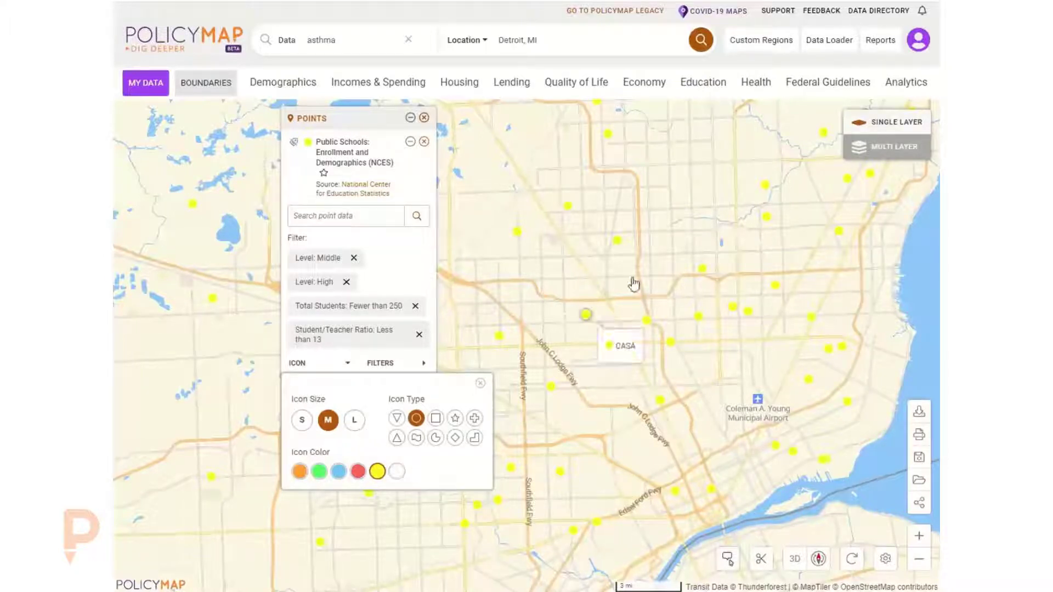
click(393, 269)
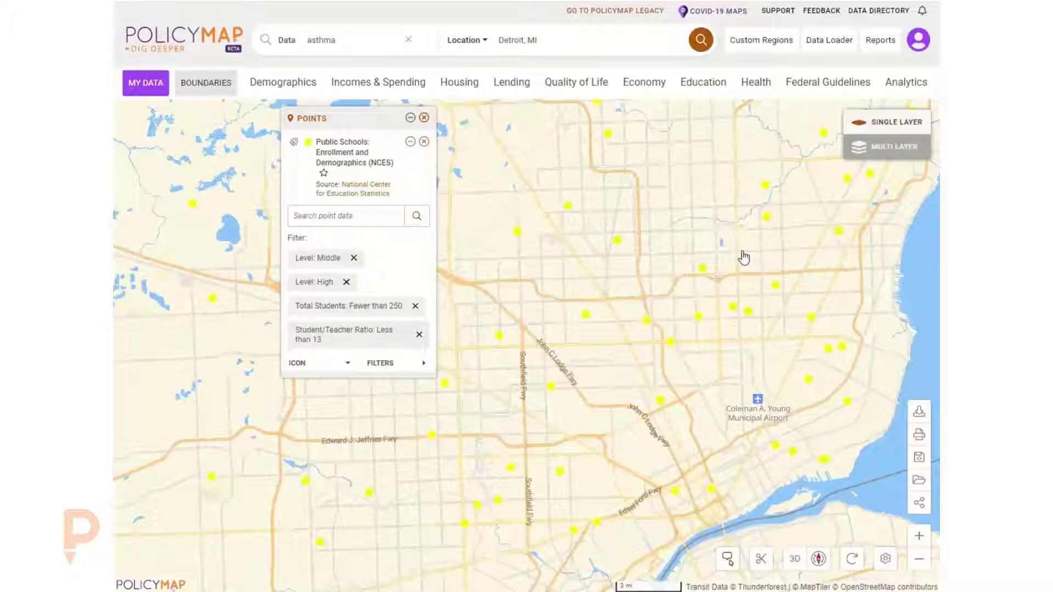
- Add the Hospitals point layer from the health facility locations data
click(756, 82)
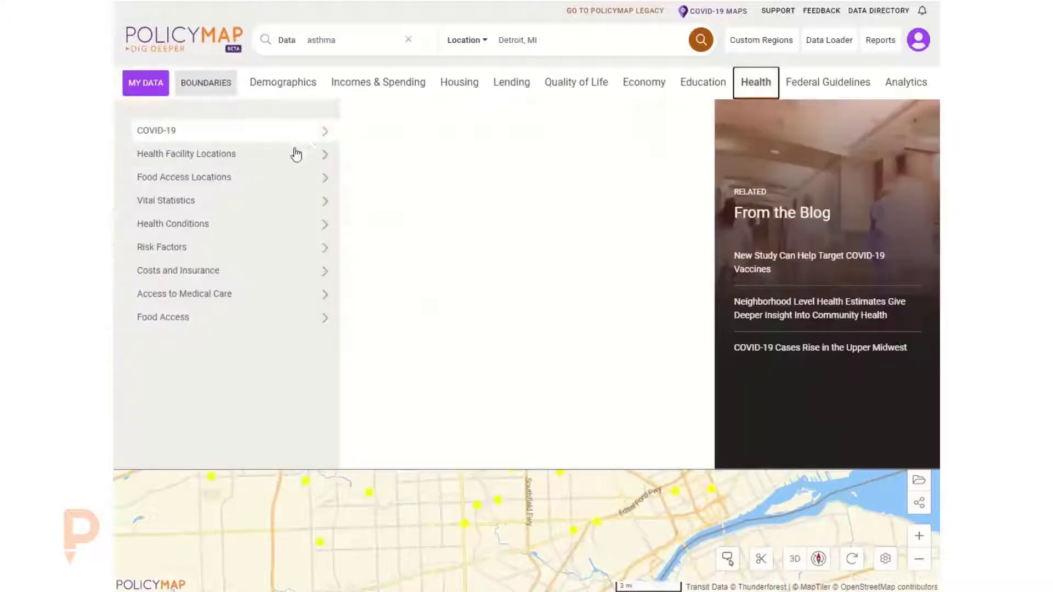
mouse_move(294, 156)
mouse_move(404, 160)
drag(565, 155, 570, 159)
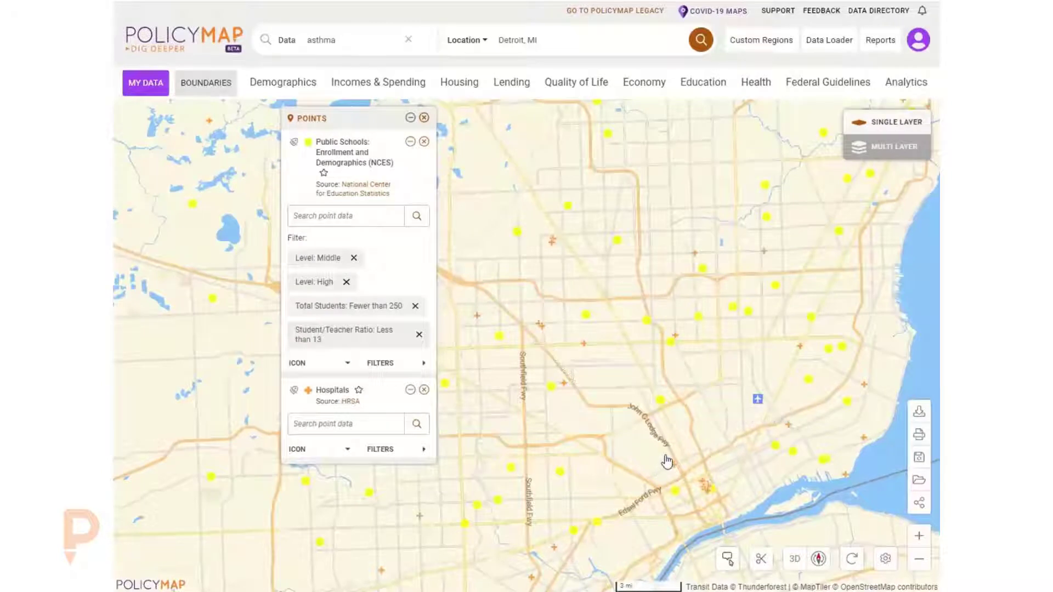
- Filter the hospital points to the Childrens facility type
click(380, 449)
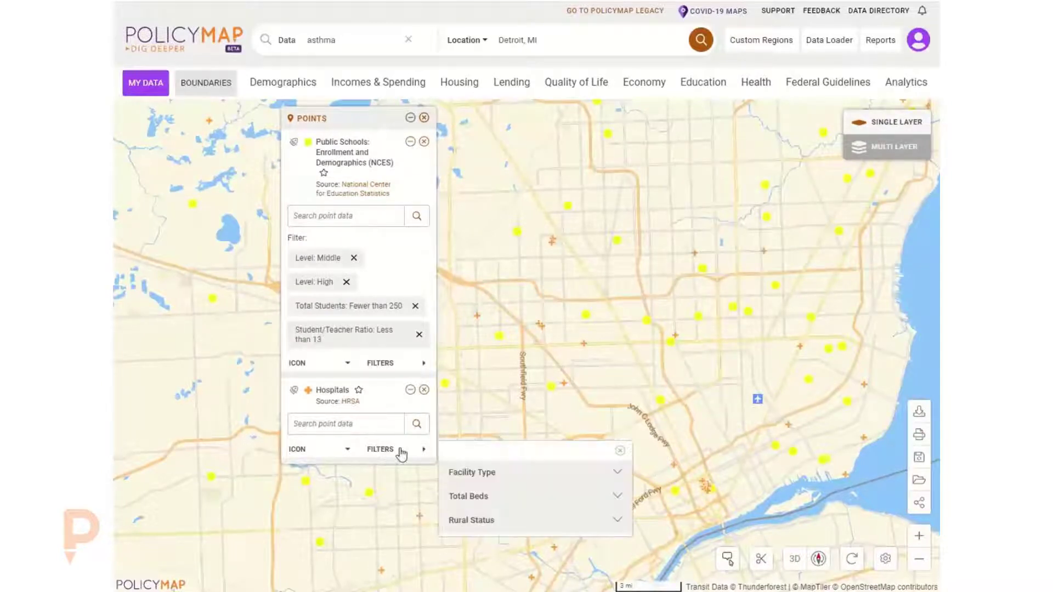
click(481, 475)
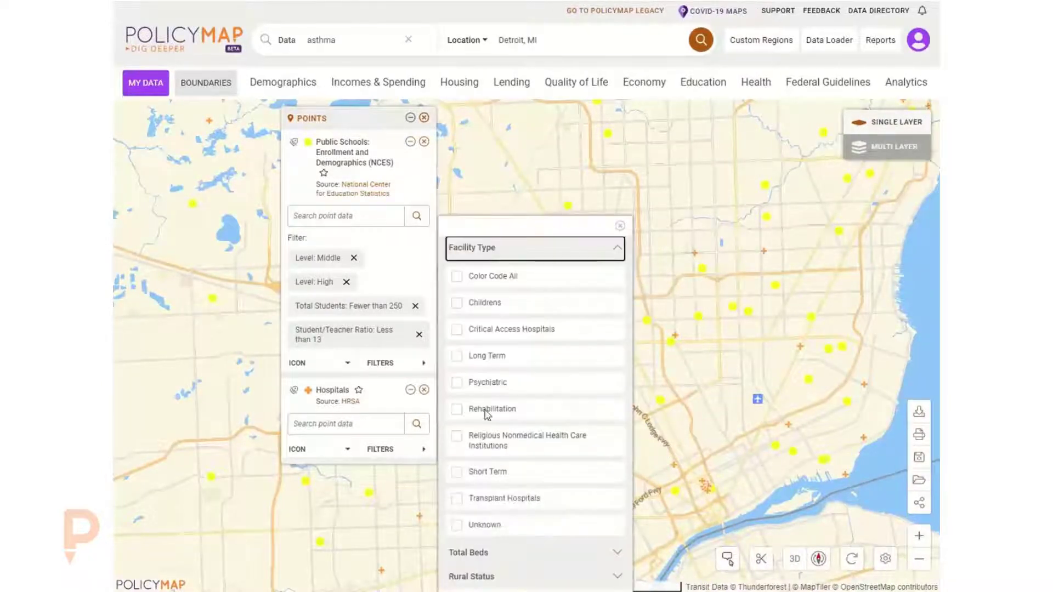
click(486, 303)
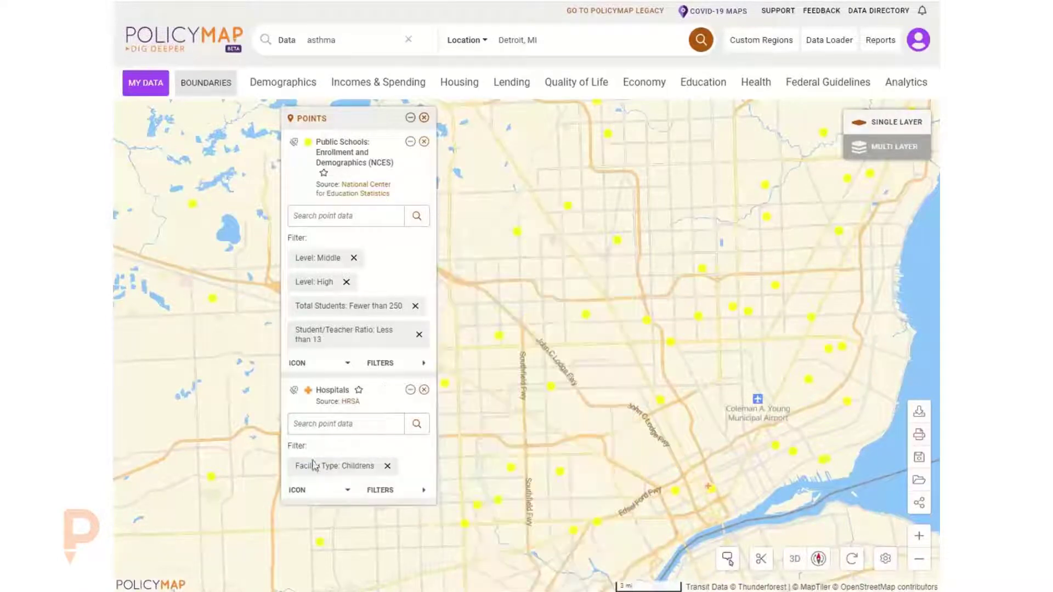
- Set the hospital point icons to red and remove the Childrens facility type filter
click(303, 492)
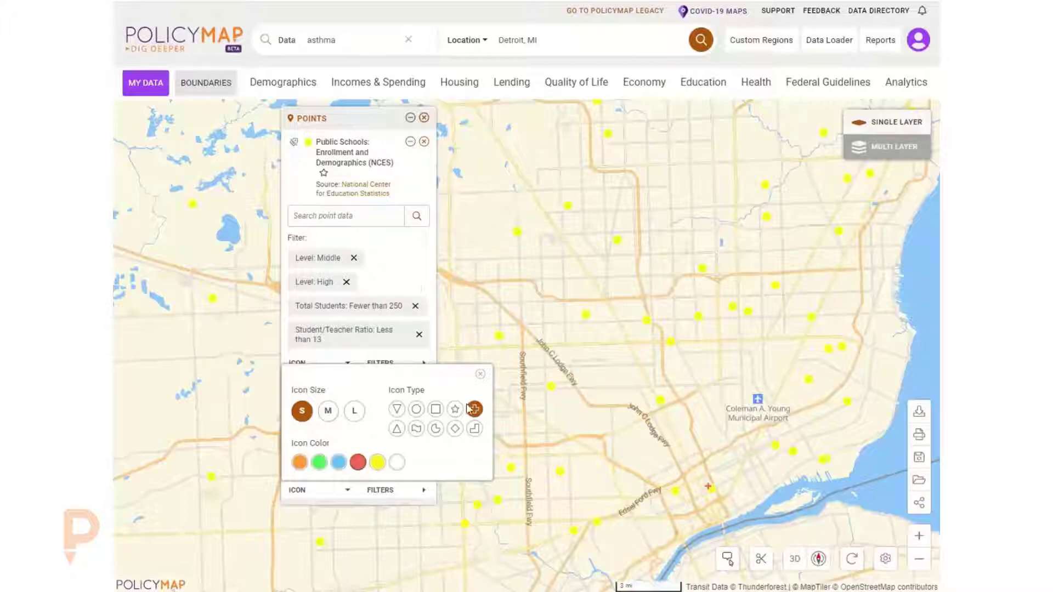
click(480, 375)
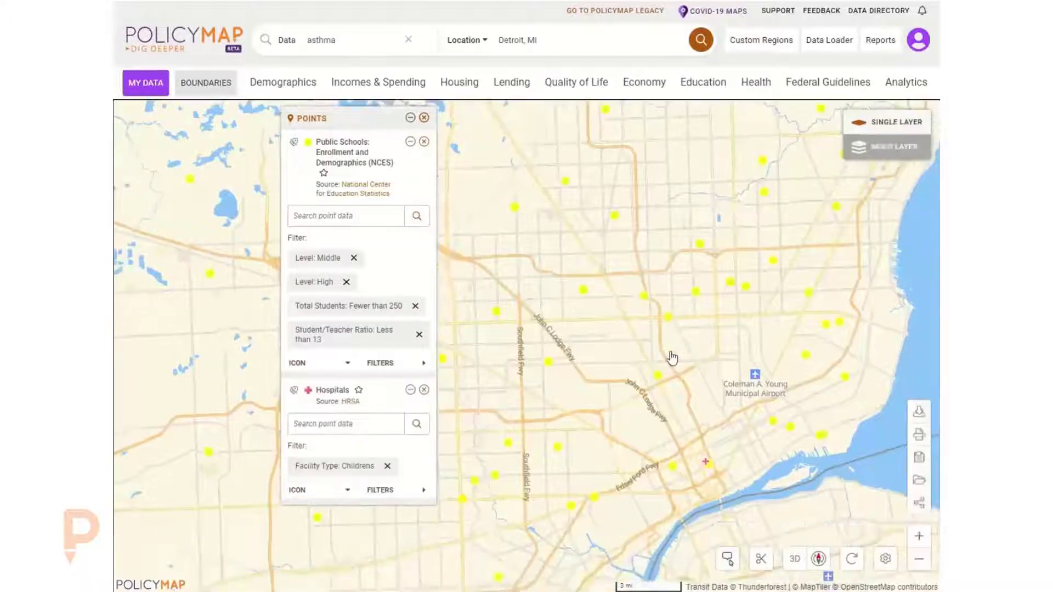
drag(672, 358, 718, 342)
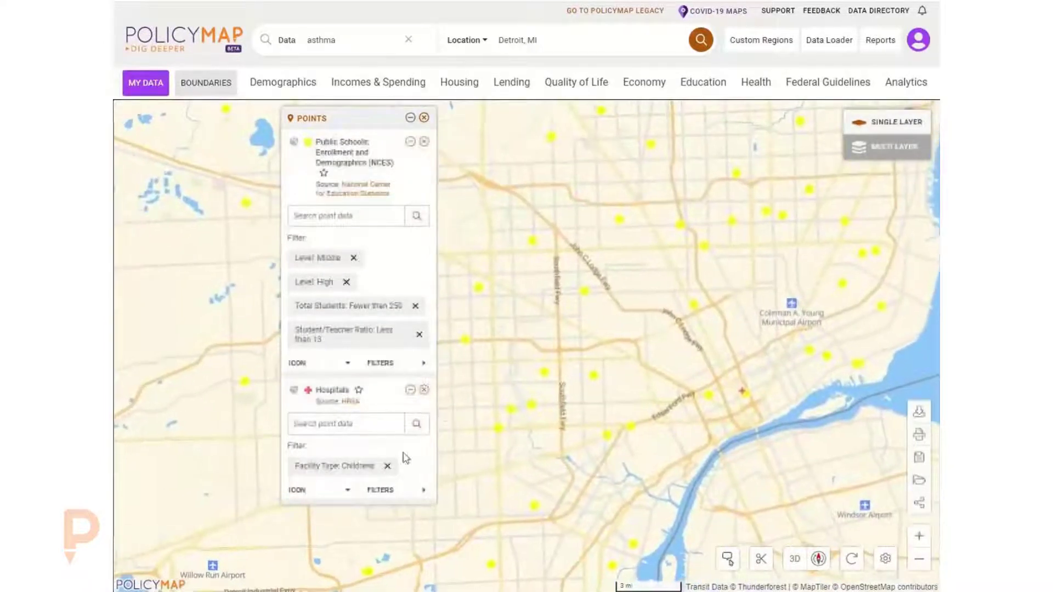
click(388, 466)
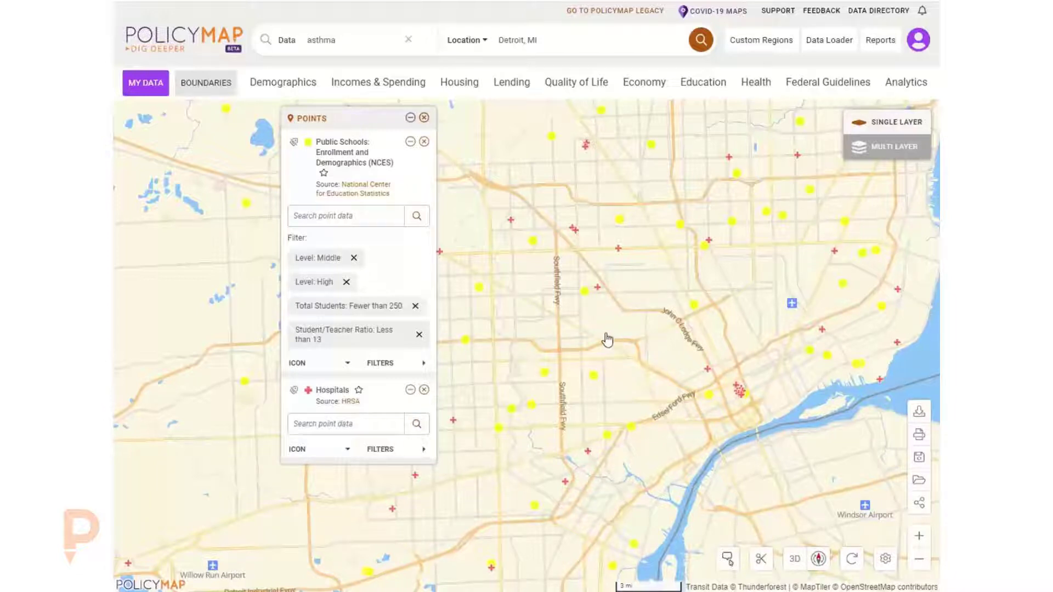
- Add the median household income for all households as a shaded map layer
click(358, 87)
click(292, 132)
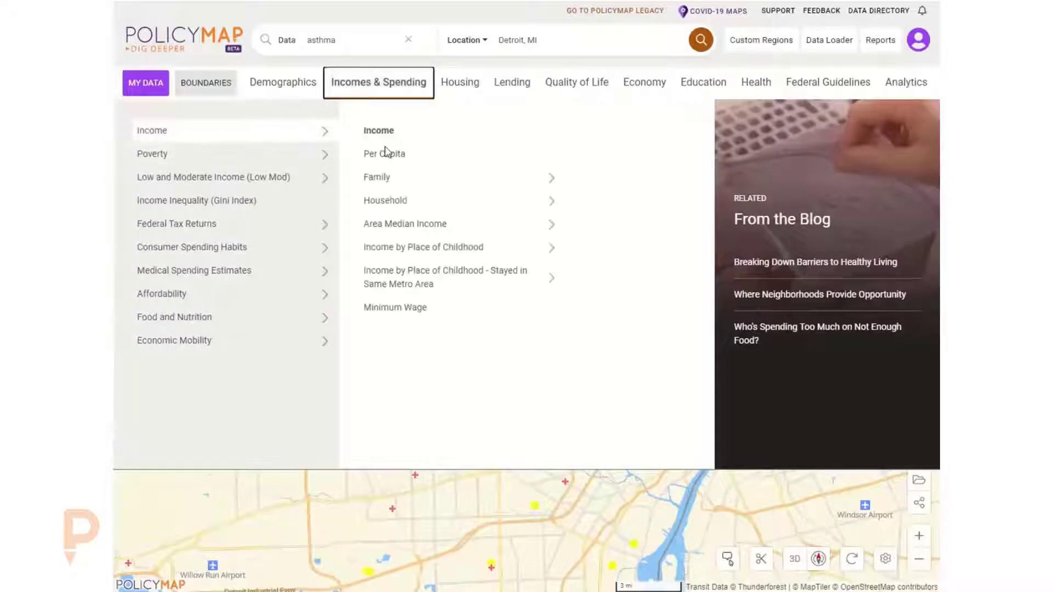
click(498, 207)
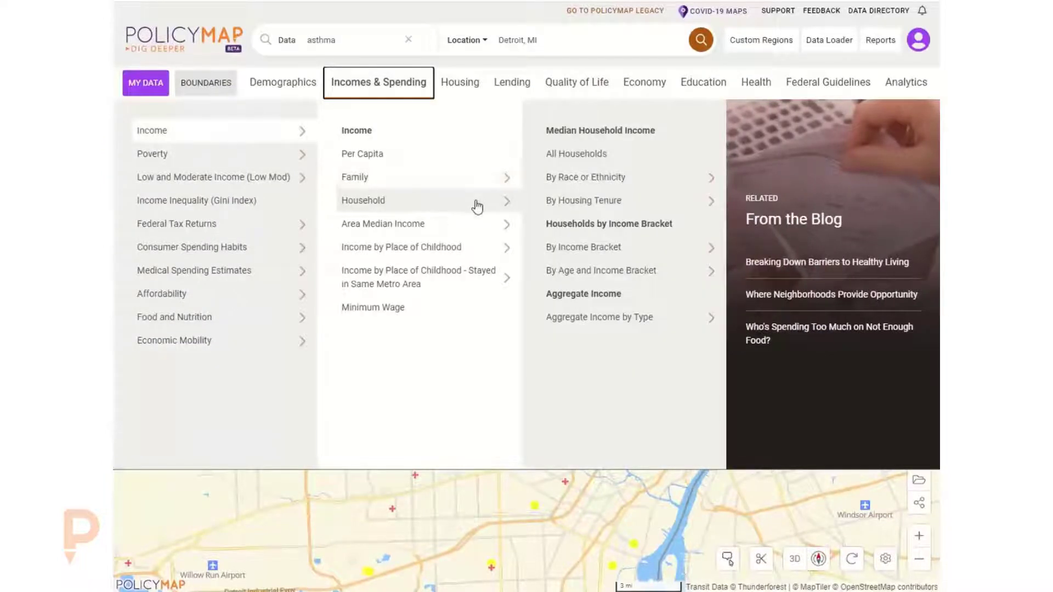
click(558, 156)
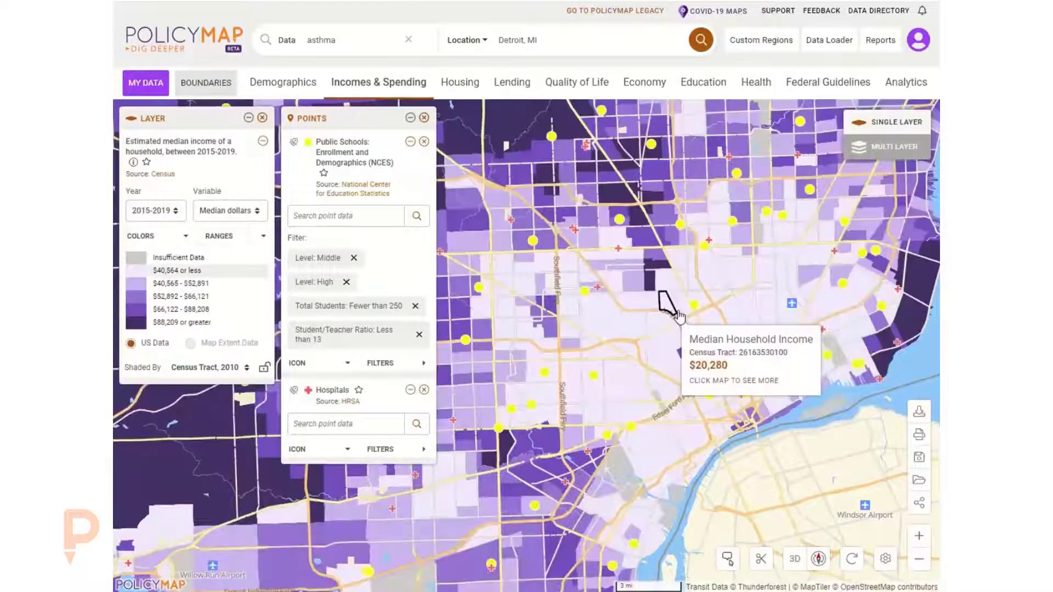
drag(643, 339, 684, 330)
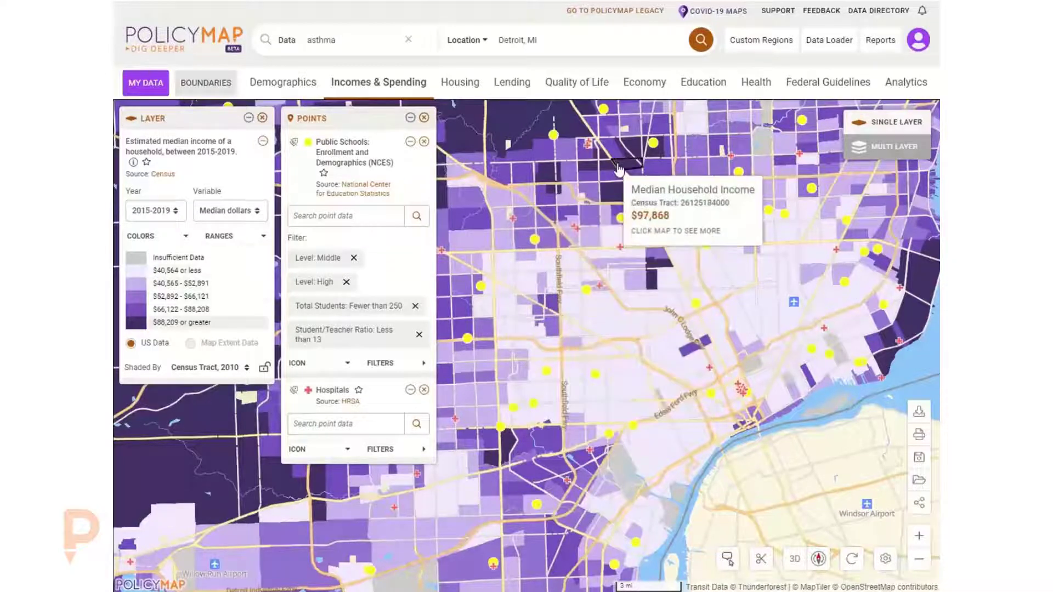
- Open the image export dialog and examine editing the map title
click(920, 436)
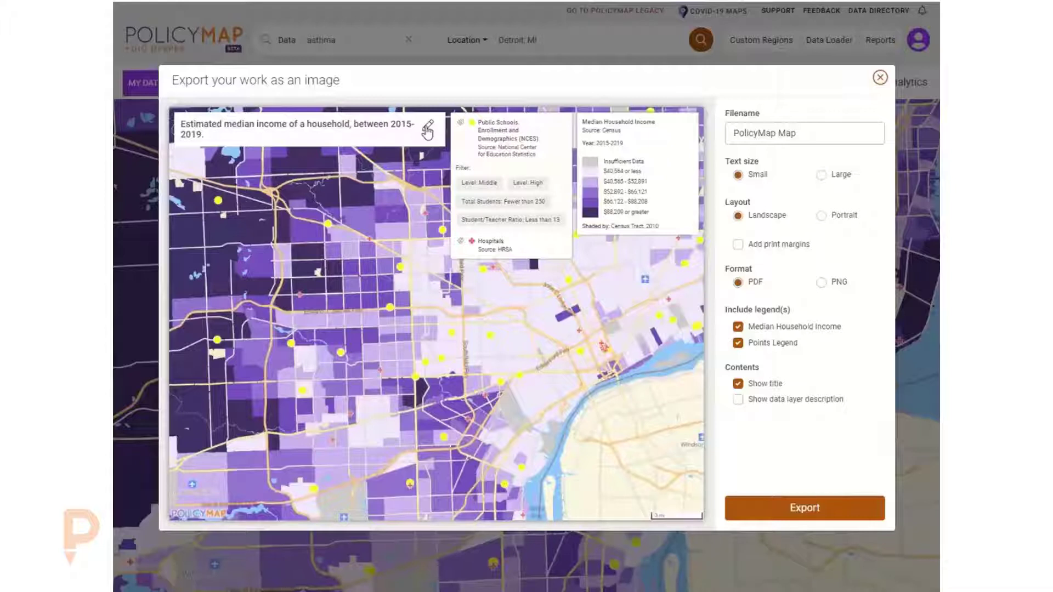
click(427, 129)
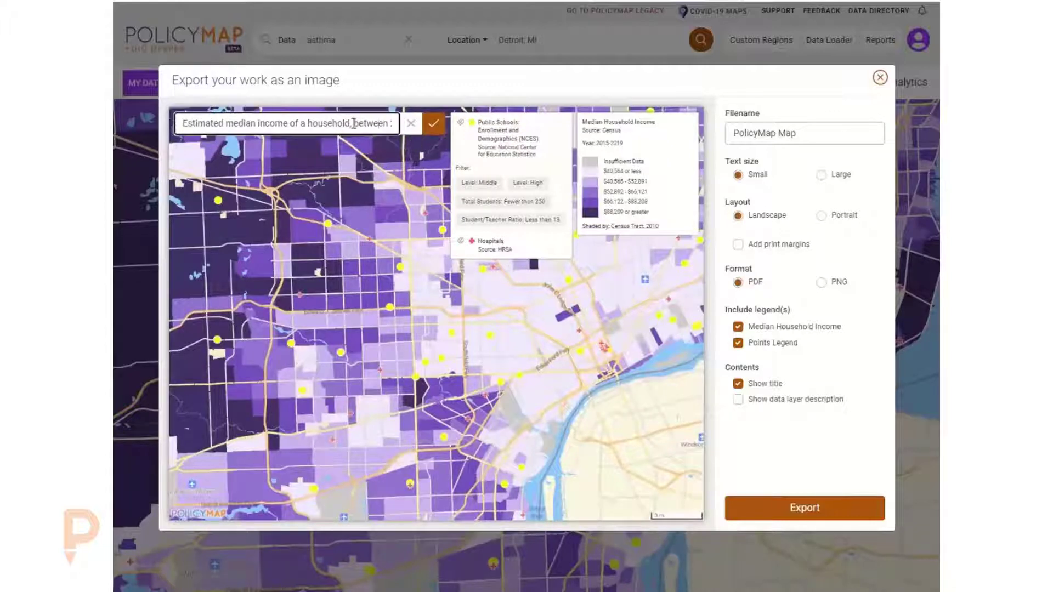
drag(378, 124, 412, 126)
click(387, 122)
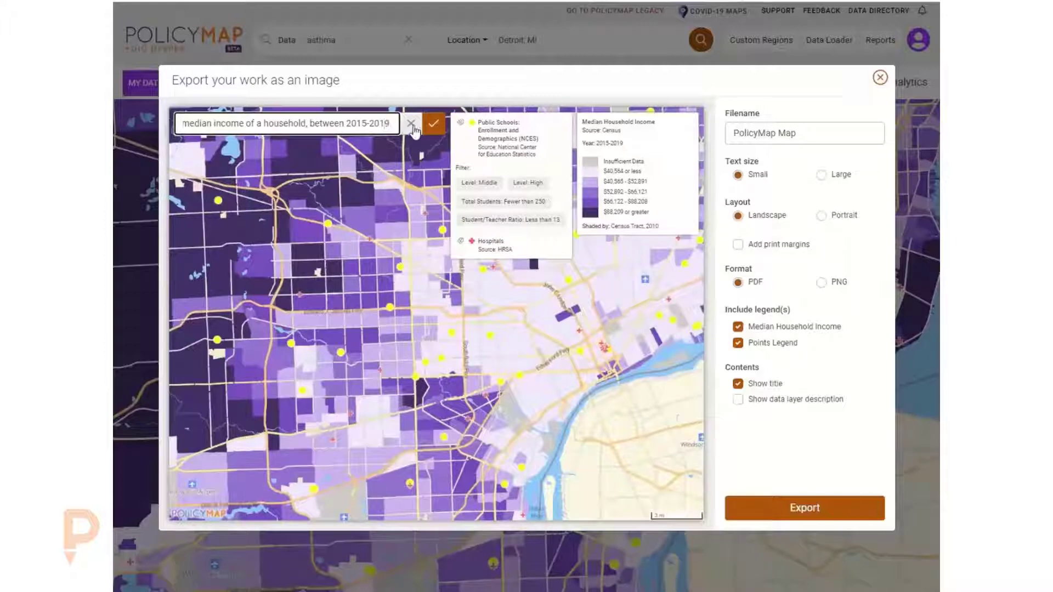
click(433, 124)
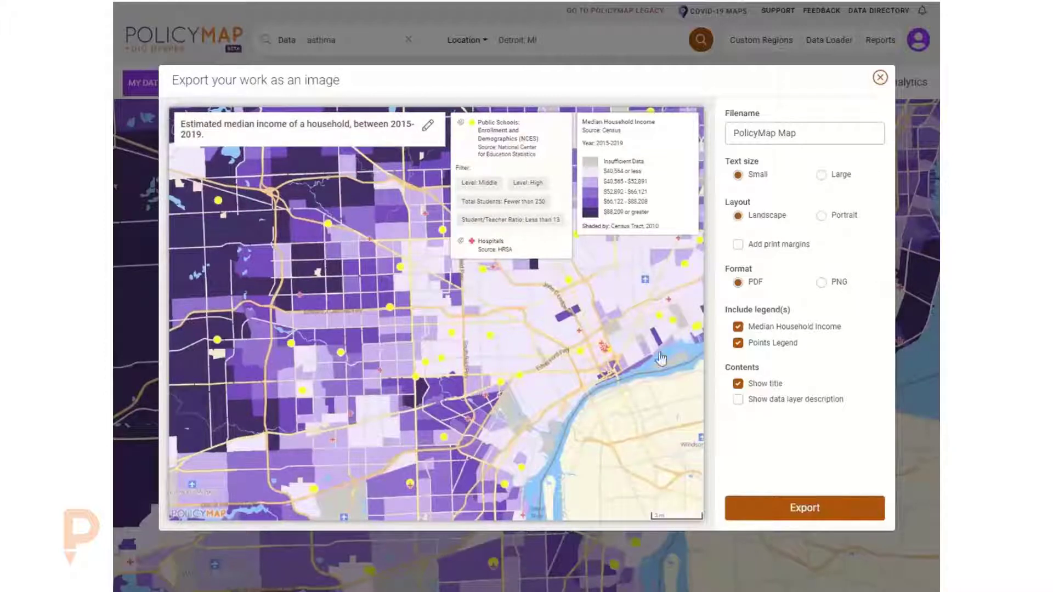
click(880, 78)
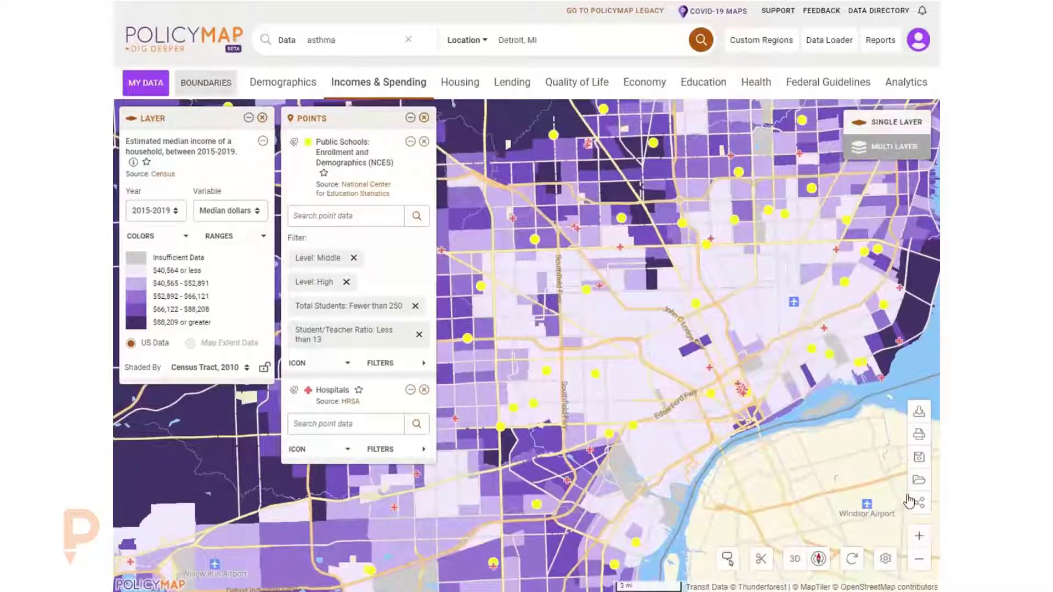
- Open the image export preview and reposition the map extent inside it
click(917, 435)
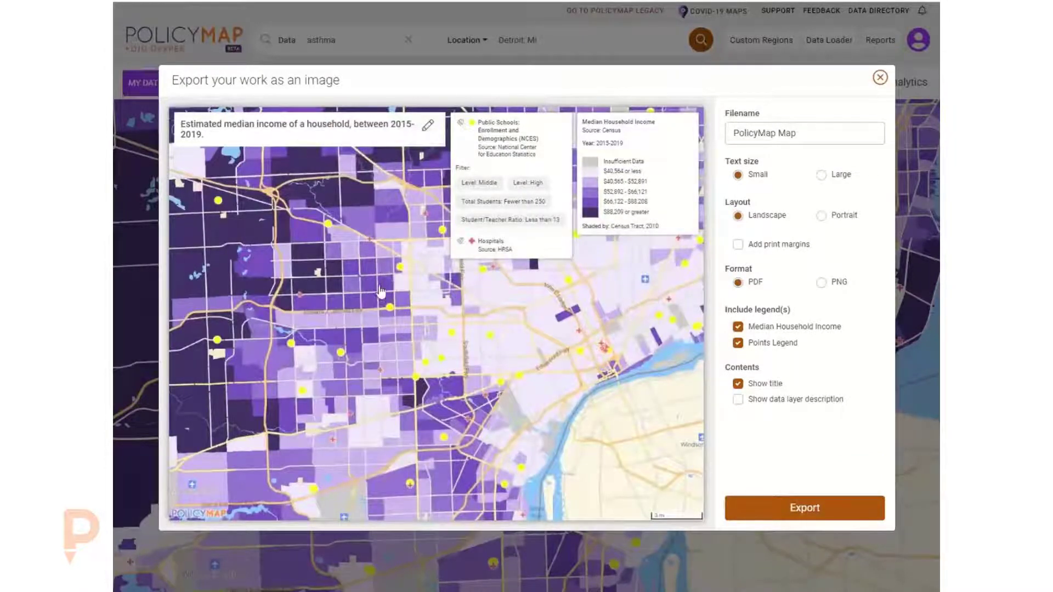
drag(376, 295, 298, 258)
scroll(298, 258, up, 3)
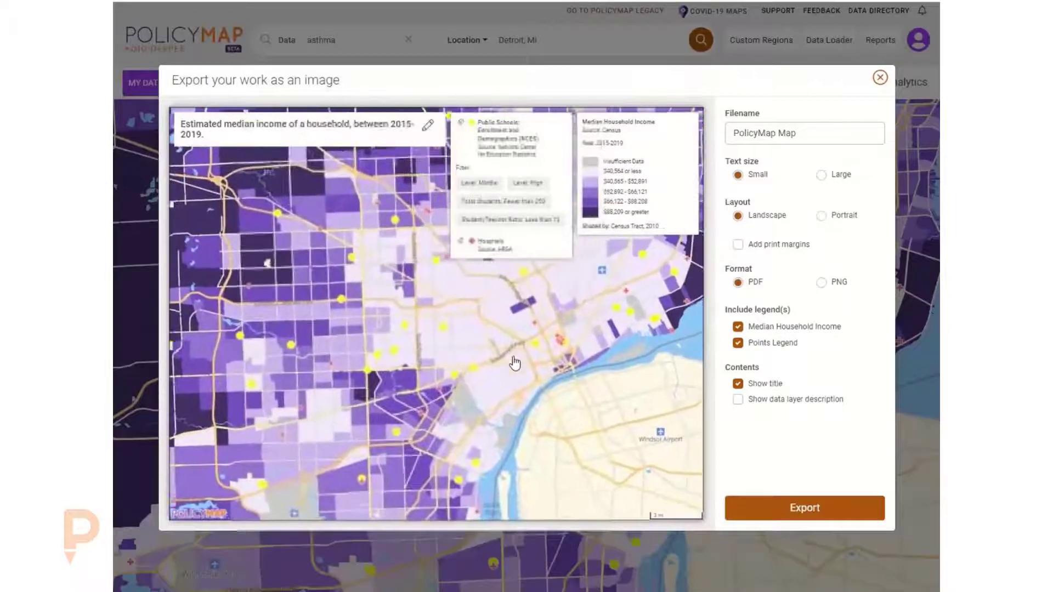
scroll(382, 350, down, 3)
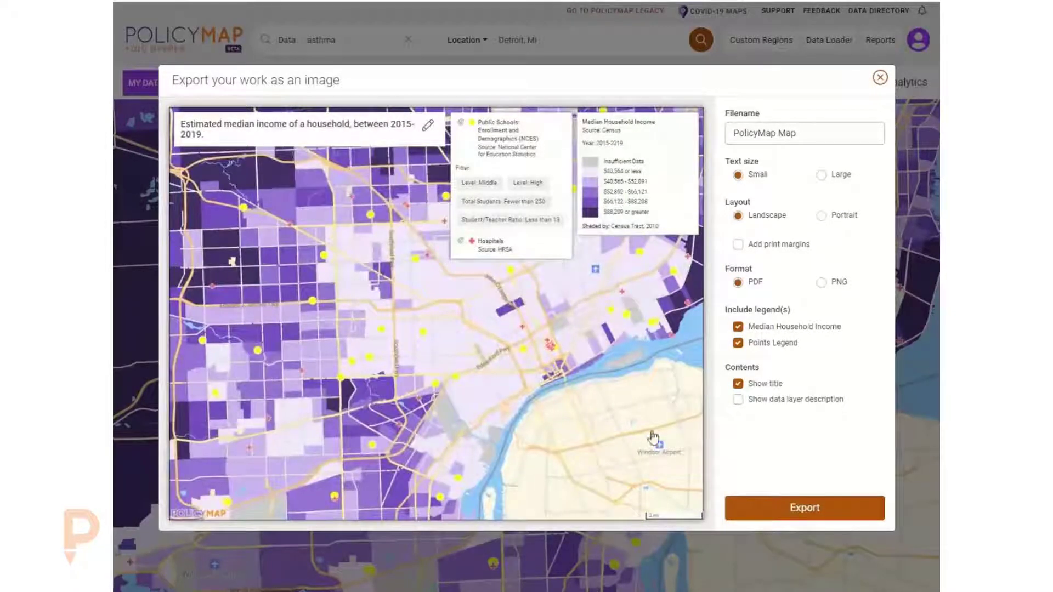
click(881, 78)
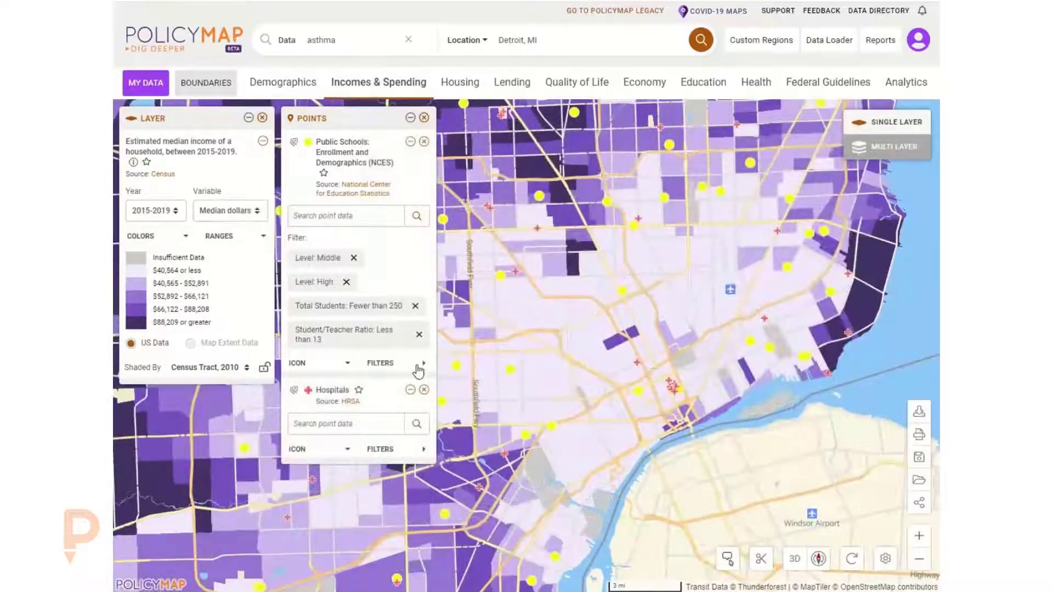
- Remove the points panel layers and the median household income layer from the map
click(424, 118)
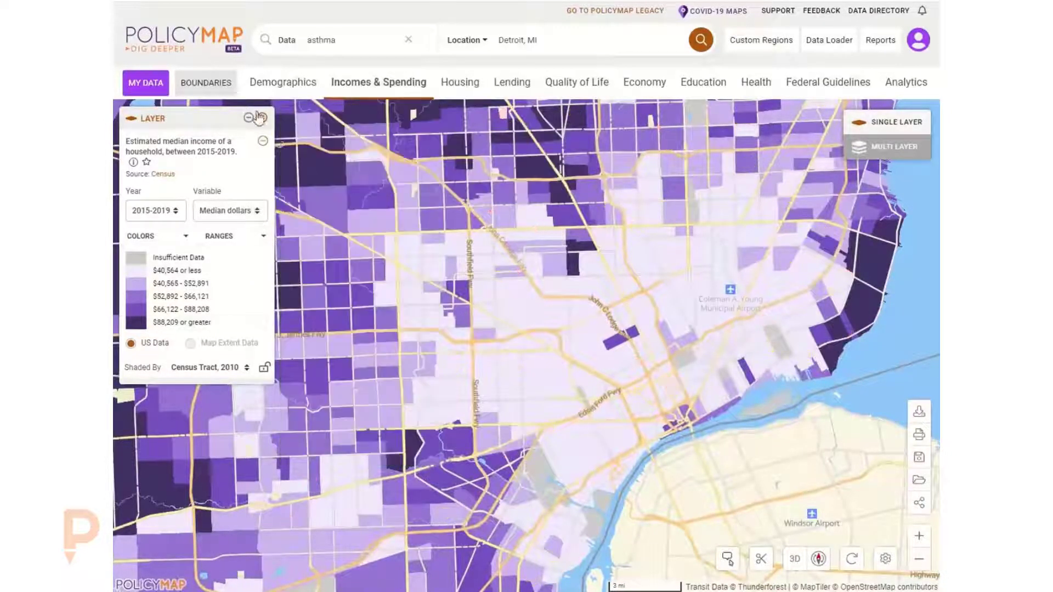
click(262, 118)
scroll(479, 340, down, 1)
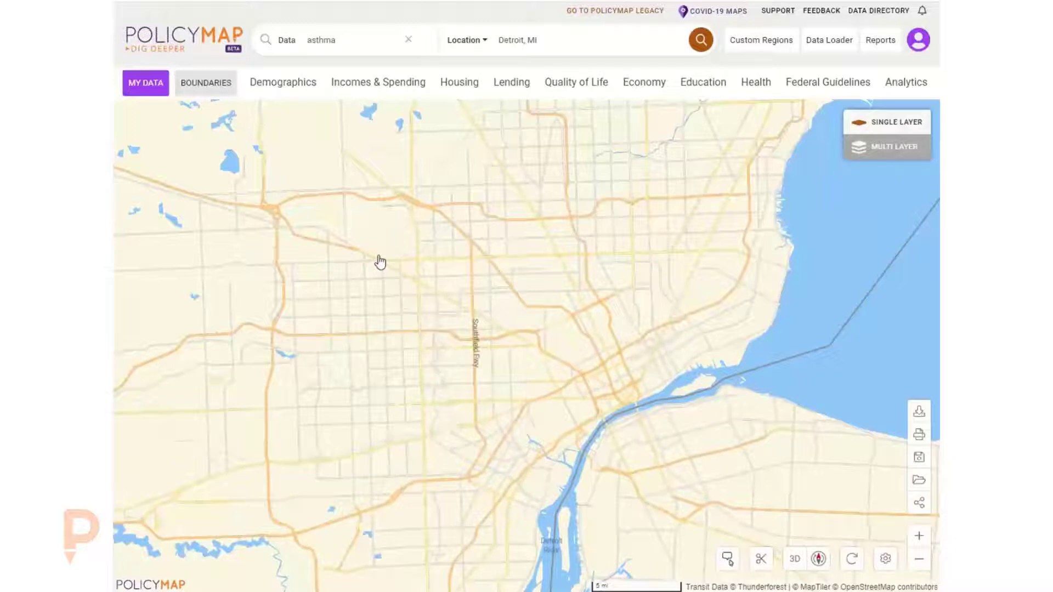
- Switch to Multi Layer mode and add median household income for all households
drag(379, 255, 437, 295)
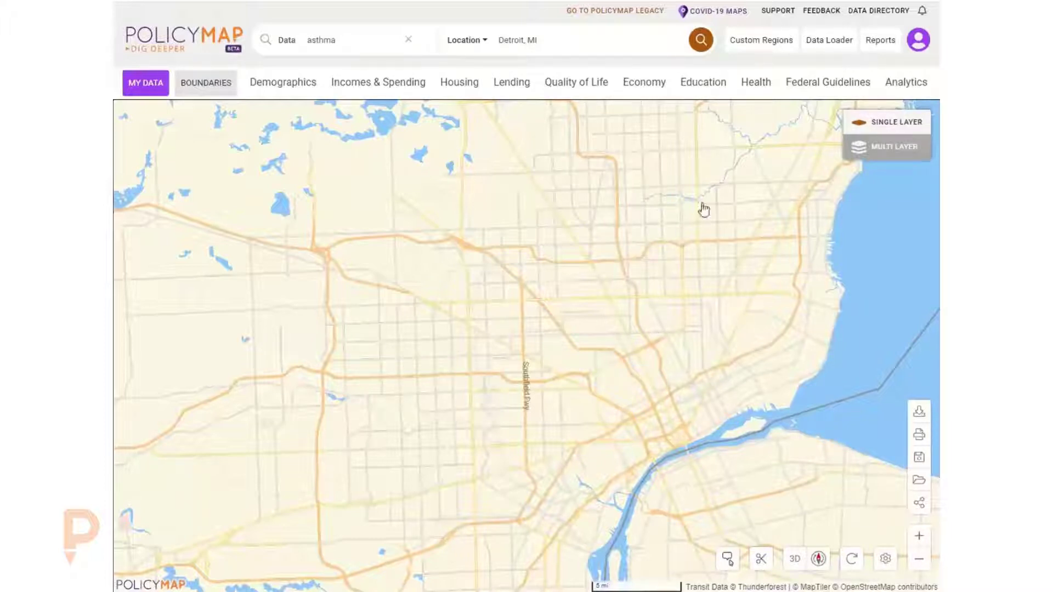
click(884, 155)
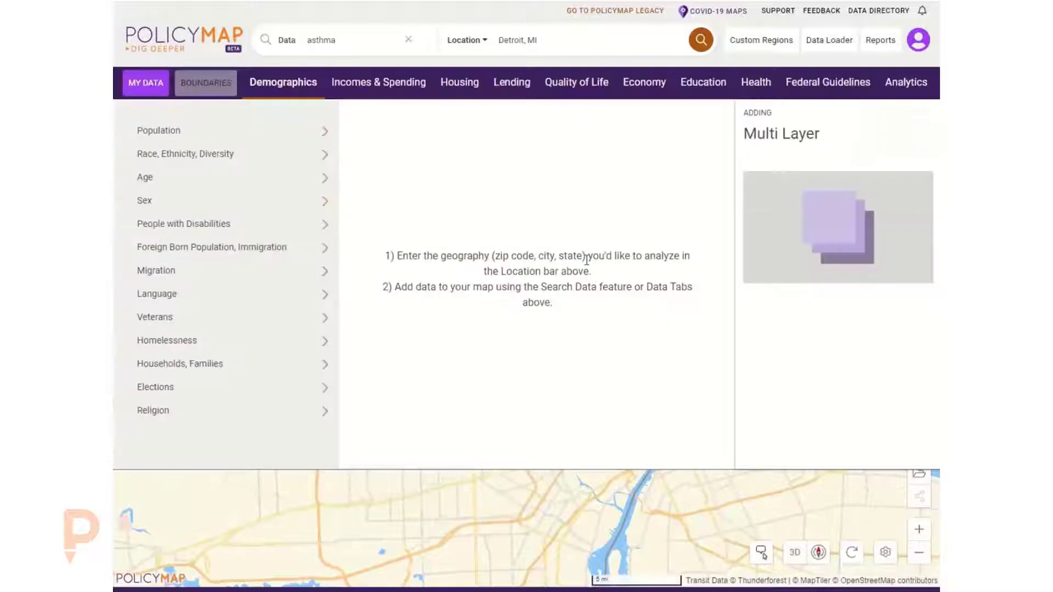
click(354, 85)
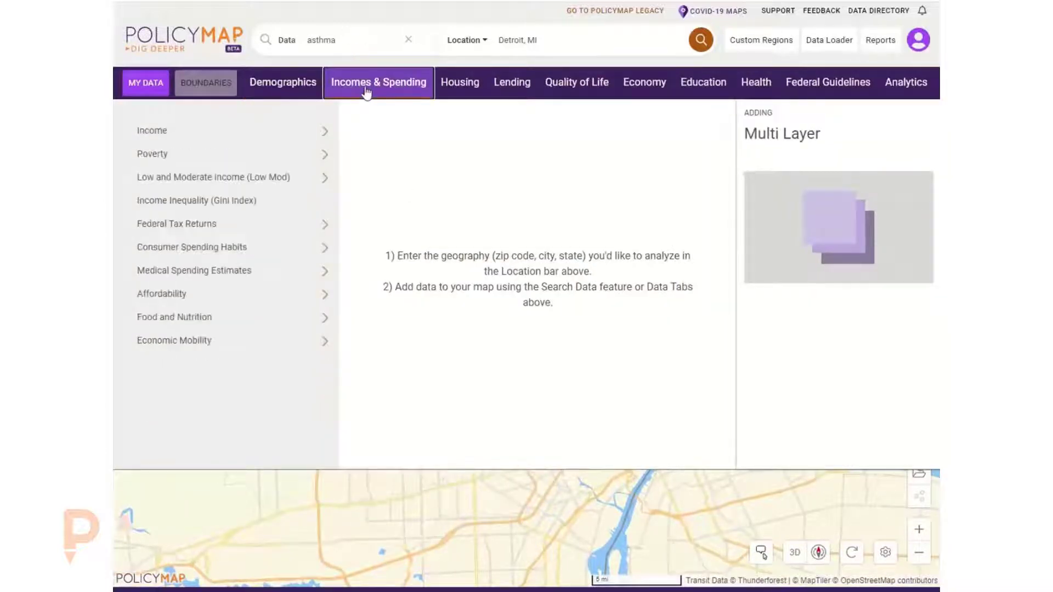
click(314, 133)
click(514, 205)
click(586, 155)
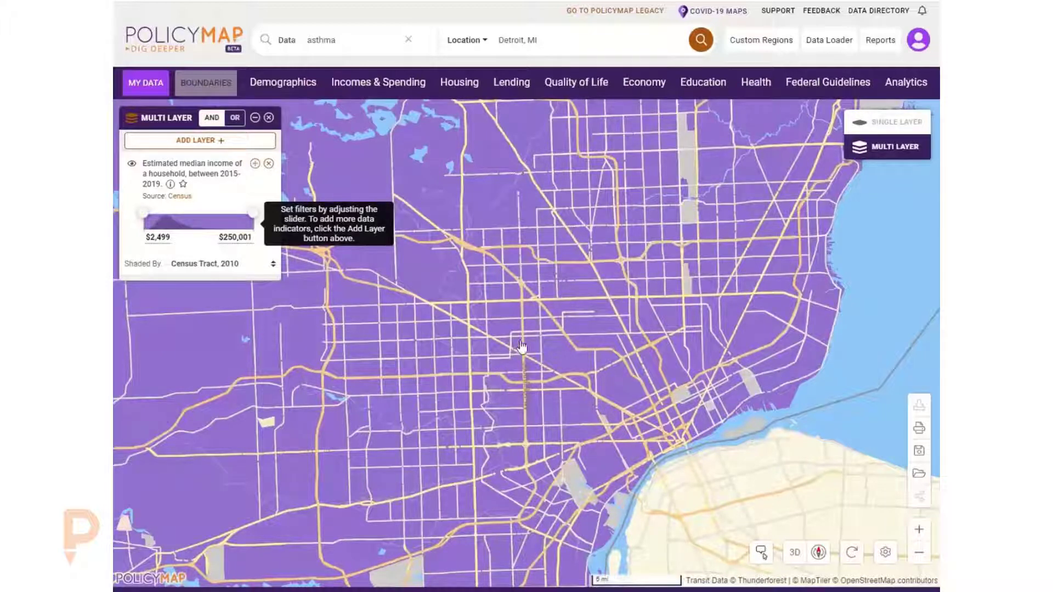
- Switch back to Single Layer mode, keeping the currently displayed income layer
click(855, 123)
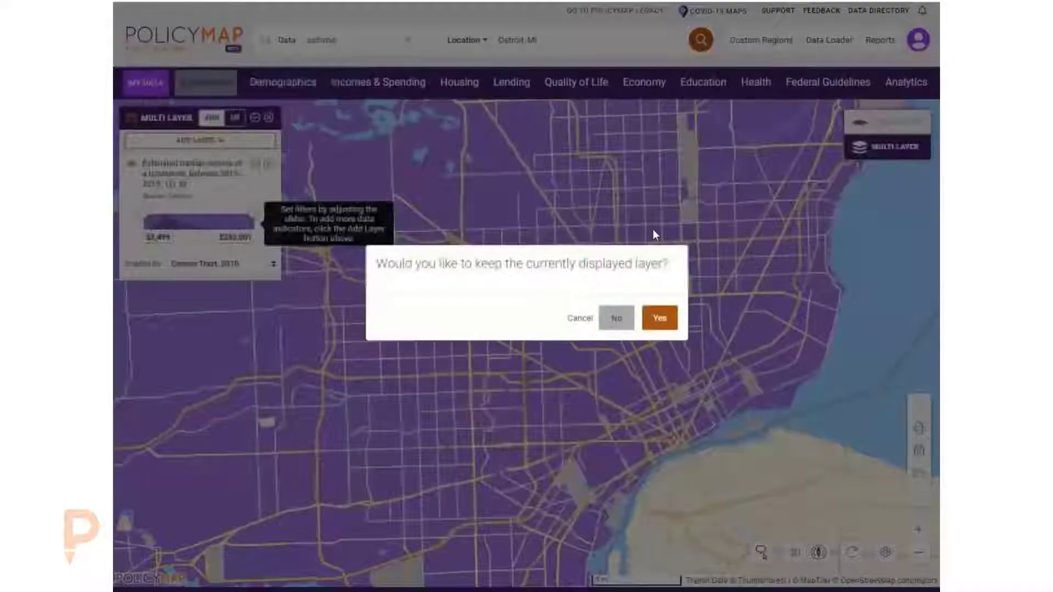
click(658, 325)
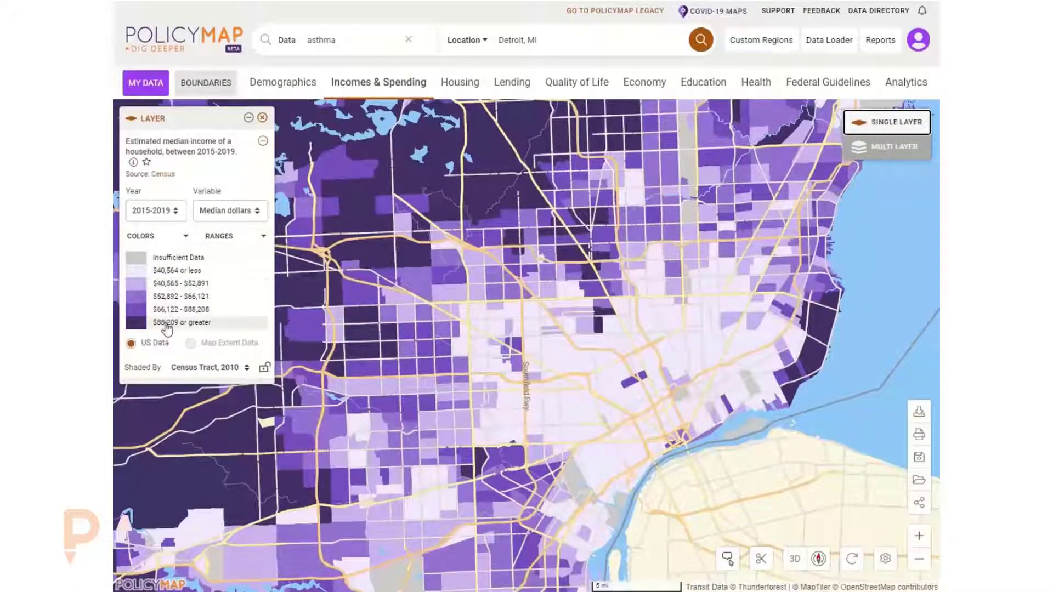
- Switch to Multi Layer mode and lower the income filter's upper limit to about $70,927
click(891, 147)
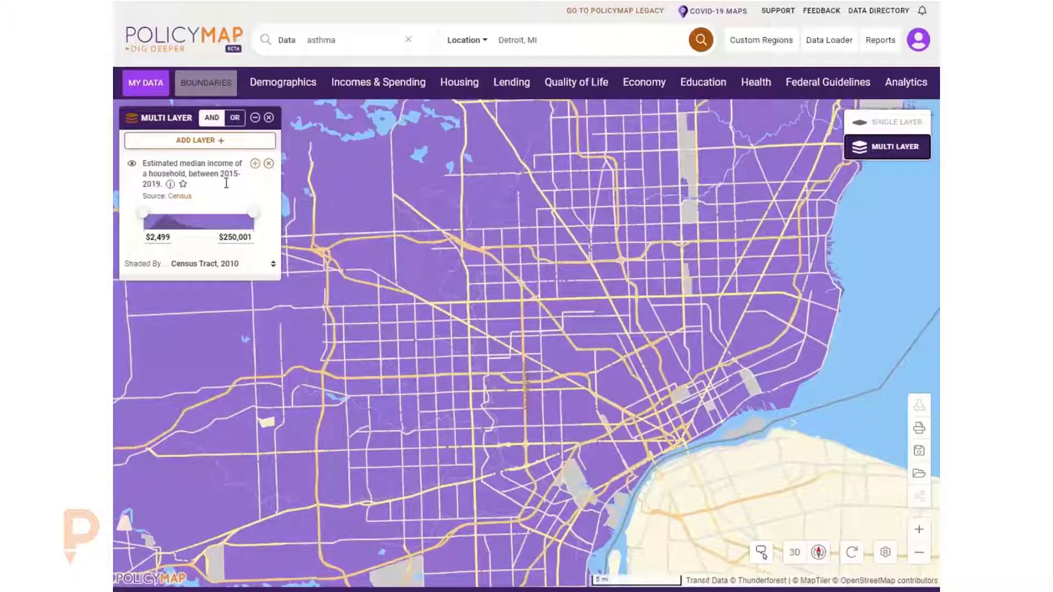
drag(254, 214, 174, 220)
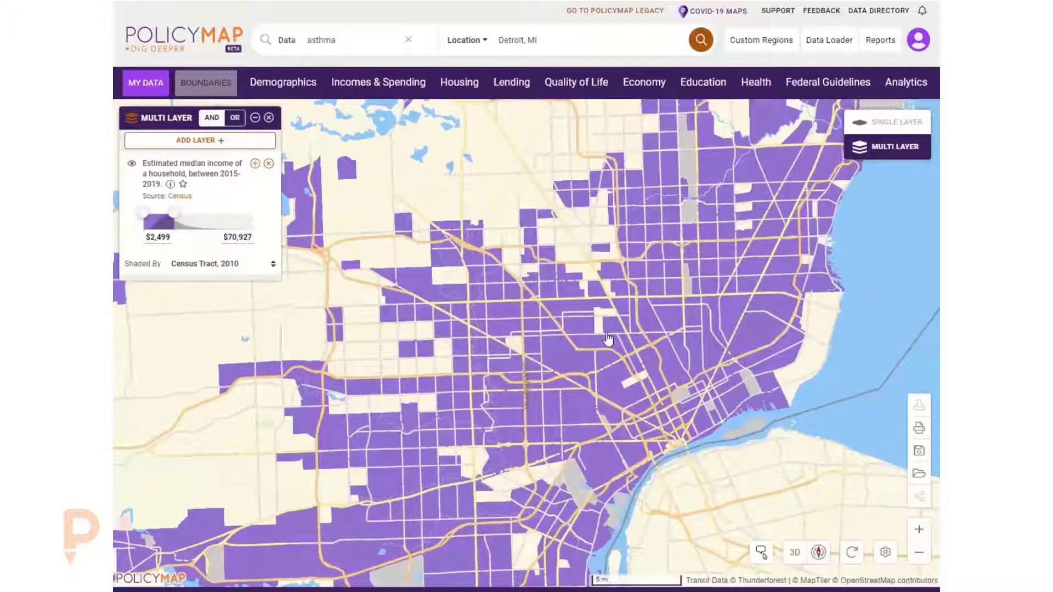
- Inspect a census tract's median household income and set the income filter range to $30,000 through $85,000
click(509, 317)
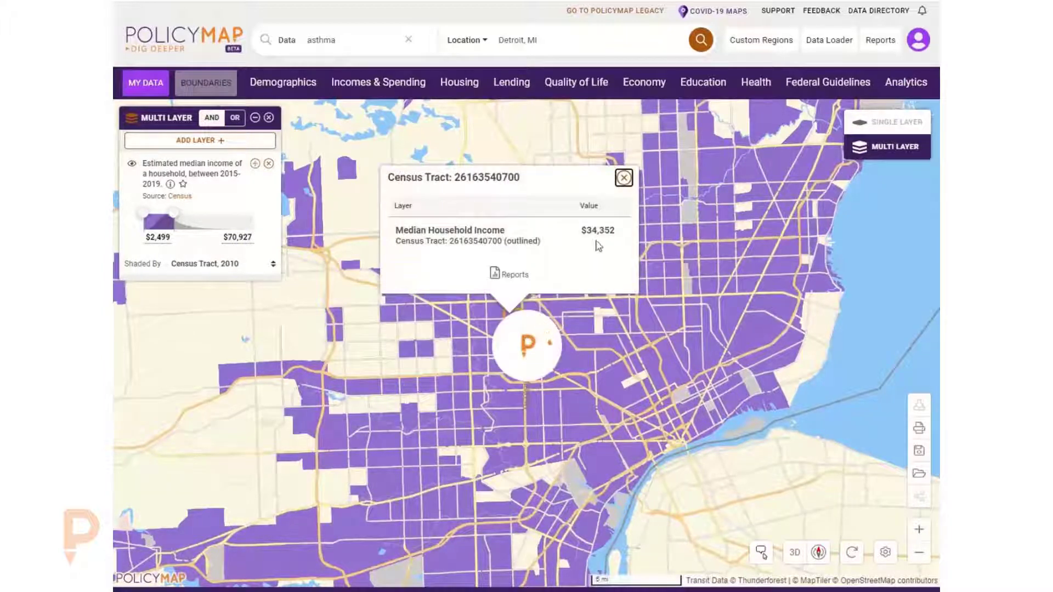
click(158, 237)
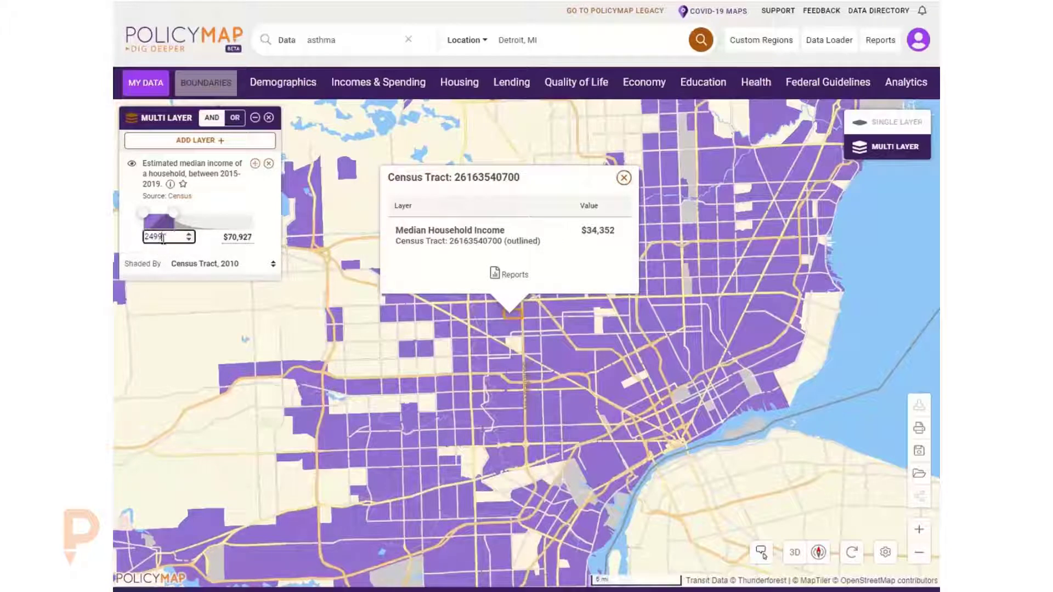
text(30000)
key(Return)
click(232, 240)
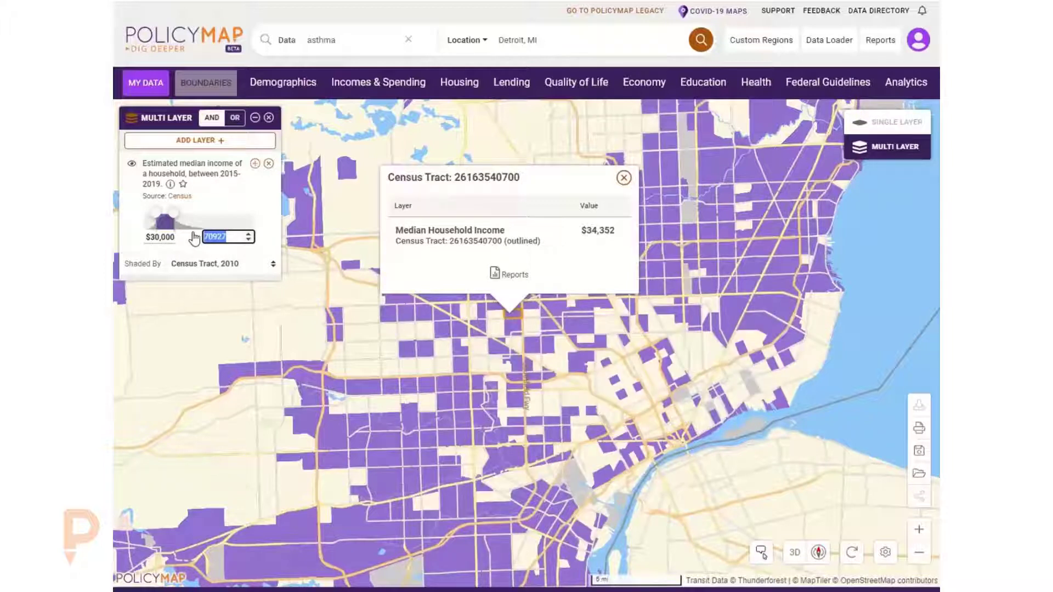
text(85,000)
key(Return)
click(623, 178)
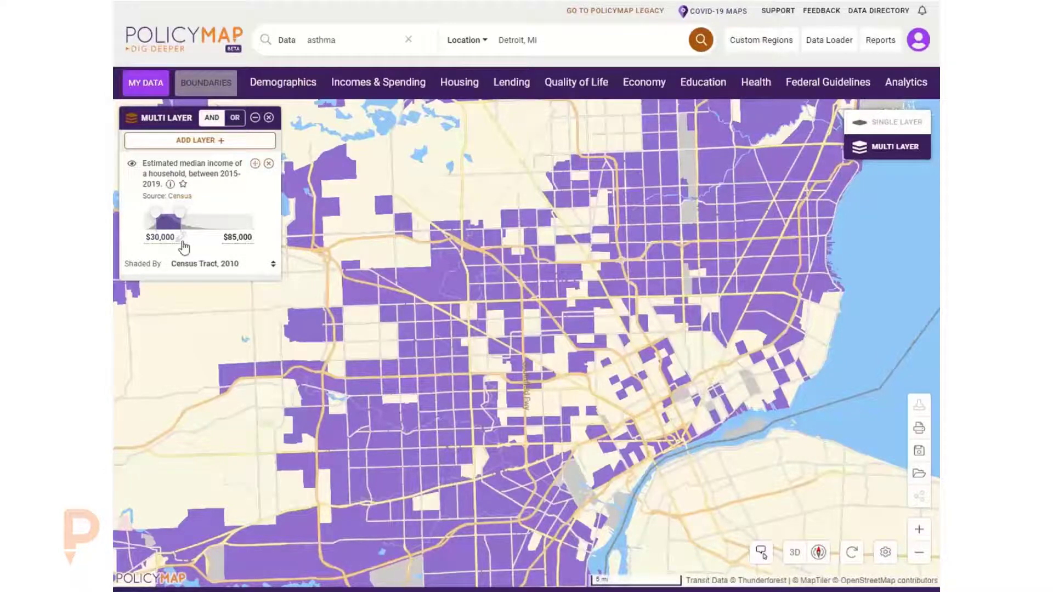
- Add the Healthcare Uninsured total layer from Health costs and insurance coverage data to the multi-layer map
click(758, 89)
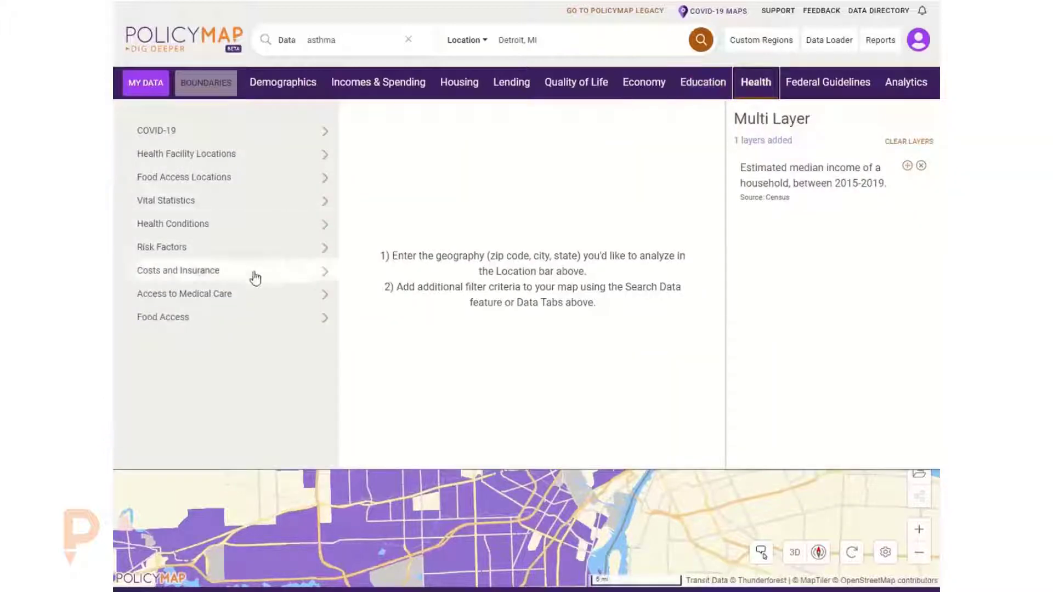
click(274, 279)
mouse_move(441, 179)
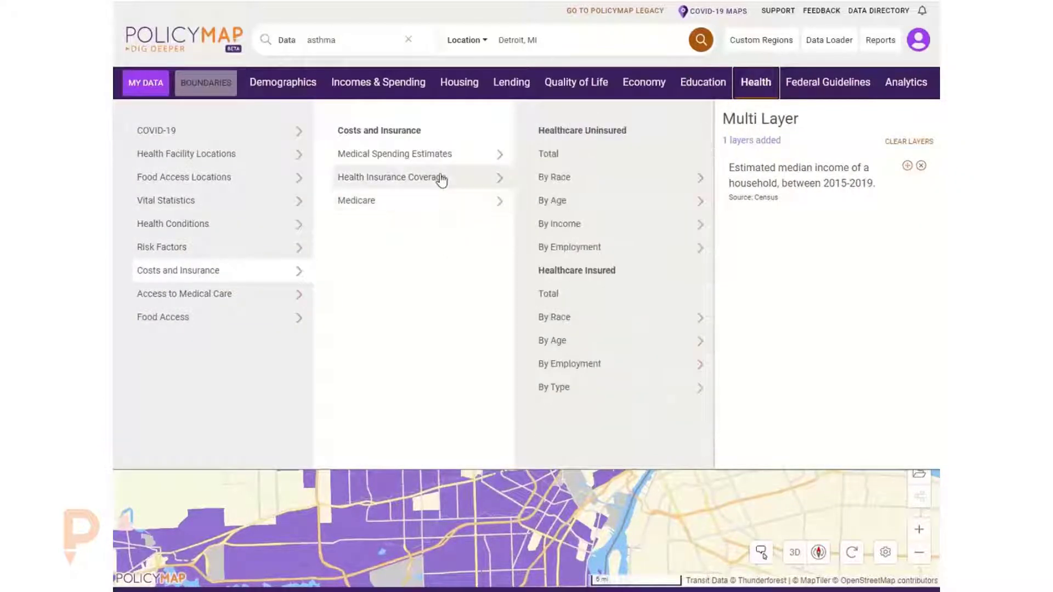
click(566, 155)
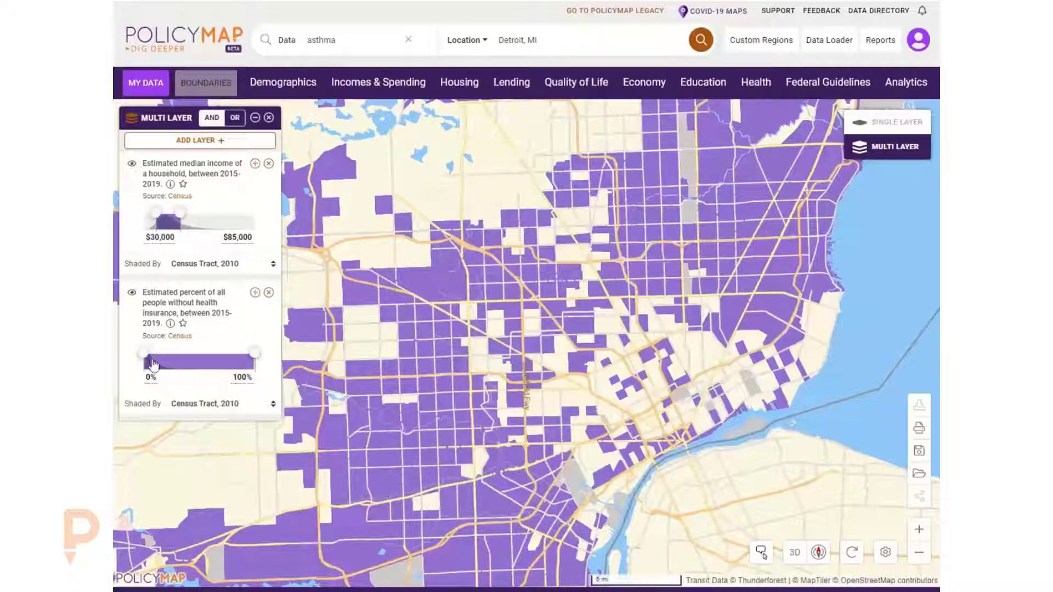
- Set the uninsured percentage filter's minimum to 7% and inspect a remaining tract's values
click(150, 377)
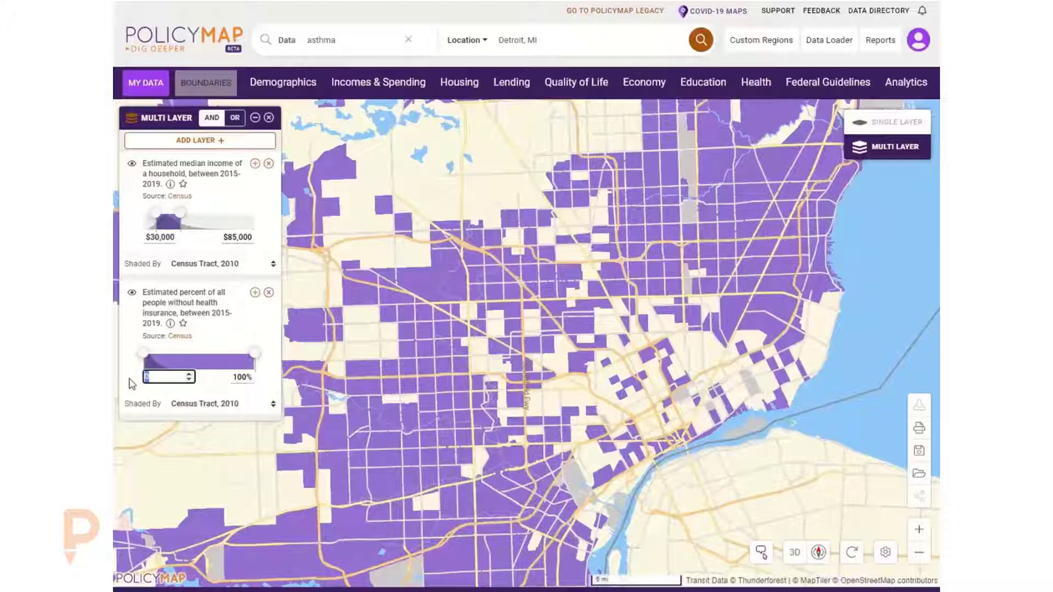
text(7)
click(221, 333)
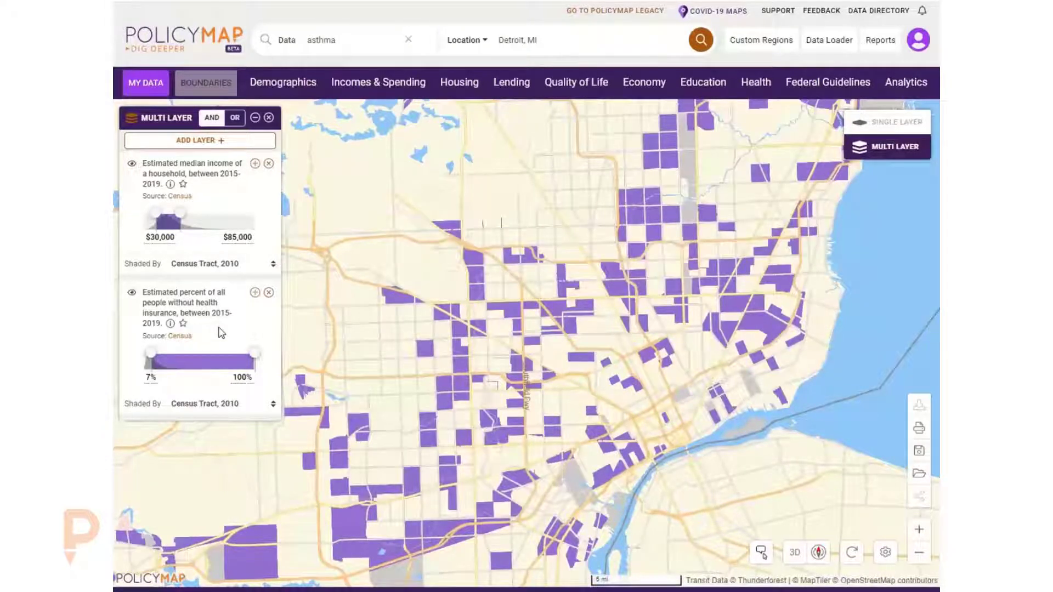
click(534, 344)
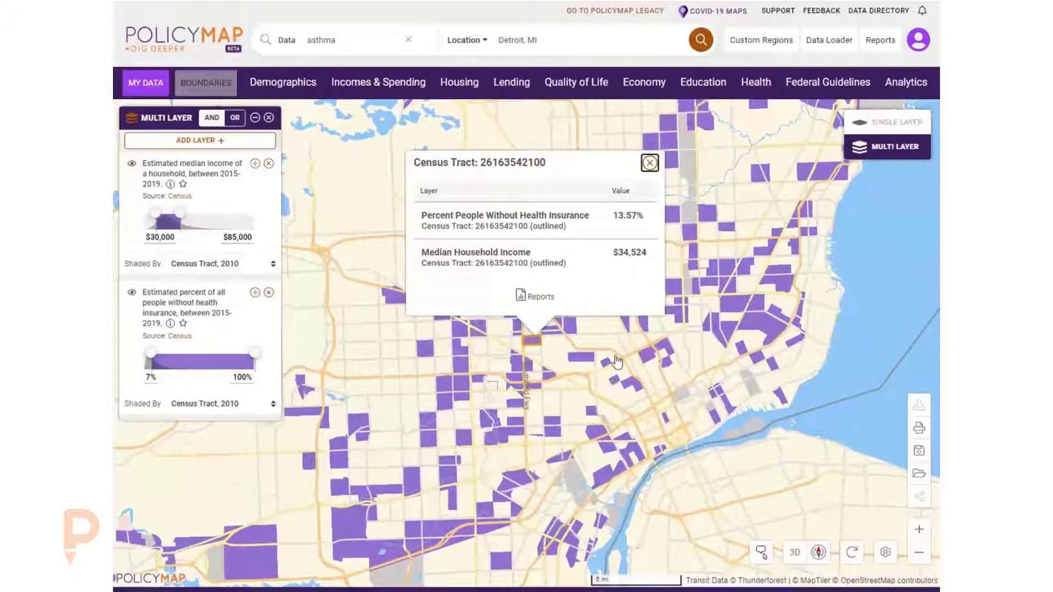
click(649, 163)
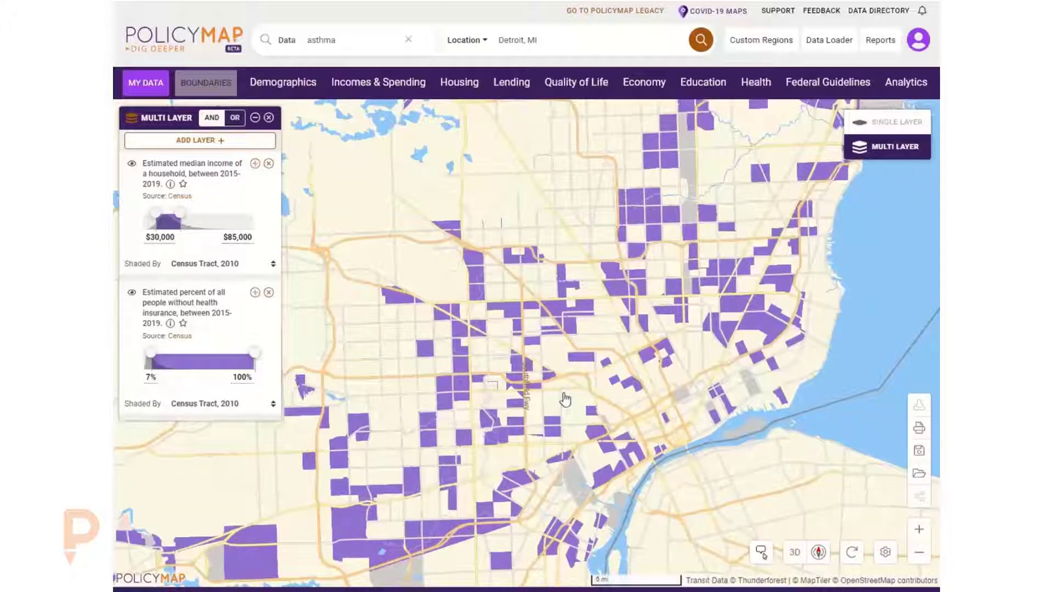
- Switch the layer combination from intersecting (AND) to overlapping (OR) data
scroll(565, 398, up, 3)
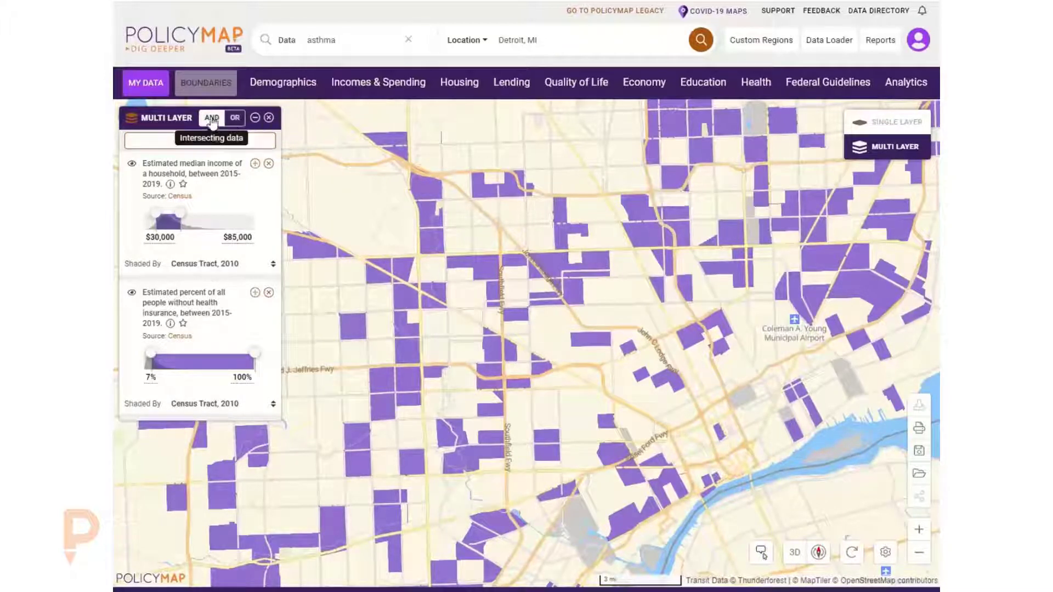
click(241, 122)
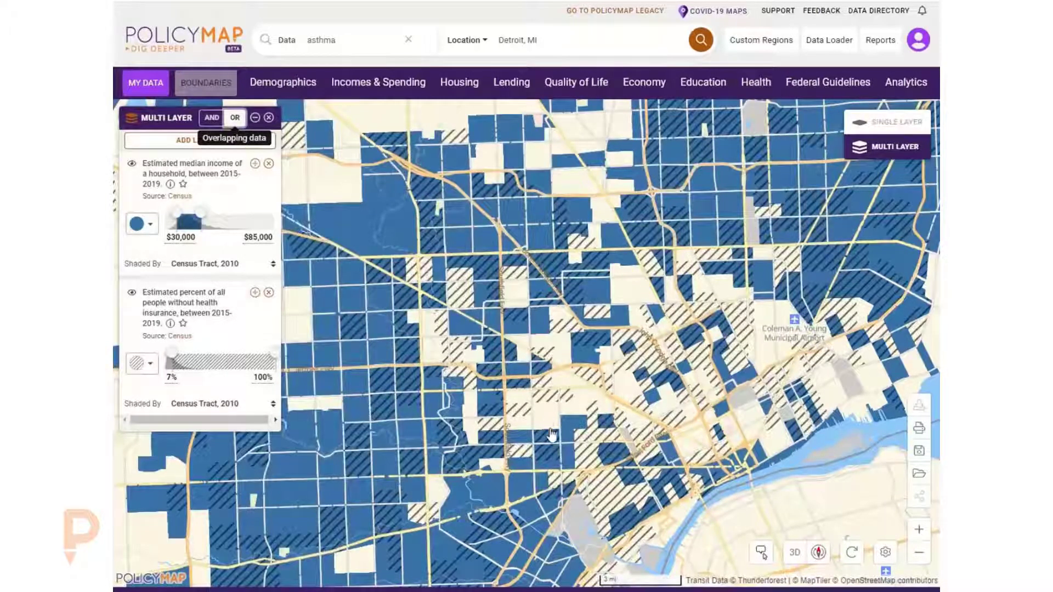
- Inspect the uninsured and income values of several census tracts on the overlapping map
click(519, 315)
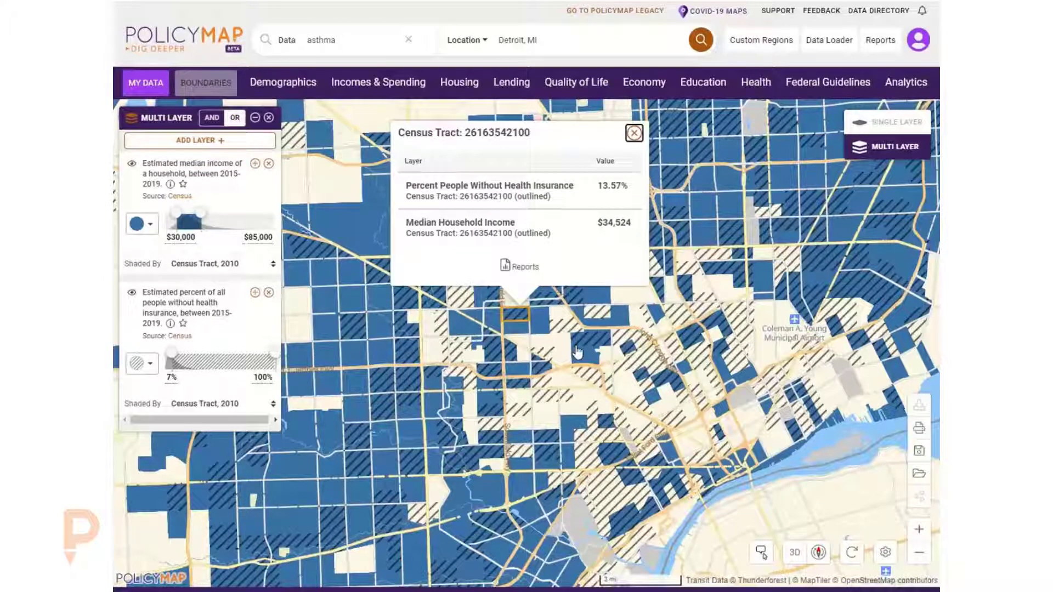
click(559, 327)
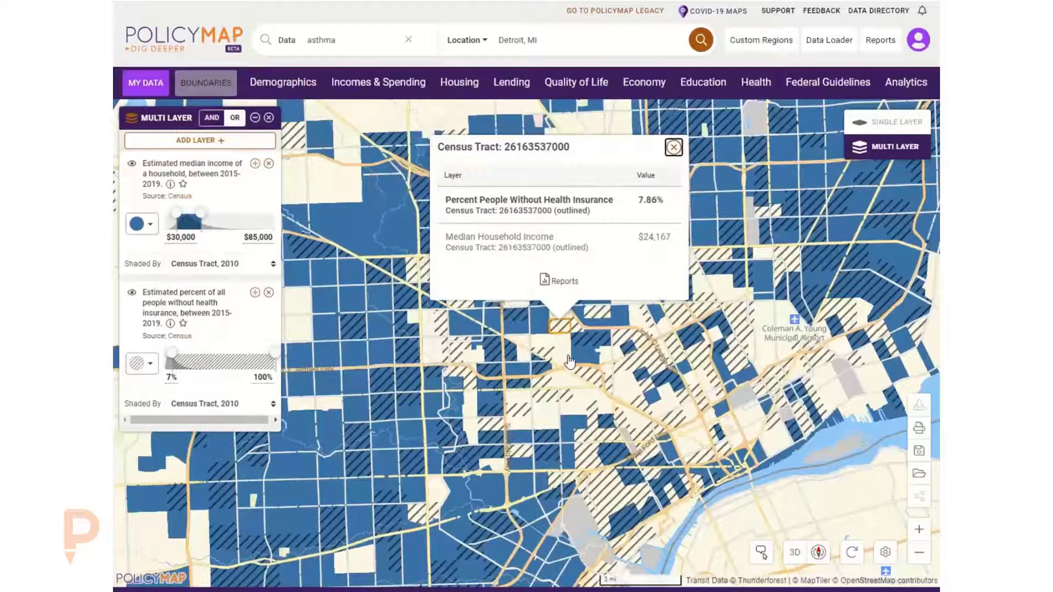
click(522, 373)
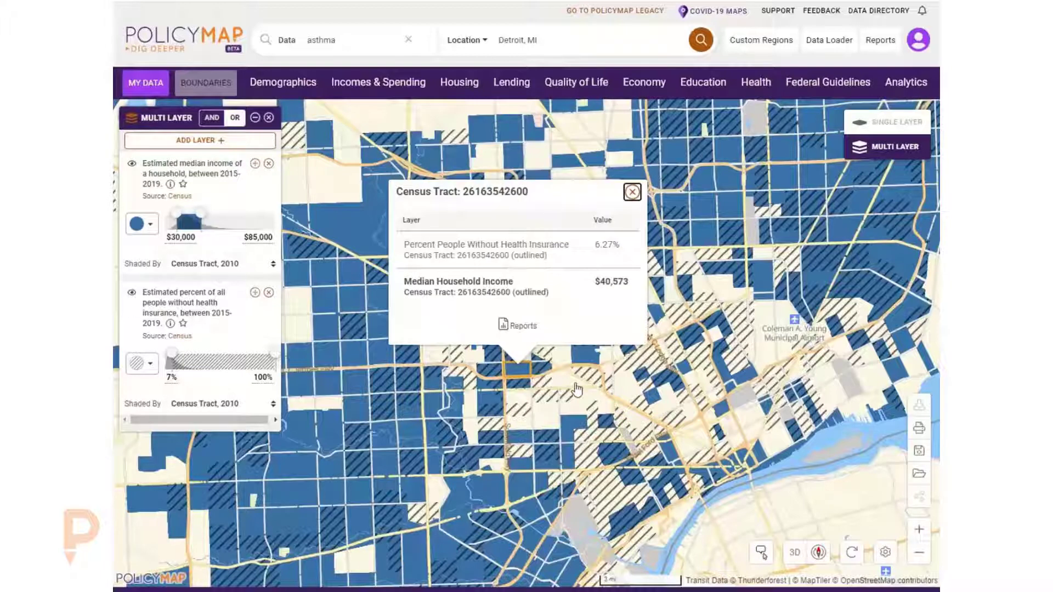
click(632, 192)
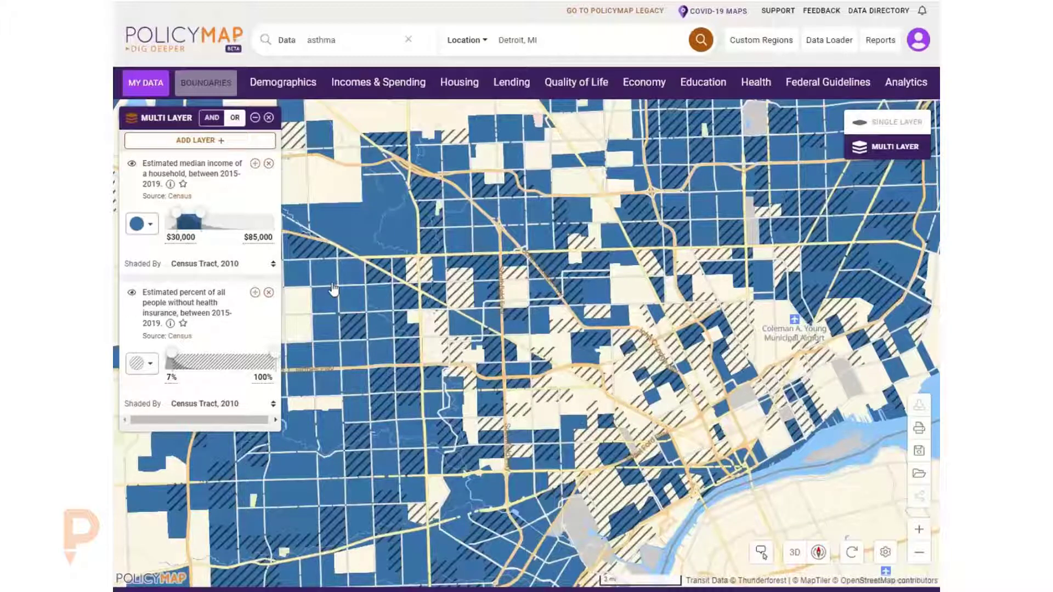
- Lower the income filter's upper limit to about $52,037
drag(333, 288, 375, 292)
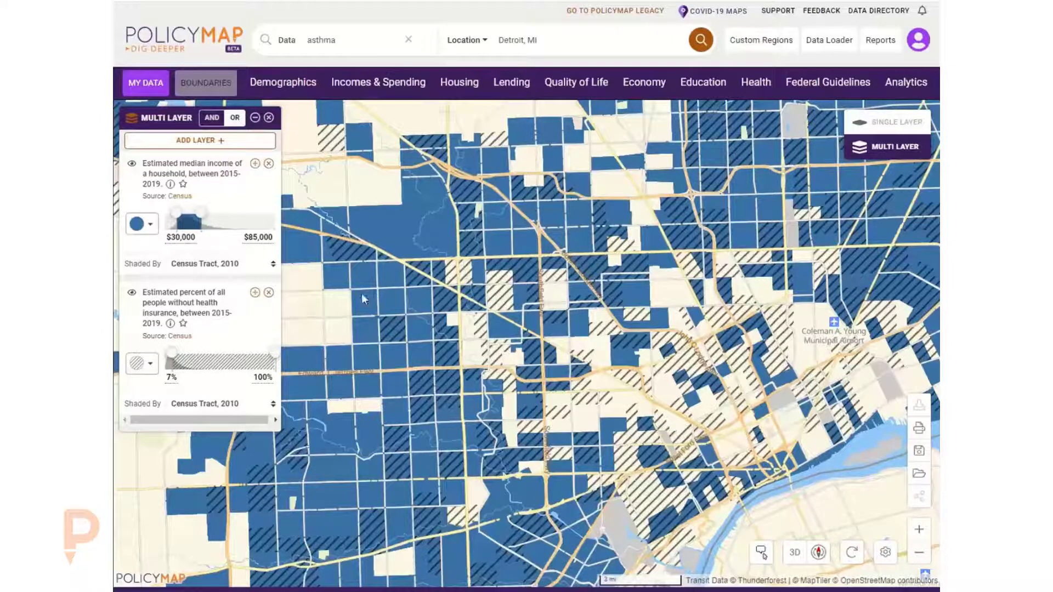
mouse_move(201, 213)
mouse_down()
mouse_move(211, 213)
mouse_move(171, 229)
mouse_move(187, 231)
mouse_up()
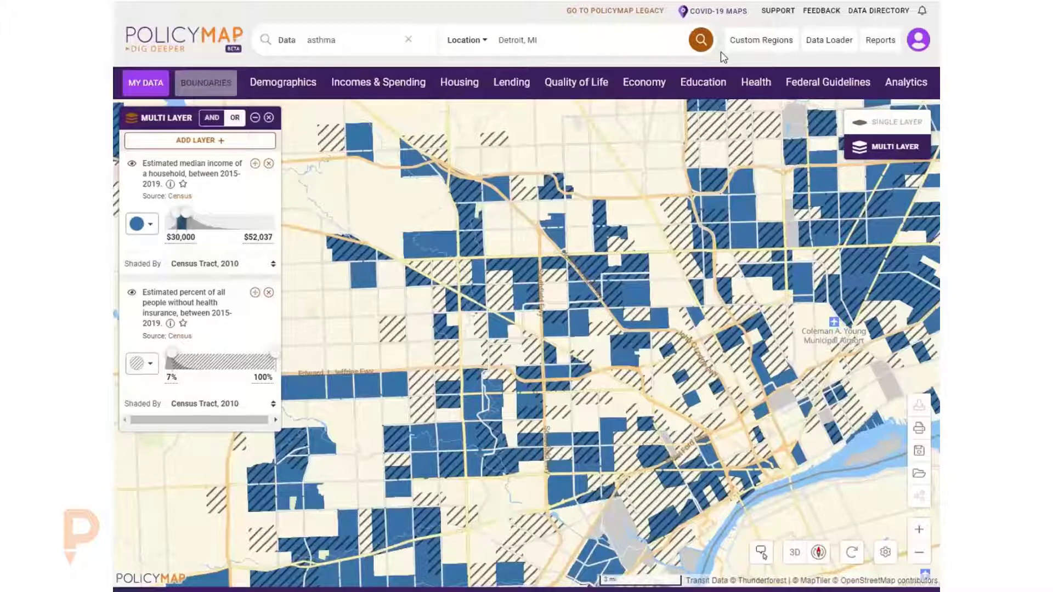
- Open the legacy version of PolicyMap
click(597, 16)
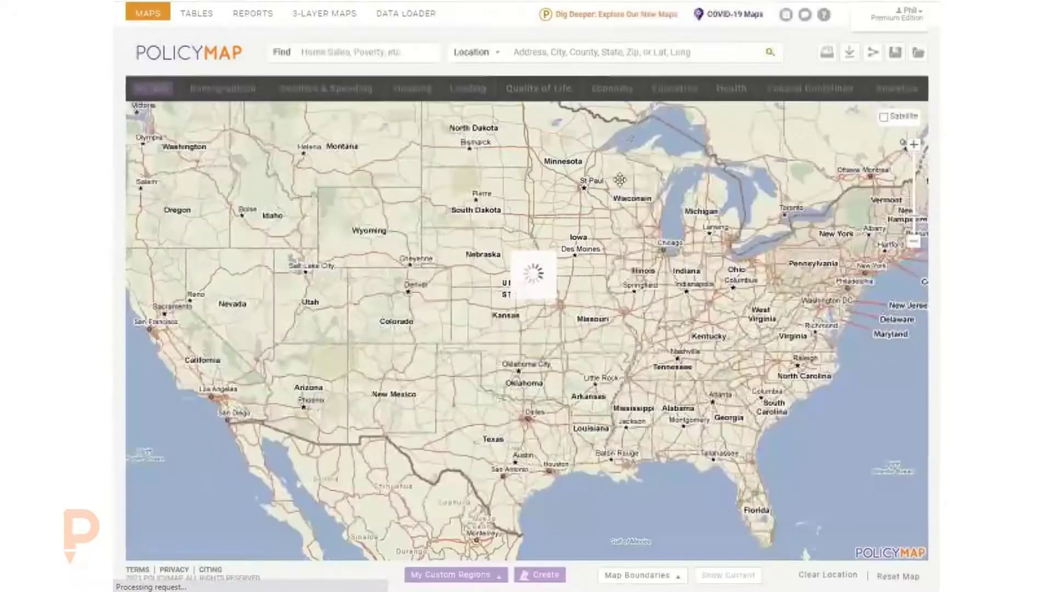
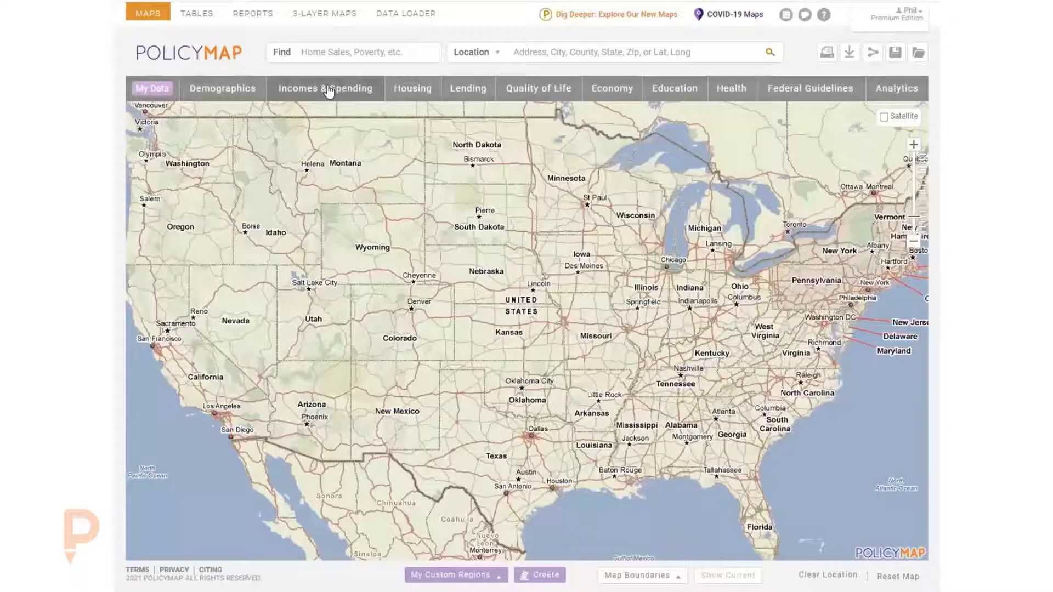
- Map the layer for households without access to any type of computer
mouse_move(541, 91)
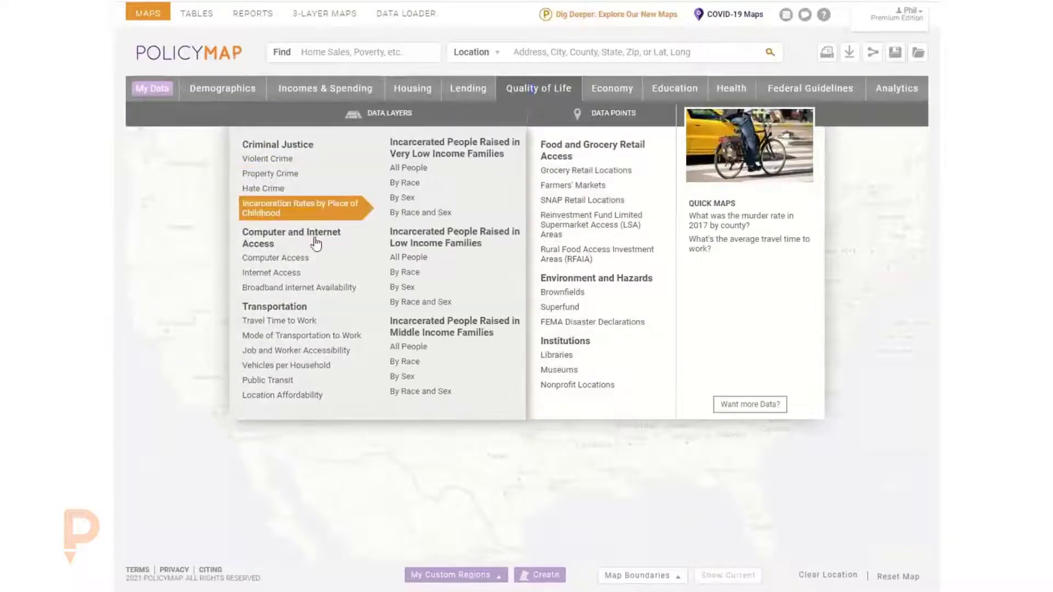
mouse_move(312, 261)
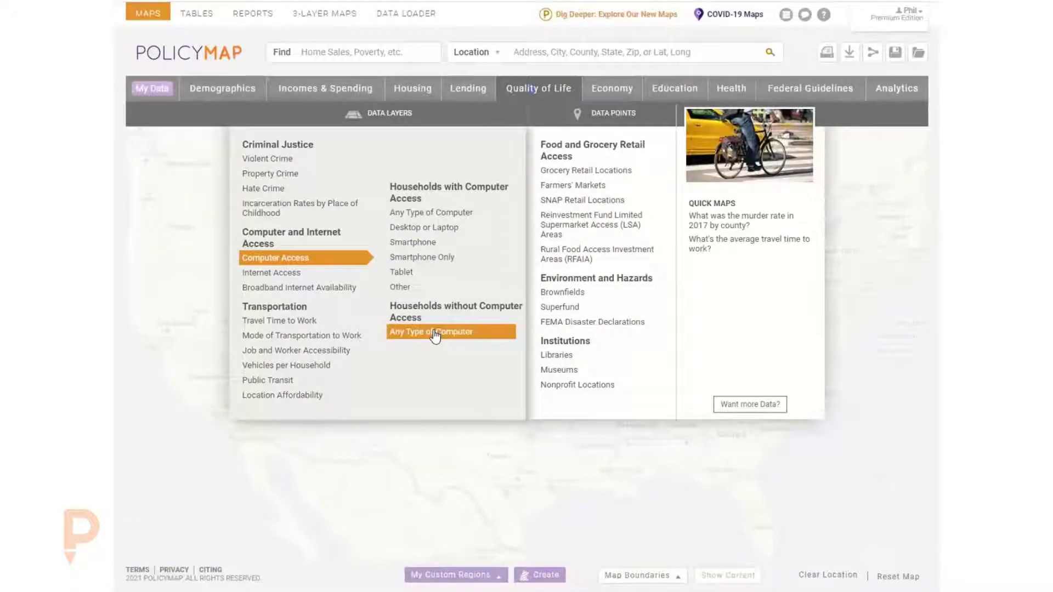
click(480, 333)
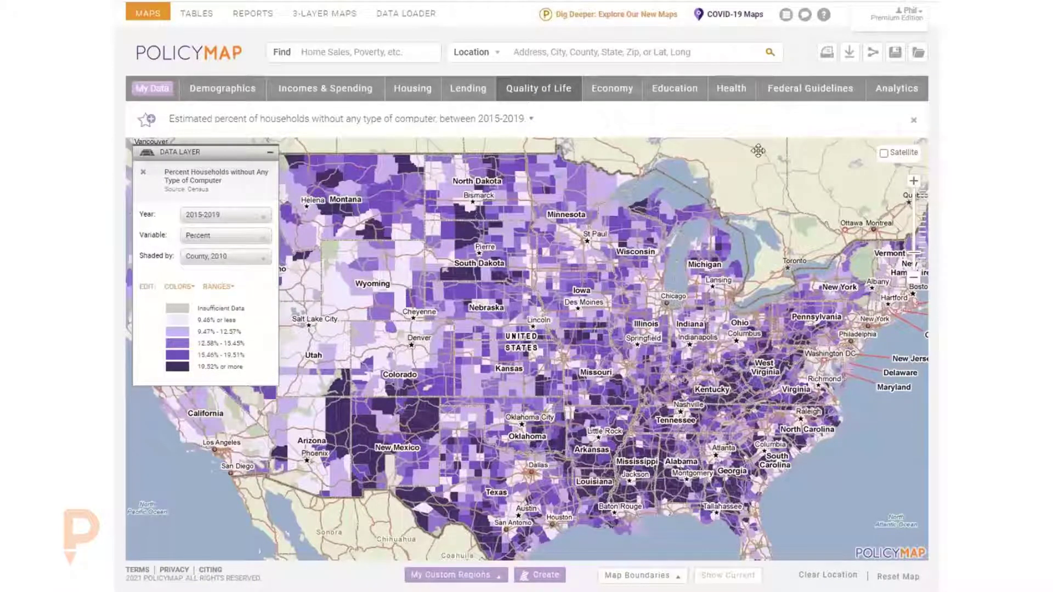
- Open the data download for this layer and choose Michigan as the pre-defined location
click(849, 53)
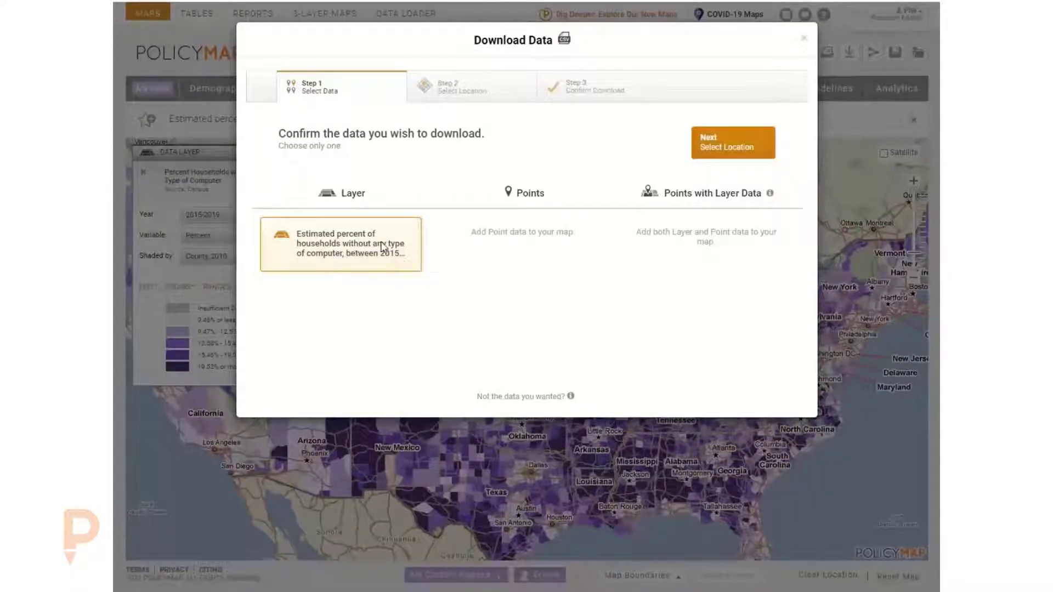
click(722, 150)
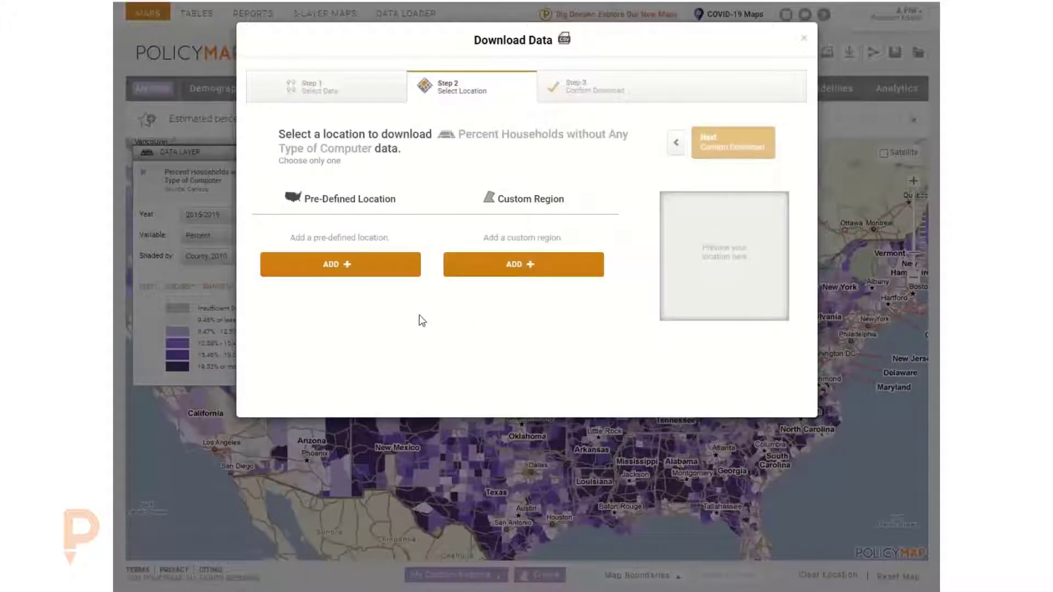
click(364, 270)
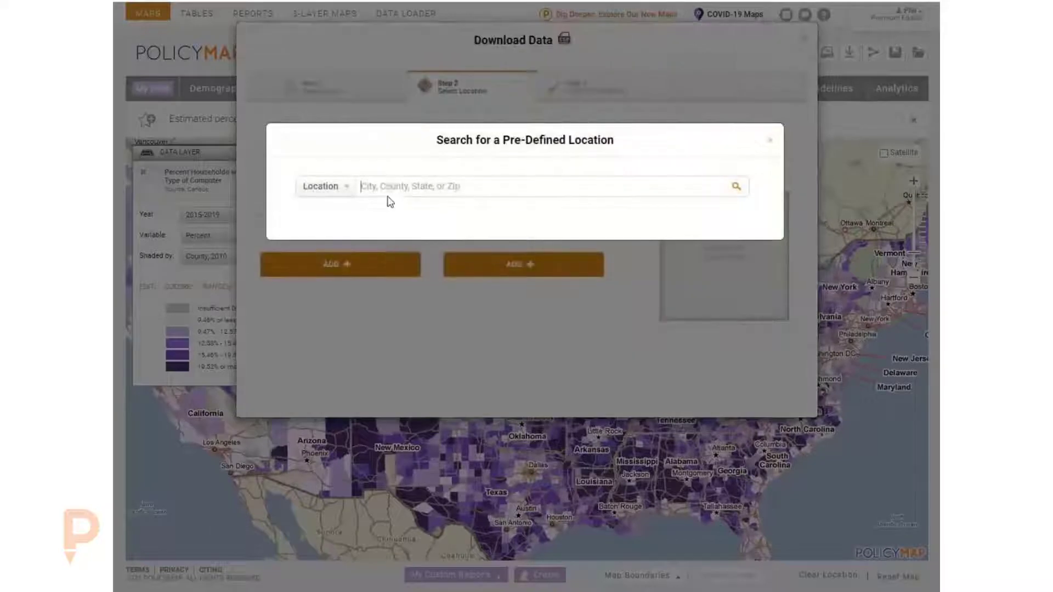
click(392, 188)
text(us)
click(383, 231)
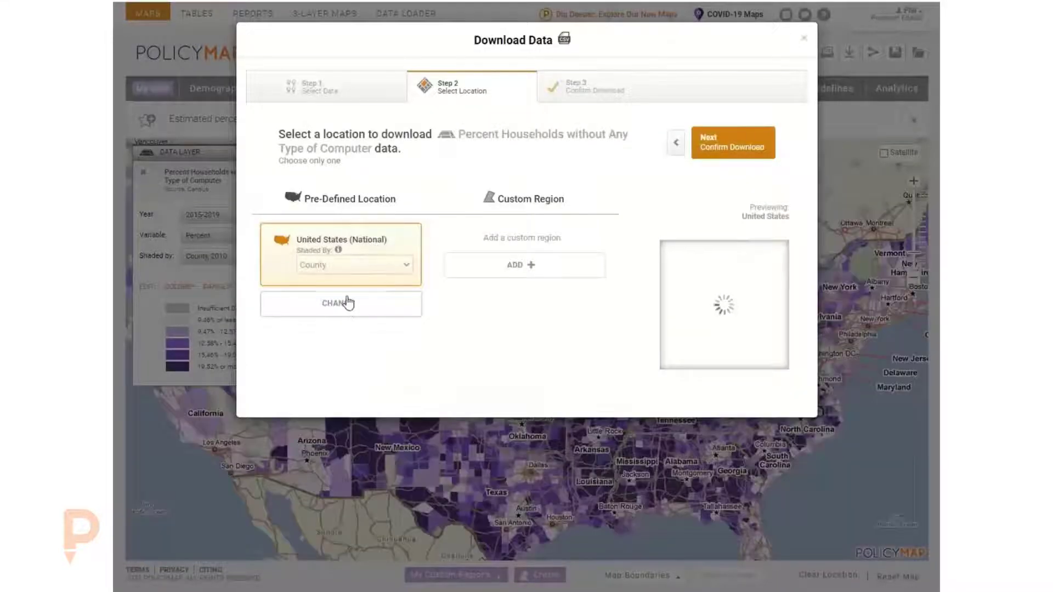
click(343, 303)
click(402, 185)
text(mic)
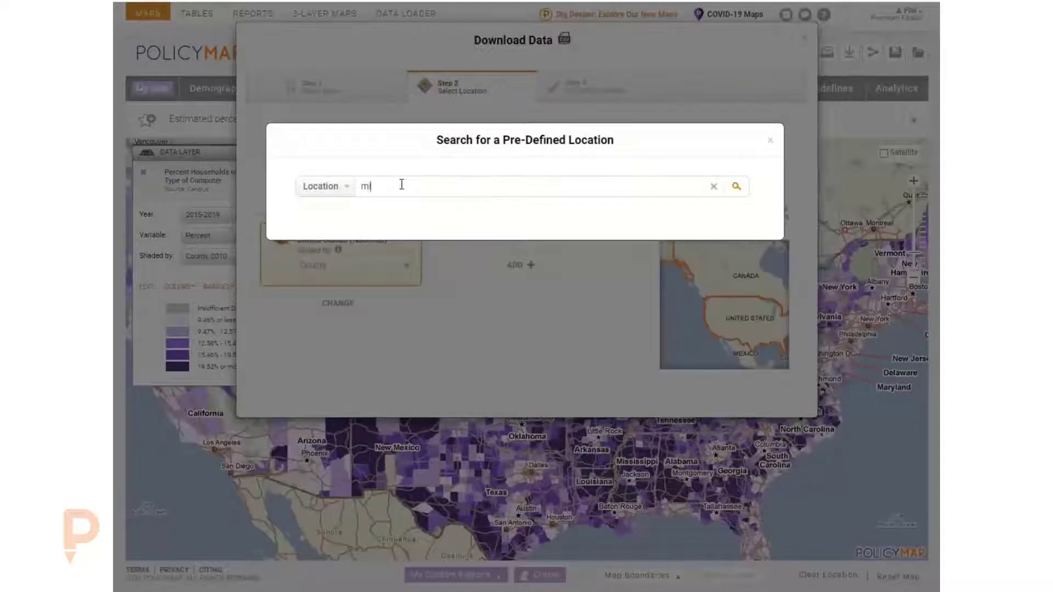
click(402, 209)
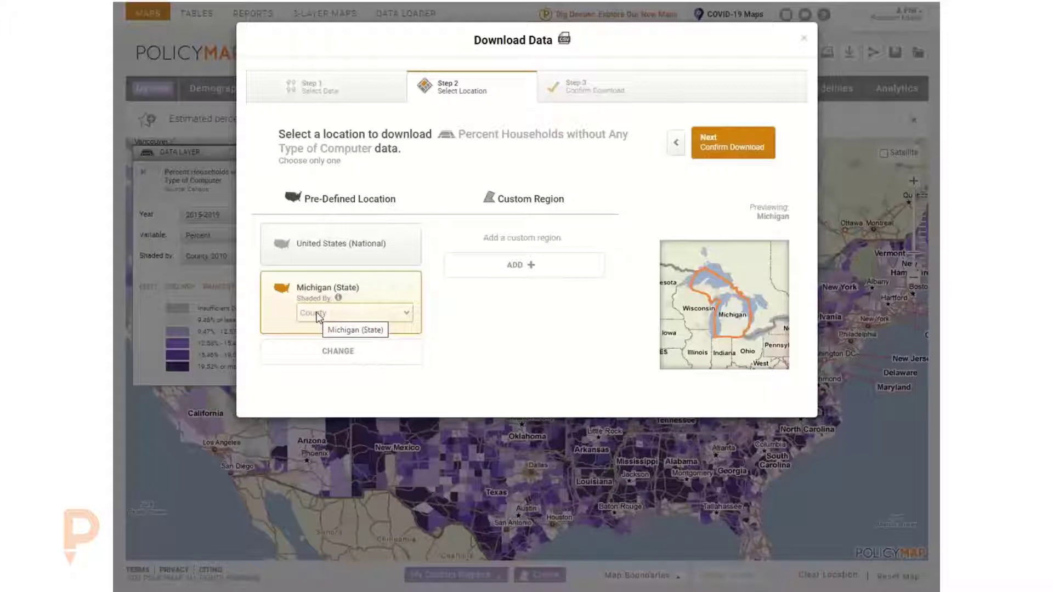
- Shade the Michigan download by City and download the CSV
click(331, 313)
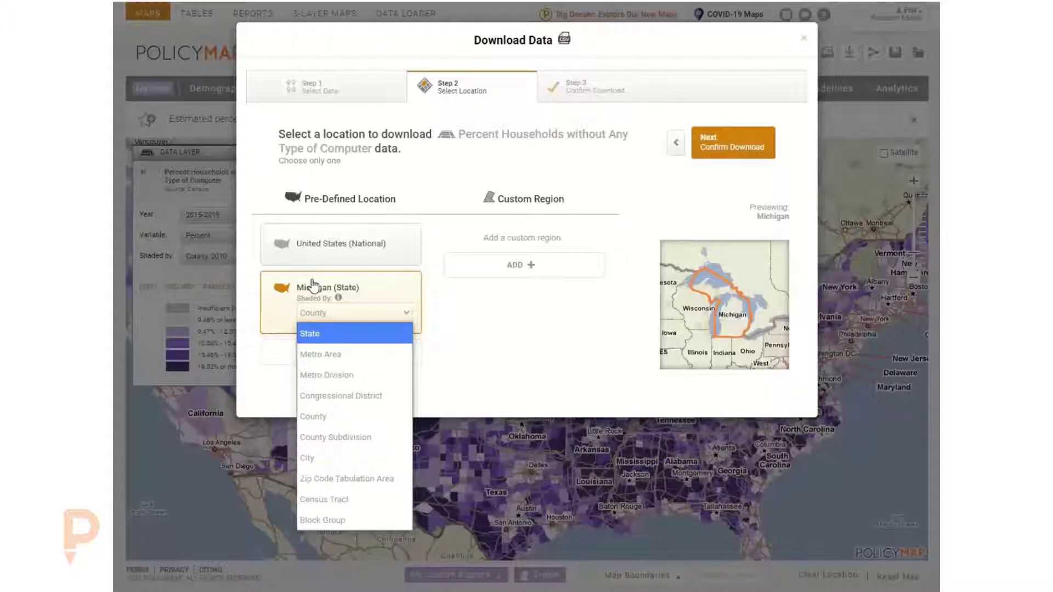
click(318, 458)
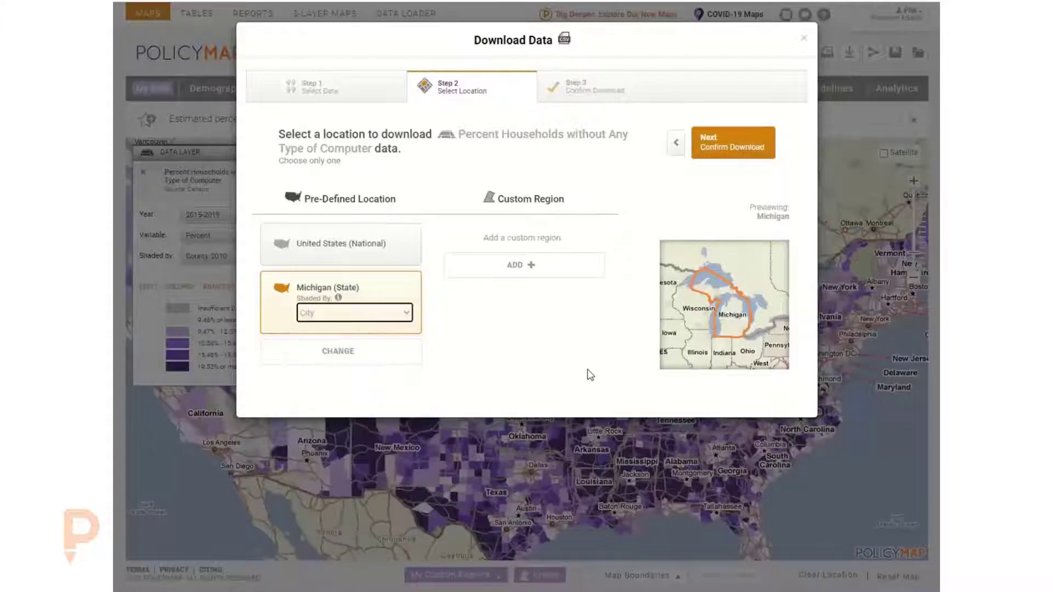
click(732, 147)
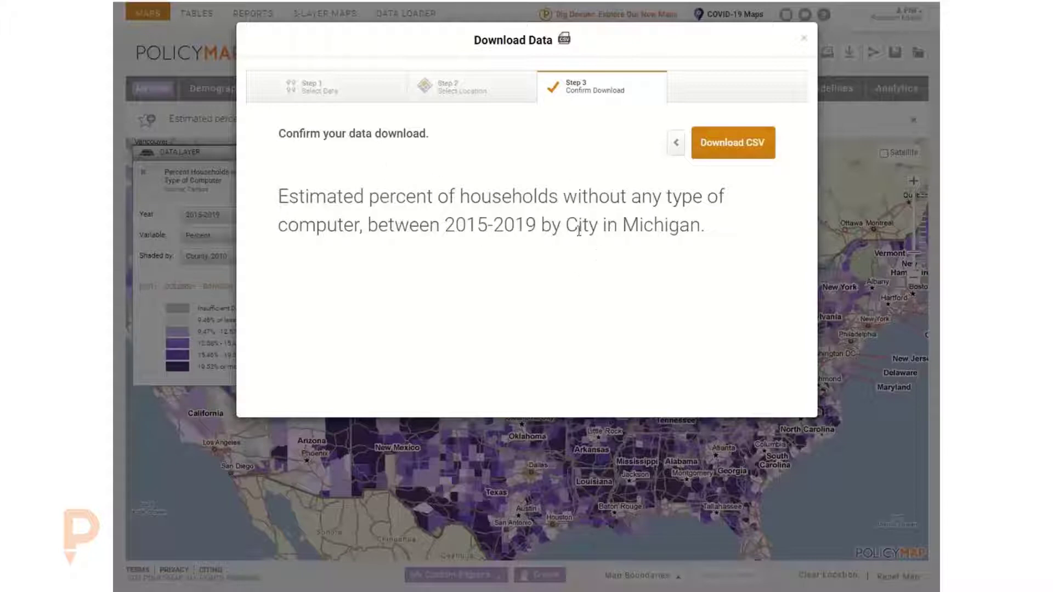
click(744, 145)
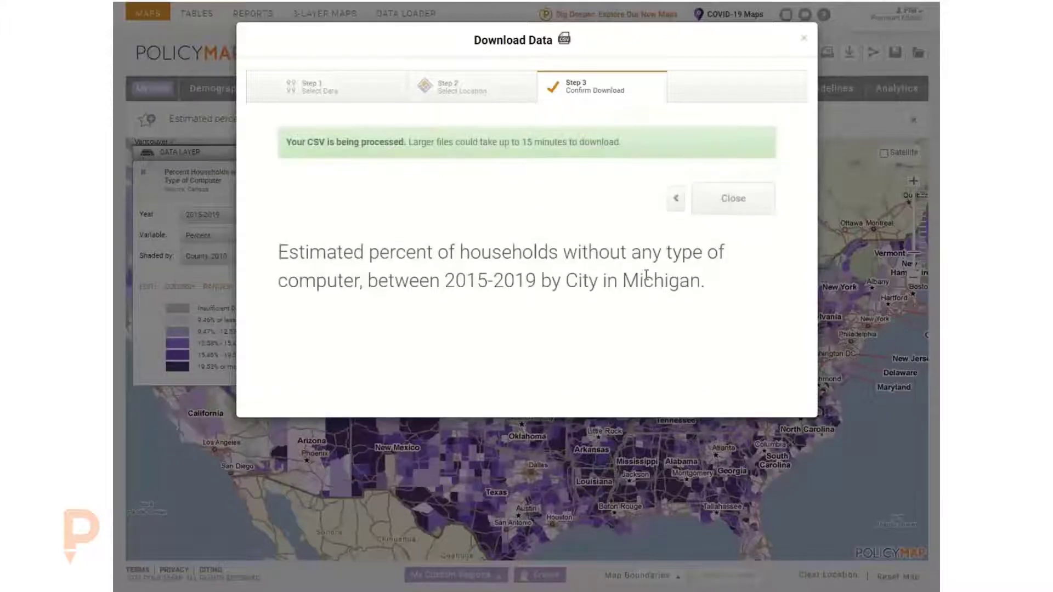
click(724, 199)
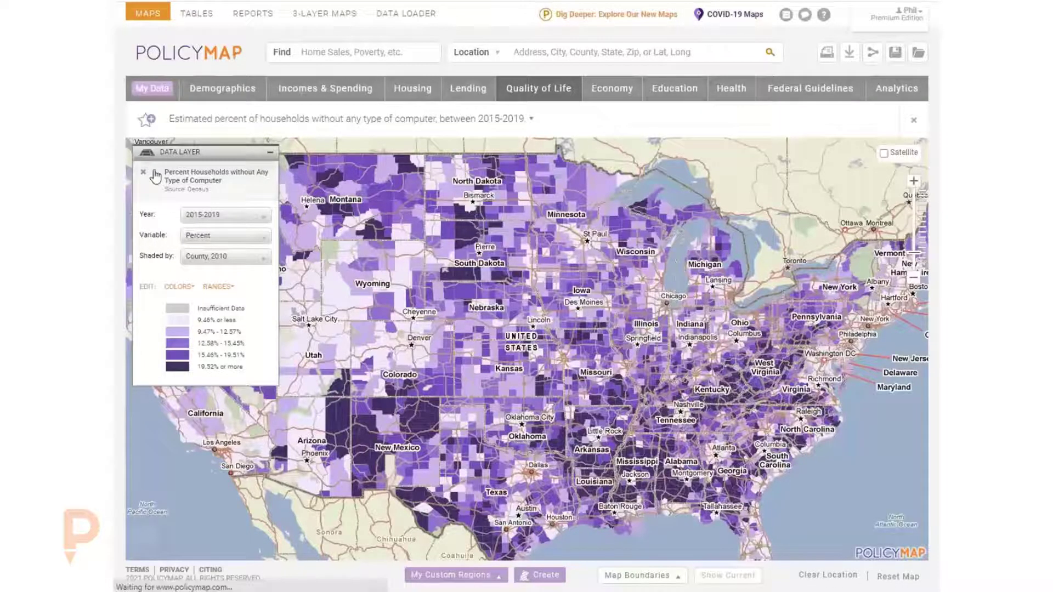
- Open the downloaded CSV and widen the City and FIPS Code columns
click(186, 576)
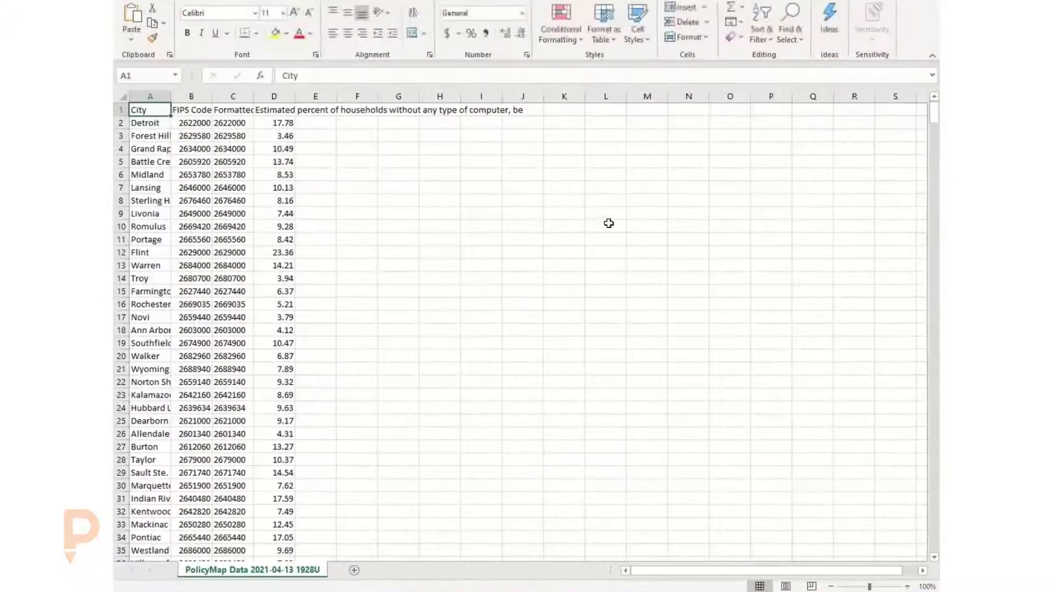
drag(170, 100, 218, 214)
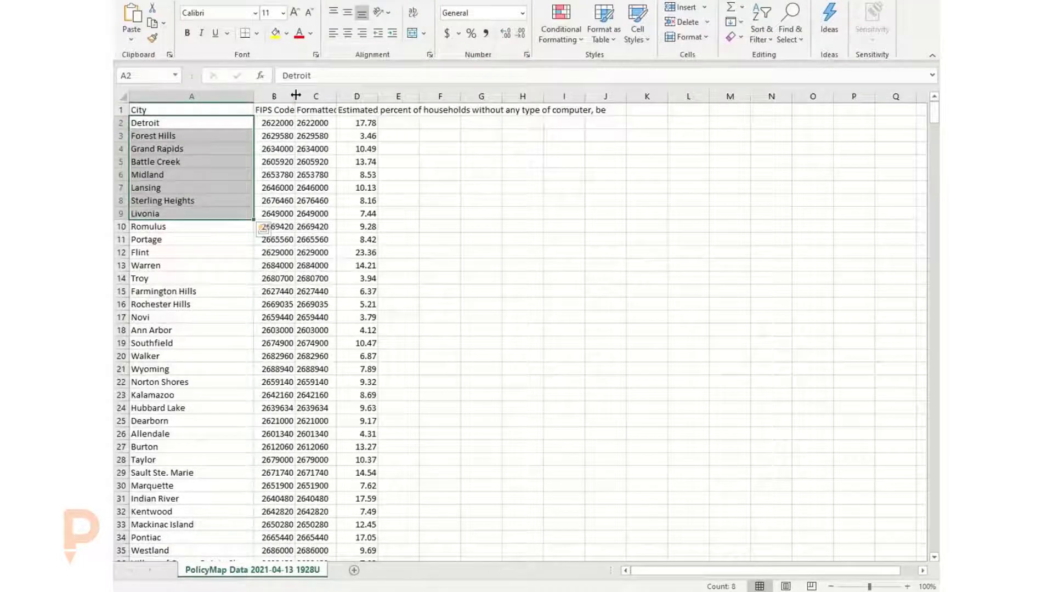
drag(296, 95, 315, 96)
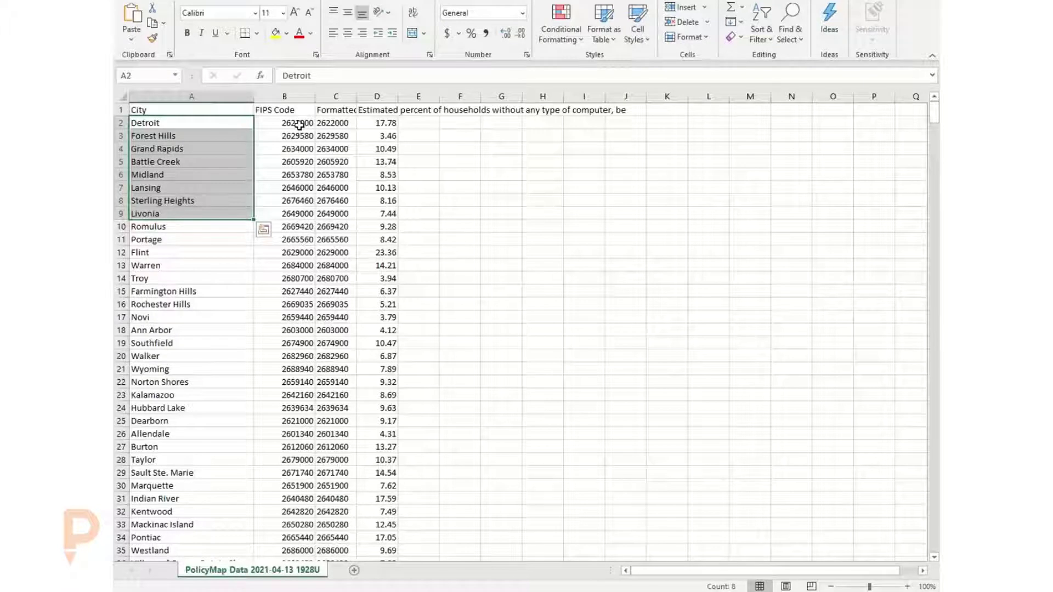
- Examine the cities' FIPS codes and household percentages in the spreadsheet
click(299, 125)
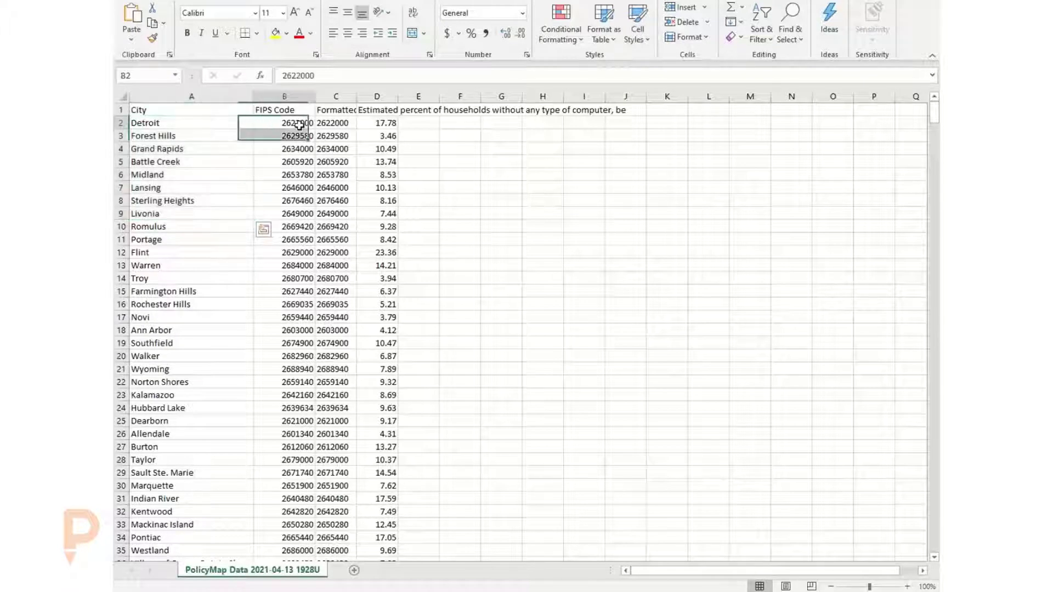
click(327, 122)
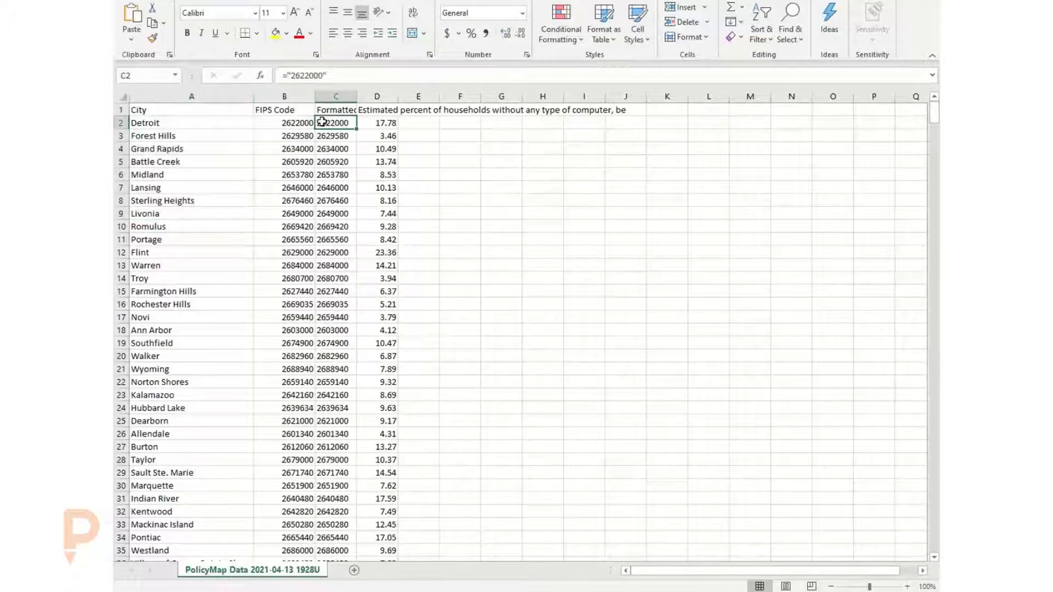
click(164, 121)
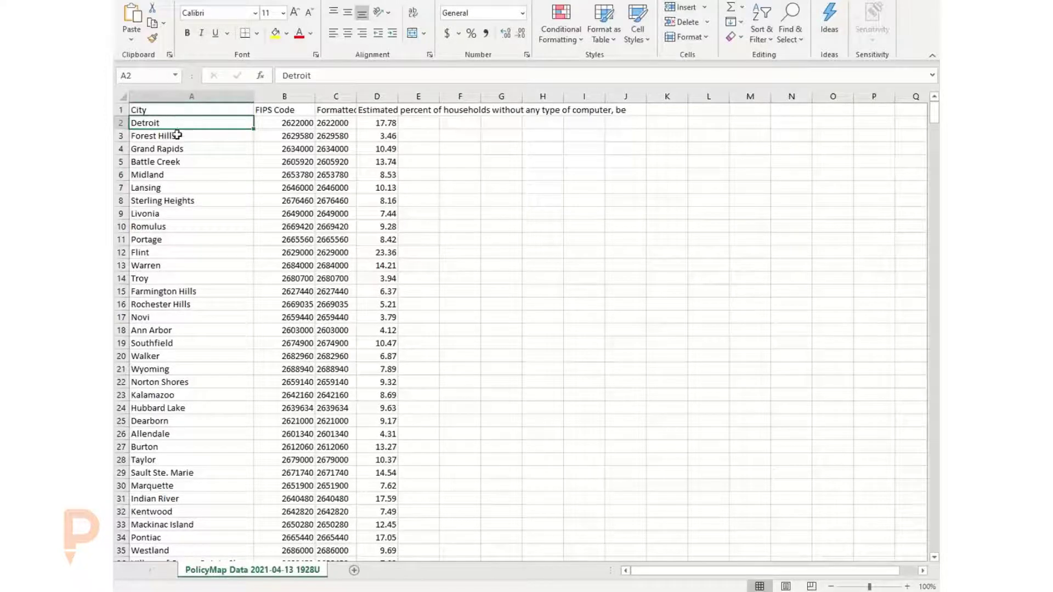
click(389, 122)
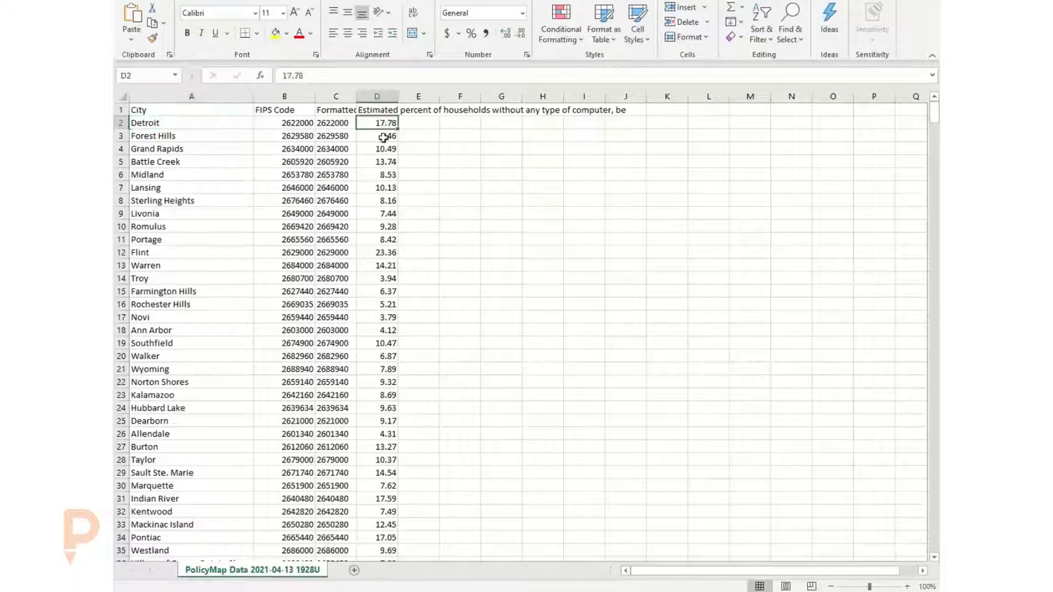
click(384, 149)
drag(385, 163, 385, 176)
click(386, 201)
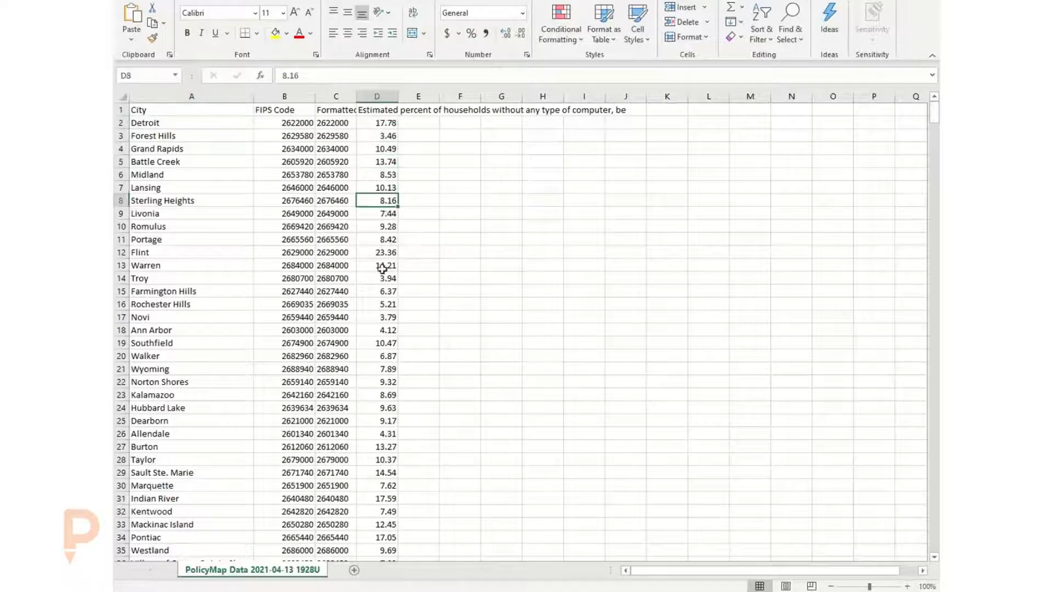
scroll(213, 263, down, 8)
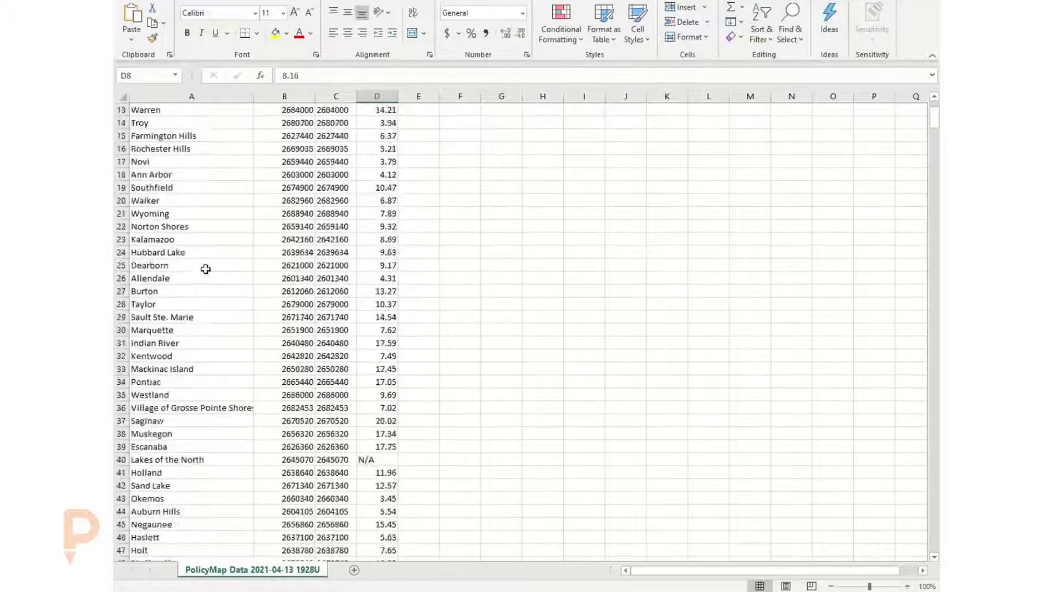
scroll(220, 354, up, 8)
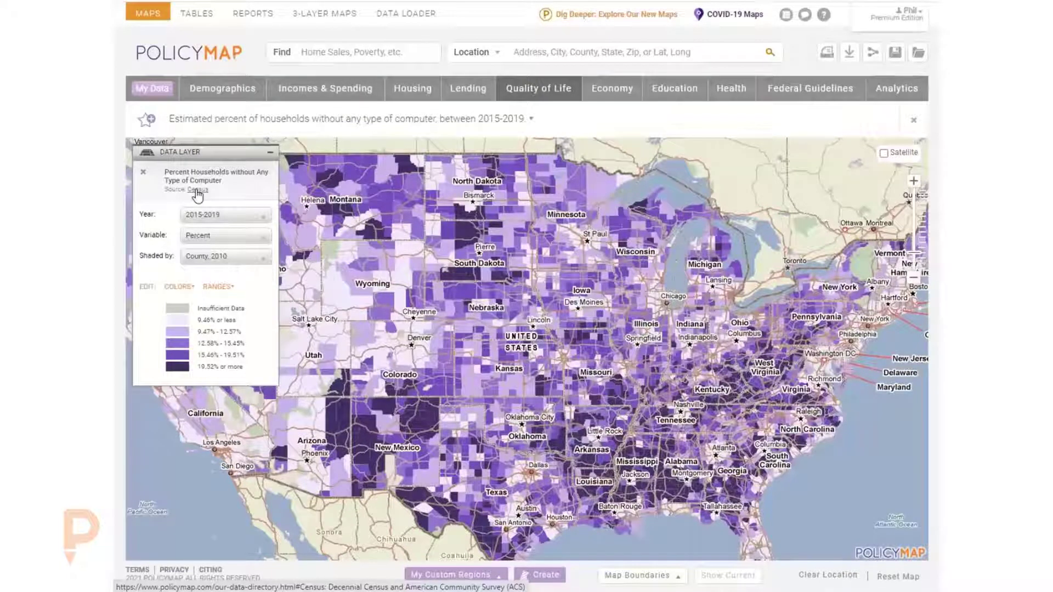
- Open the layer's Census source description and follow its link to data.census.gov
click(197, 189)
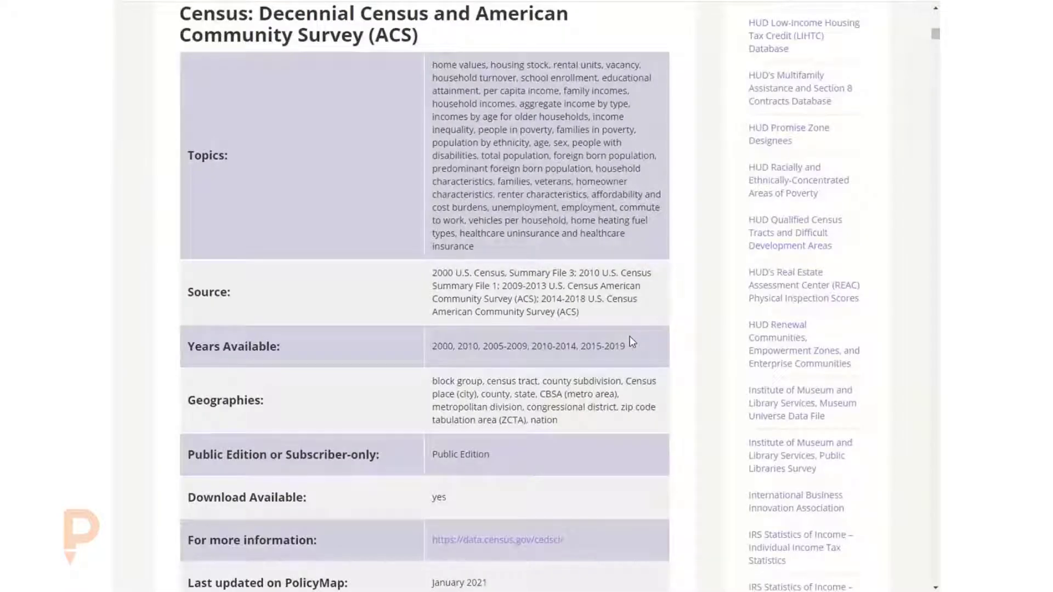
scroll(570, 335, down, 2)
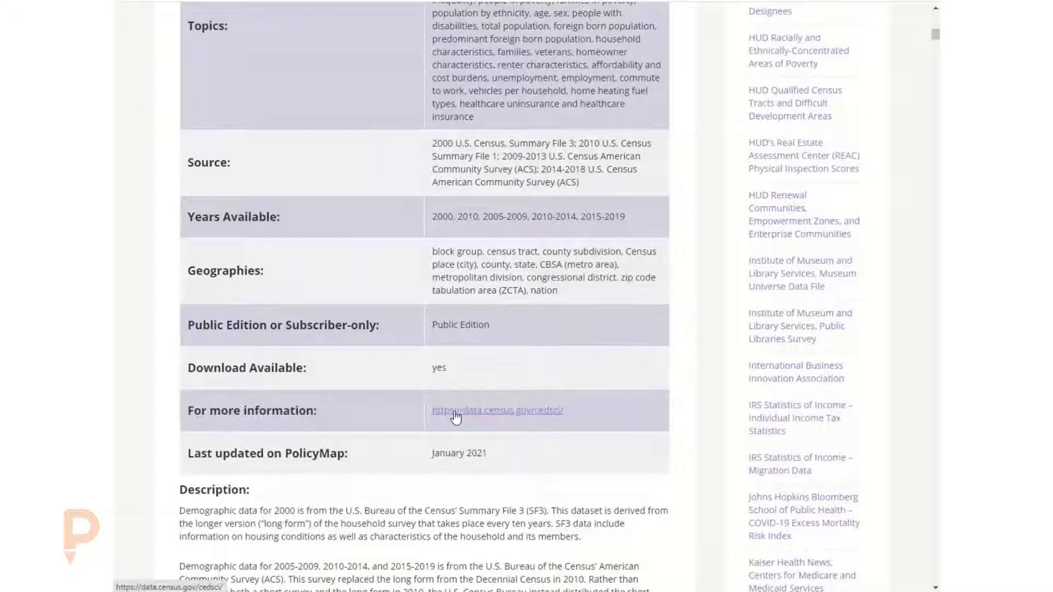
click(454, 412)
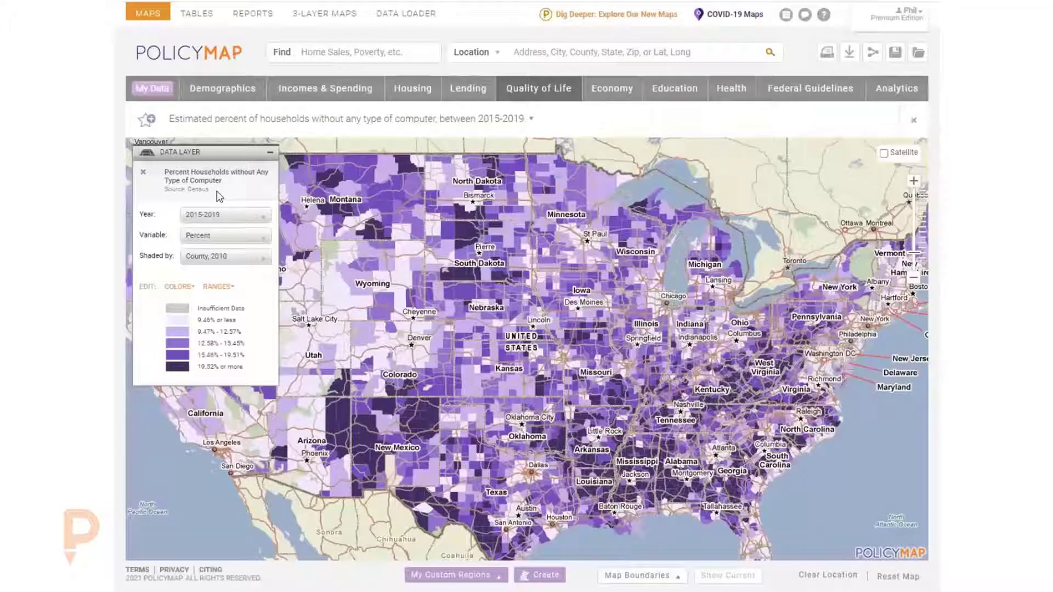
- Switch the layer's variable to Number and start a data download of it
click(216, 242)
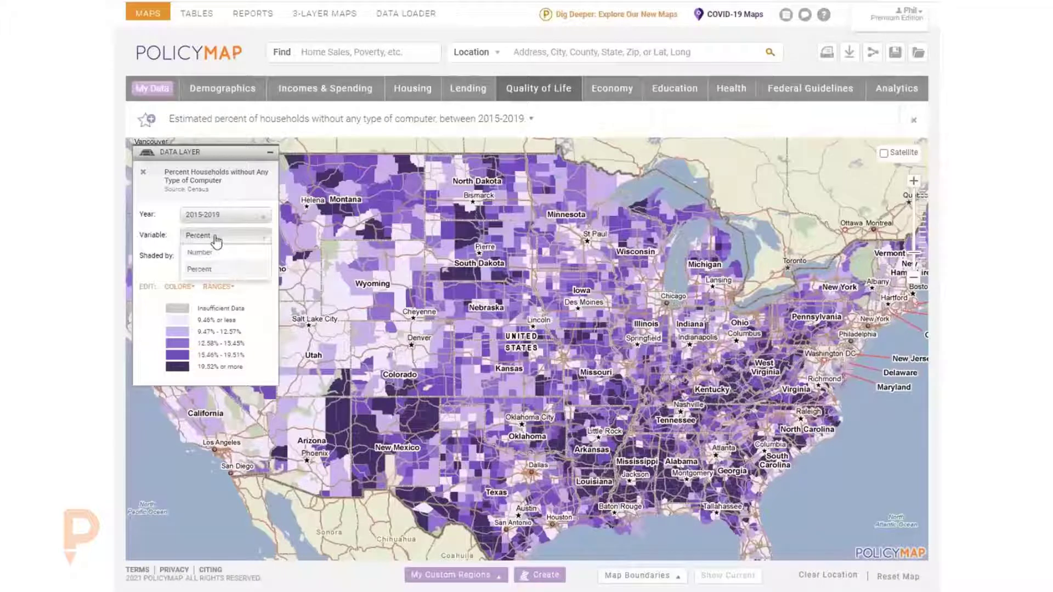
click(215, 254)
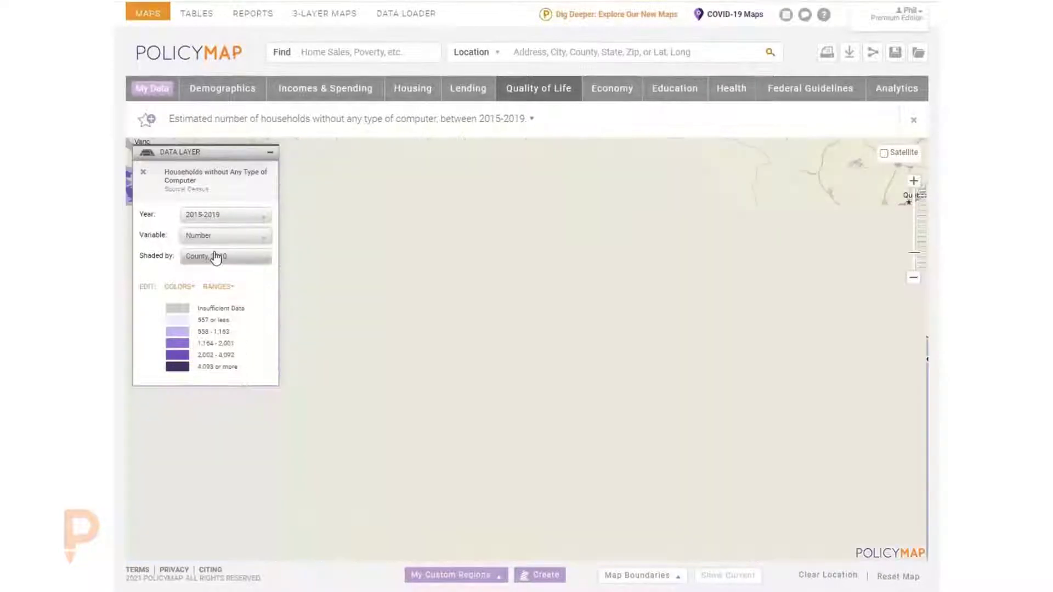
click(851, 55)
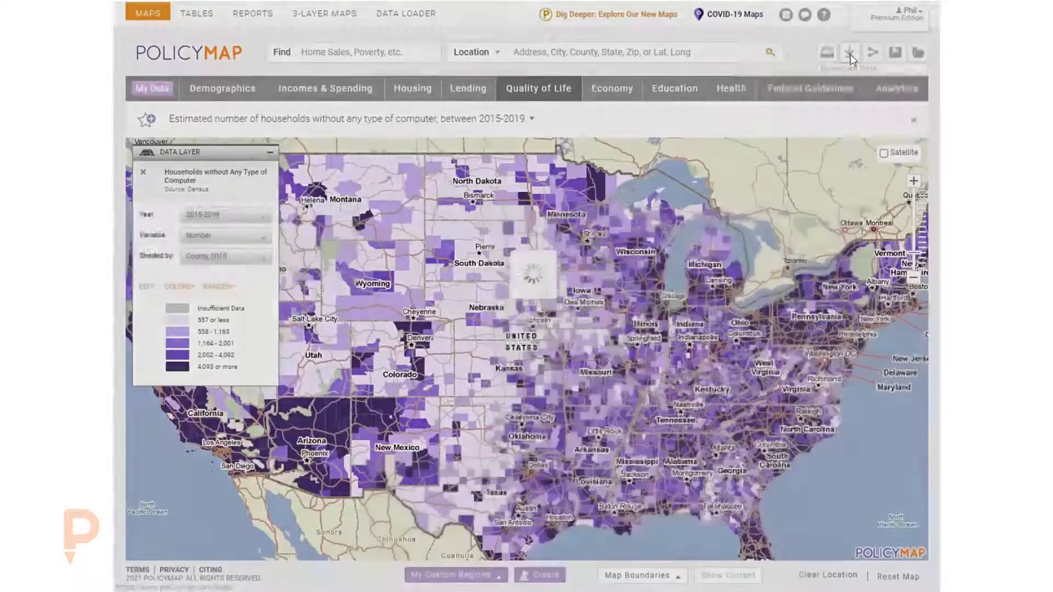
click(740, 147)
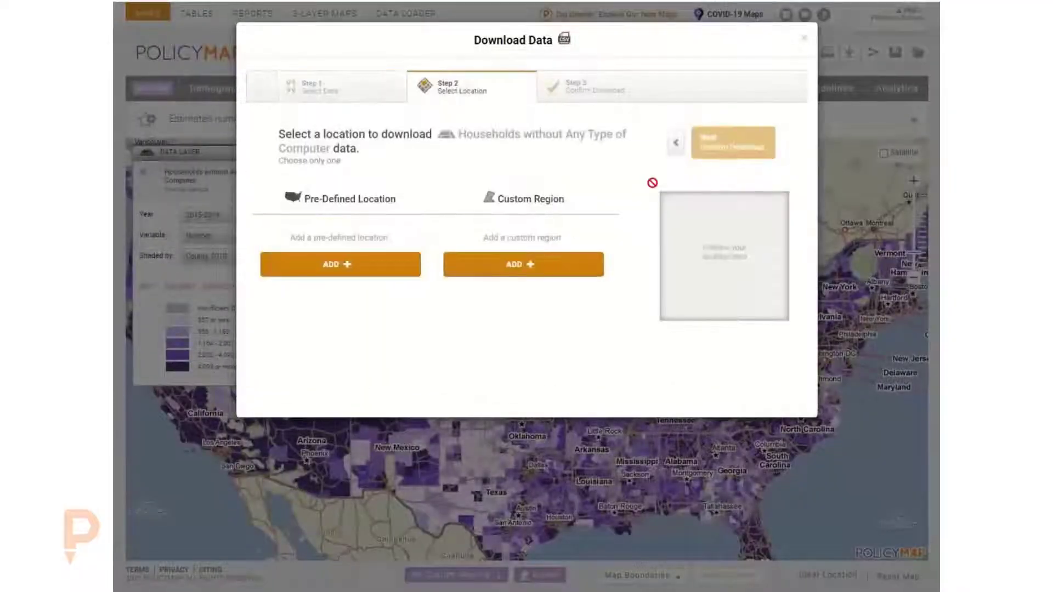
- Choose Michigan shaded by City as the download location and download the CSV
click(324, 268)
click(384, 187)
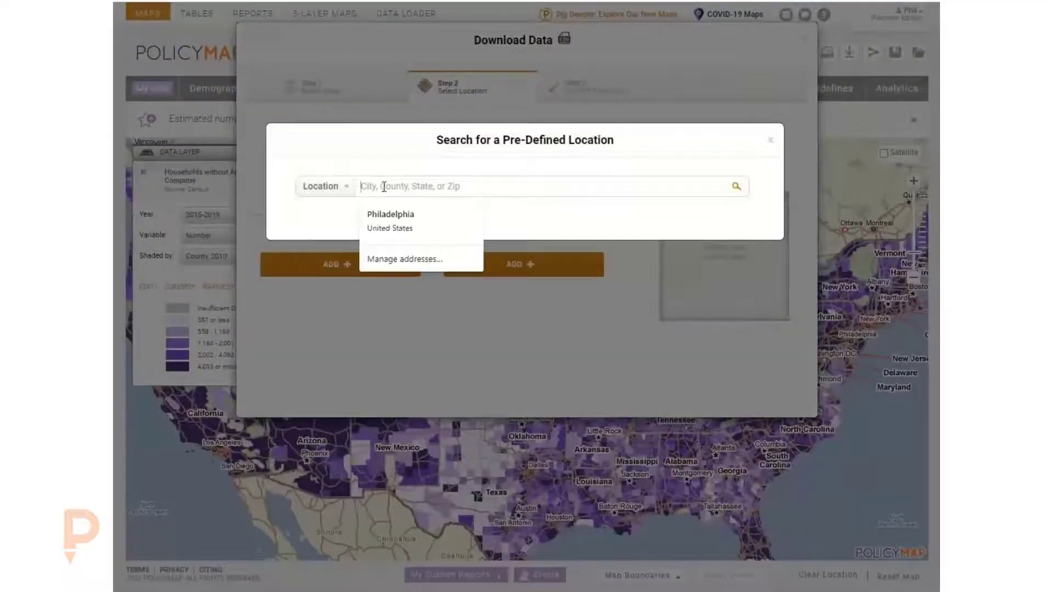
text(mi)
key(Return)
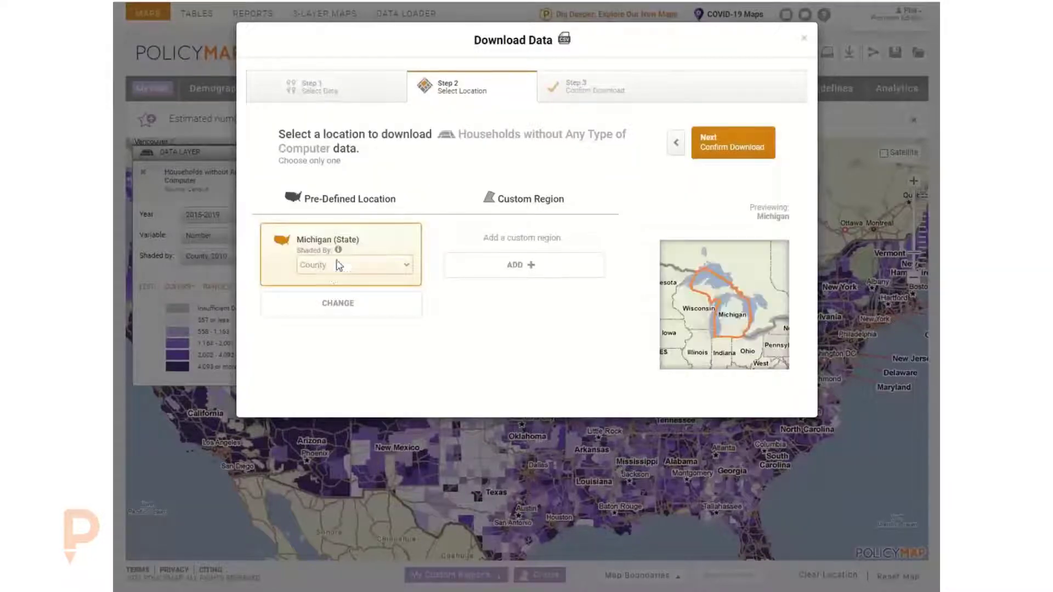
click(336, 265)
click(328, 417)
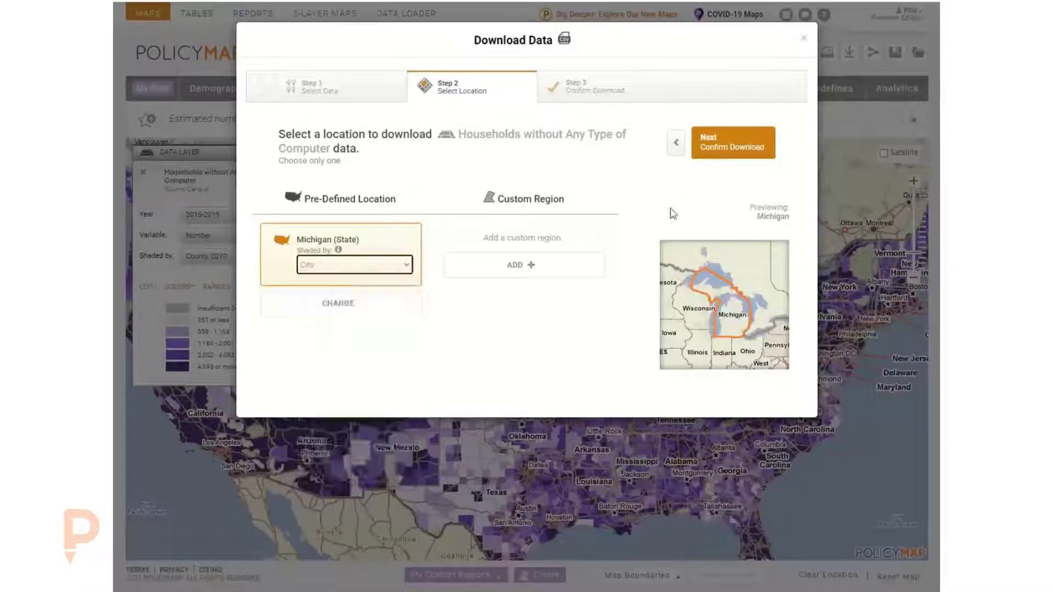
click(722, 155)
click(734, 147)
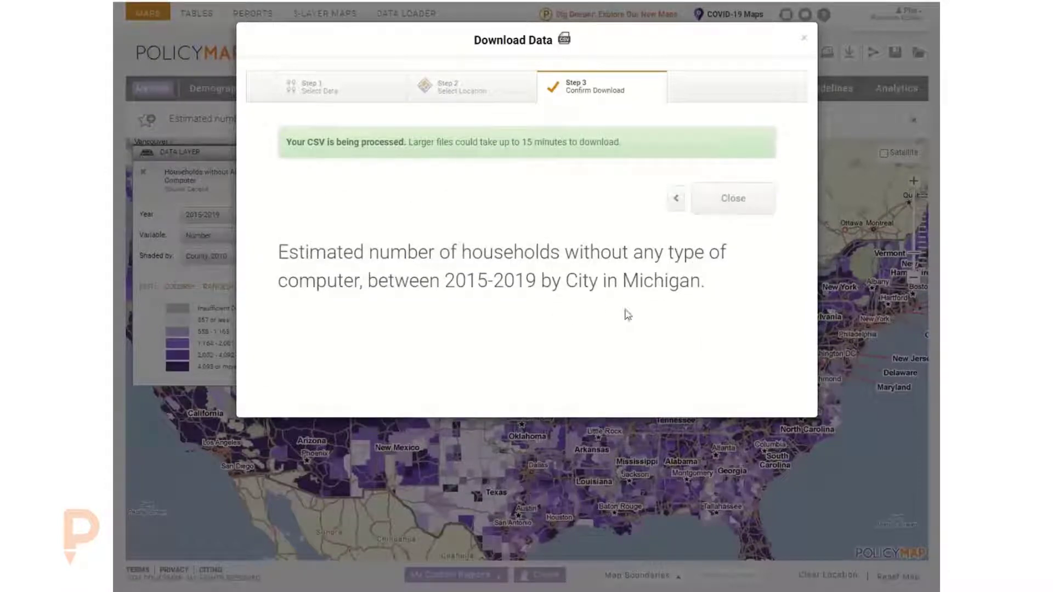
- Close the download dialog and open both downloaded CSV files in the spreadsheet program
click(749, 208)
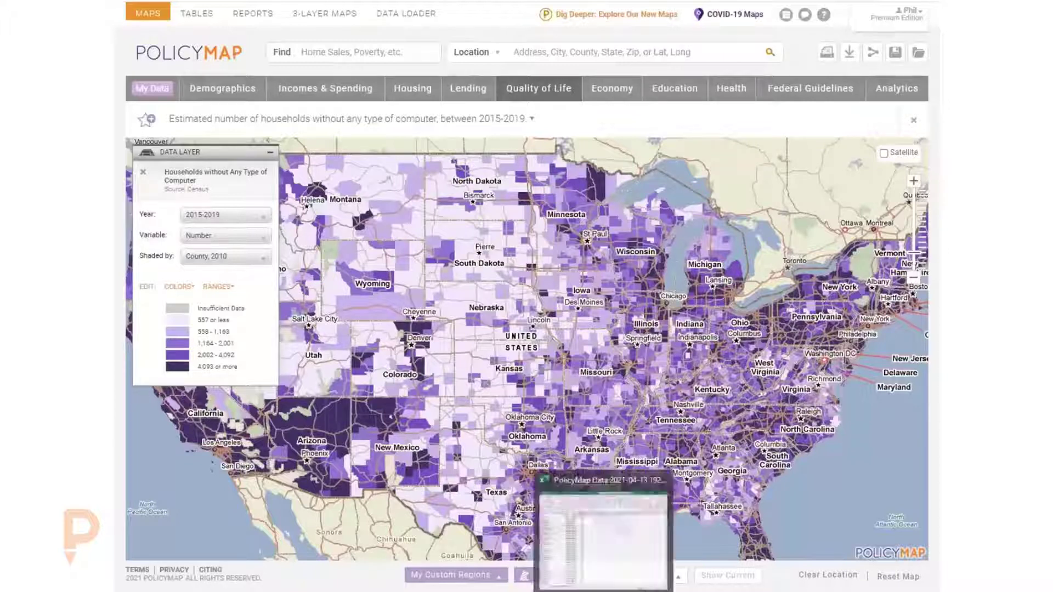
click(604, 584)
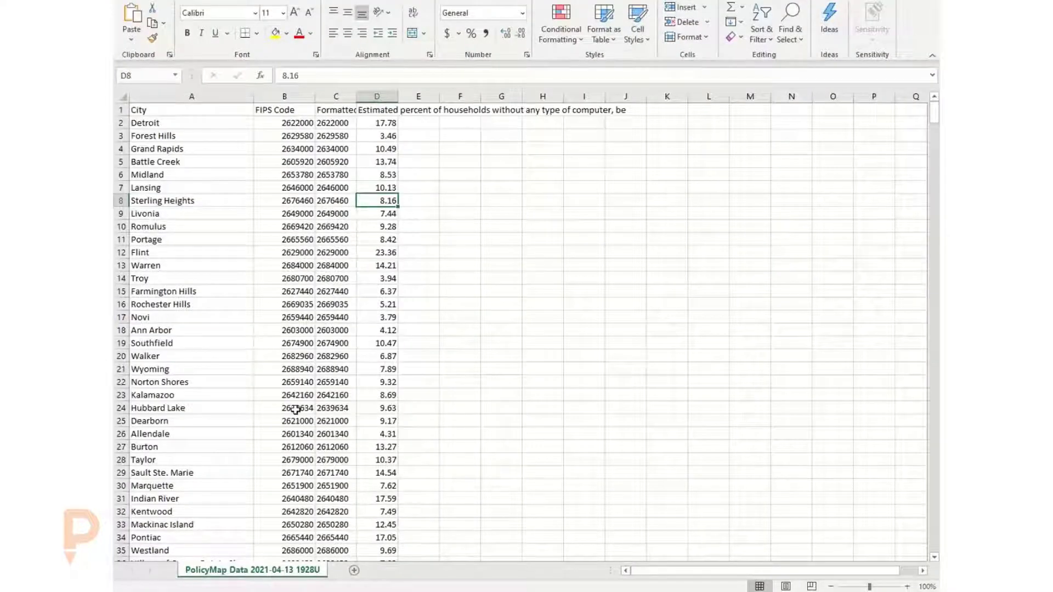
click(866, 1)
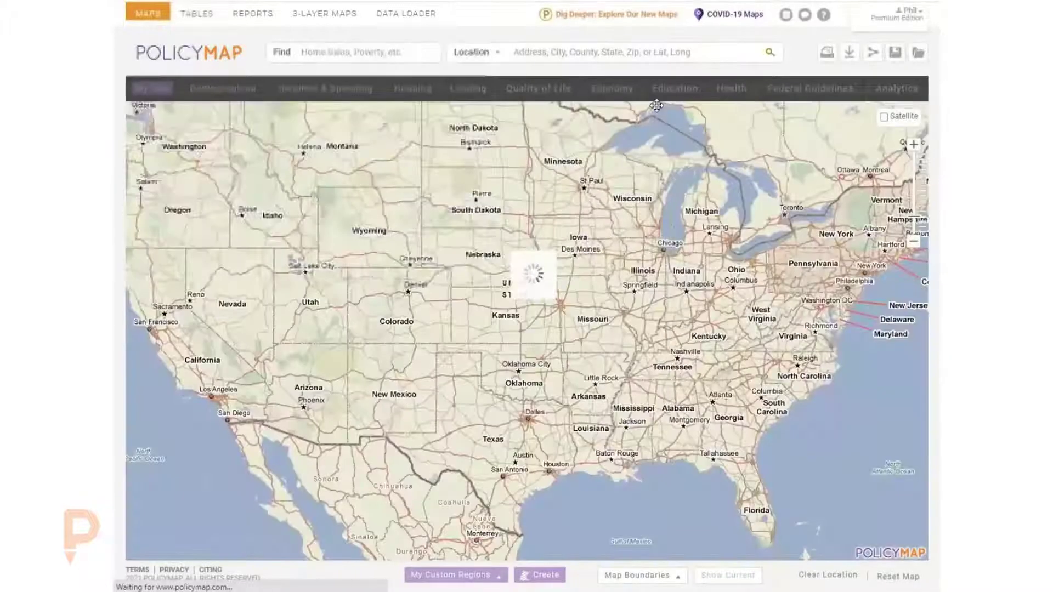
click(198, 576)
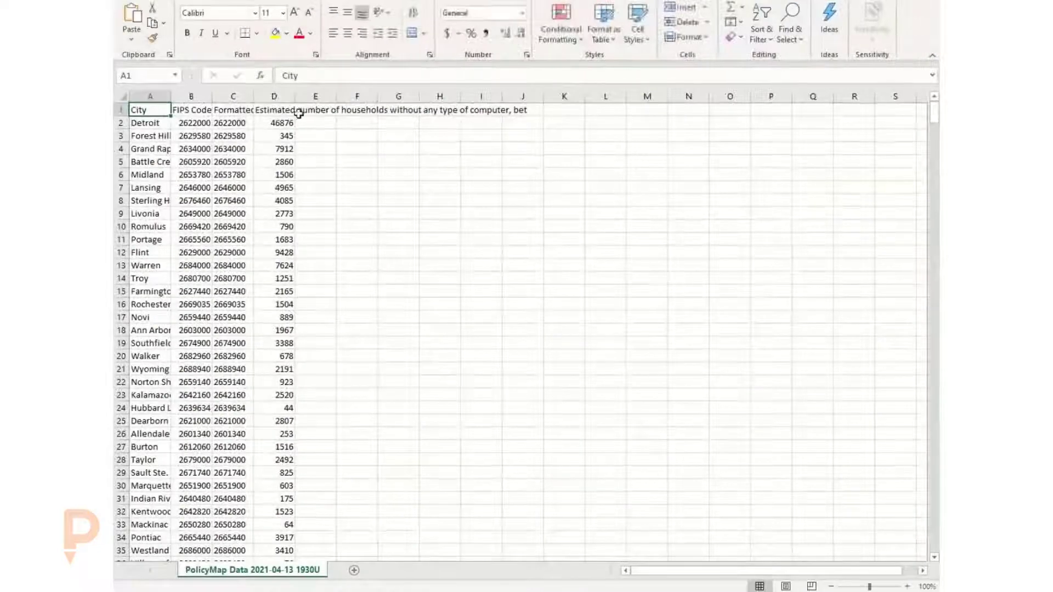
- Copy the household number column from the new CSV and paste it into column E of the percent spreadsheet
drag(172, 97, 226, 187)
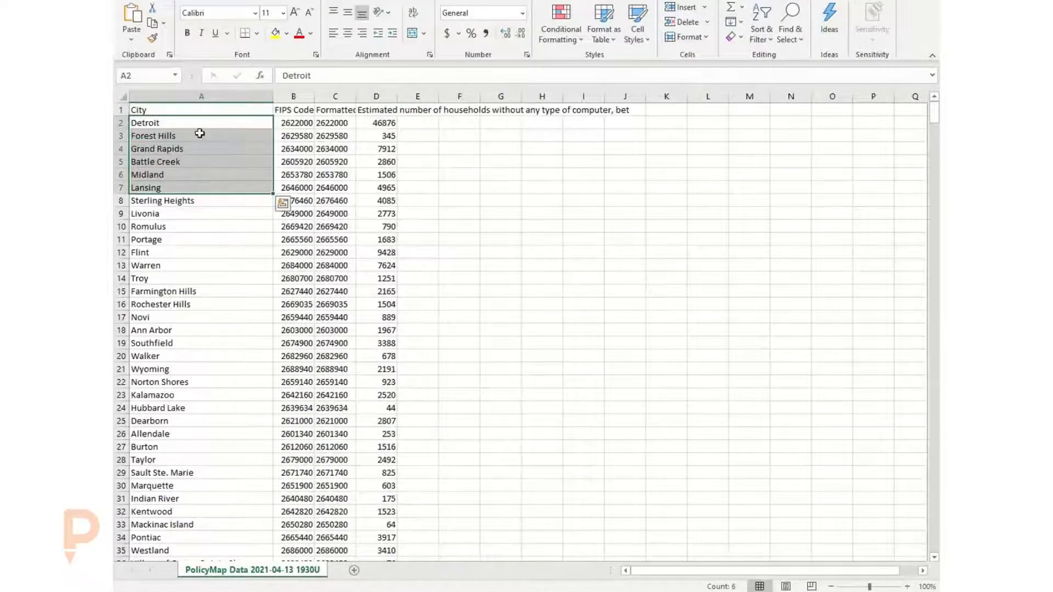
click(379, 97)
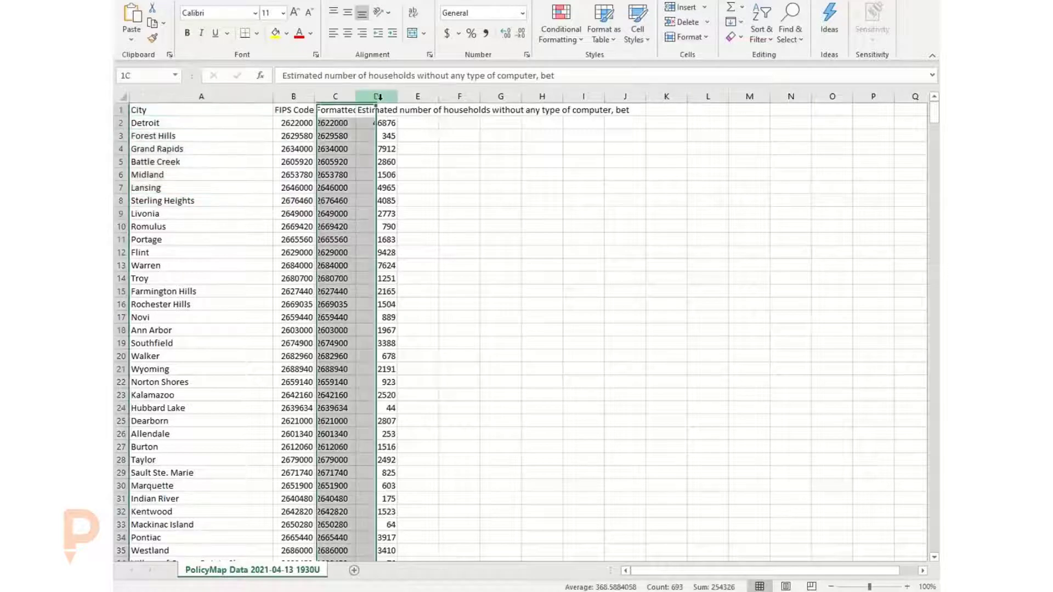
click(295, 97)
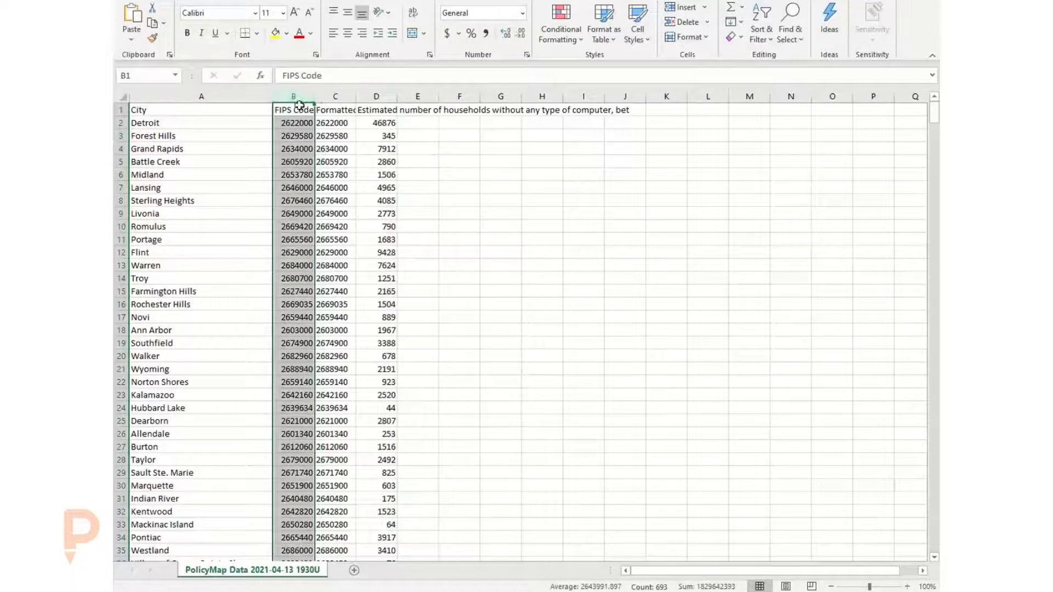
click(383, 97)
key(ctrl+c)
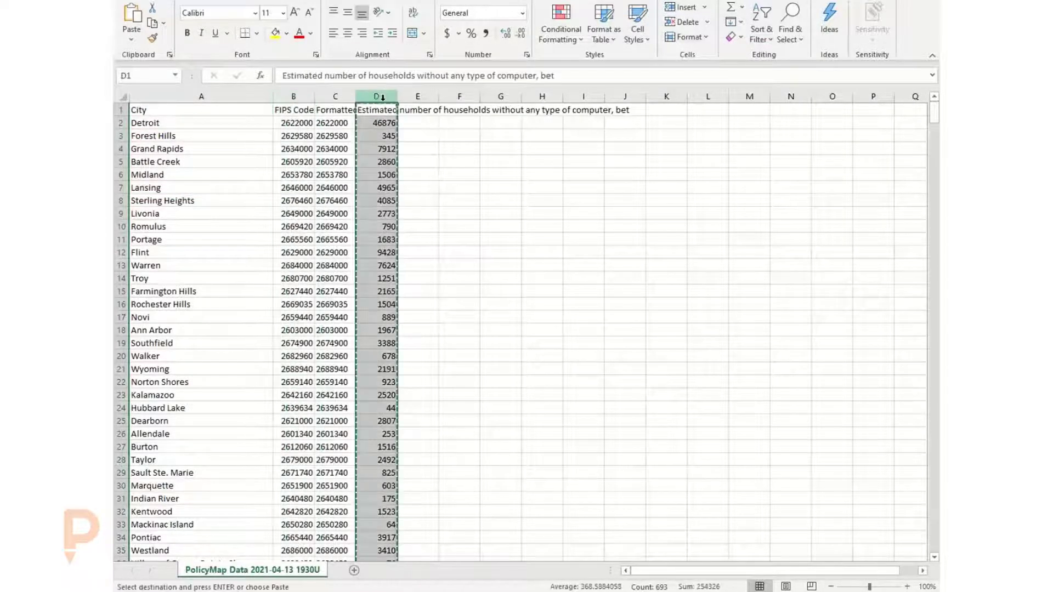
mouse_move(604, 591)
click(562, 568)
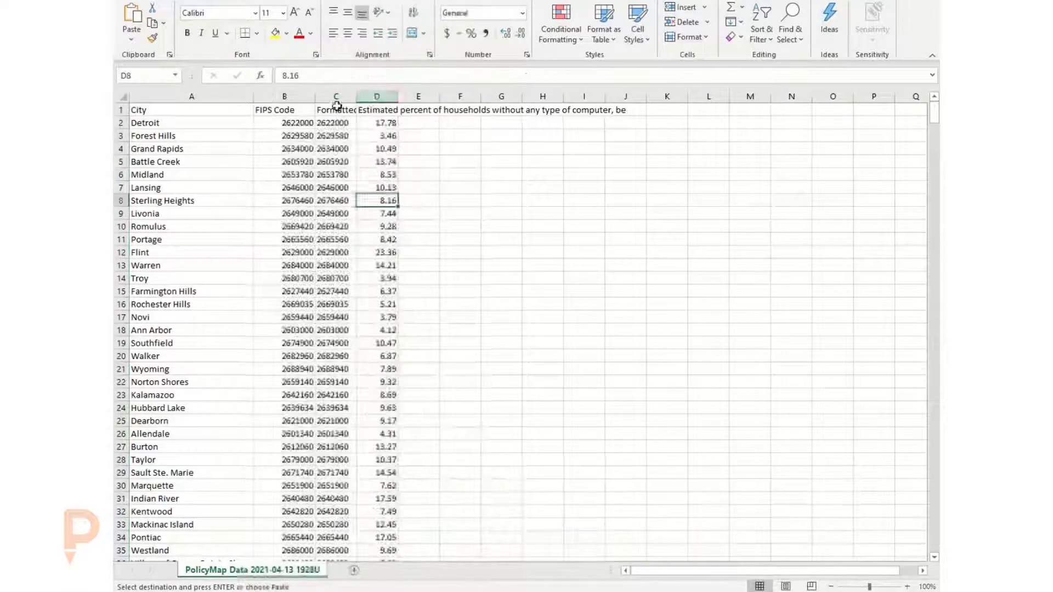
click(416, 110)
key(ctrl+v)
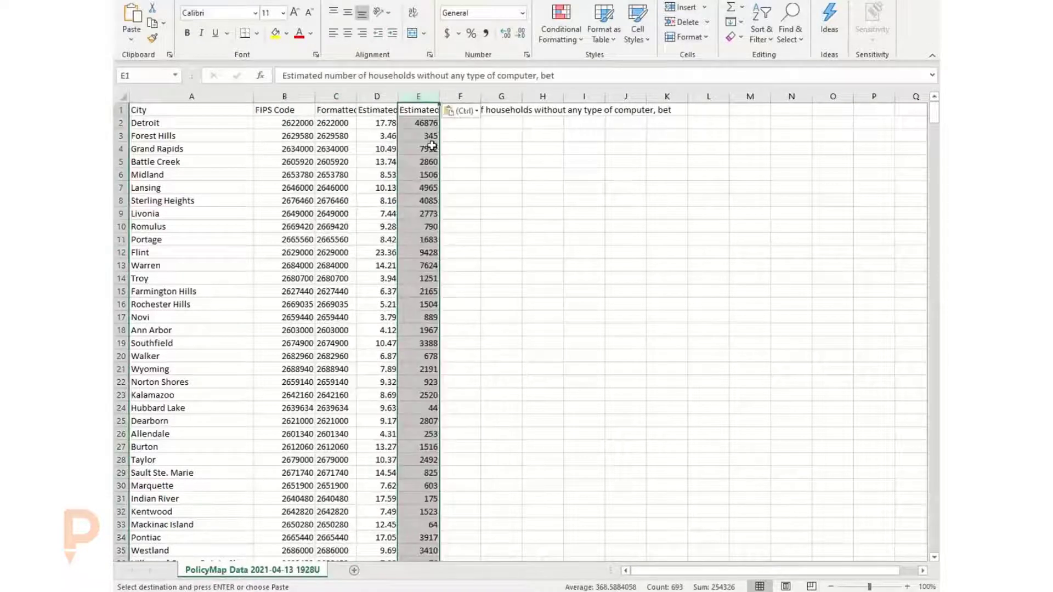
- Scroll through the combined spreadsheet to its end and back to the top
click(433, 146)
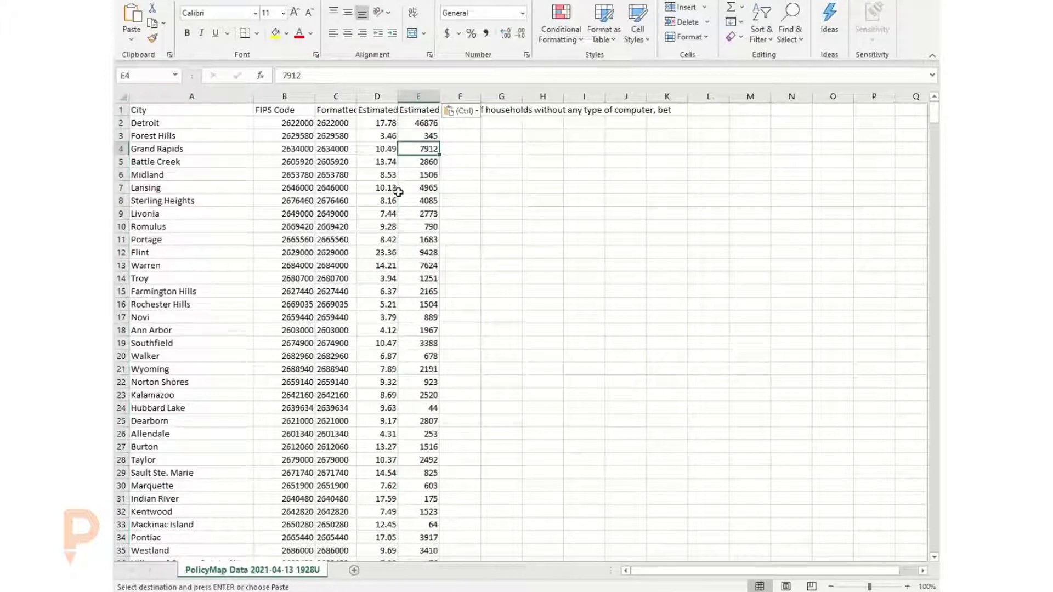
drag(934, 119, 934, 542)
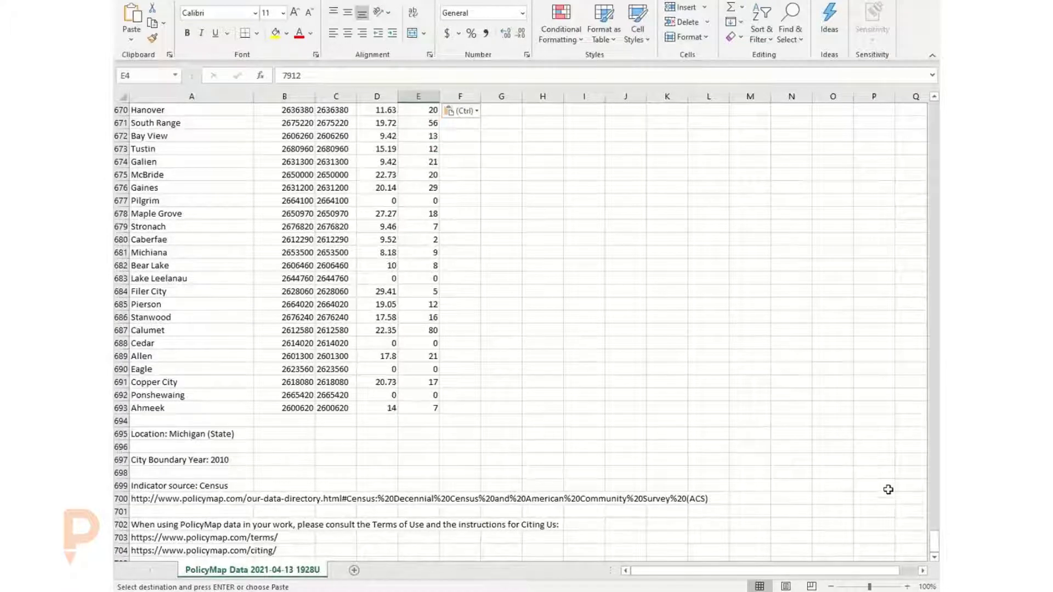
drag(934, 543, 935, 116)
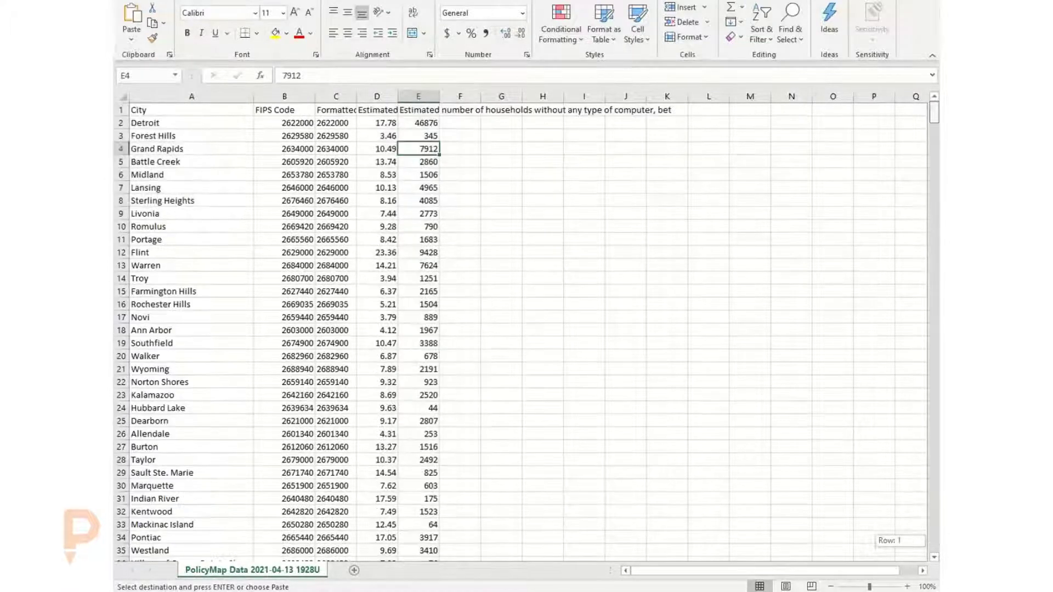
key(ctrl+space)
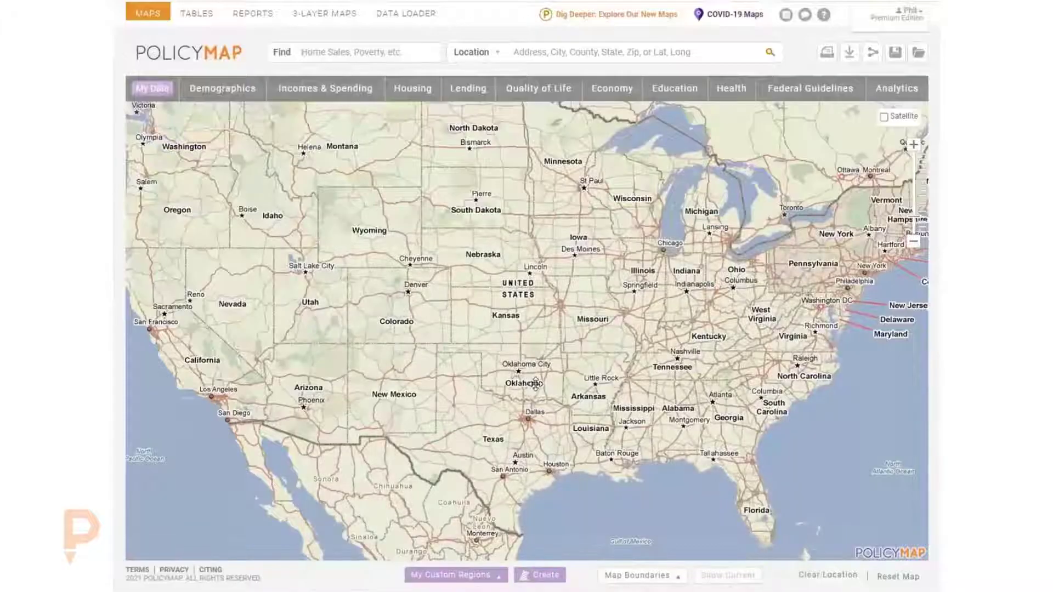
- Search for the location "mi" and zoom the map in on Michigan
drag(536, 384, 533, 391)
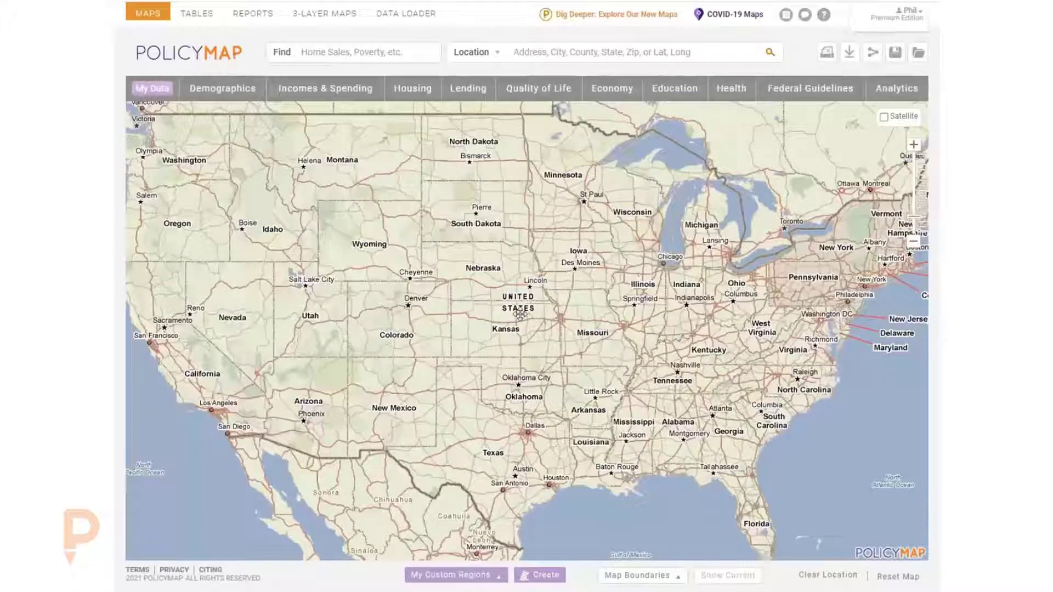
click(545, 50)
text(mi)
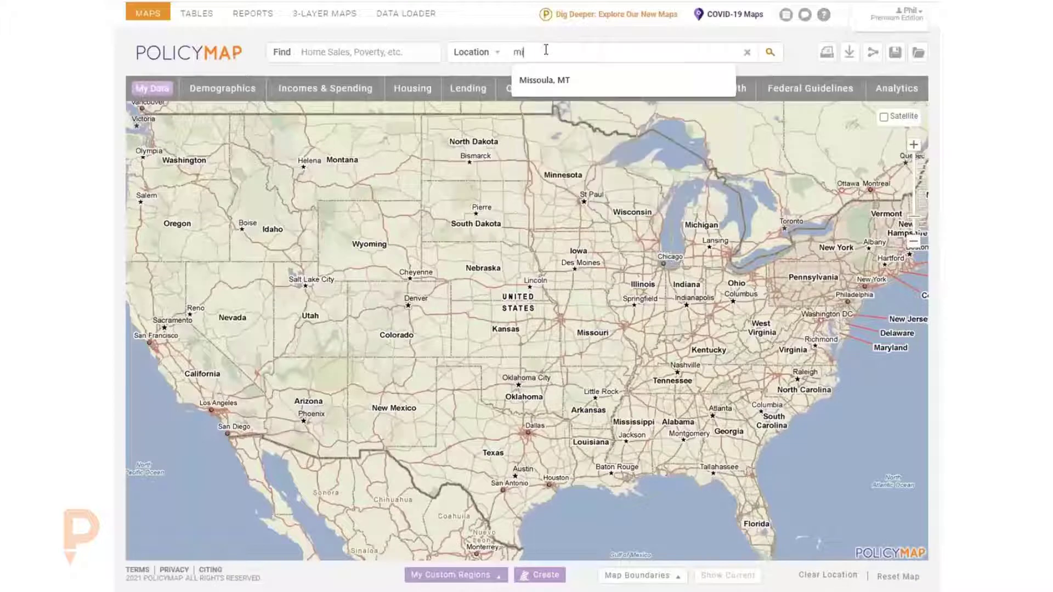
key(Return)
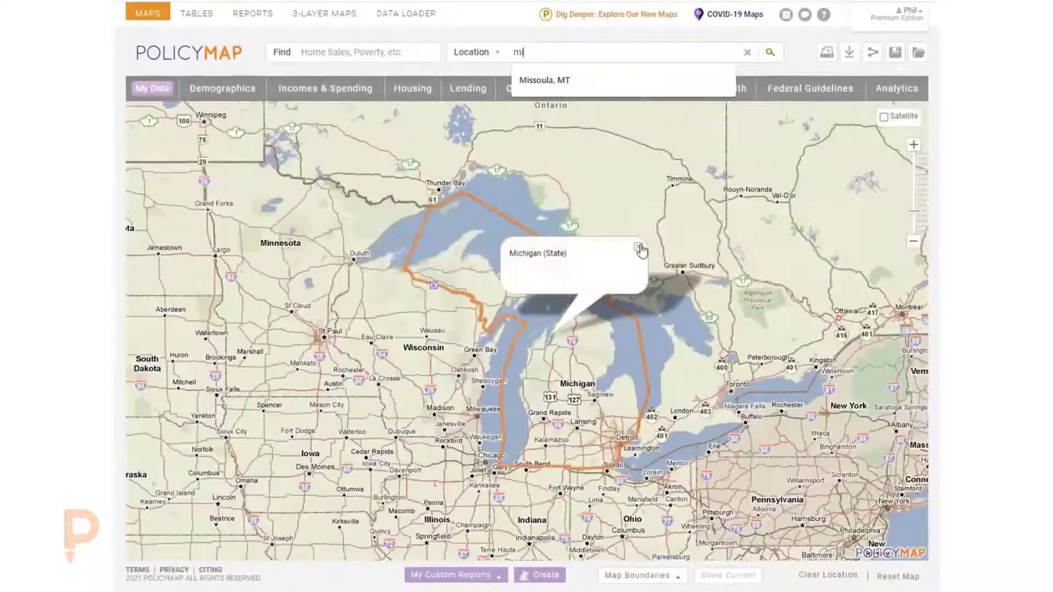
click(639, 248)
scroll(595, 395, up, 1)
drag(594, 394, 438, 297)
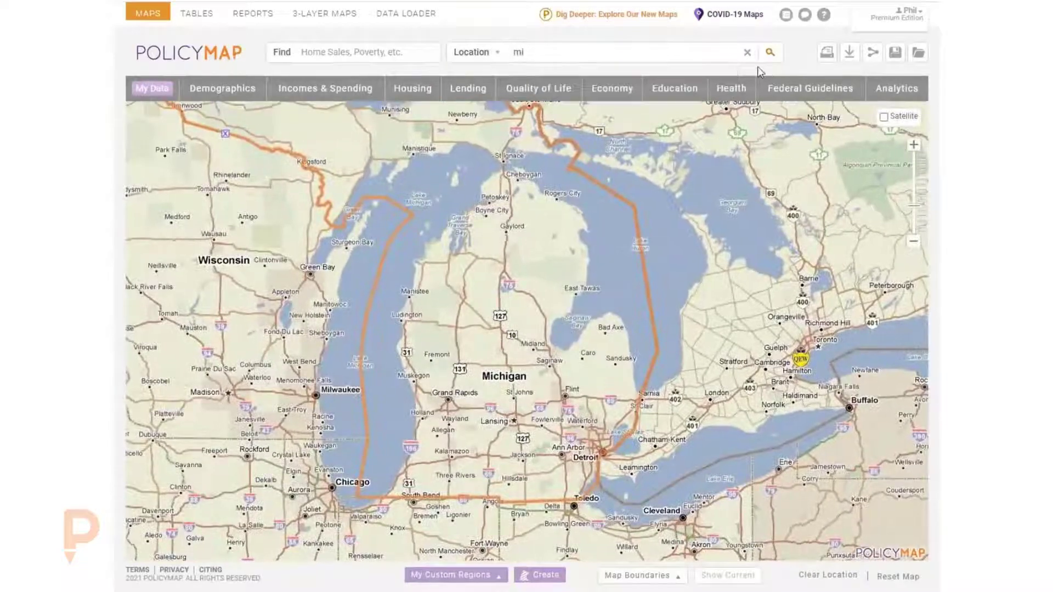
- Add the Public Schools: Enrollment and Demographics (NCES) points layer from the Education data
click(679, 89)
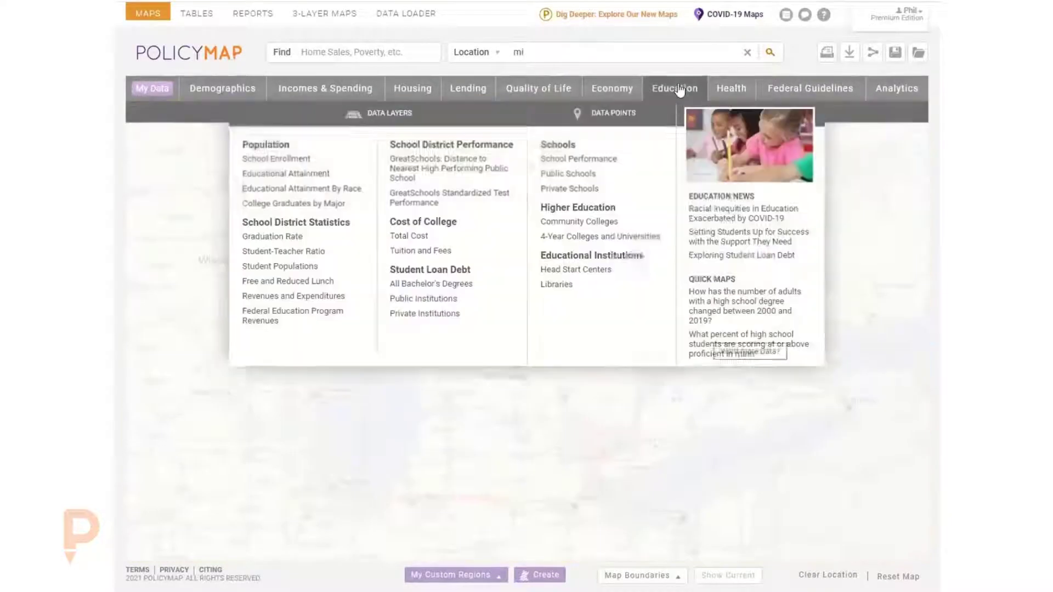
mouse_move(568, 173)
click(746, 170)
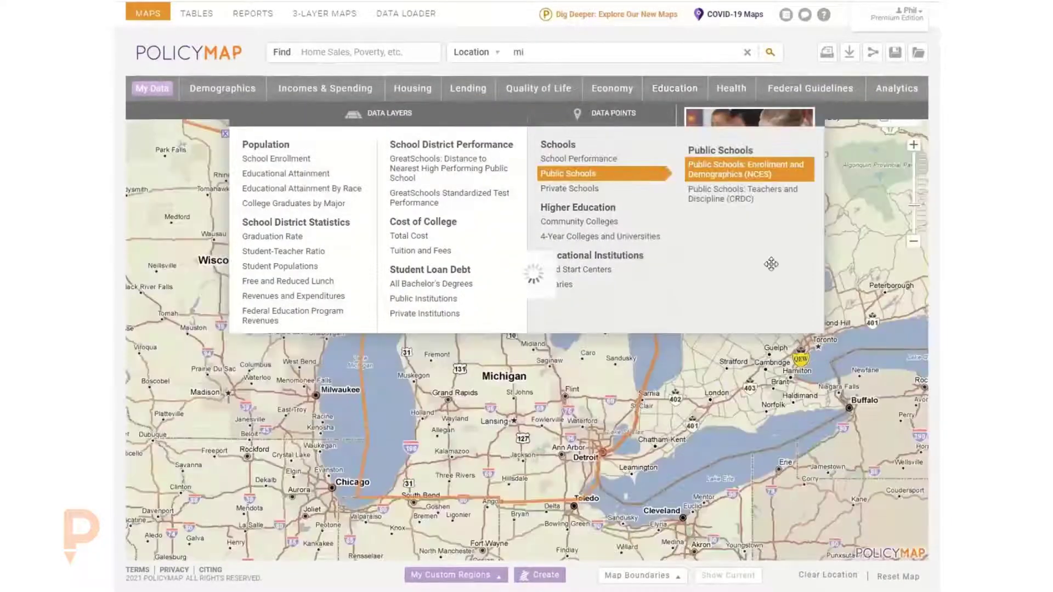
scroll(637, 412, up, 2)
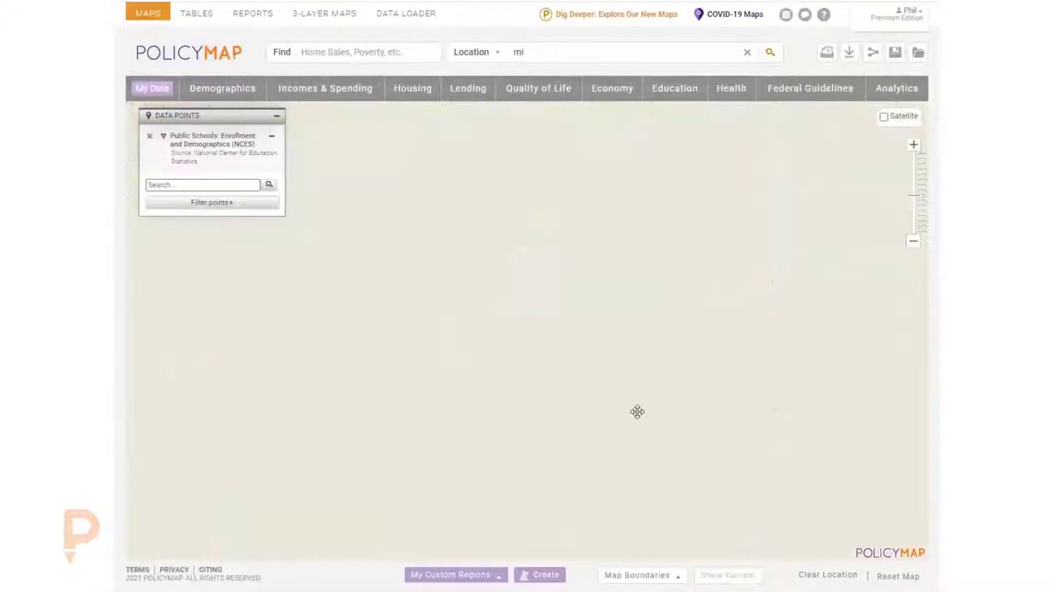
drag(636, 411, 650, 301)
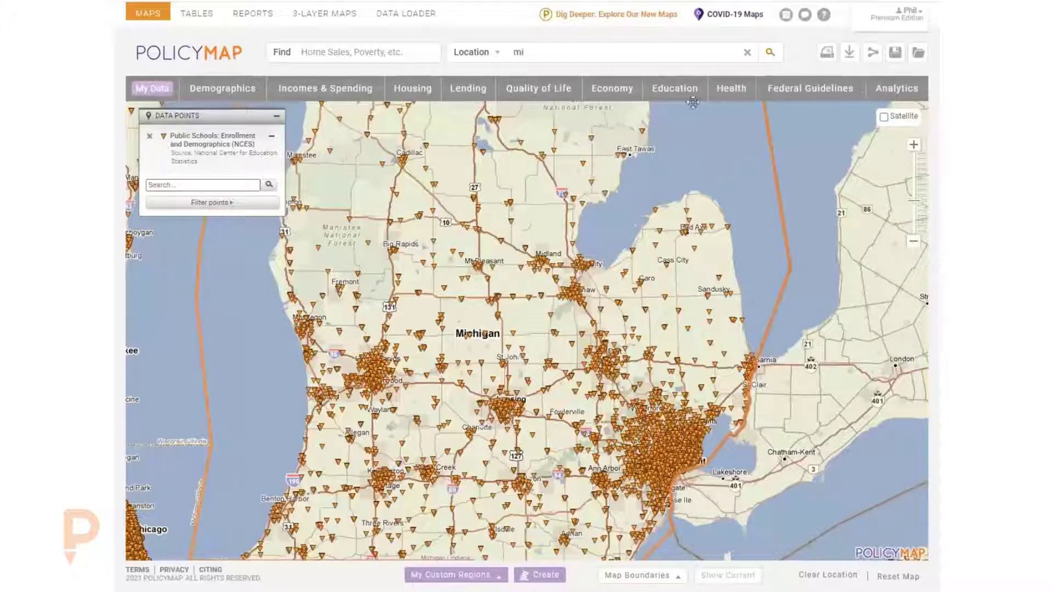
- Add the Health layer of people under 19 without health insurance and set its variable to Number
click(739, 93)
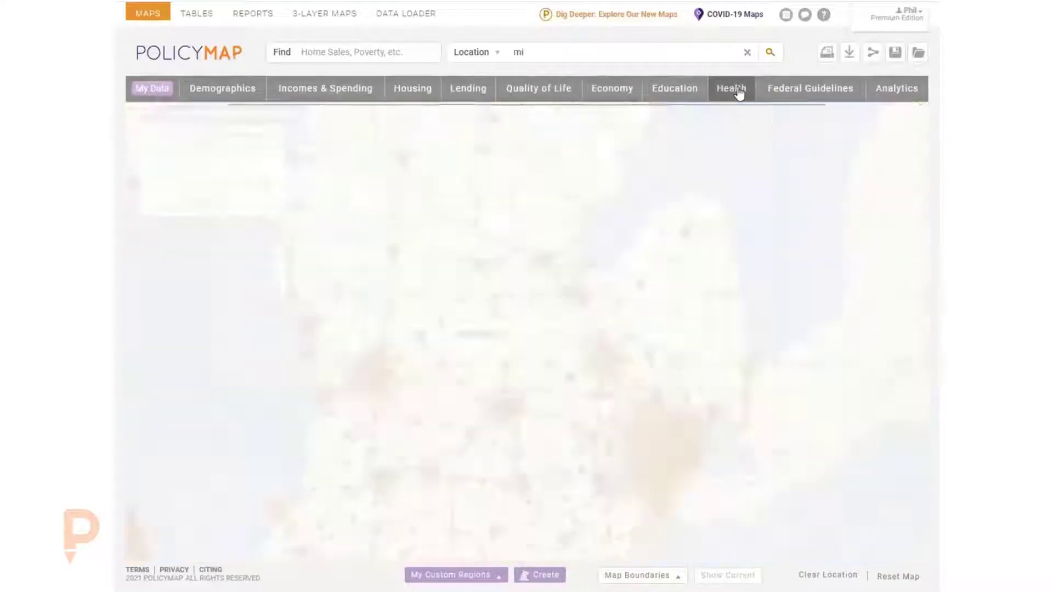
mouse_move(322, 240)
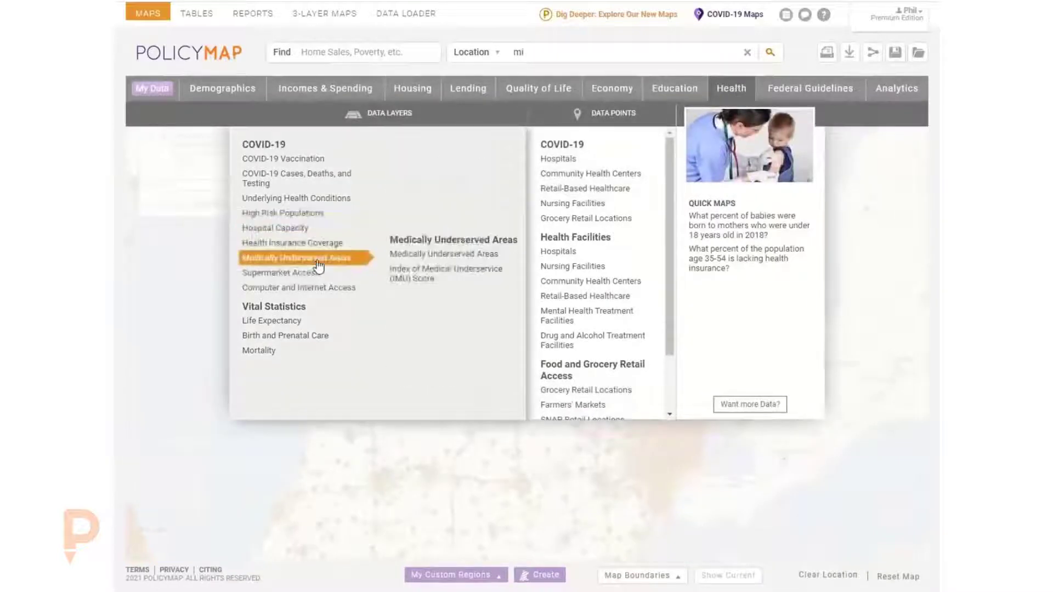
mouse_move(417, 206)
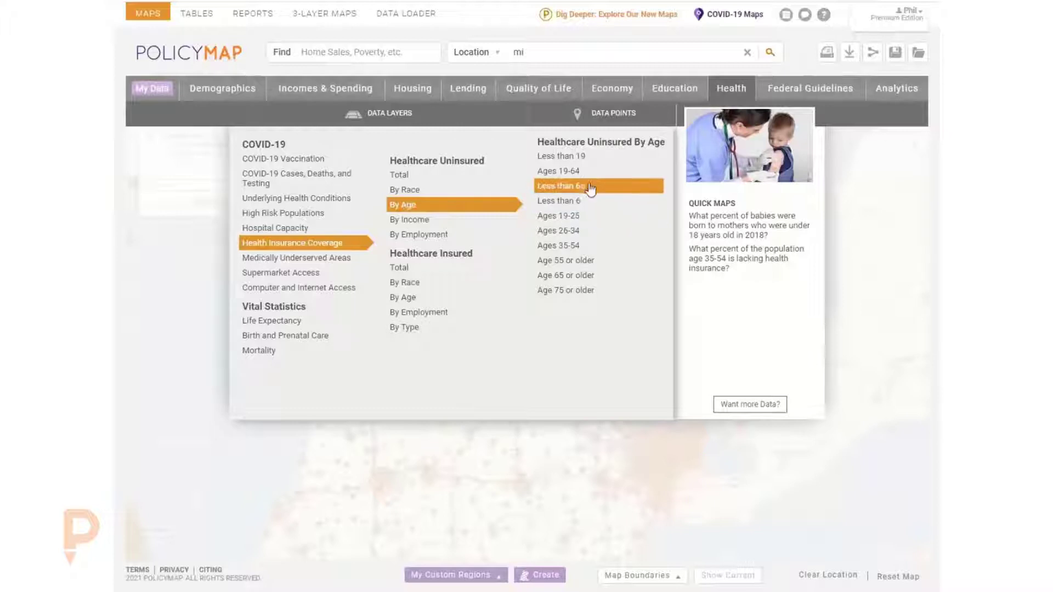
click(603, 156)
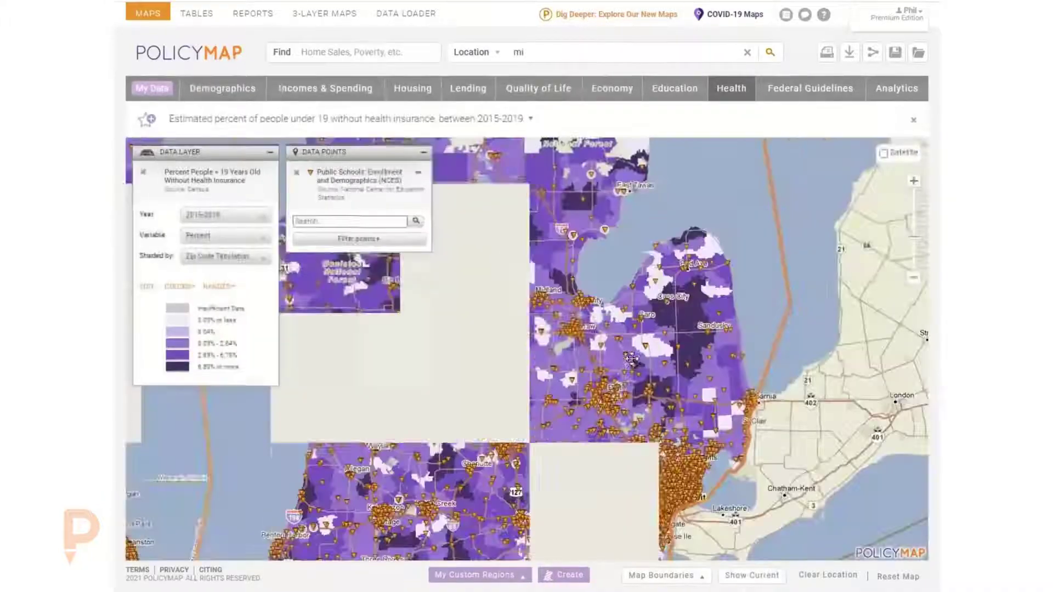
click(196, 242)
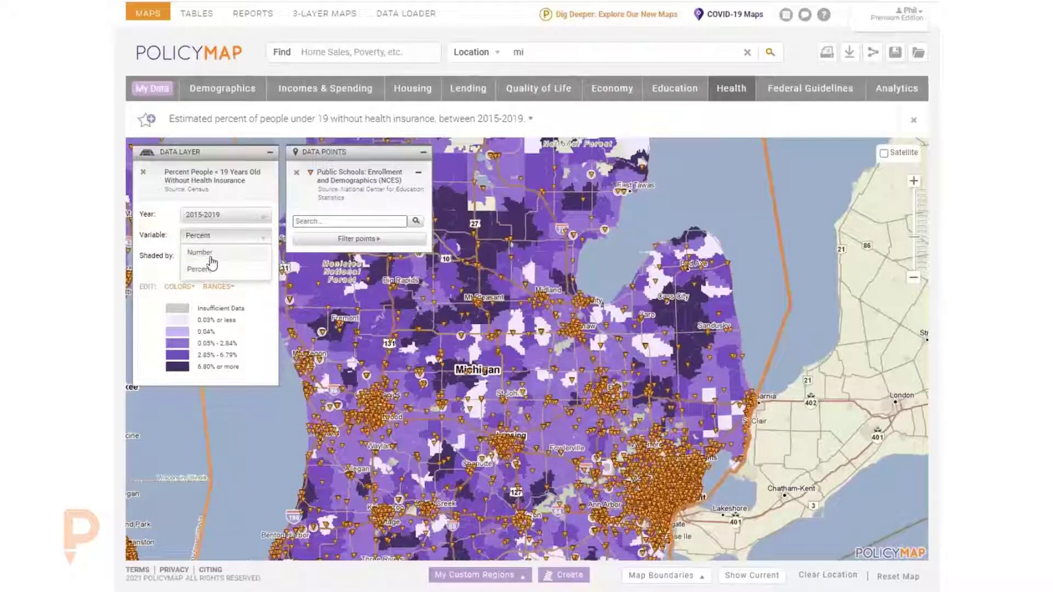
click(211, 253)
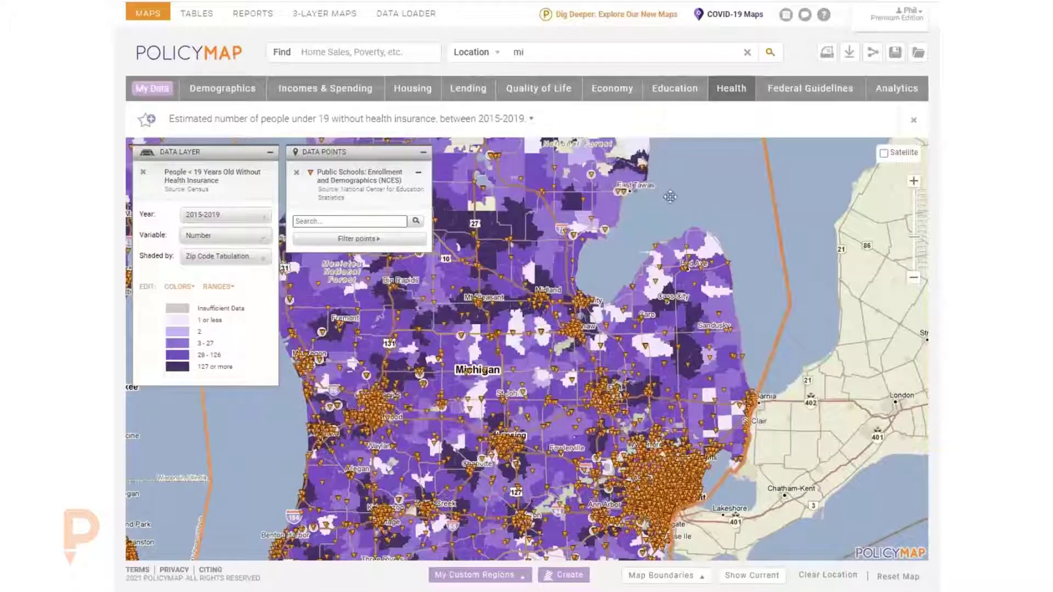
- Download the points with layer data for Michigan by Zip Code Tabulation Area as a CSV
click(850, 53)
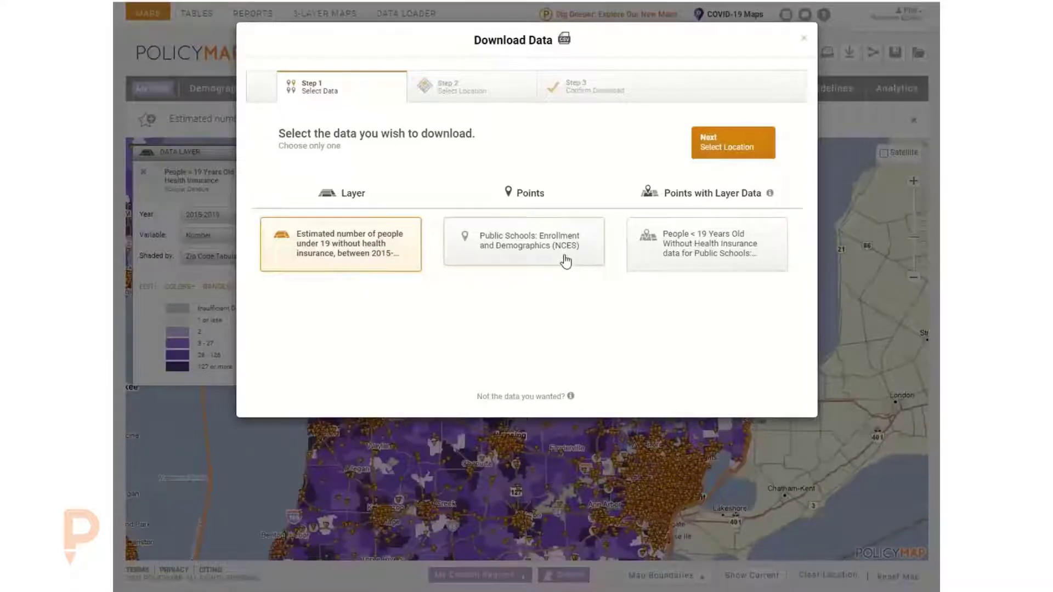
click(732, 248)
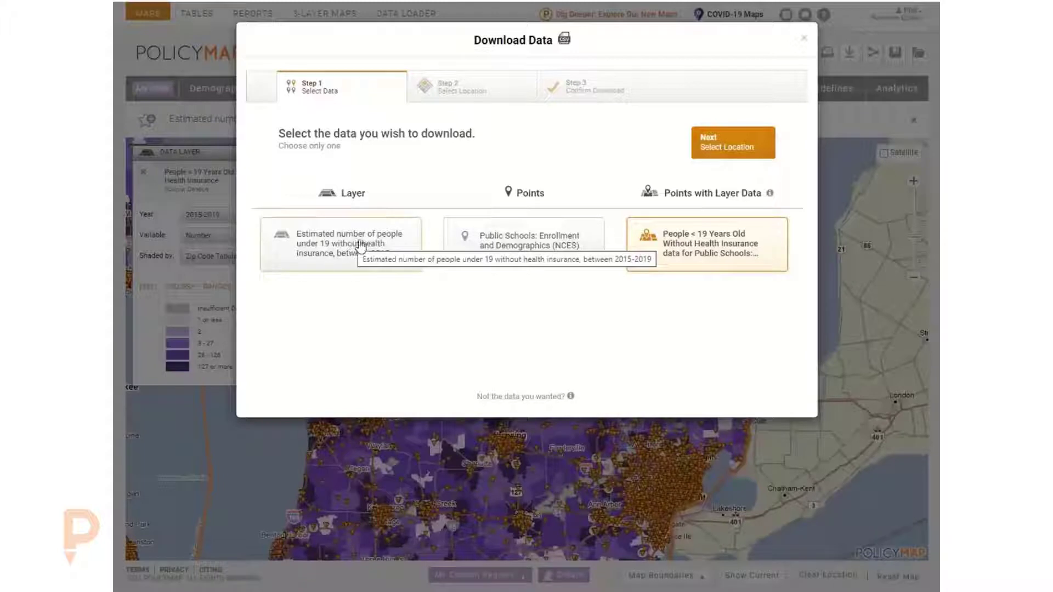
click(713, 155)
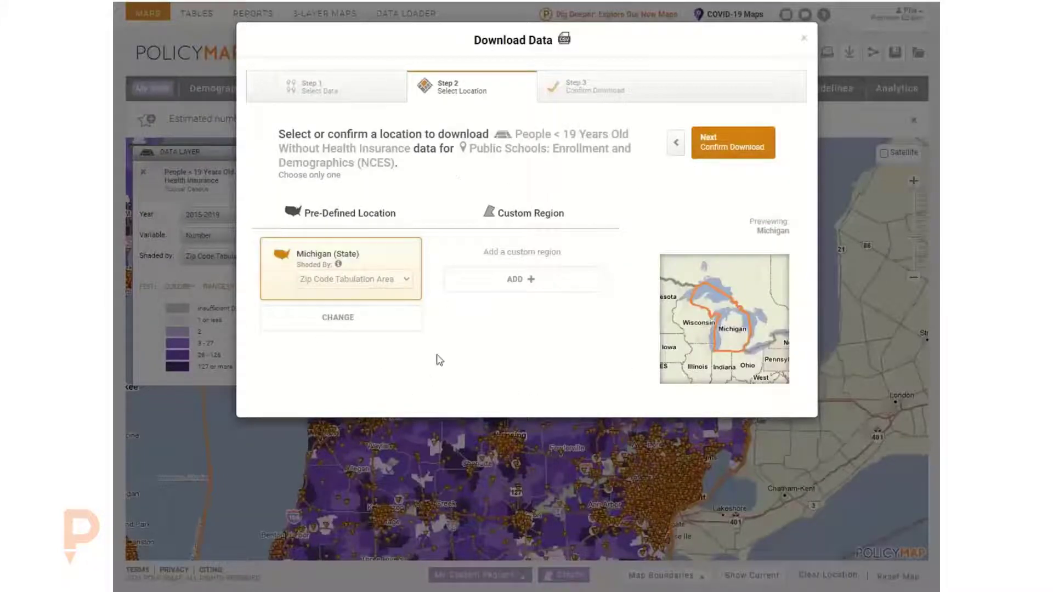
click(319, 281)
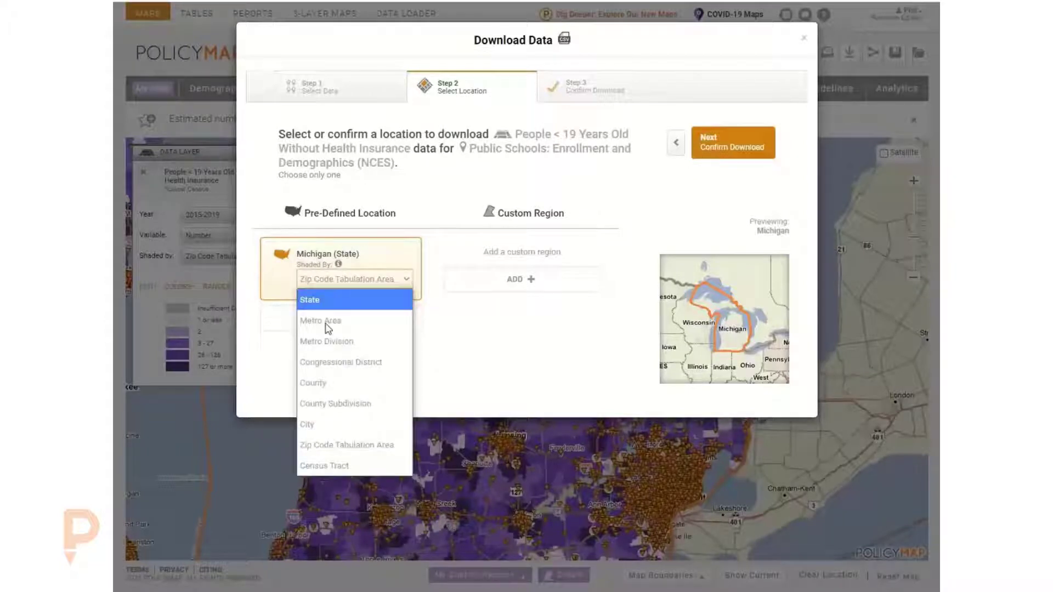
click(508, 333)
click(738, 151)
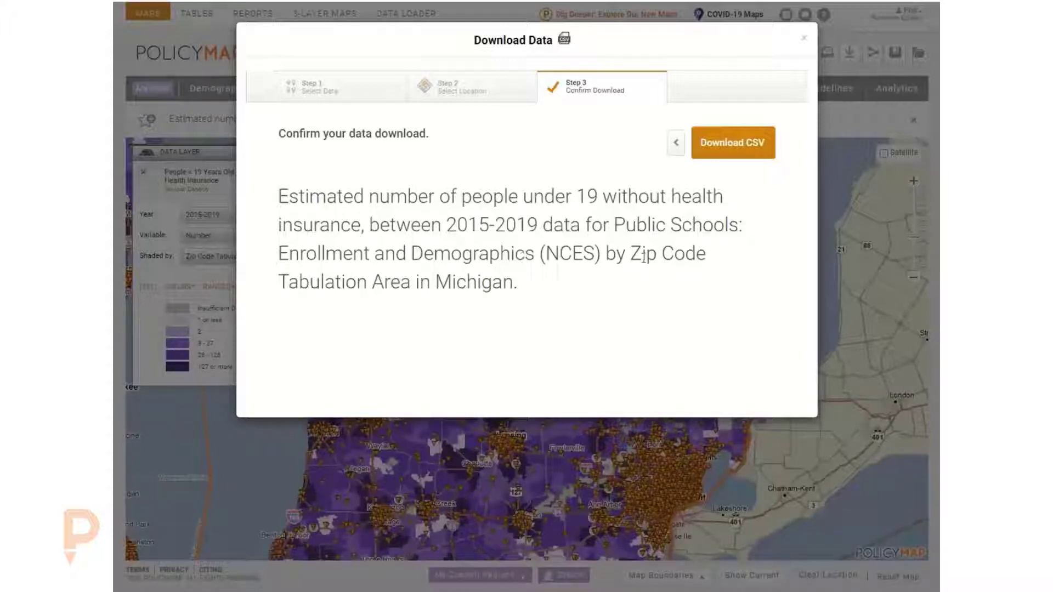
click(743, 143)
click(734, 210)
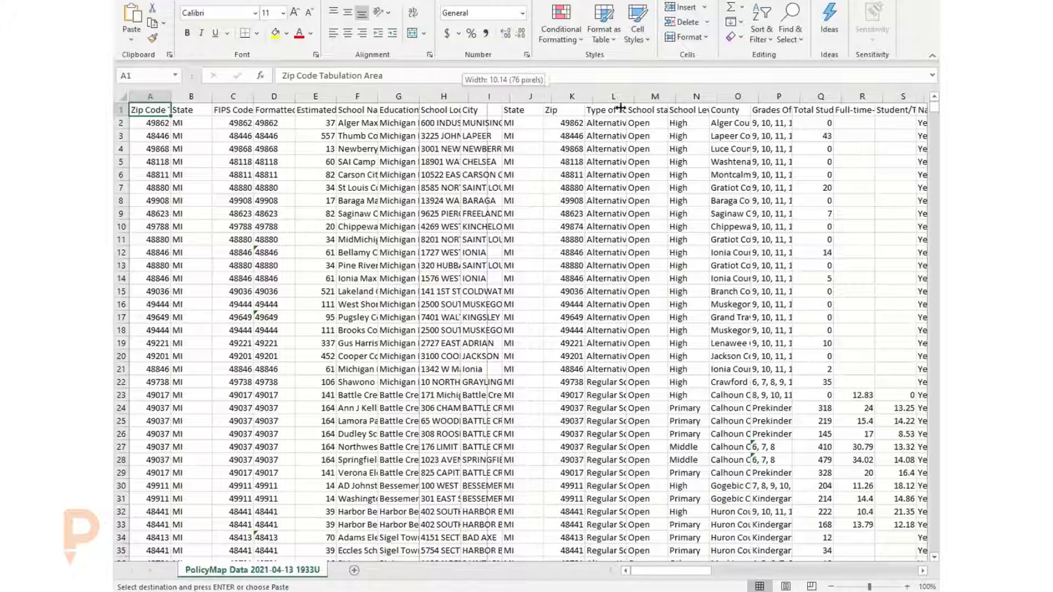
- Widen the School Location and Zip Code Tabulation Area columns of the downloaded spreadsheet to show their full contents
double_click(462, 96)
drag(493, 123, 483, 266)
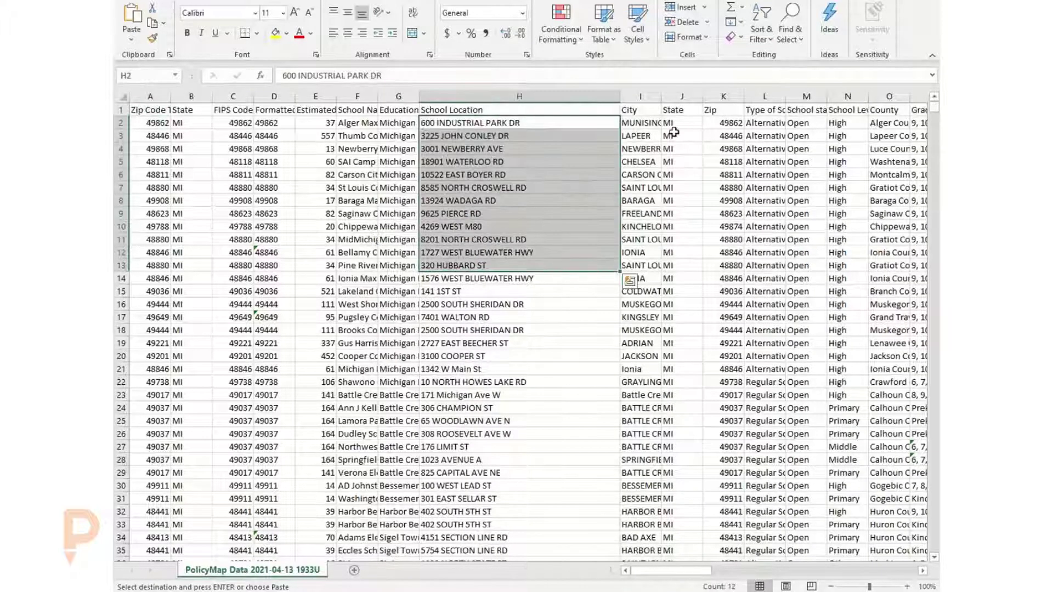
drag(674, 134, 680, 356)
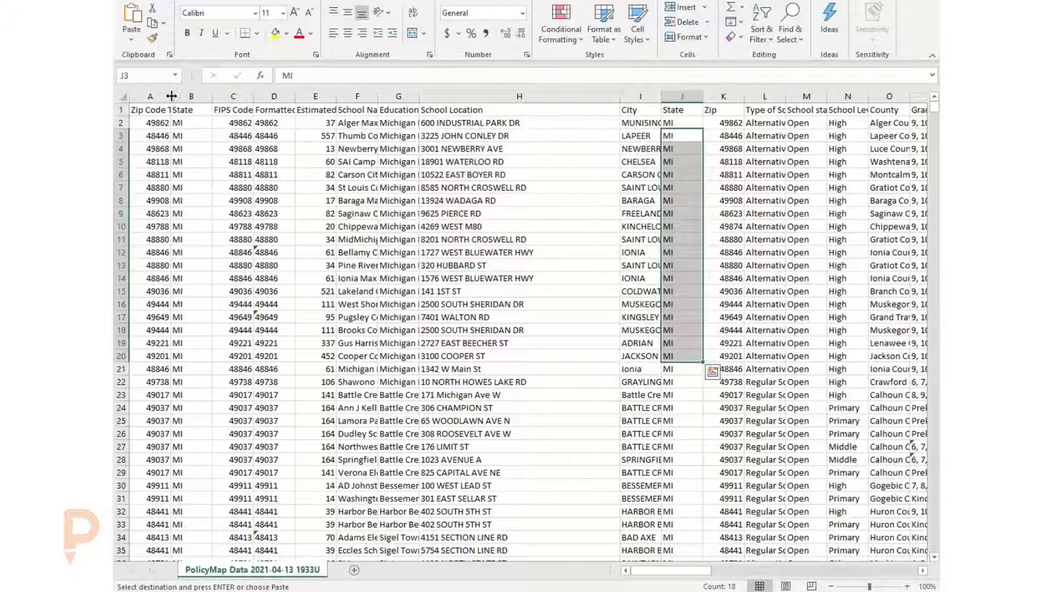
drag(170, 96, 218, 97)
drag(181, 136, 187, 235)
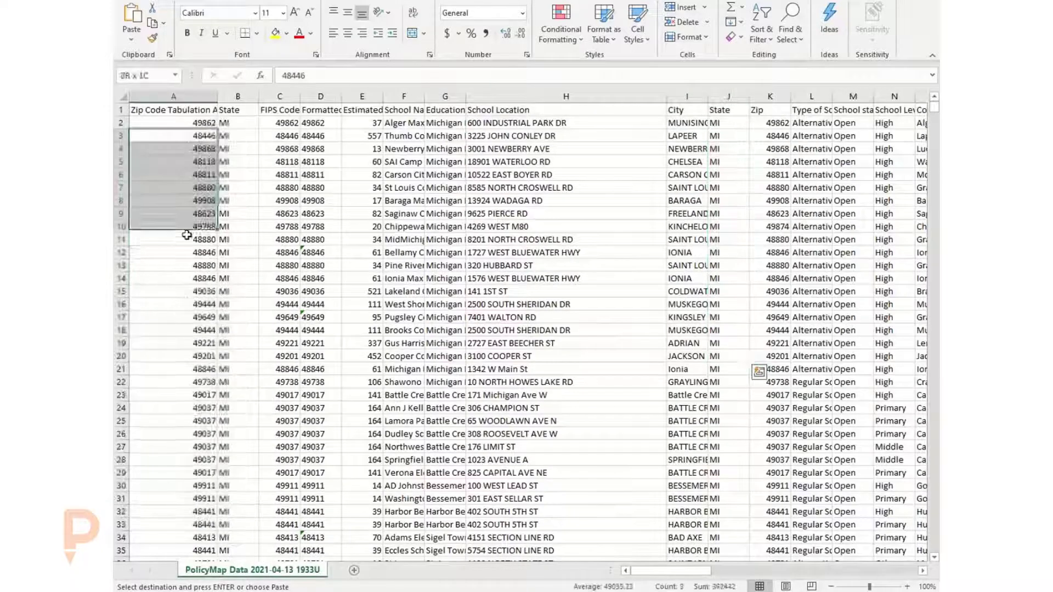
- Examine the FIPS code and estimated enrollment values across the school rows of the spreadsheet
click(280, 136)
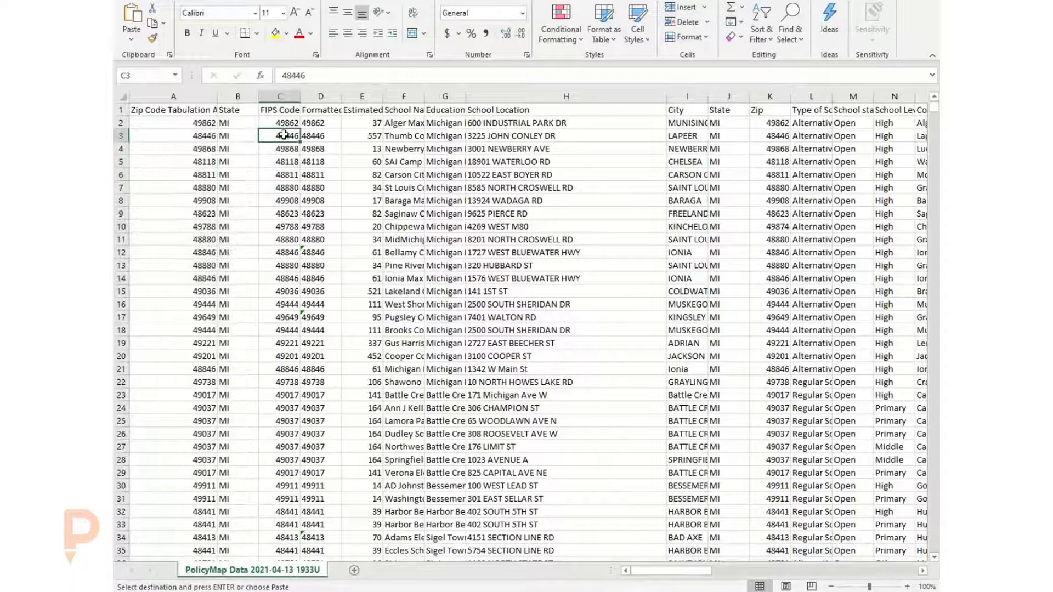
click(373, 122)
click(371, 138)
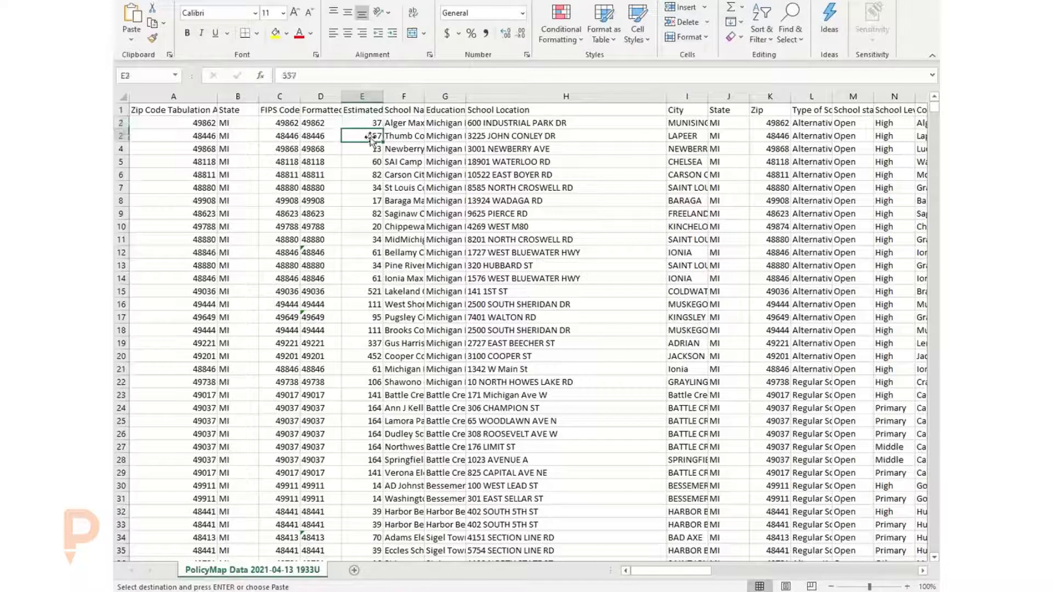
click(369, 149)
click(371, 161)
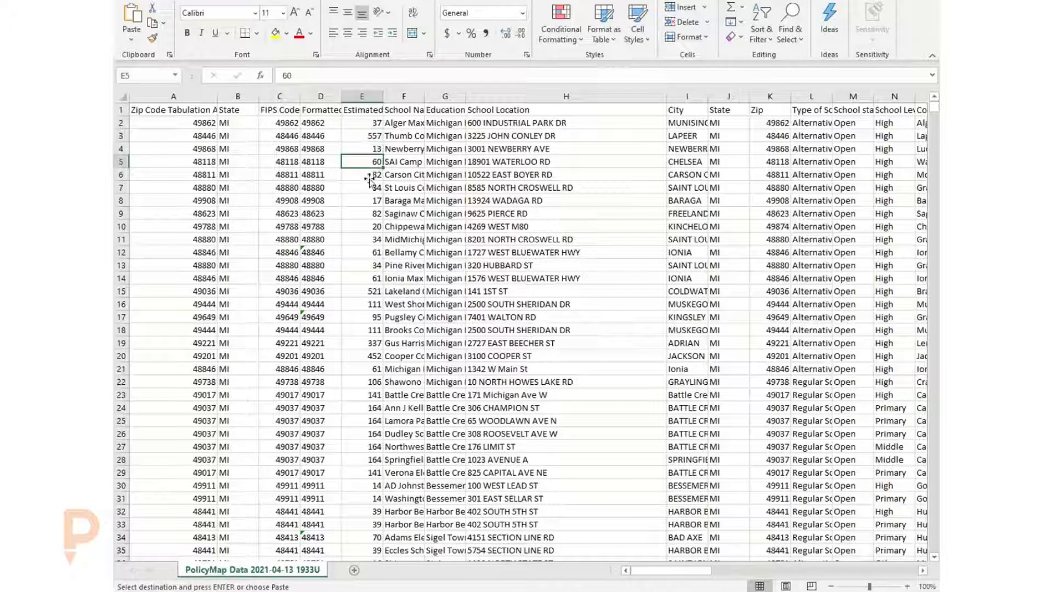
click(370, 176)
click(371, 190)
click(375, 212)
click(378, 241)
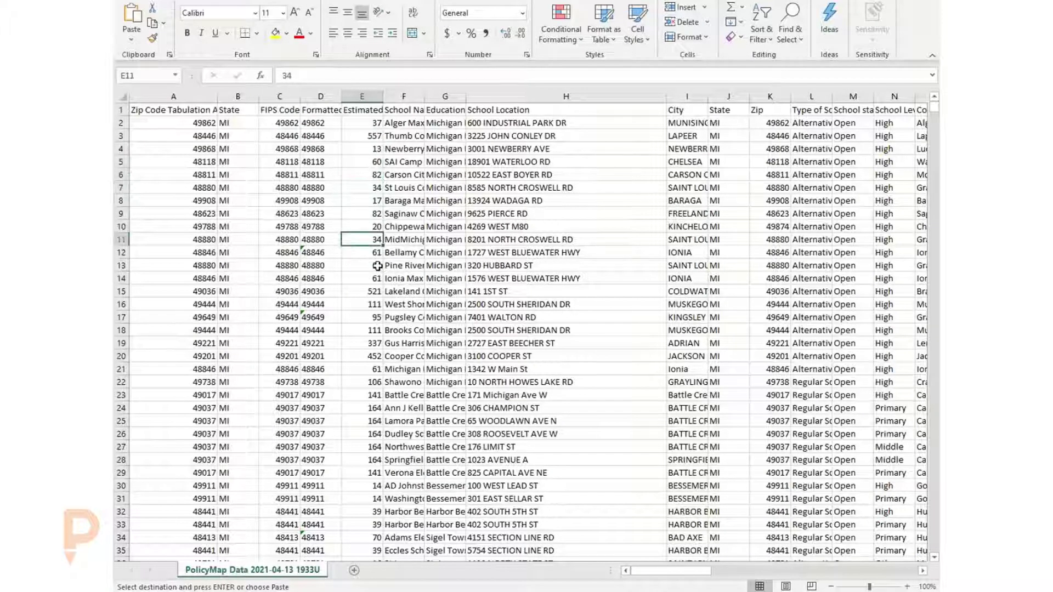
drag(378, 266, 375, 277)
drag(363, 317, 366, 330)
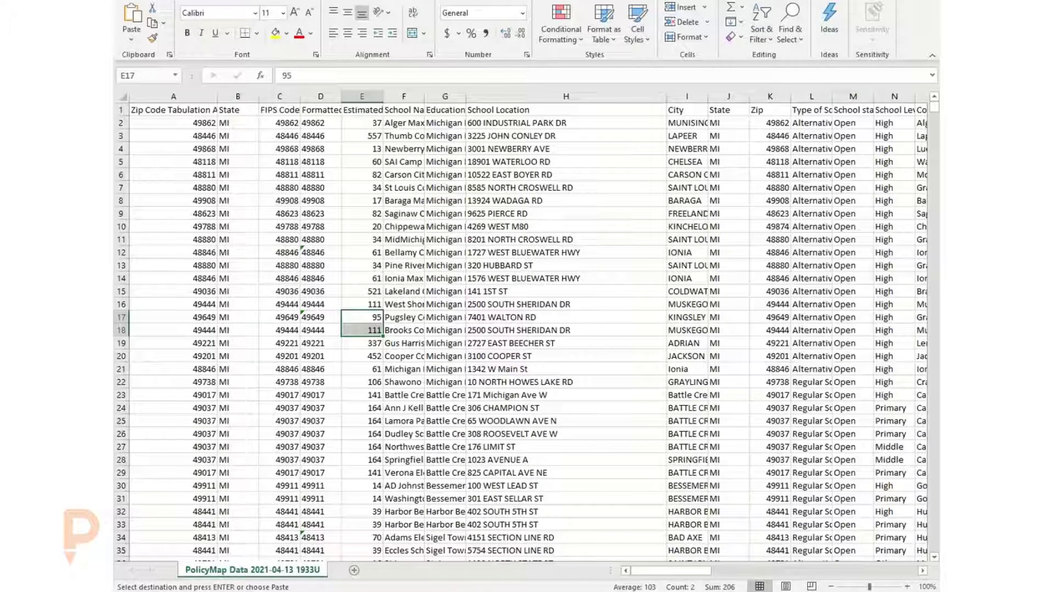
- Switch to the browser and open the new PolicyMap Dig Deeper maps site at upenn.policymap.com/newmaps
click(867, 1)
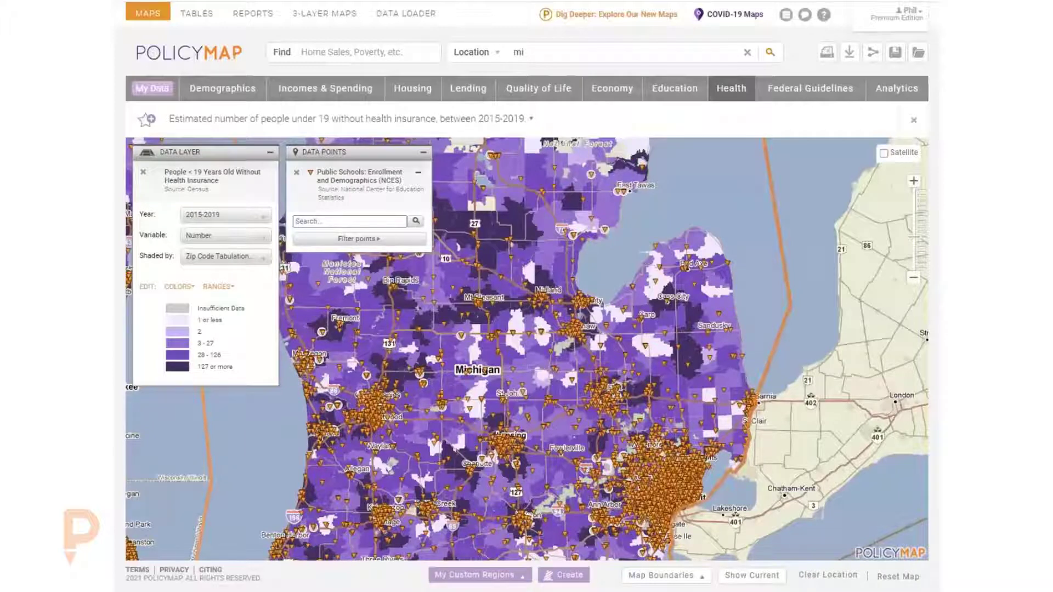
text(upee)
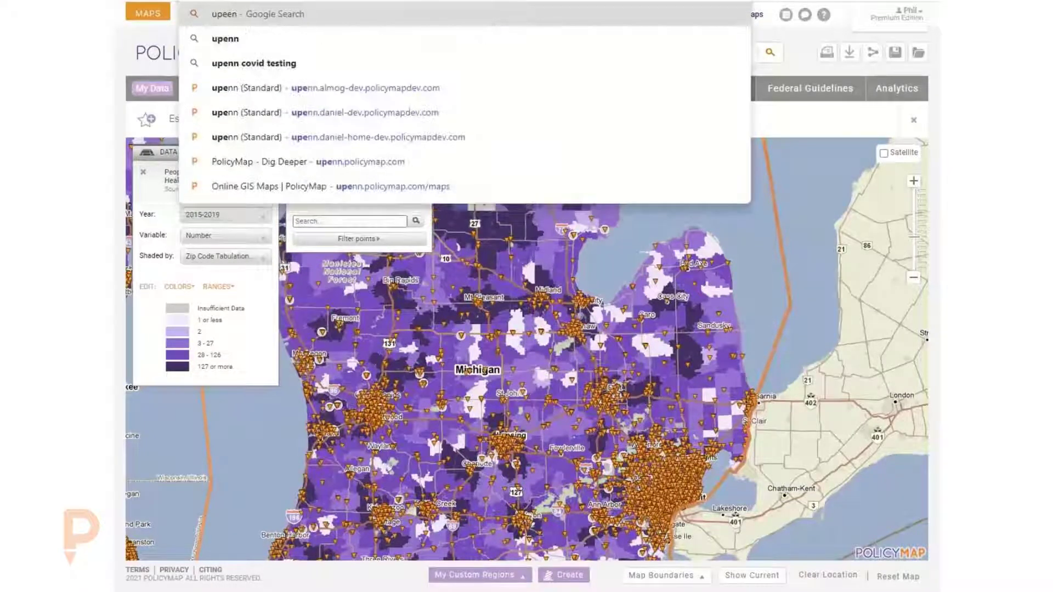
key(BackSpace)
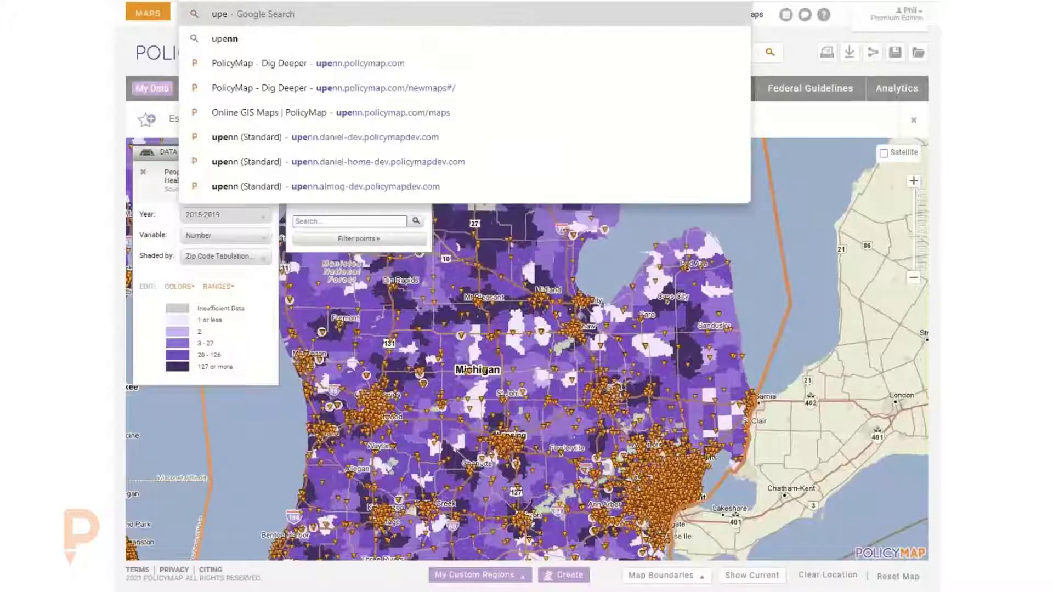
key(Down)
key(Return)
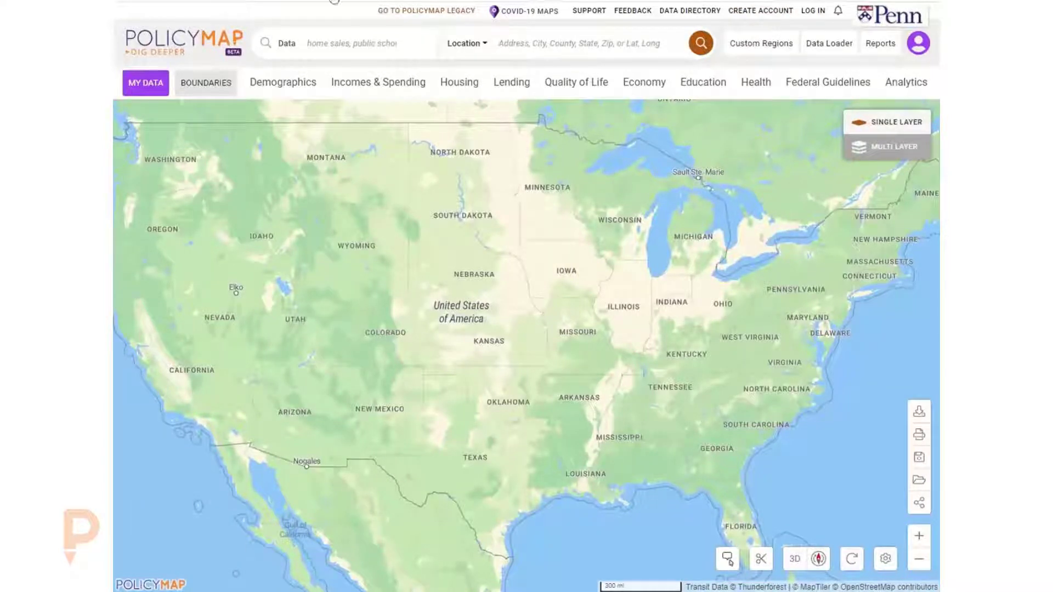
- Log in to the new PolicyMap site with the saved account credentials
click(771, 18)
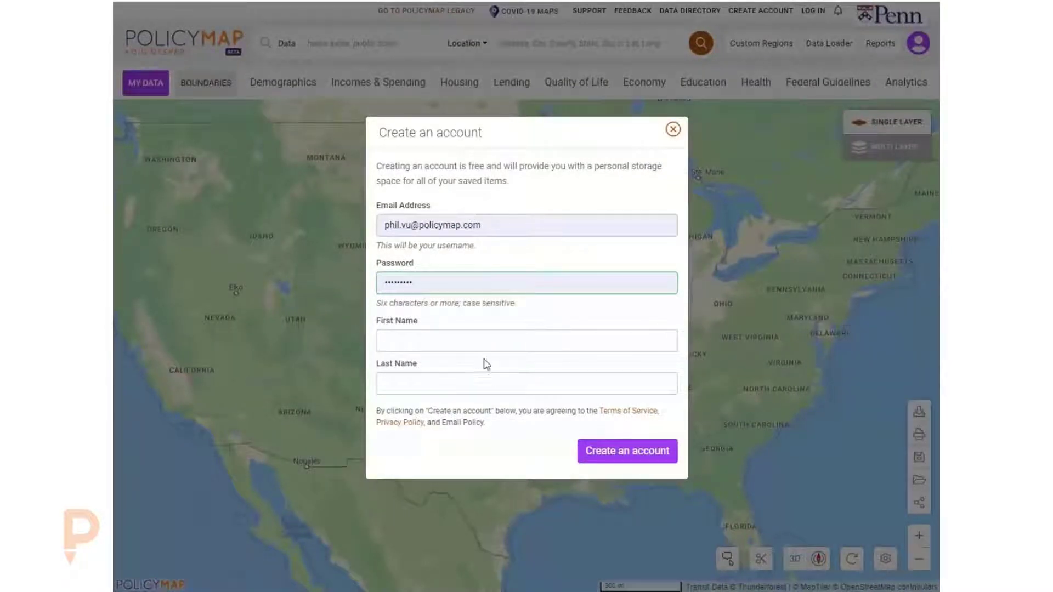
click(673, 132)
click(813, 10)
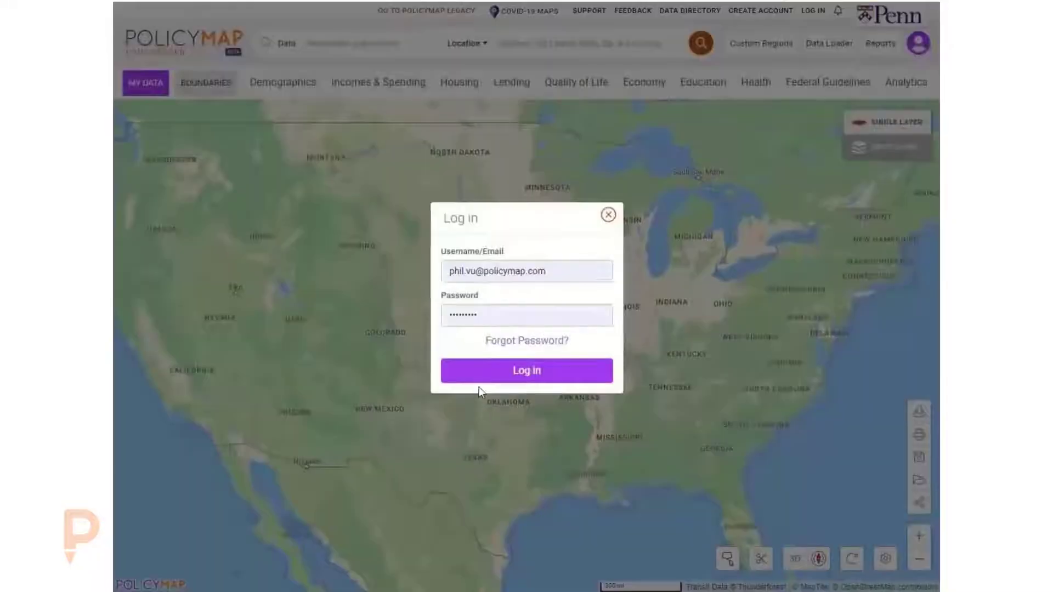
click(493, 379)
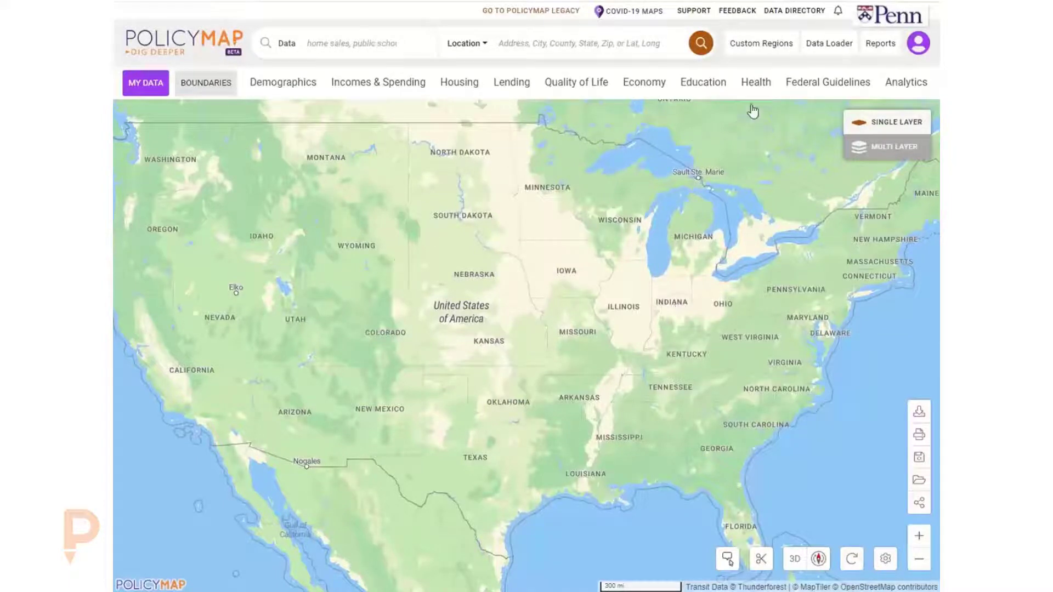
- Open Custom Regions and view the list of saved regions
click(766, 48)
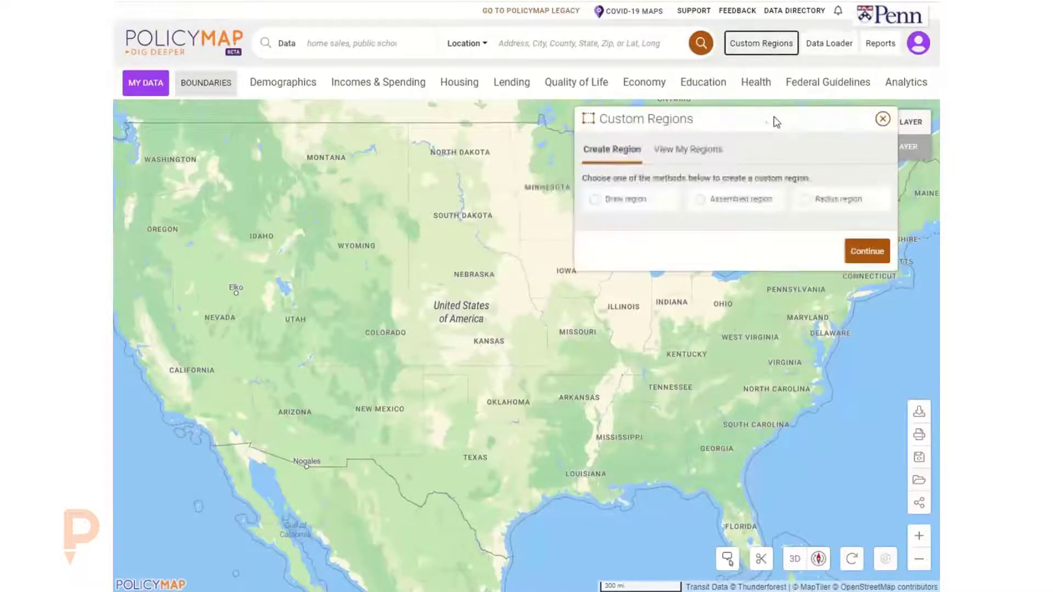
click(695, 152)
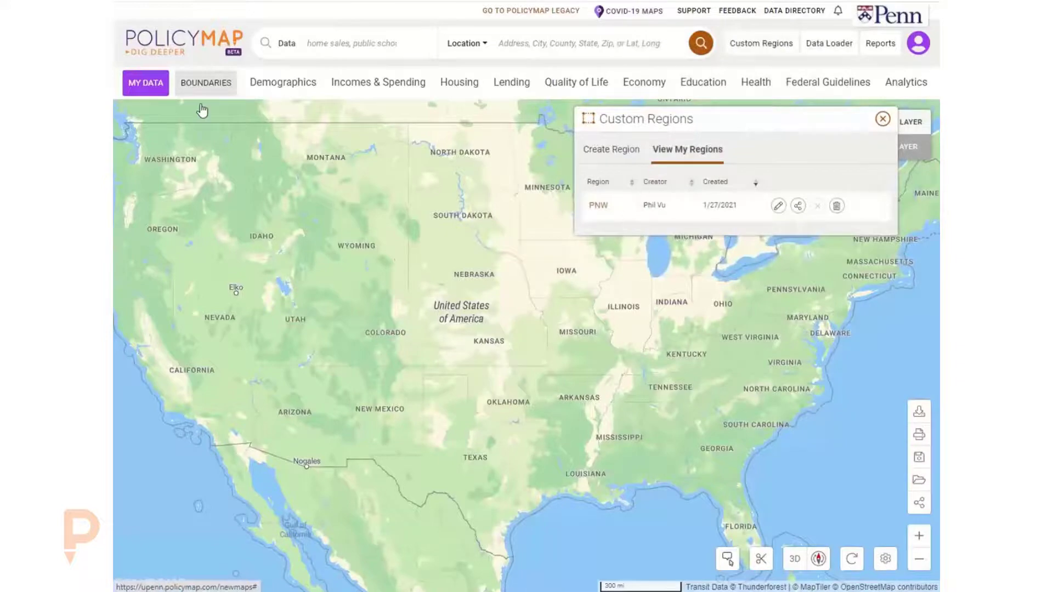